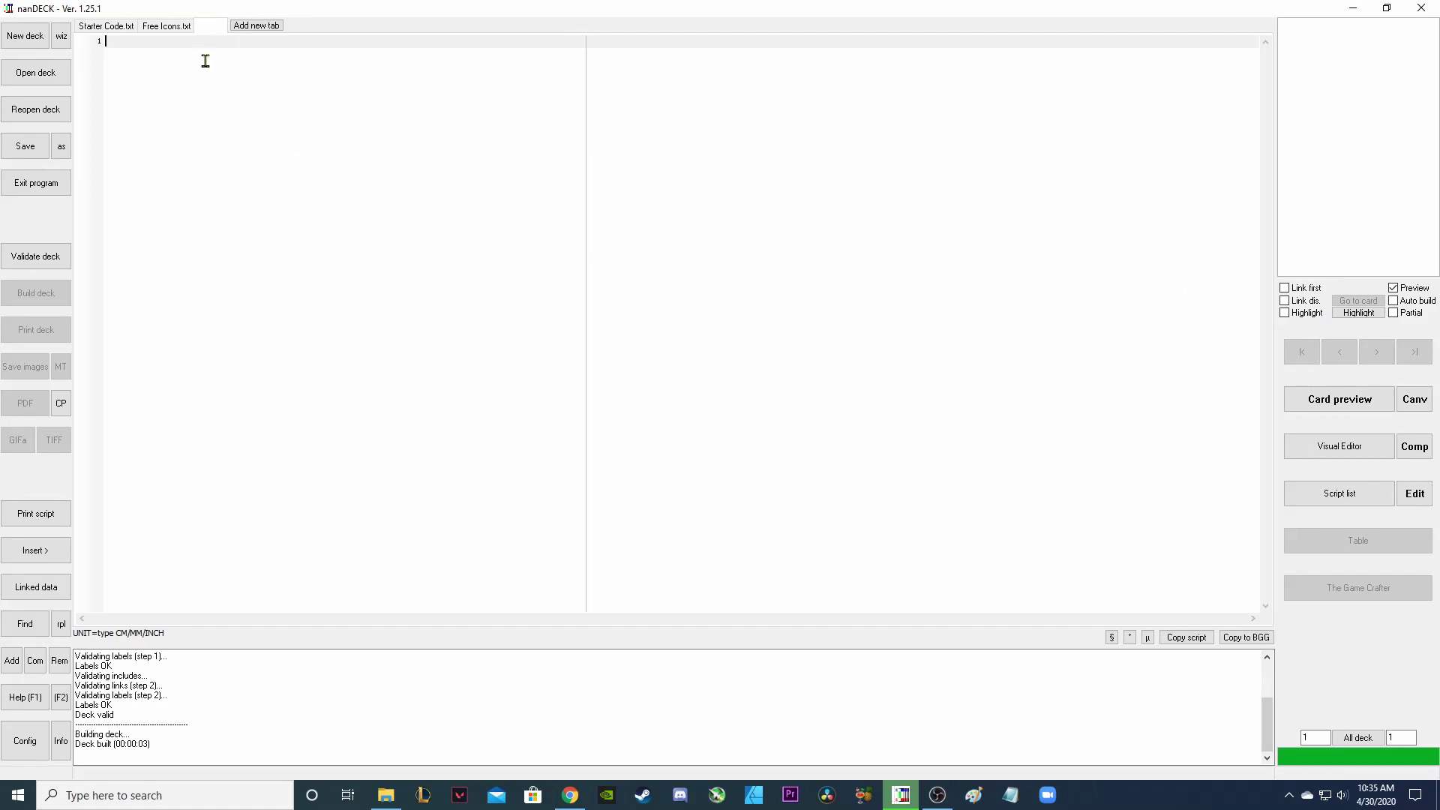
Paste the starter script and highlight its Unit = Inch, Page, LinkMulti = Amount and LINK placeholder lines.
type("Unit = Inch Page = 8.5, 11,PORTRAIT,HV CARDSIZE=2.5,3.5  LinkMulti = Amount LINK= **Insert destination of excel file or Google Sheet here **  'REPLACE WITH VISUAL EDITOR  Zoom = 92")
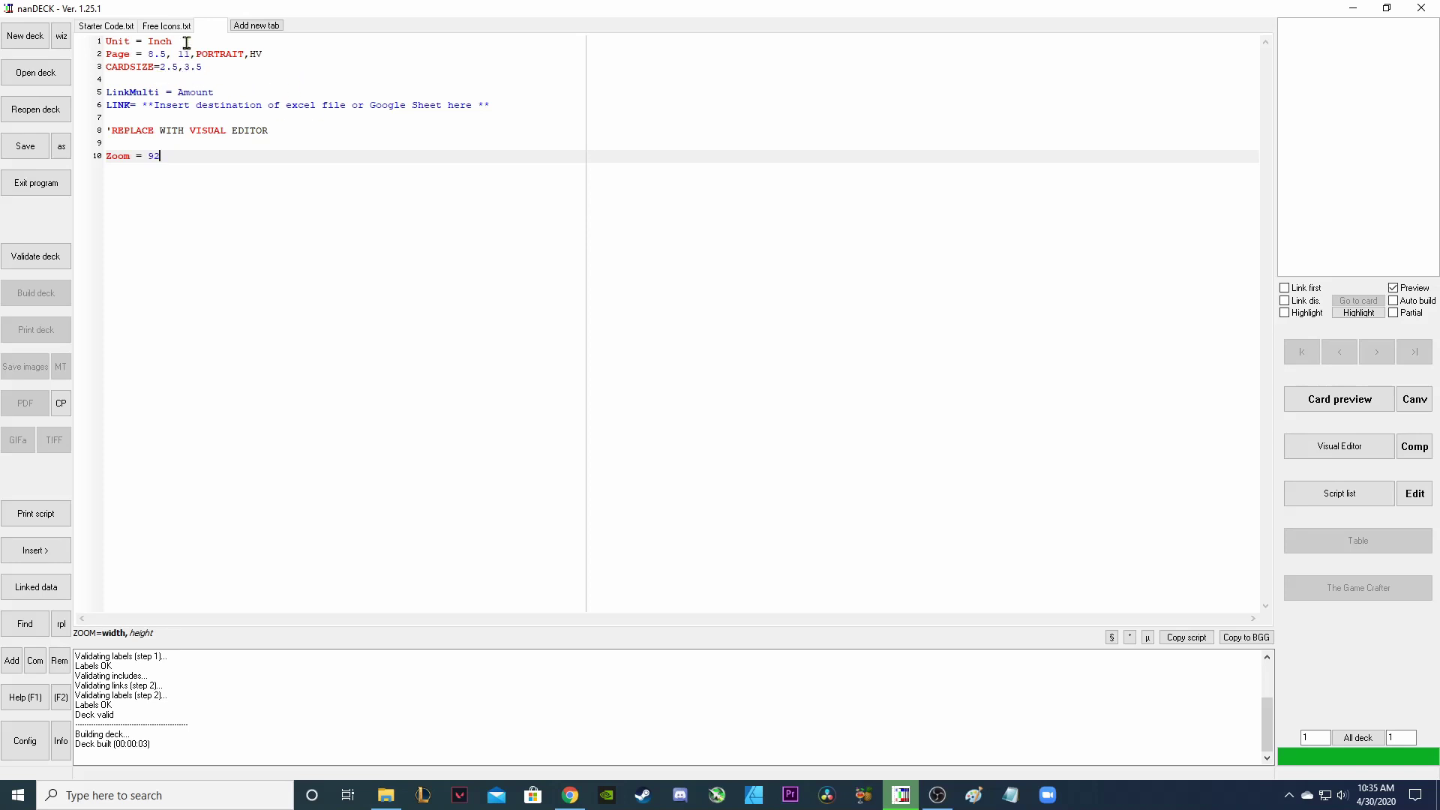
left_click_drag(184, 41, 104, 42)
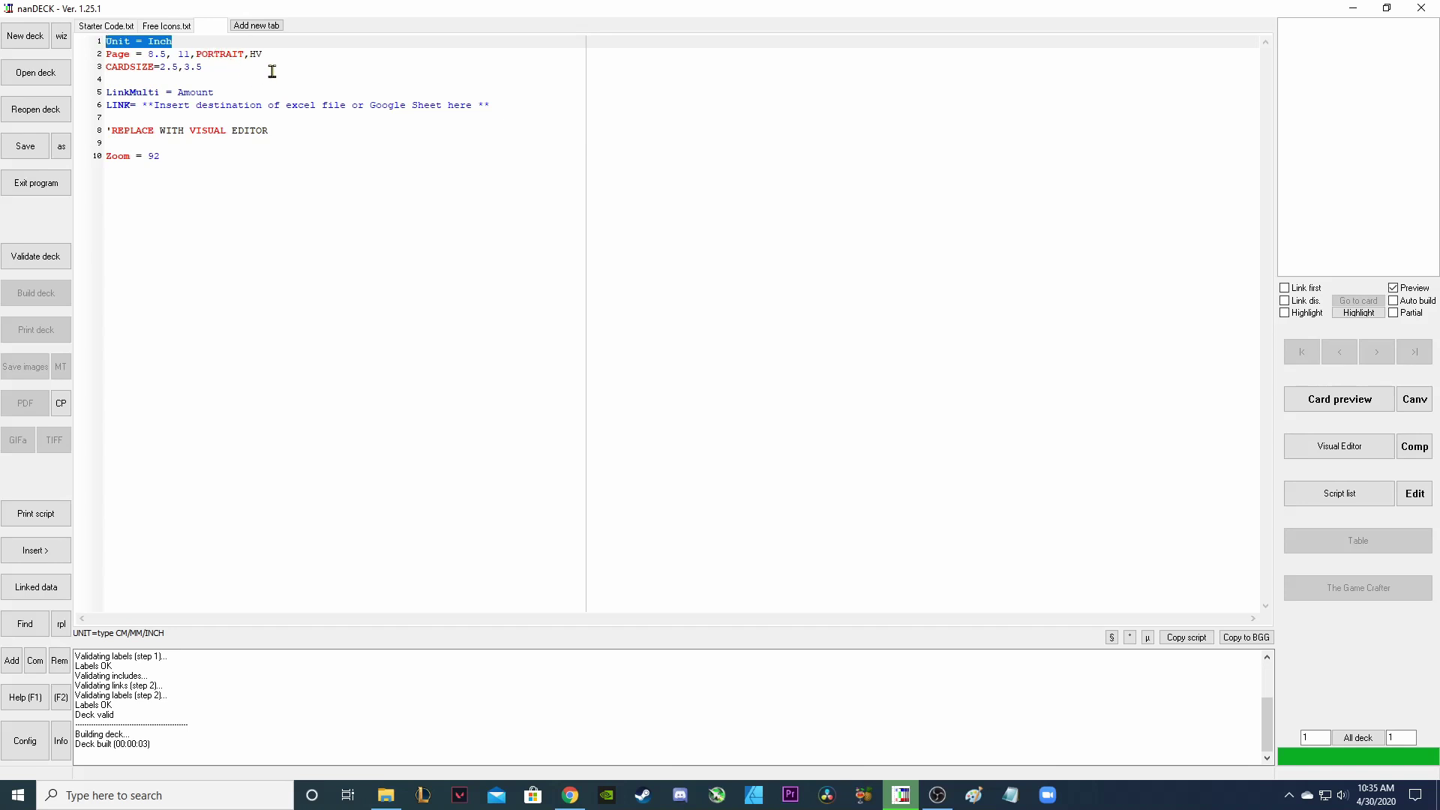
left_click(295, 54)
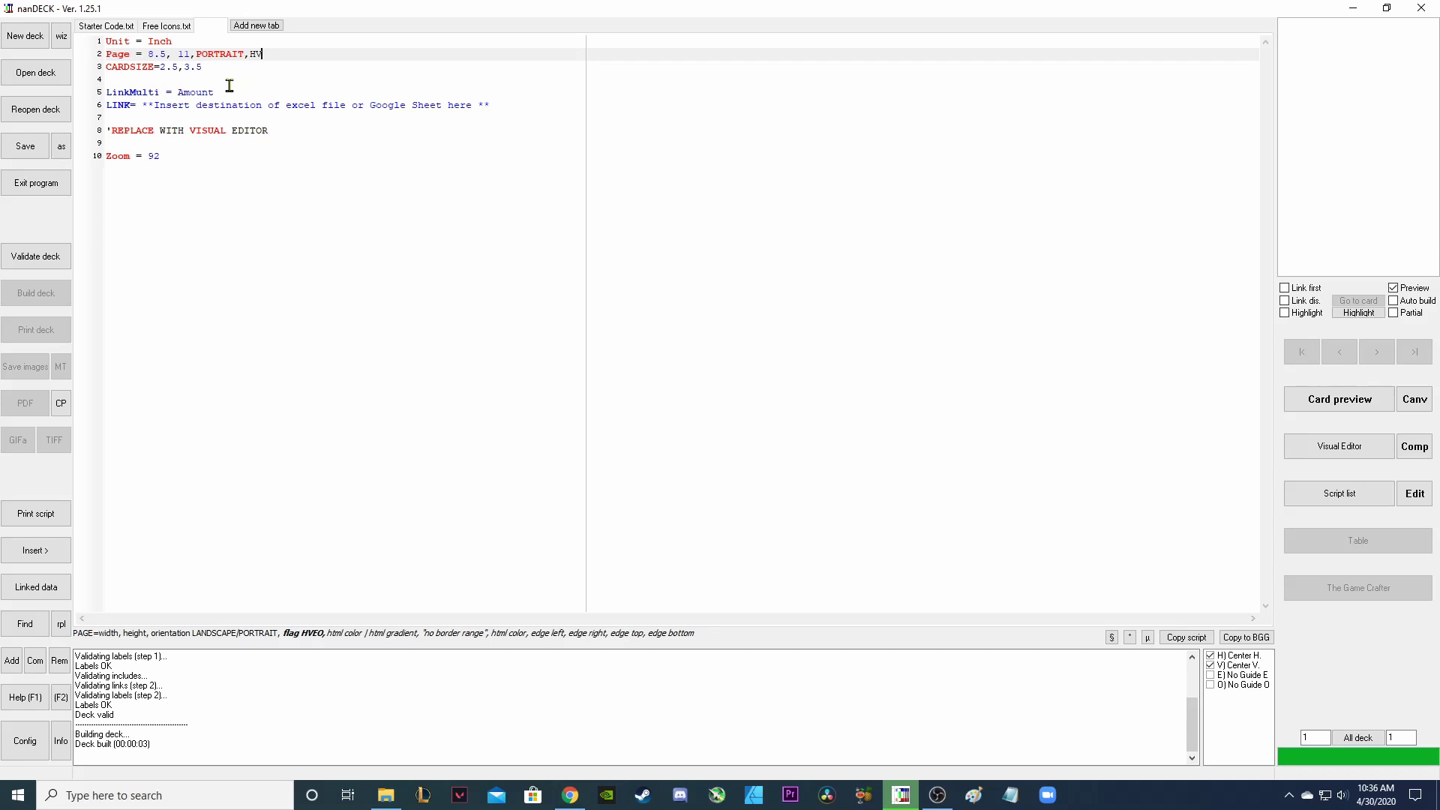
left_click(96, 91)
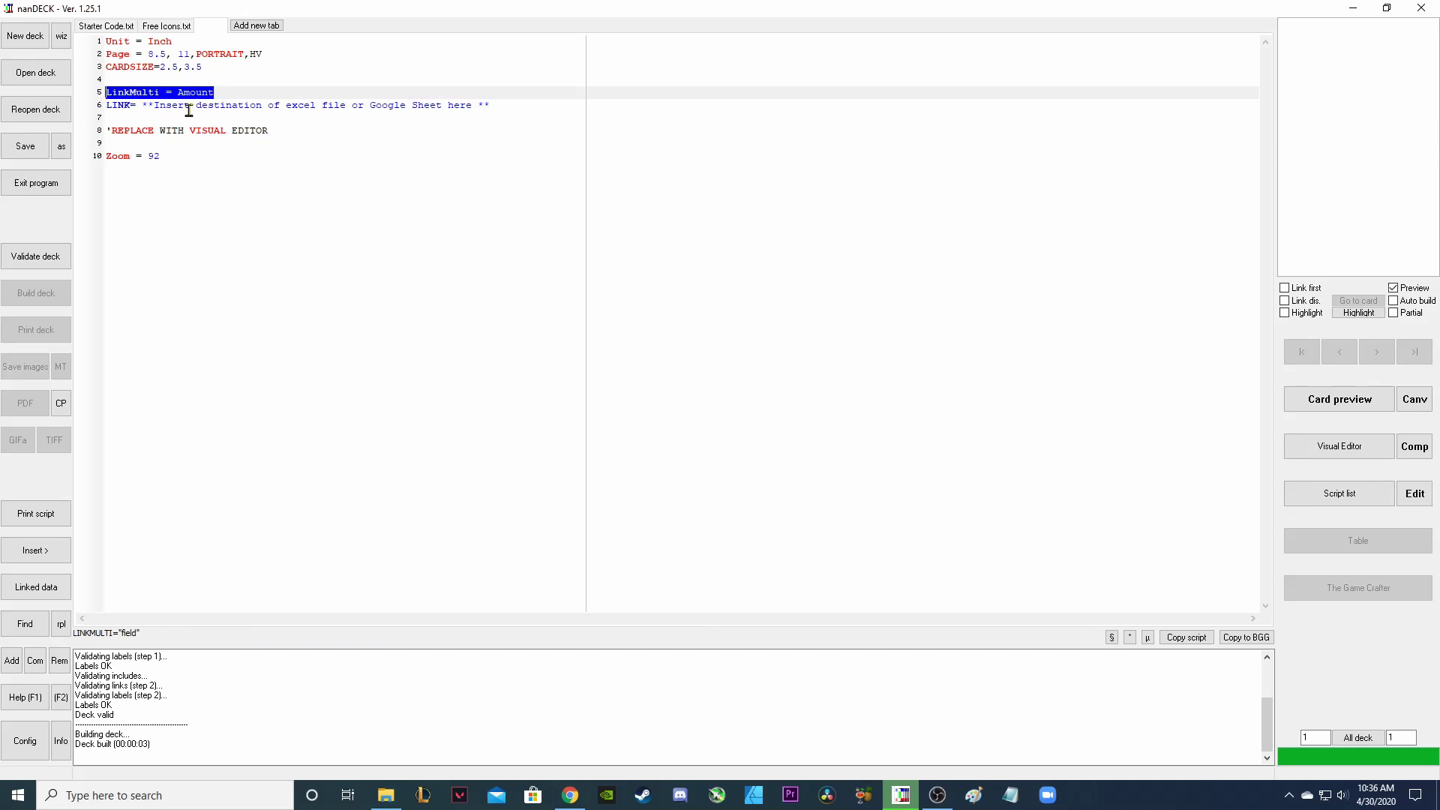
left_click(270, 95)
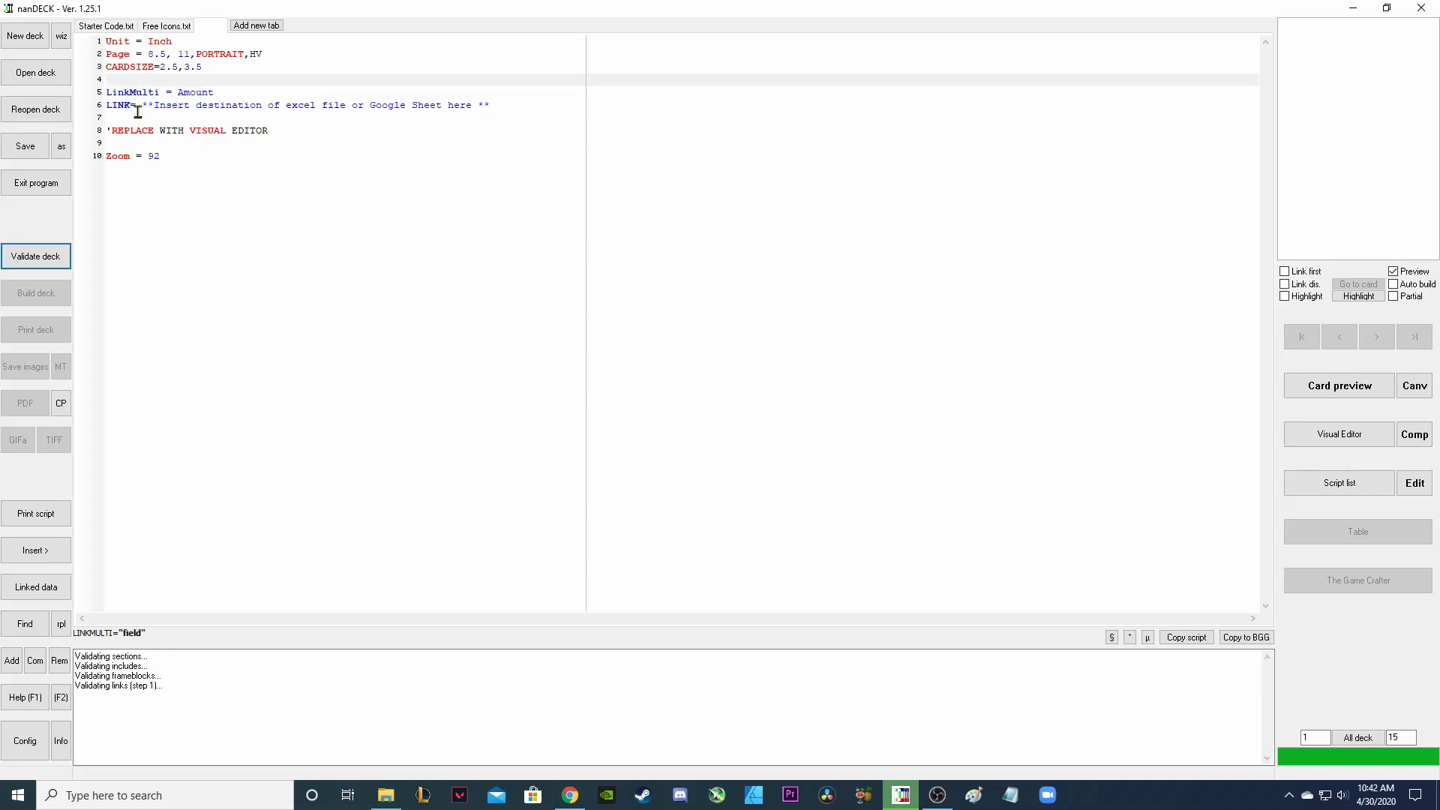
left_click_drag(142, 106, 498, 106)
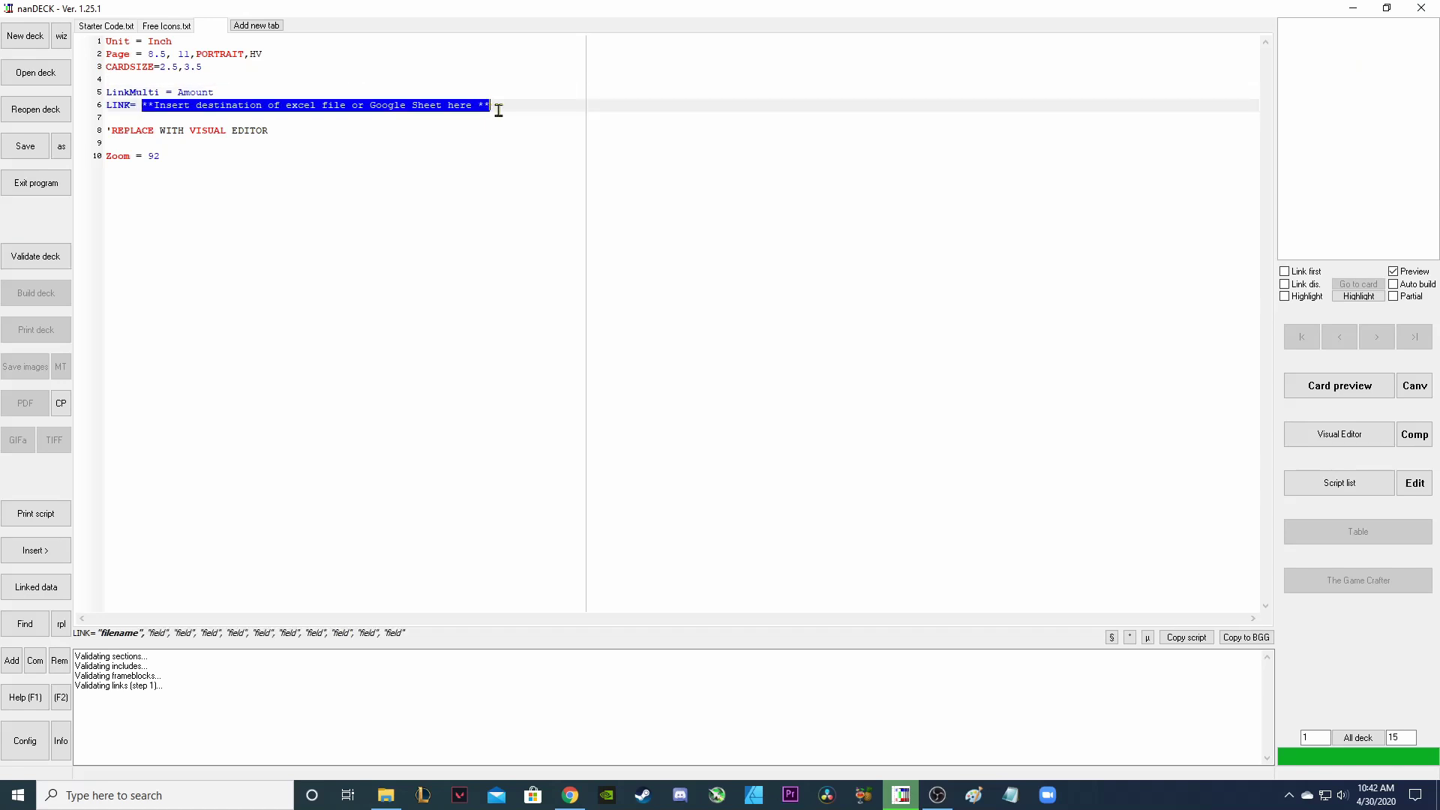
left_click(537, 105)
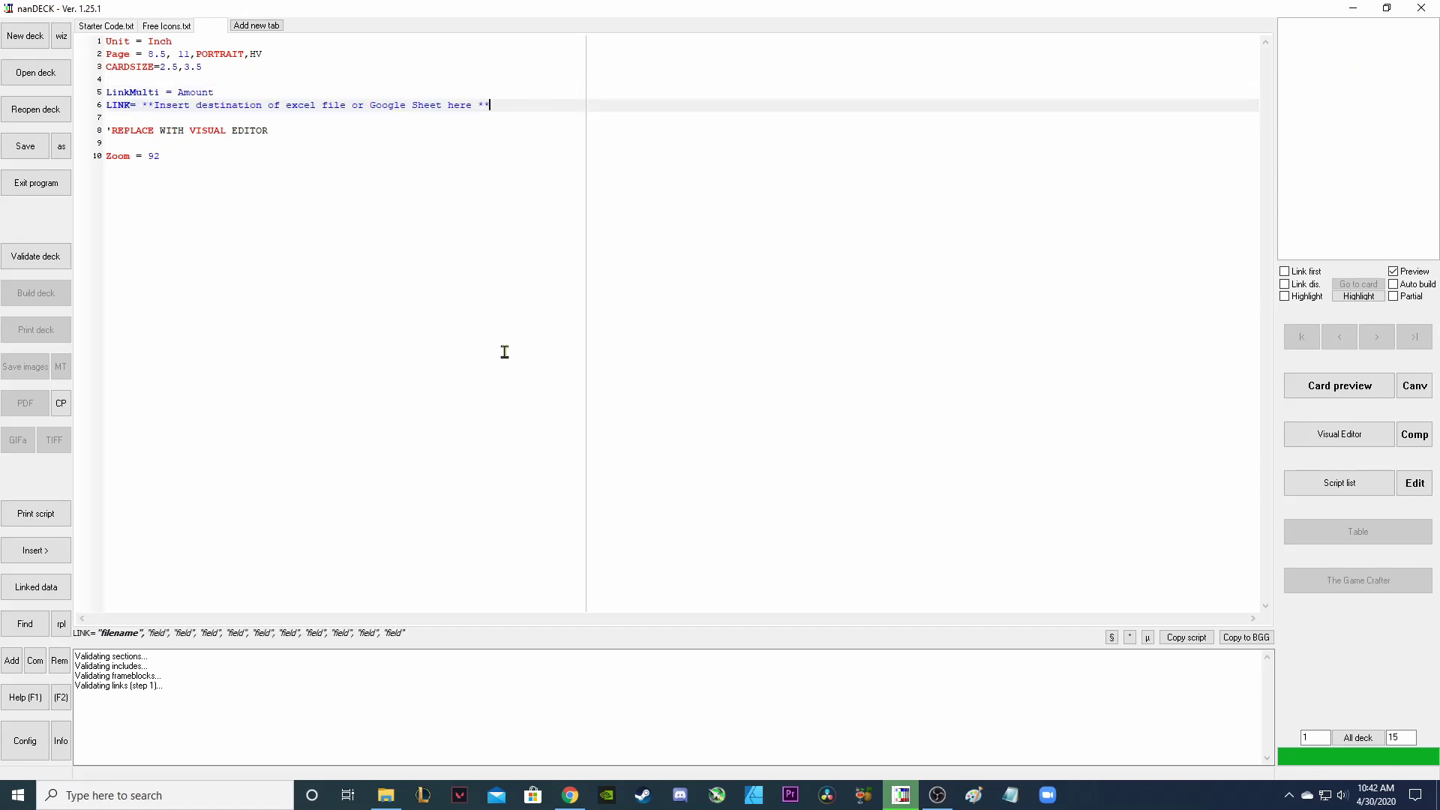
Share The Fox in the Forest sheet as 'Anyone with the link can view' and select its spreadsheet ID.
left_click(570, 795)
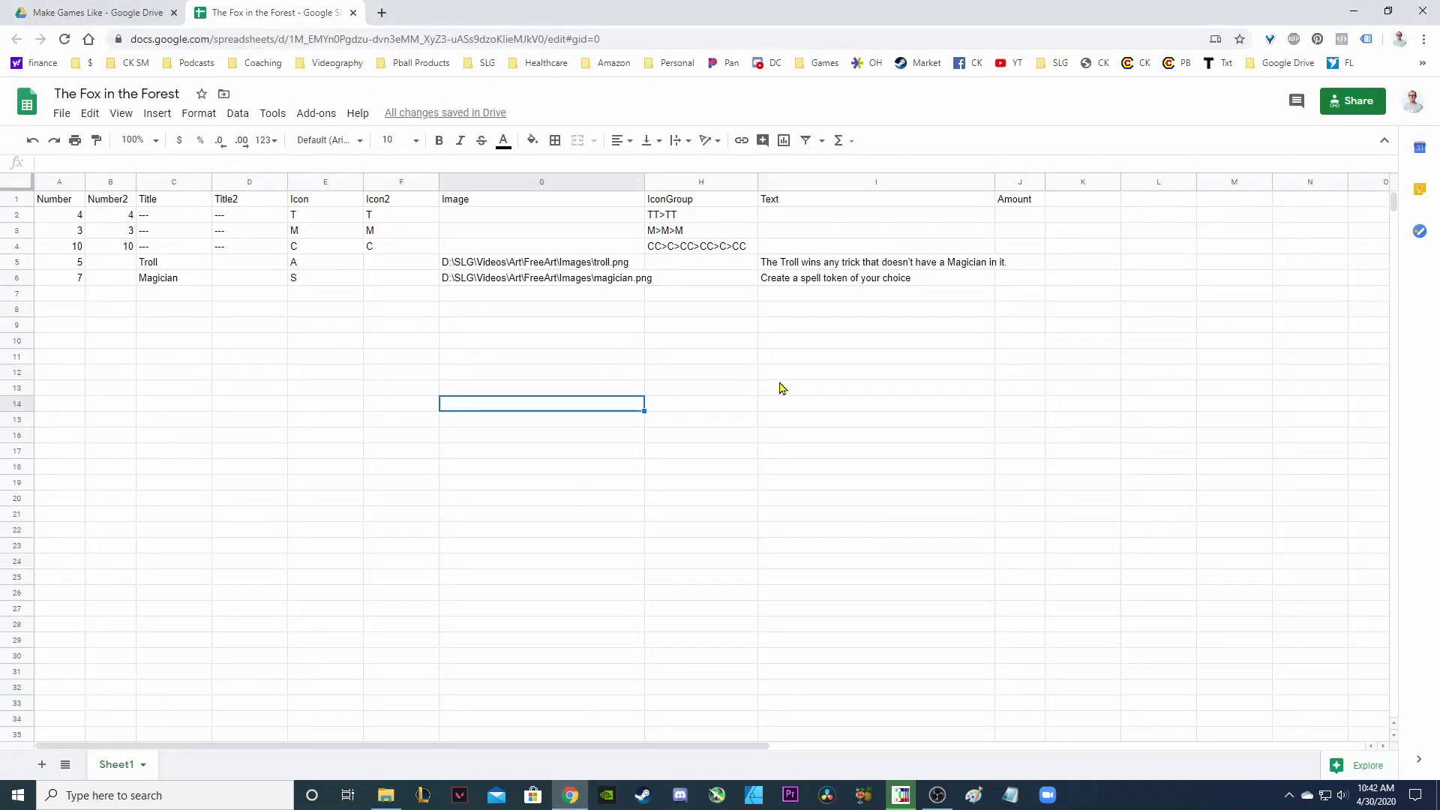
left_click(1359, 102)
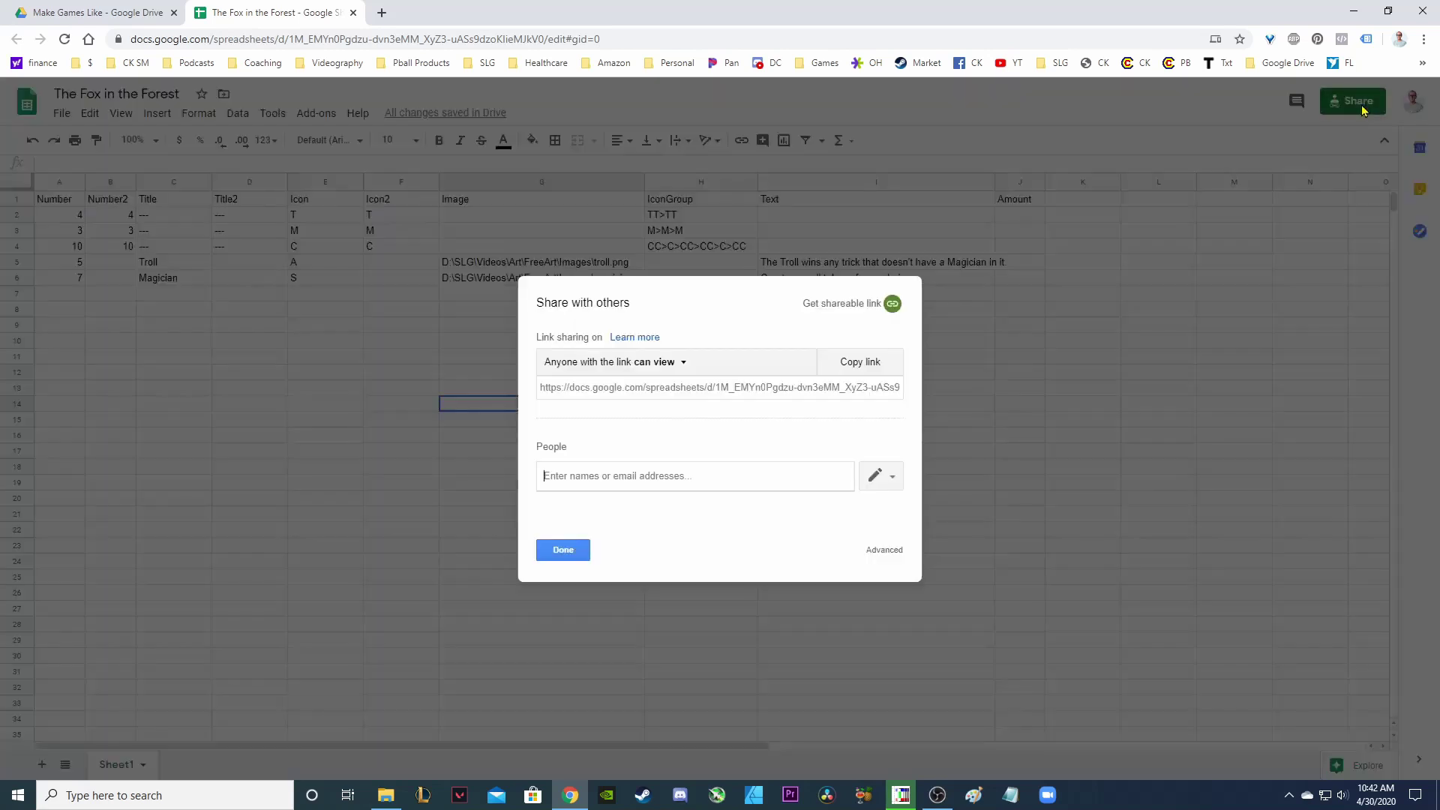
left_click(684, 364)
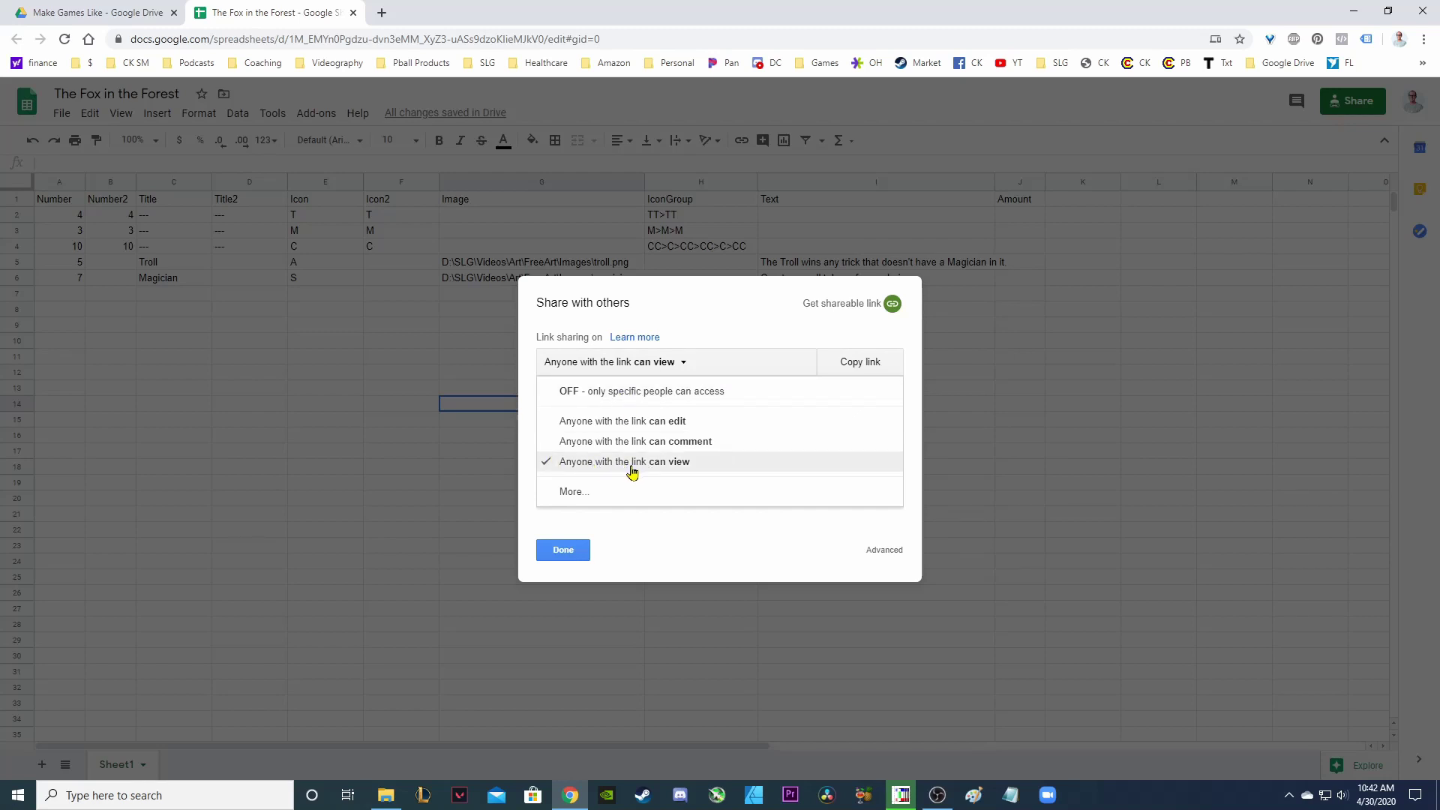
left_click(568, 549)
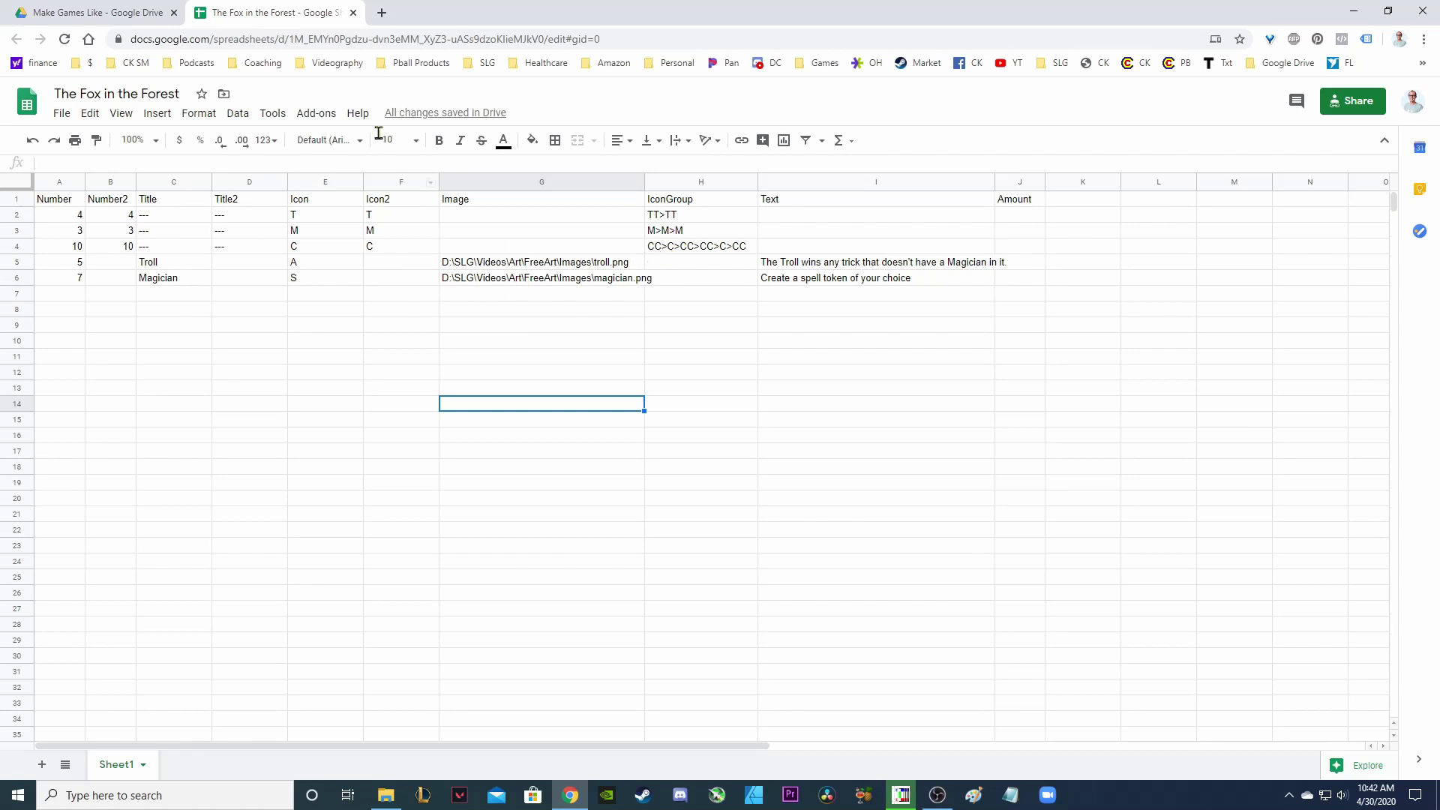
left_click_drag(288, 40, 546, 45)
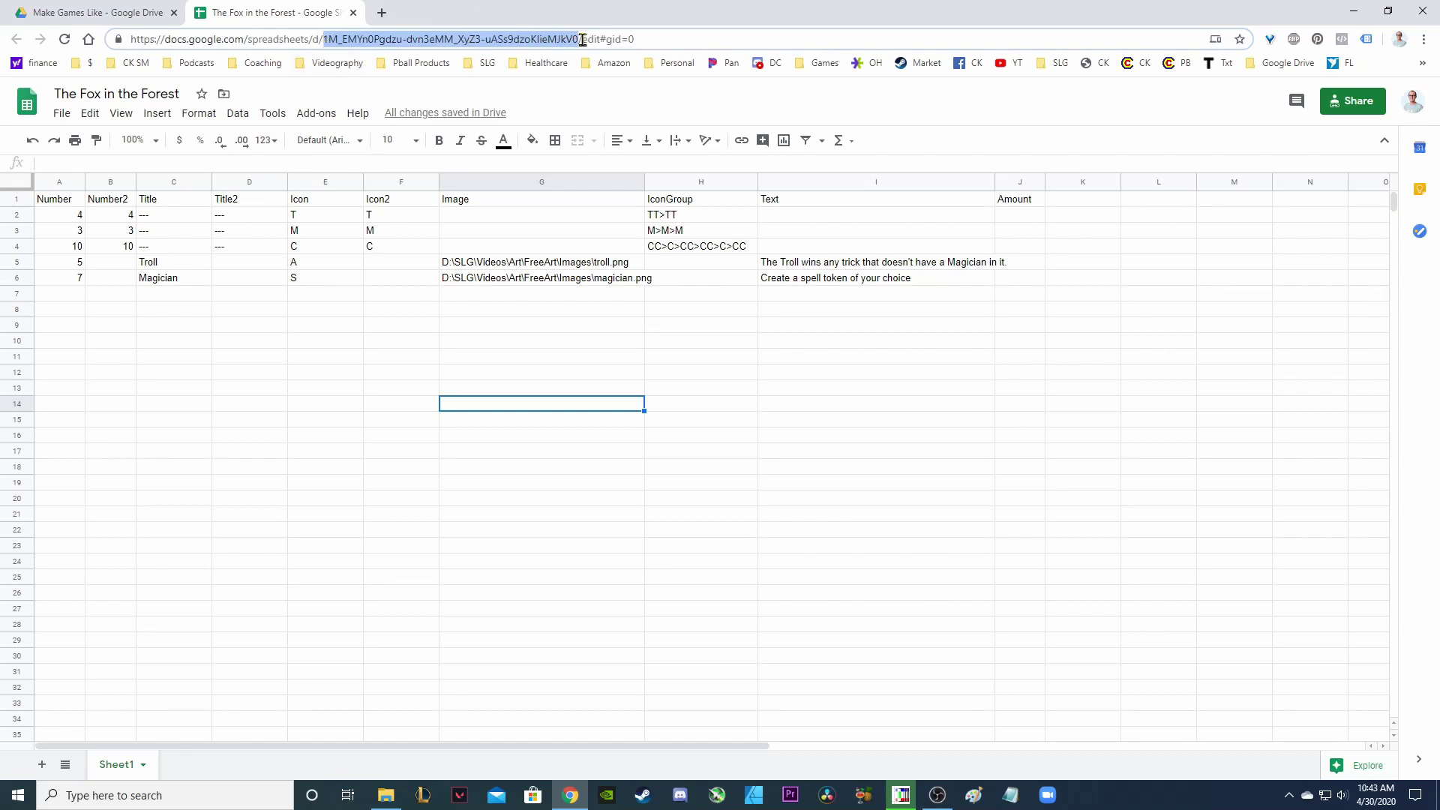
Replace the LINK= placeholder with the spreadsheet ID and delete the REPLACE WITH VISUAL EDITOR comment line.
key("alt+Tab")
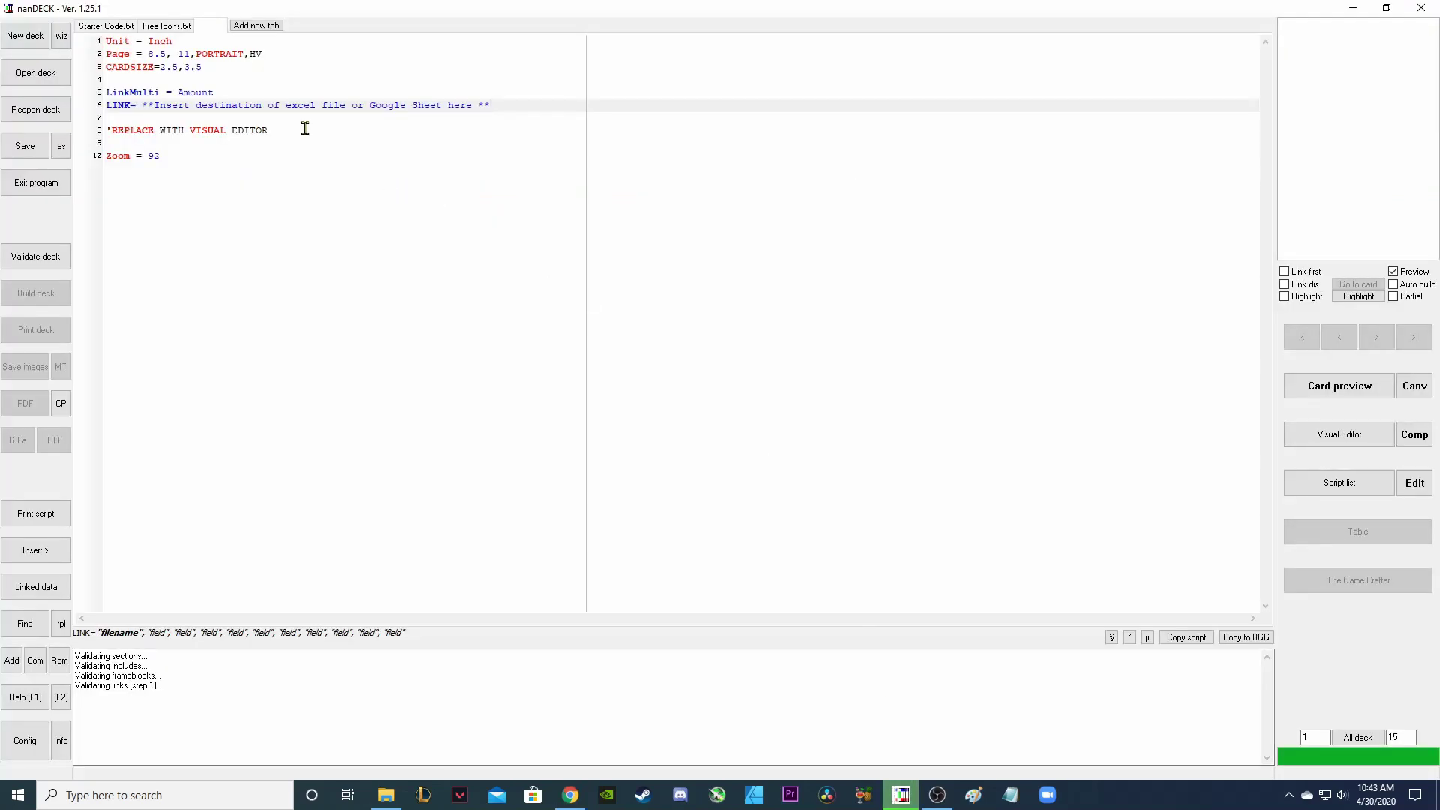
left_click_drag(147, 105, 525, 104)
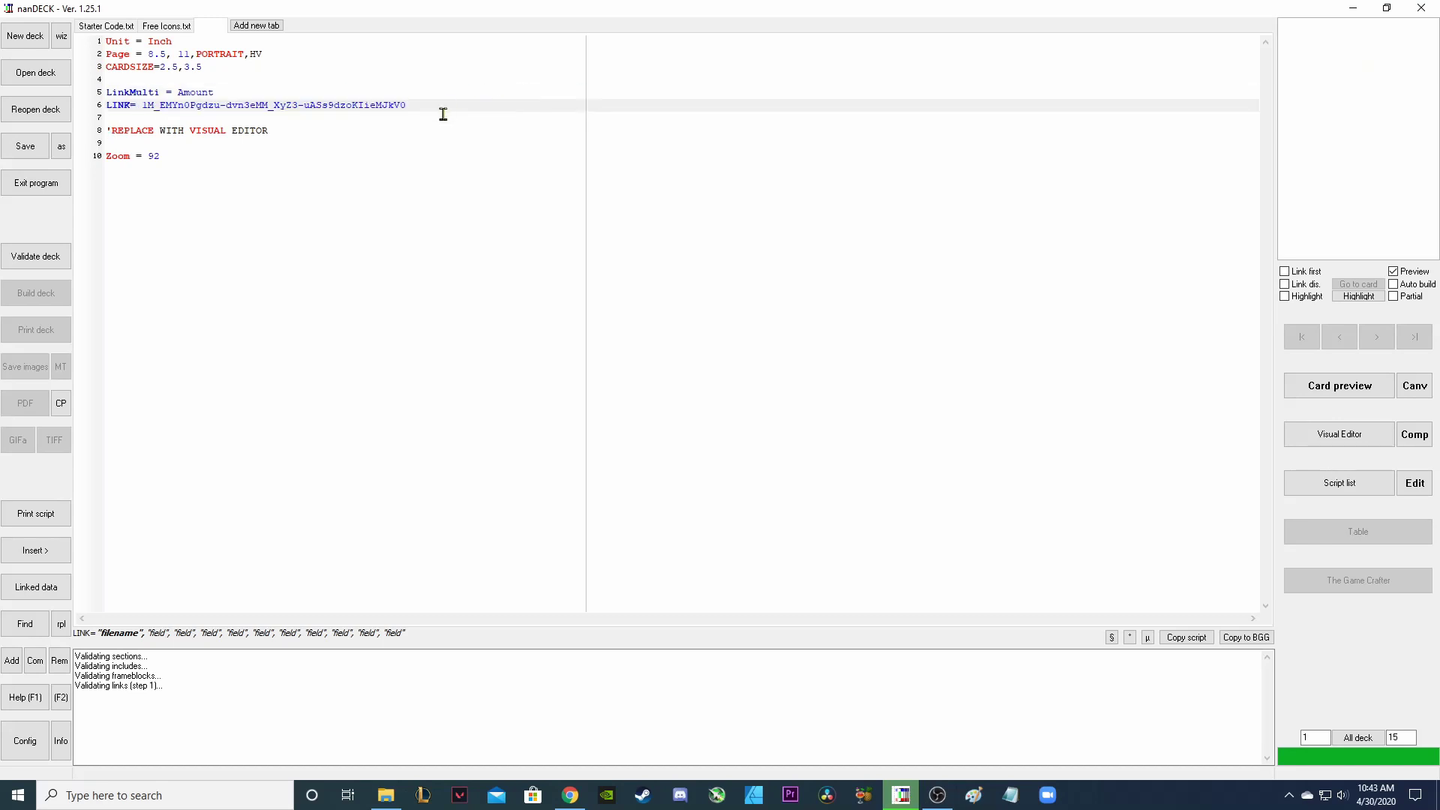
left_click(319, 133)
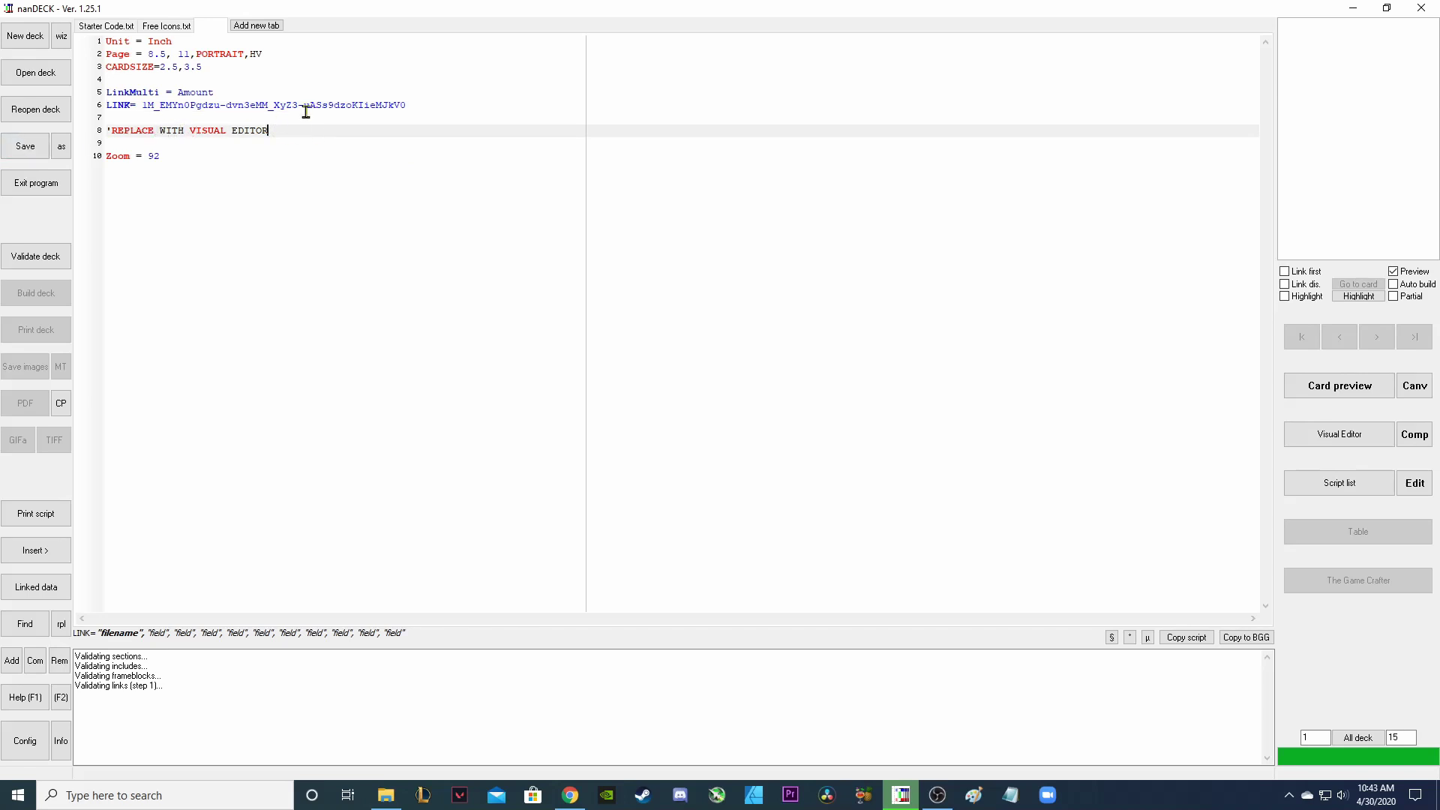
left_click_drag(300, 122, 105, 140)
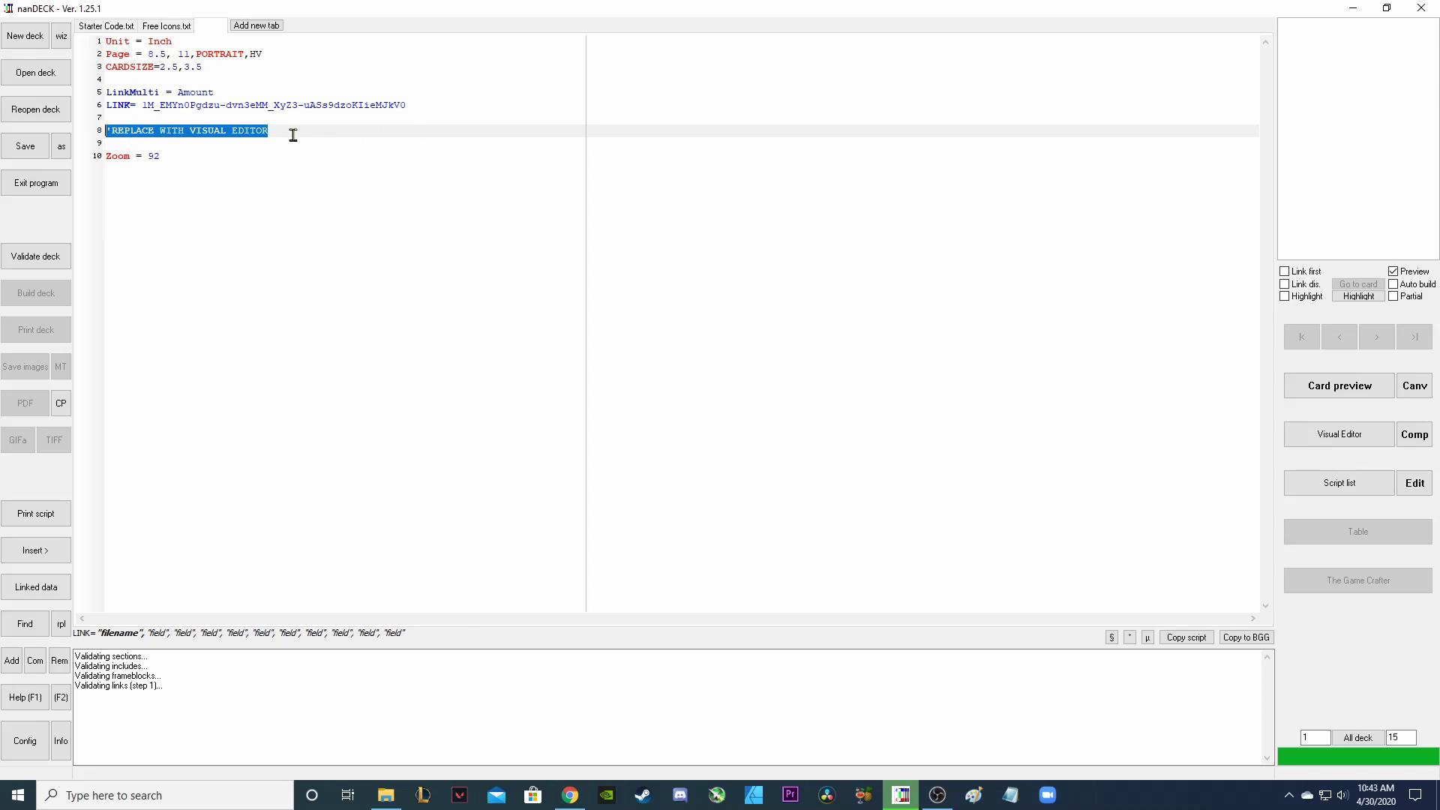
key("Delete")
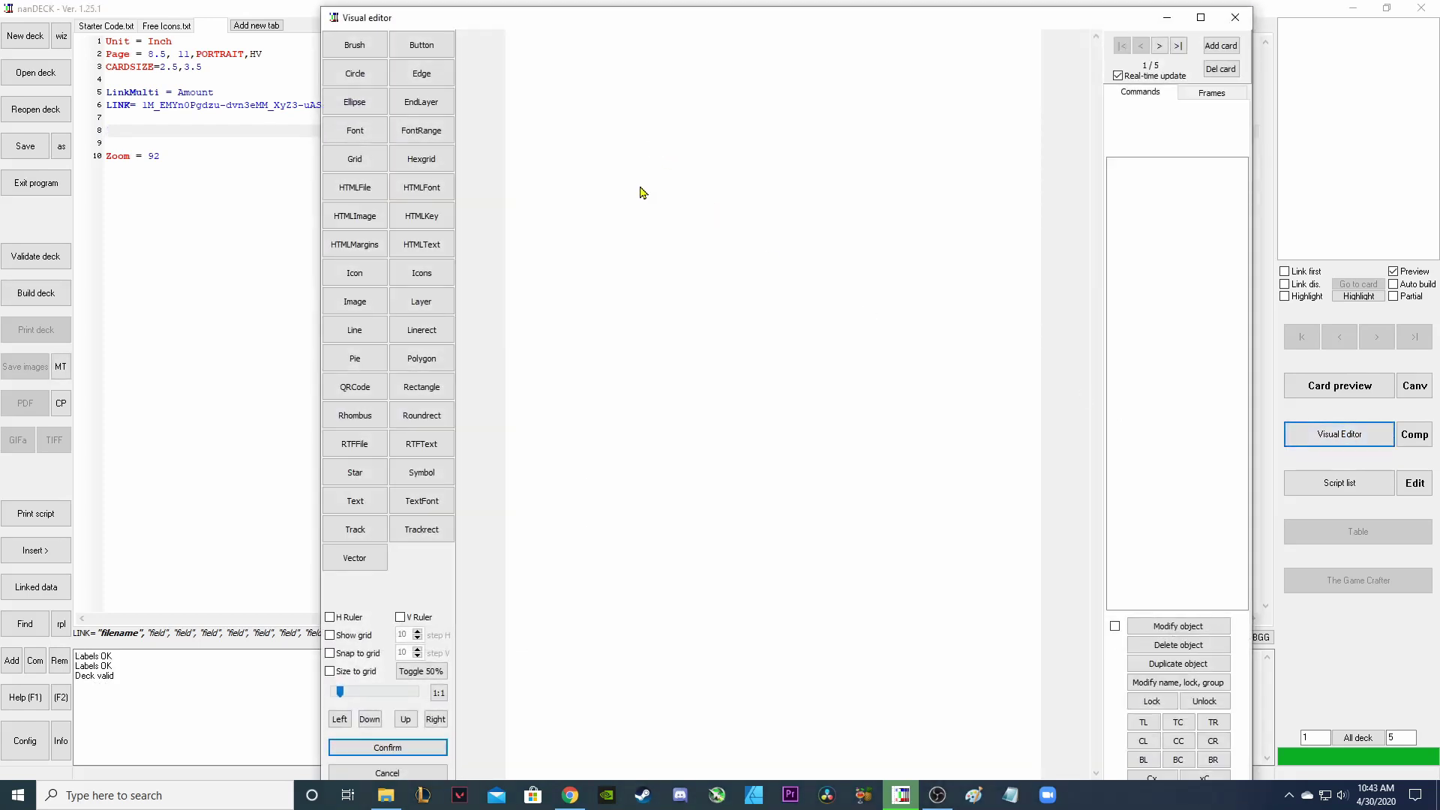
Review the Number and Number2 column values in the Google Sheet.
left_click(572, 794)
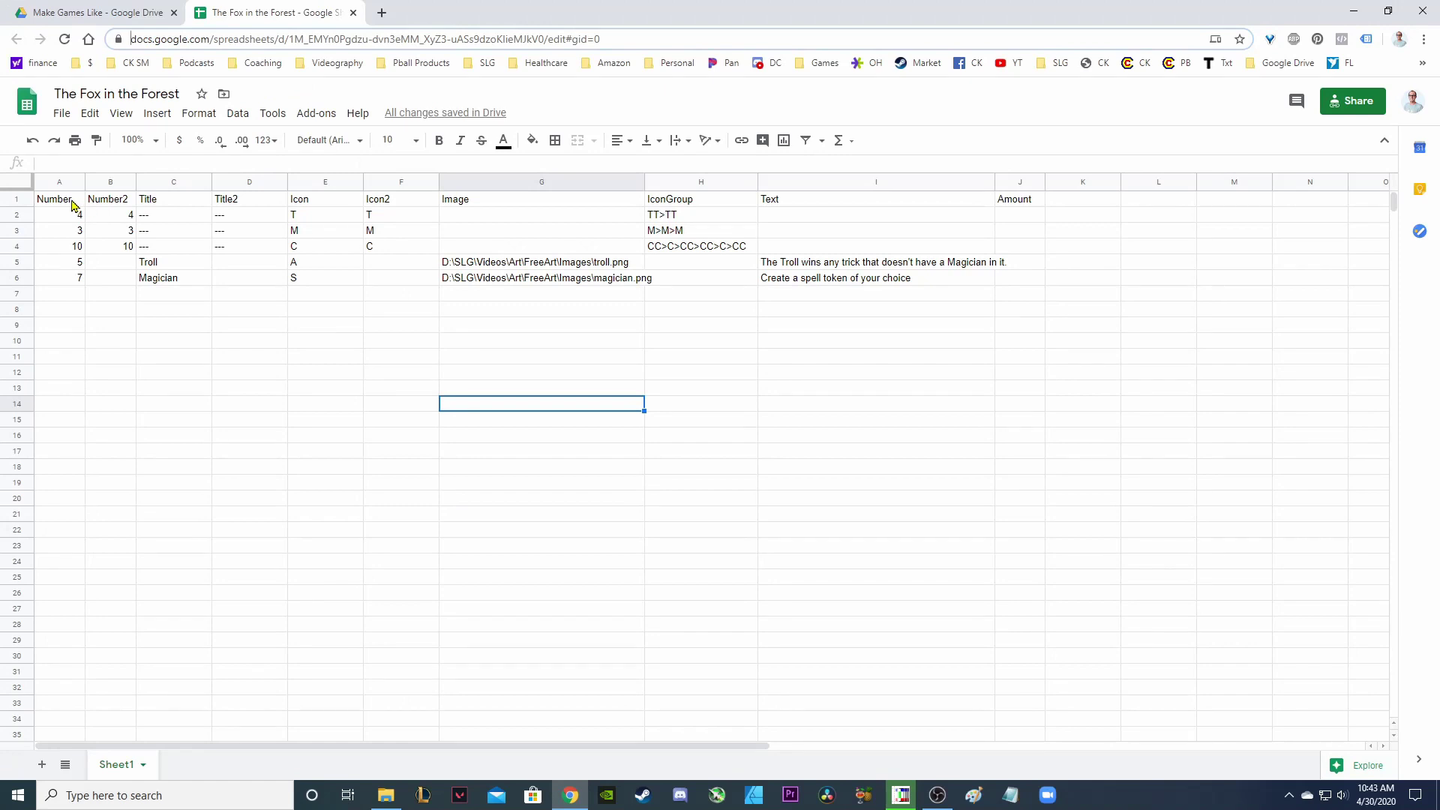
left_click_drag(74, 203, 83, 279)
left_click_drag(103, 202, 100, 276)
left_click_drag(73, 201, 76, 280)
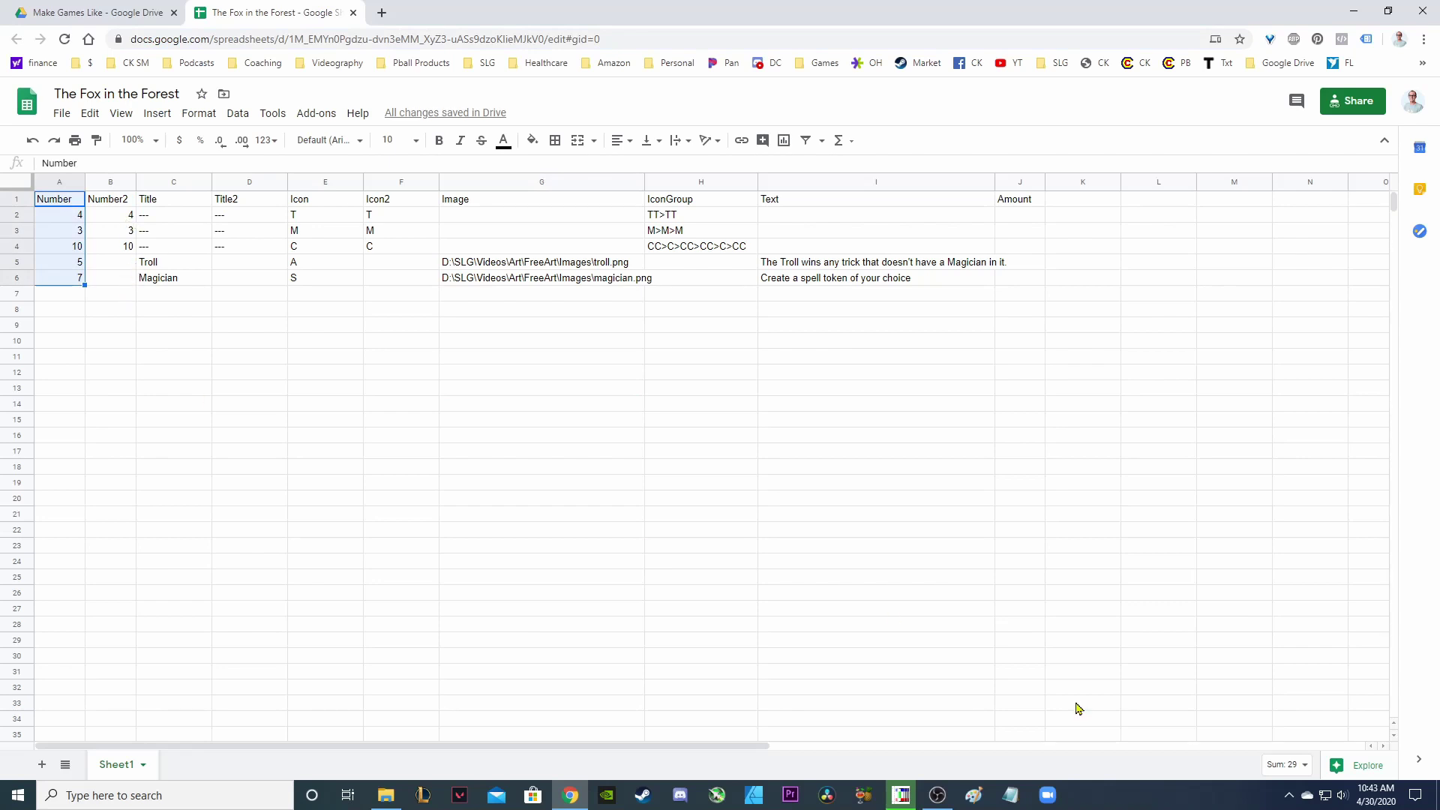
left_click(902, 794)
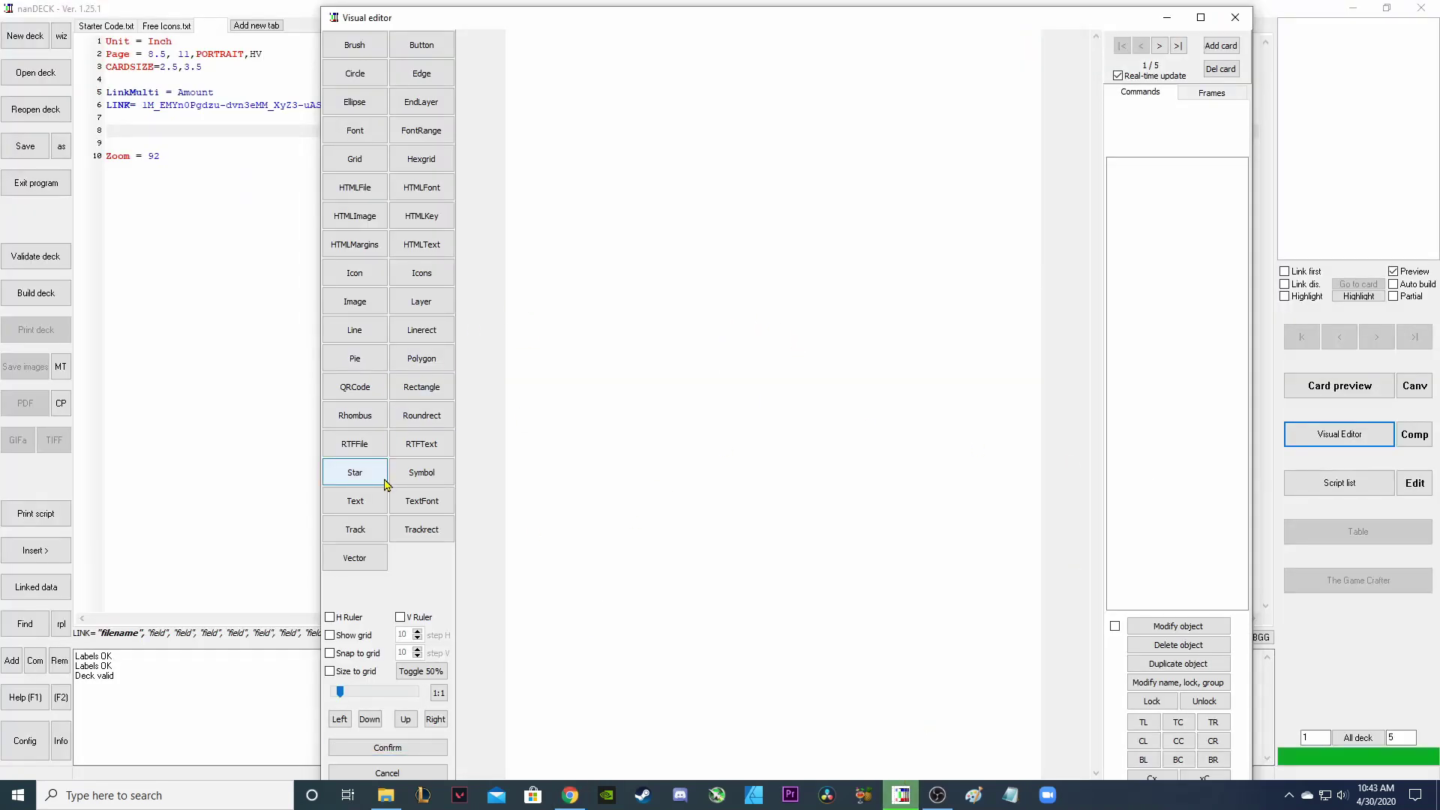
Add a small text box at the card's upper-left showing the [NUMBER] field, 4 on the first card.
left_click(355, 501)
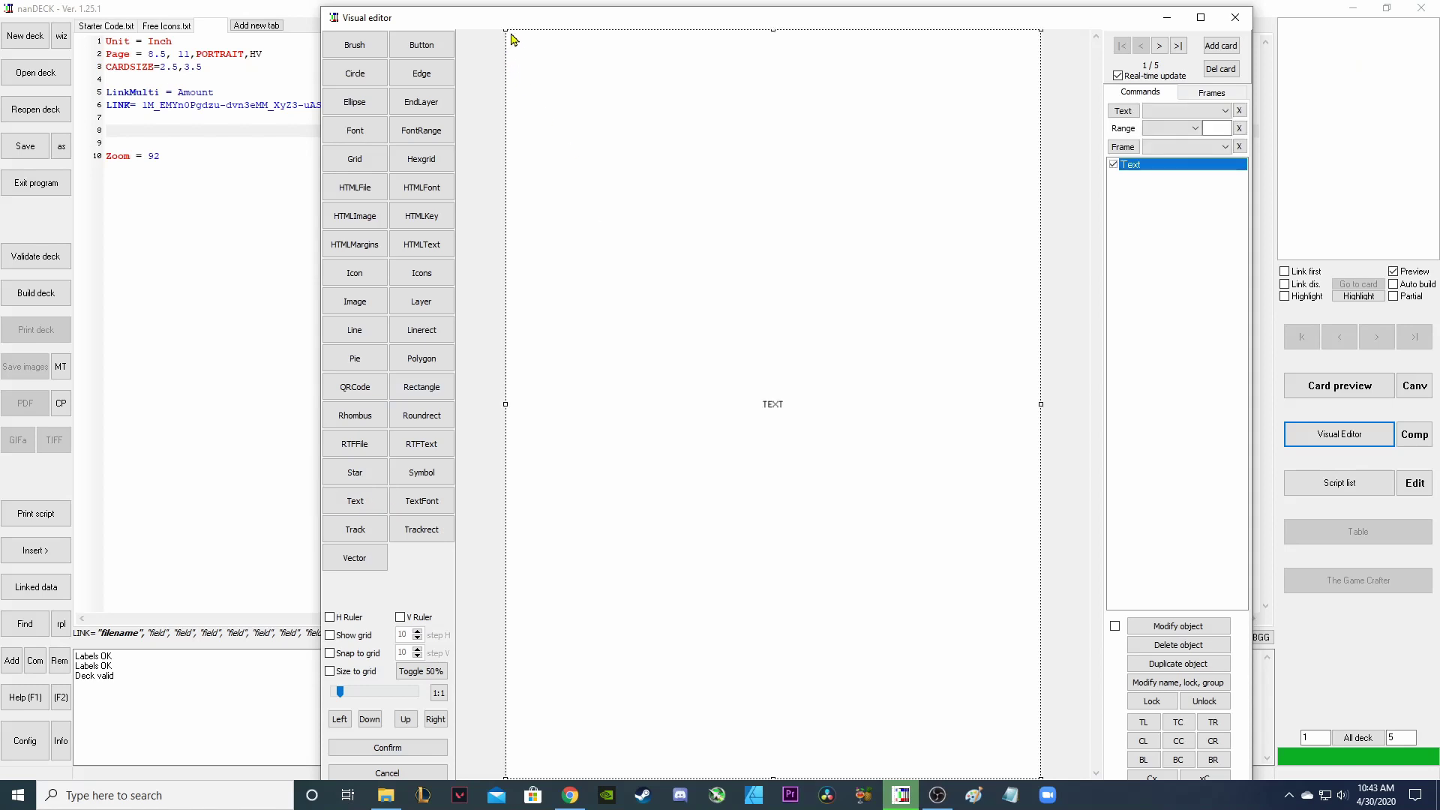
left_click_drag(512, 39, 852, 733)
left_click_drag(938, 743, 614, 71)
left_click_drag(729, 78, 607, 78)
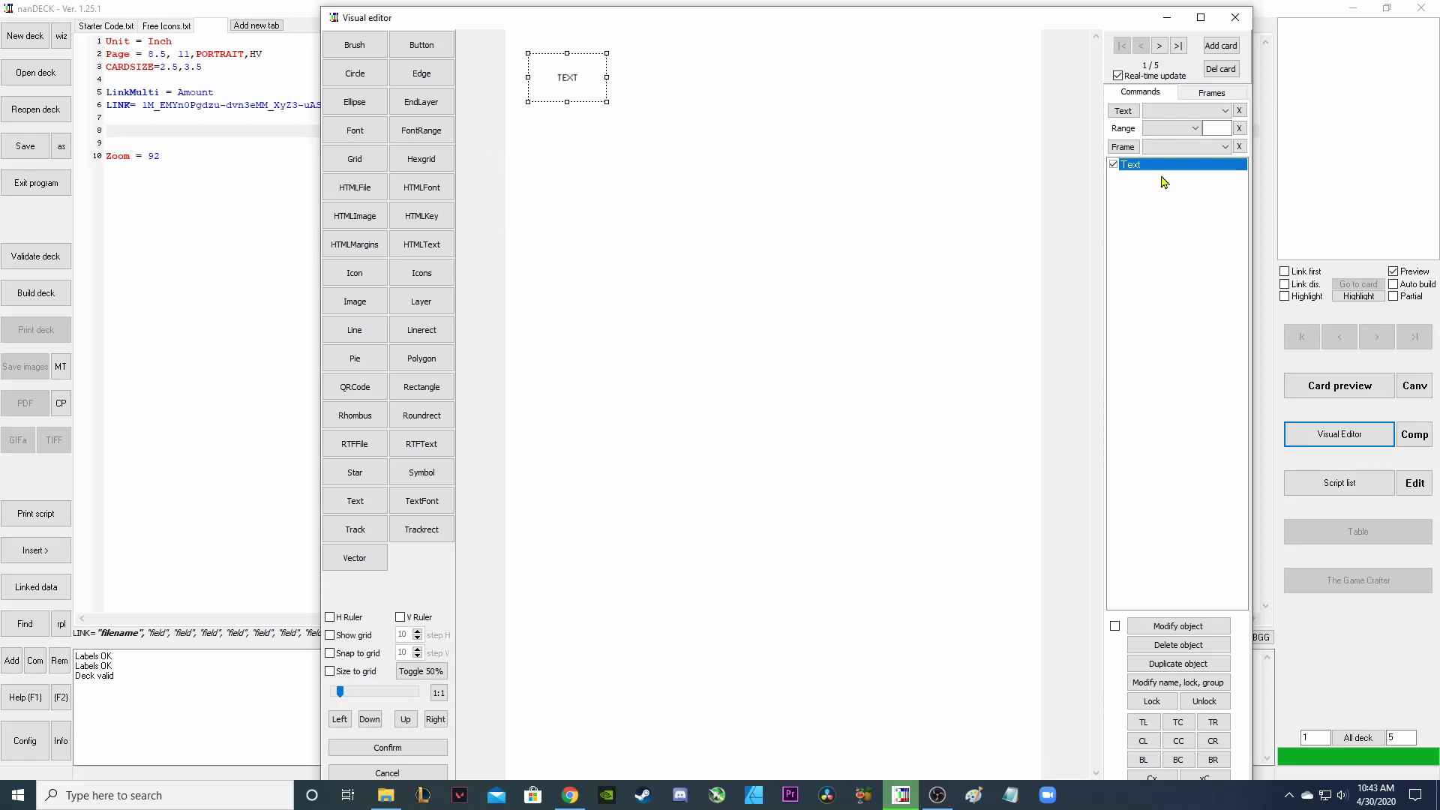
double_click(1143, 166)
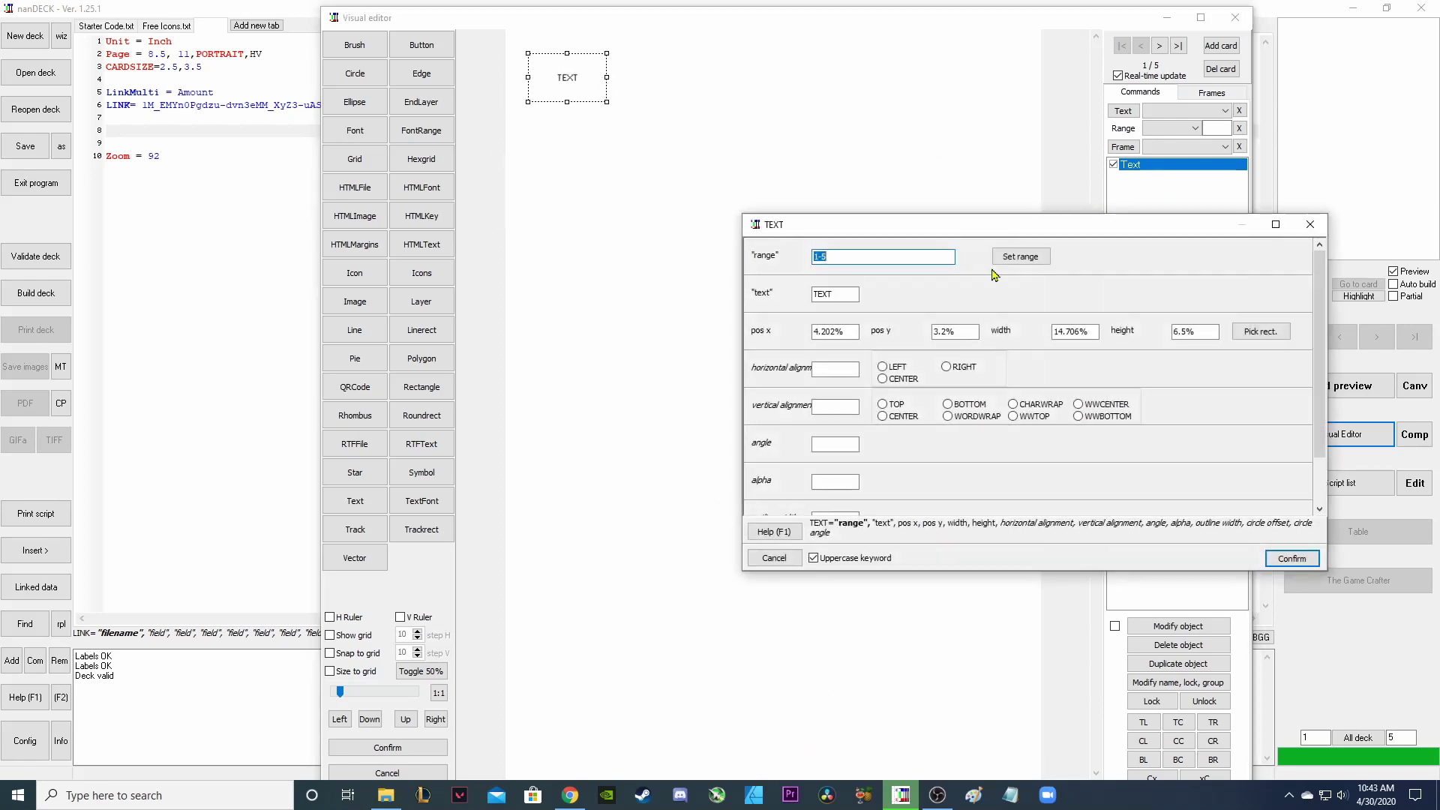
right_click(839, 298)
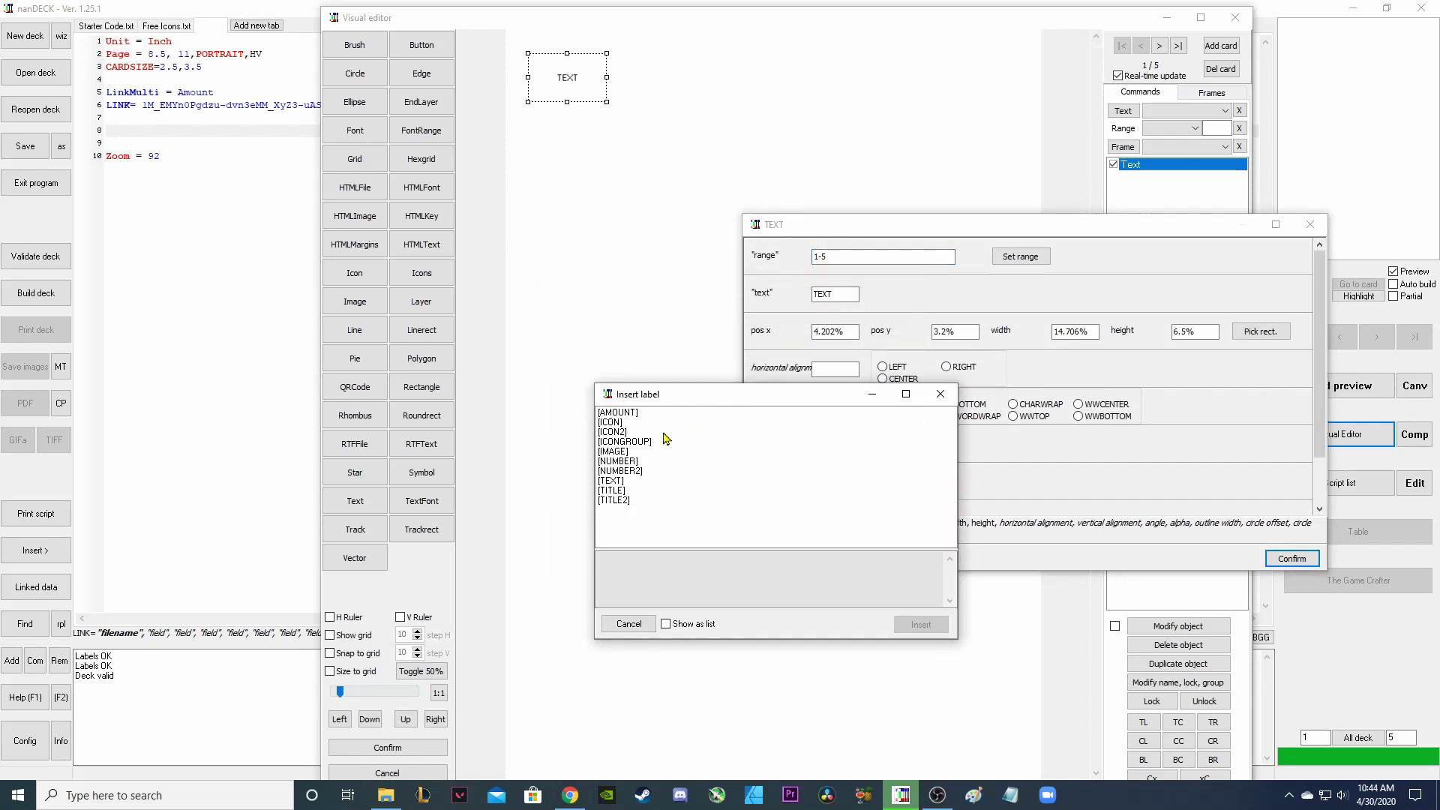
left_click(630, 462)
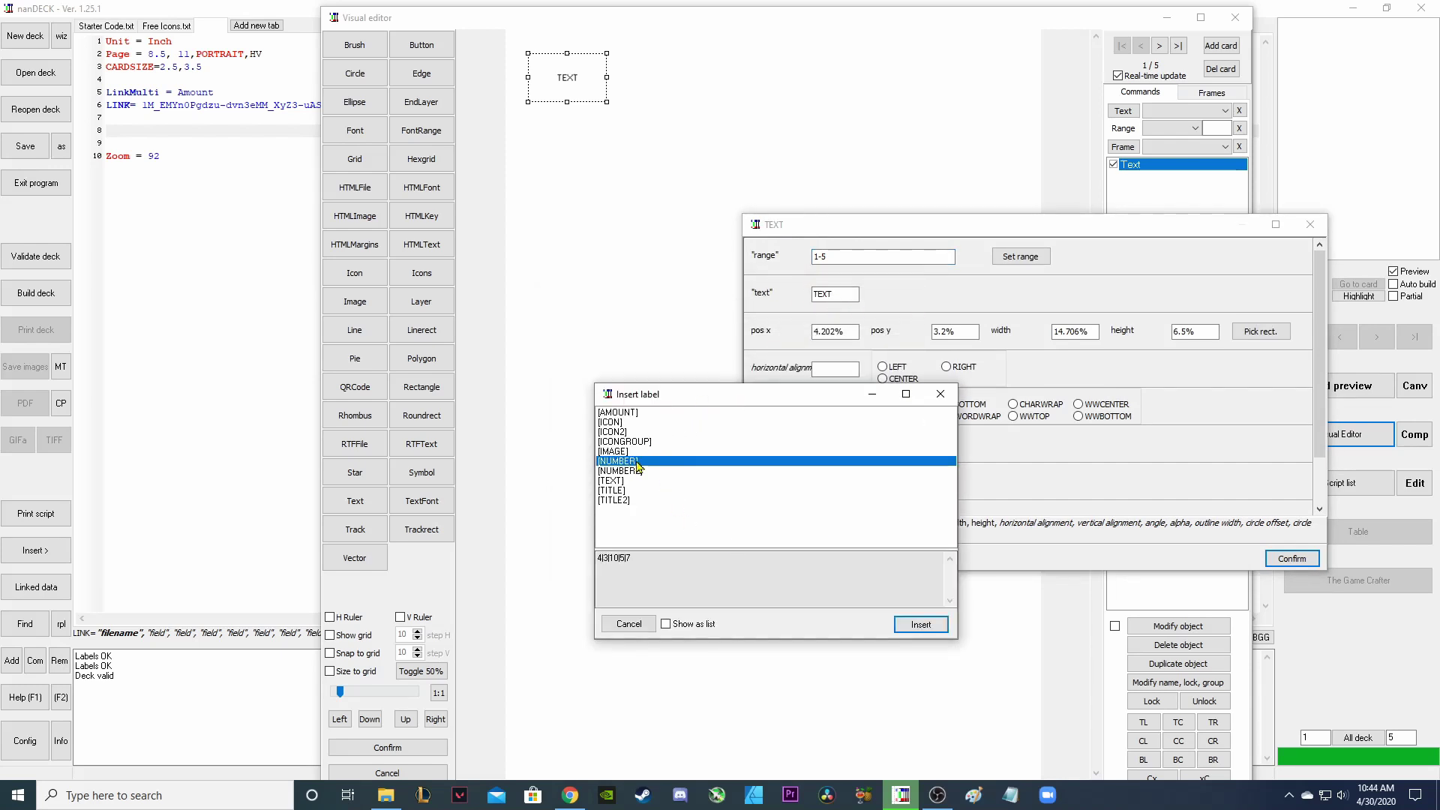
left_click(921, 624)
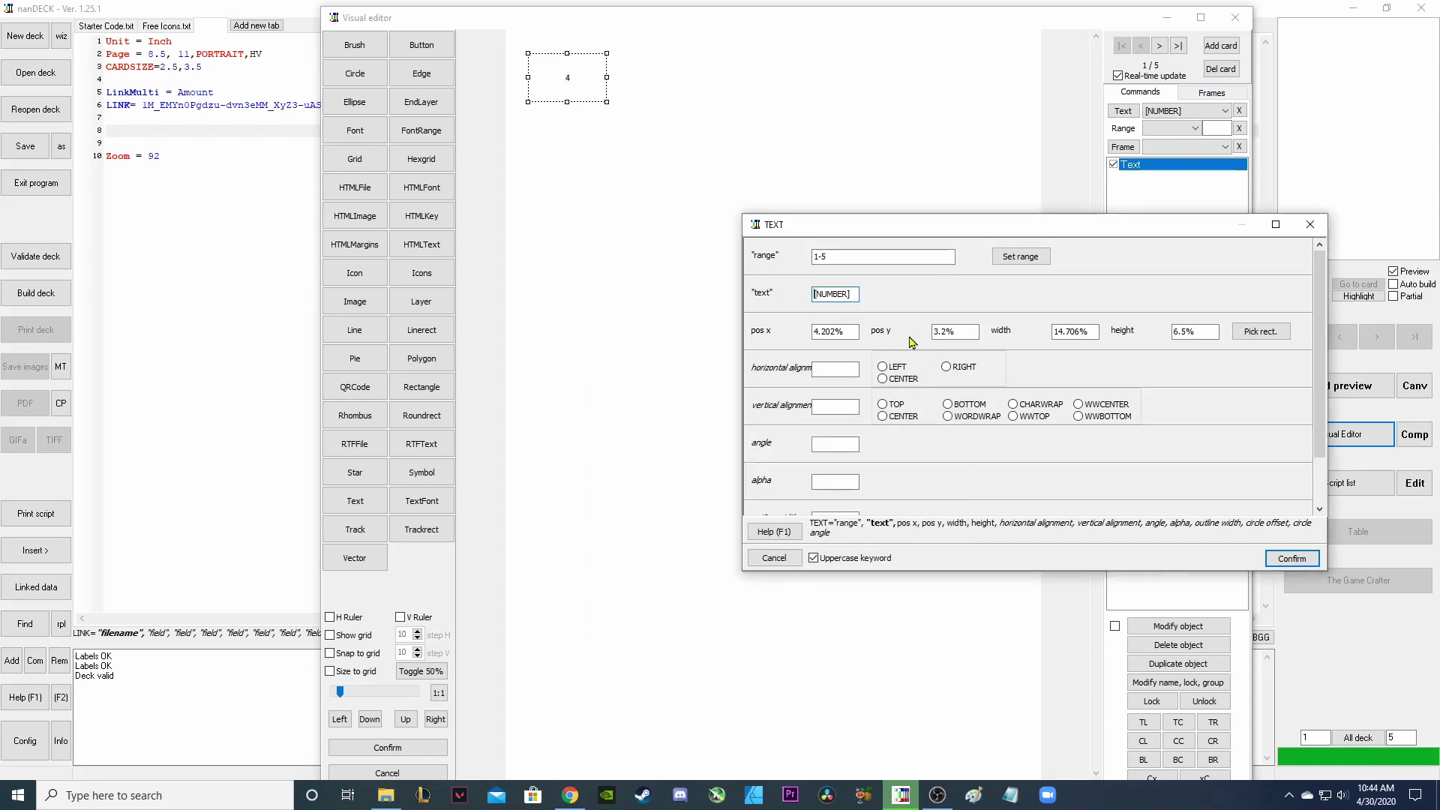
left_click(1290, 558)
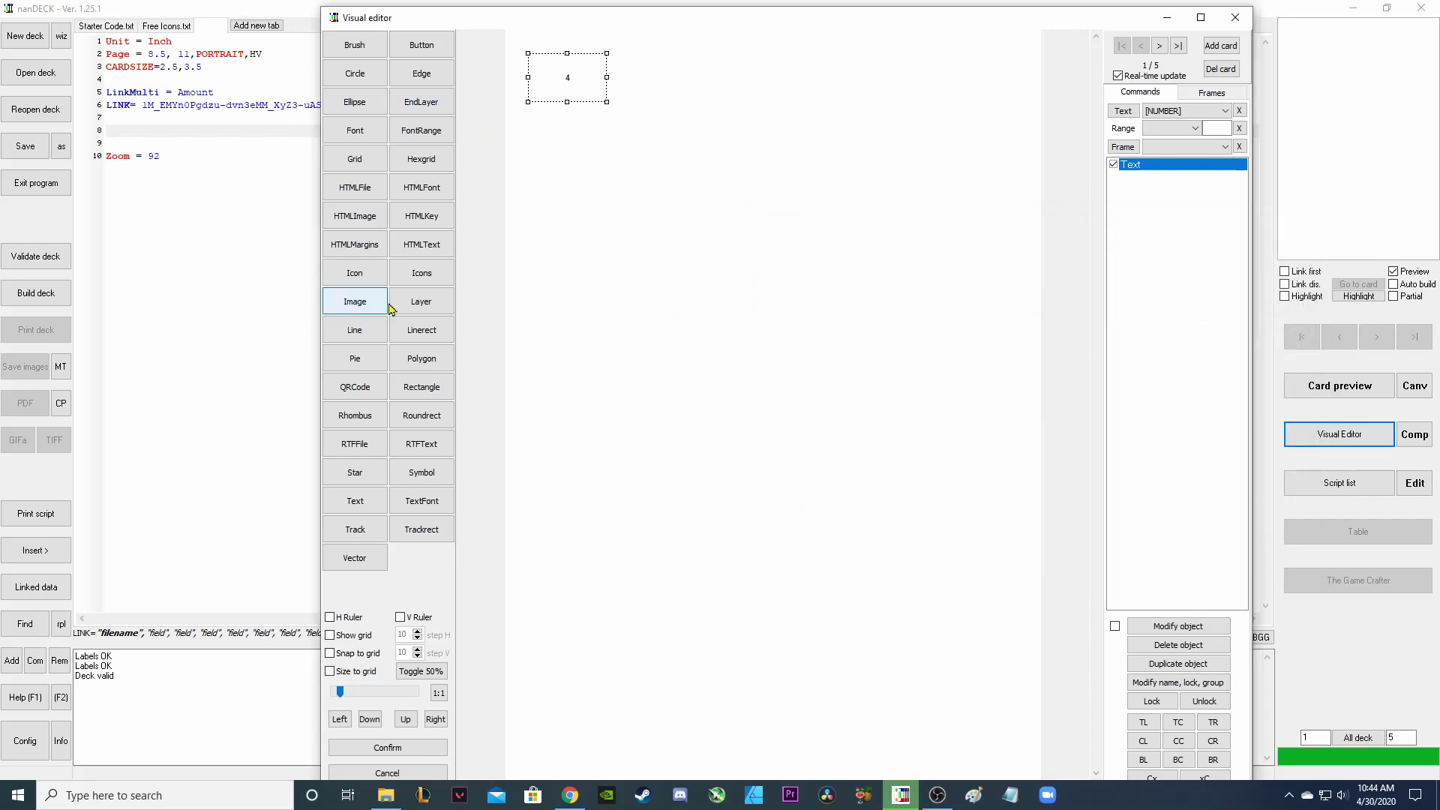
Add a Font command above the number text set to Arial, size 18, bold.
left_click(357, 139)
left_click(1132, 177)
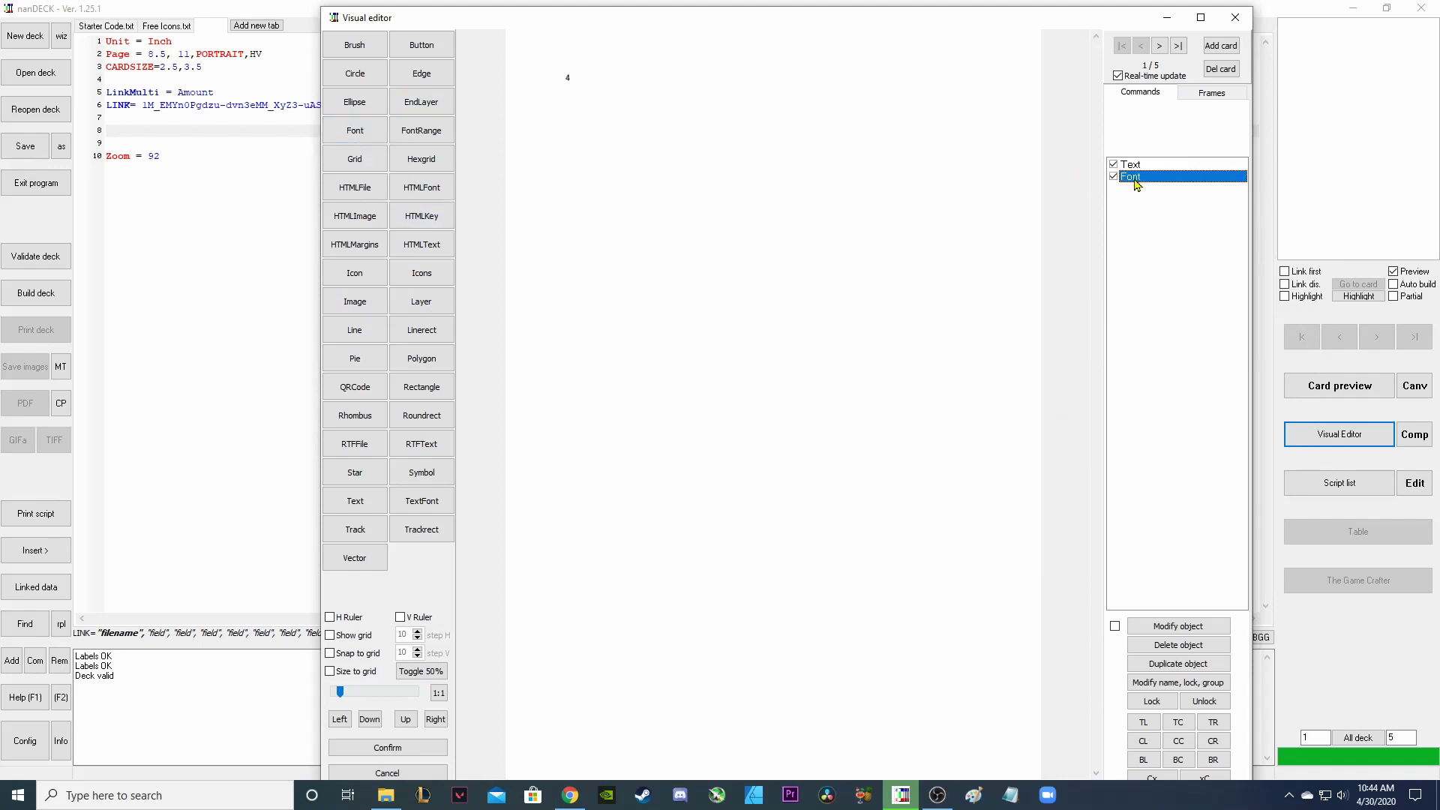
left_click_drag(1137, 184, 1142, 171)
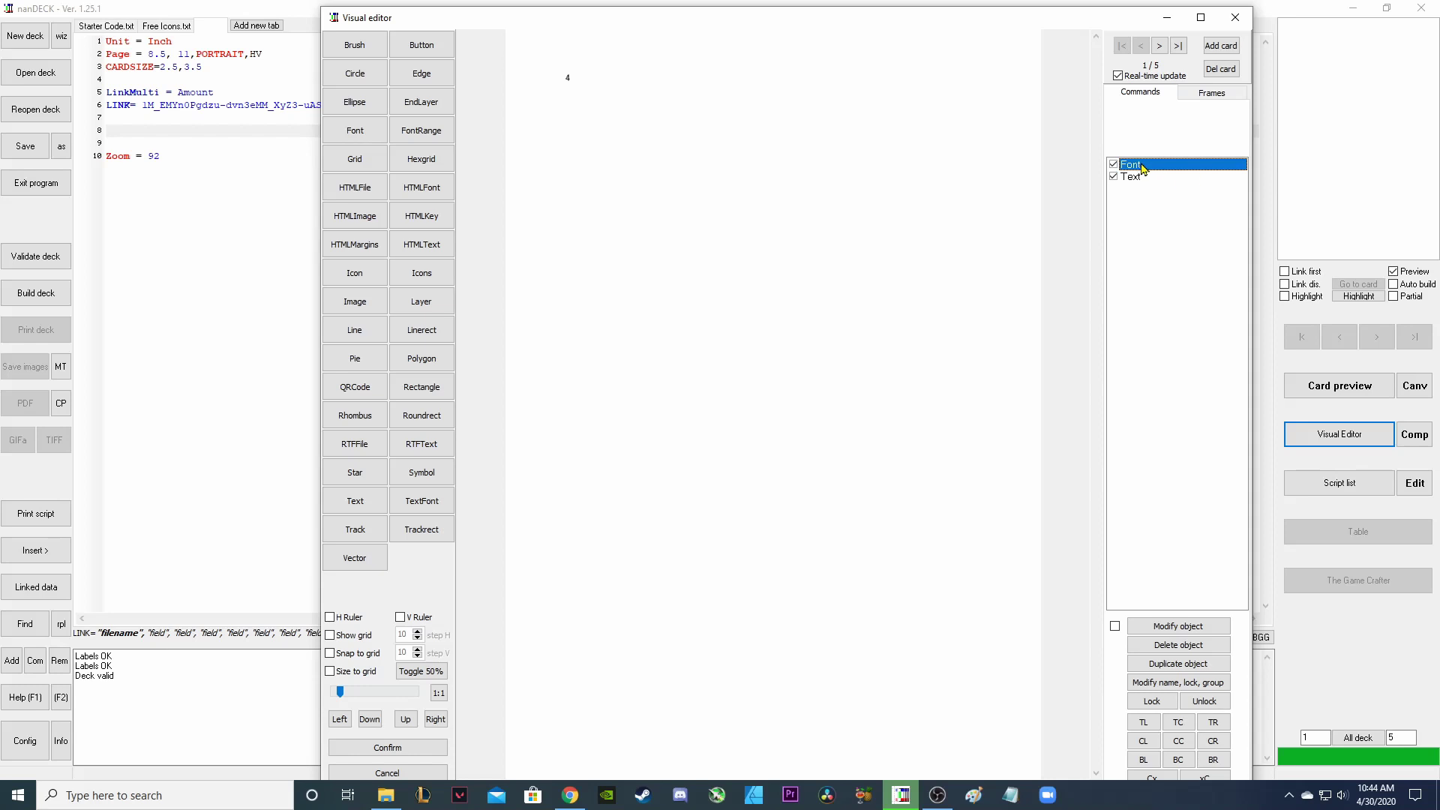
double_click(1142, 165)
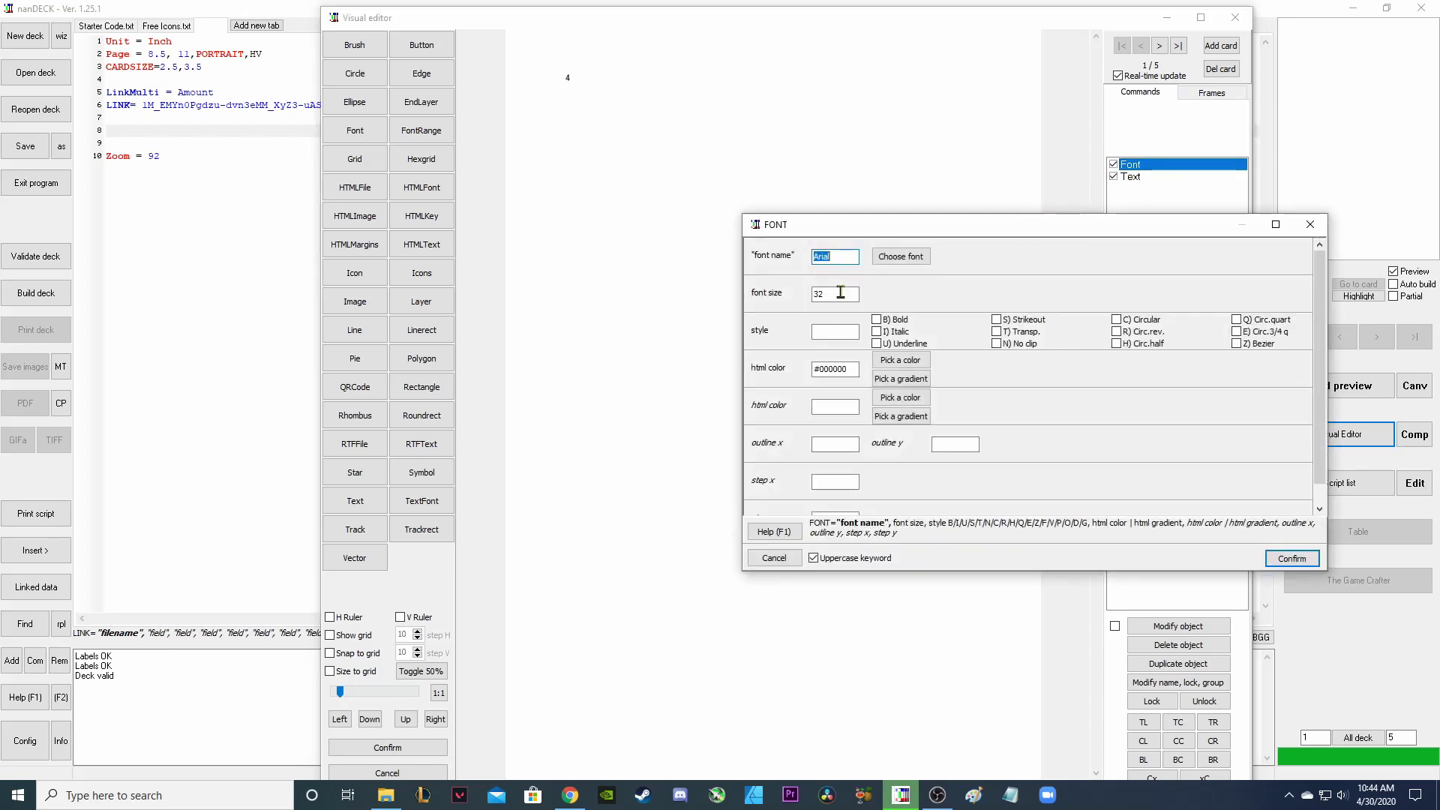
key("Tab")
type("18")
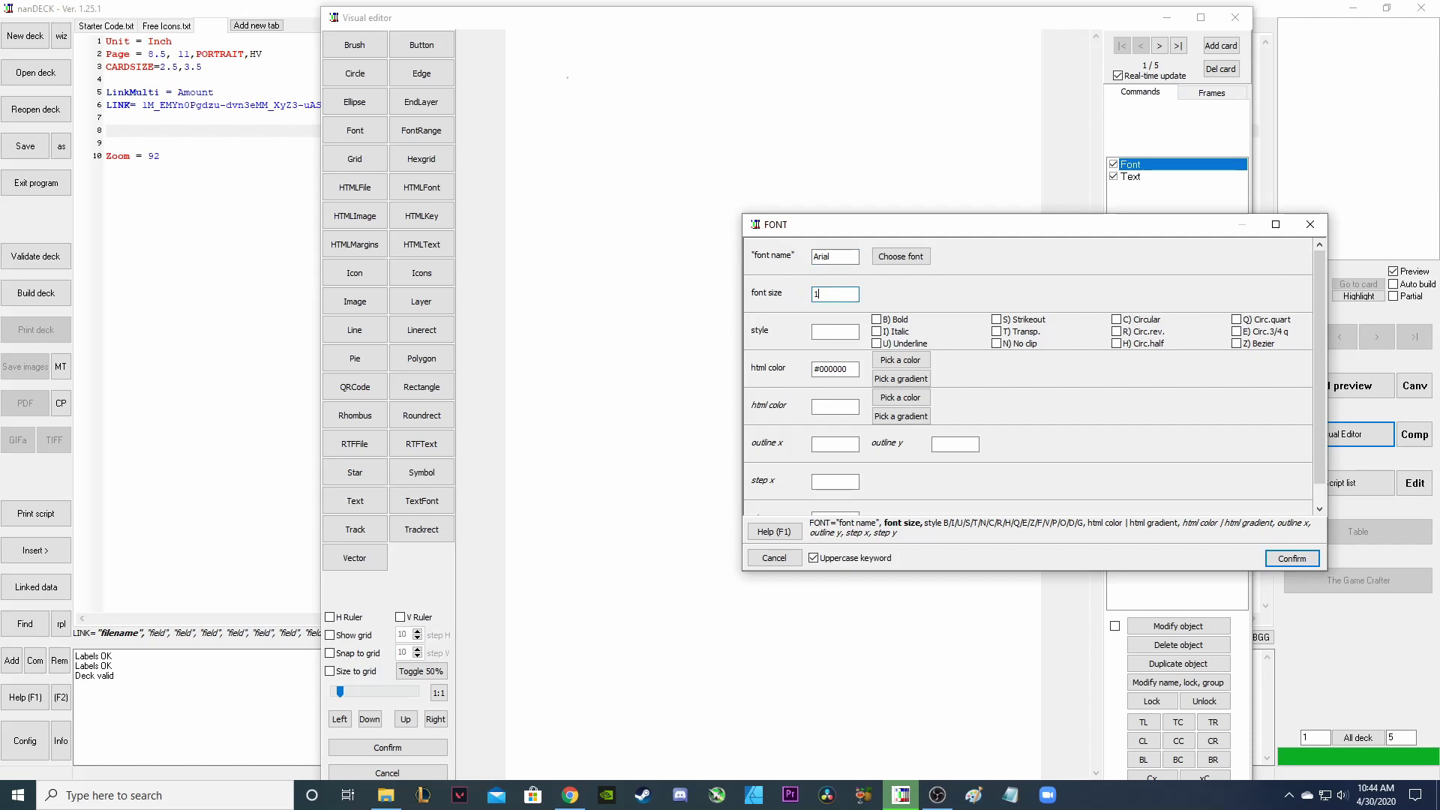
left_click(877, 320)
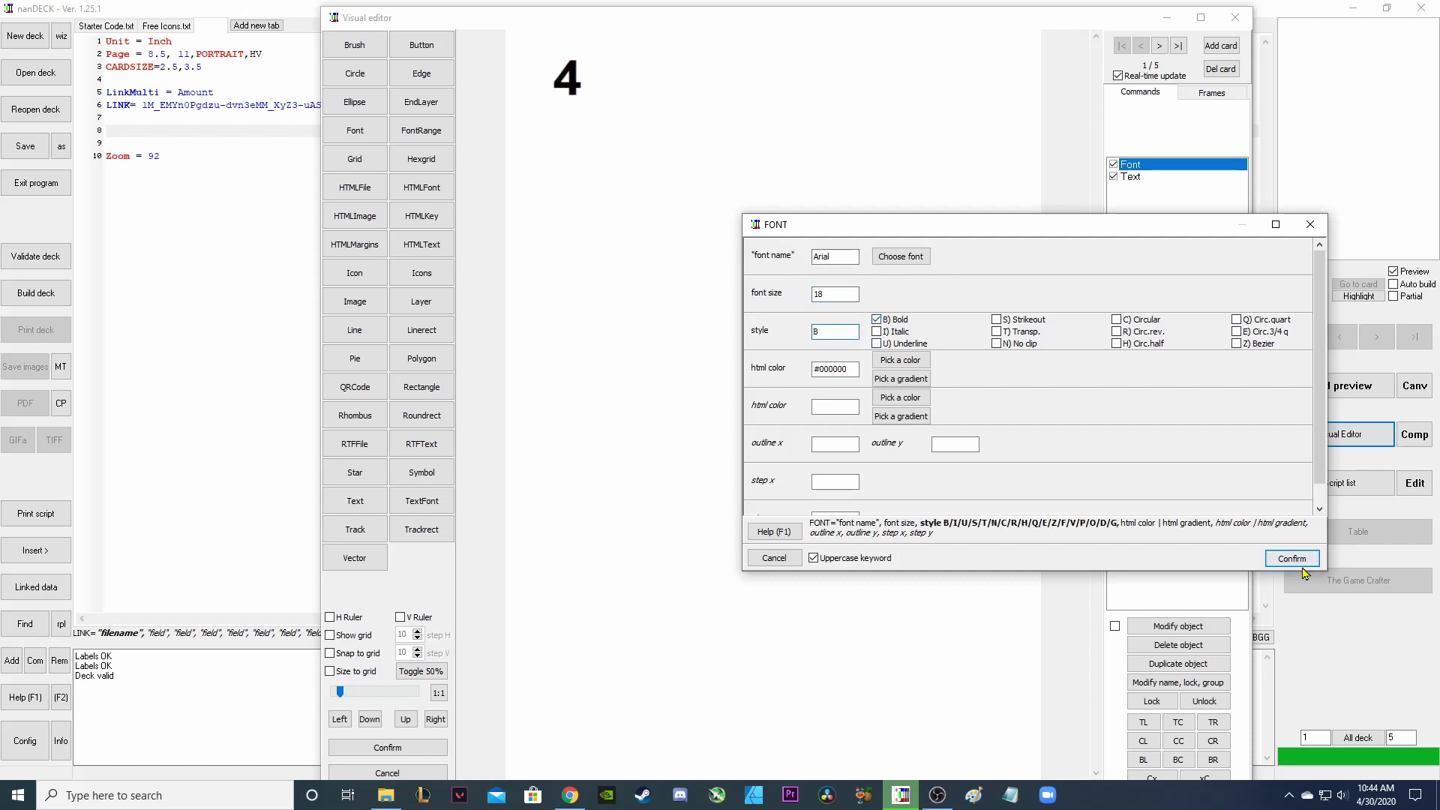
left_click(1292, 558)
left_click(559, 75)
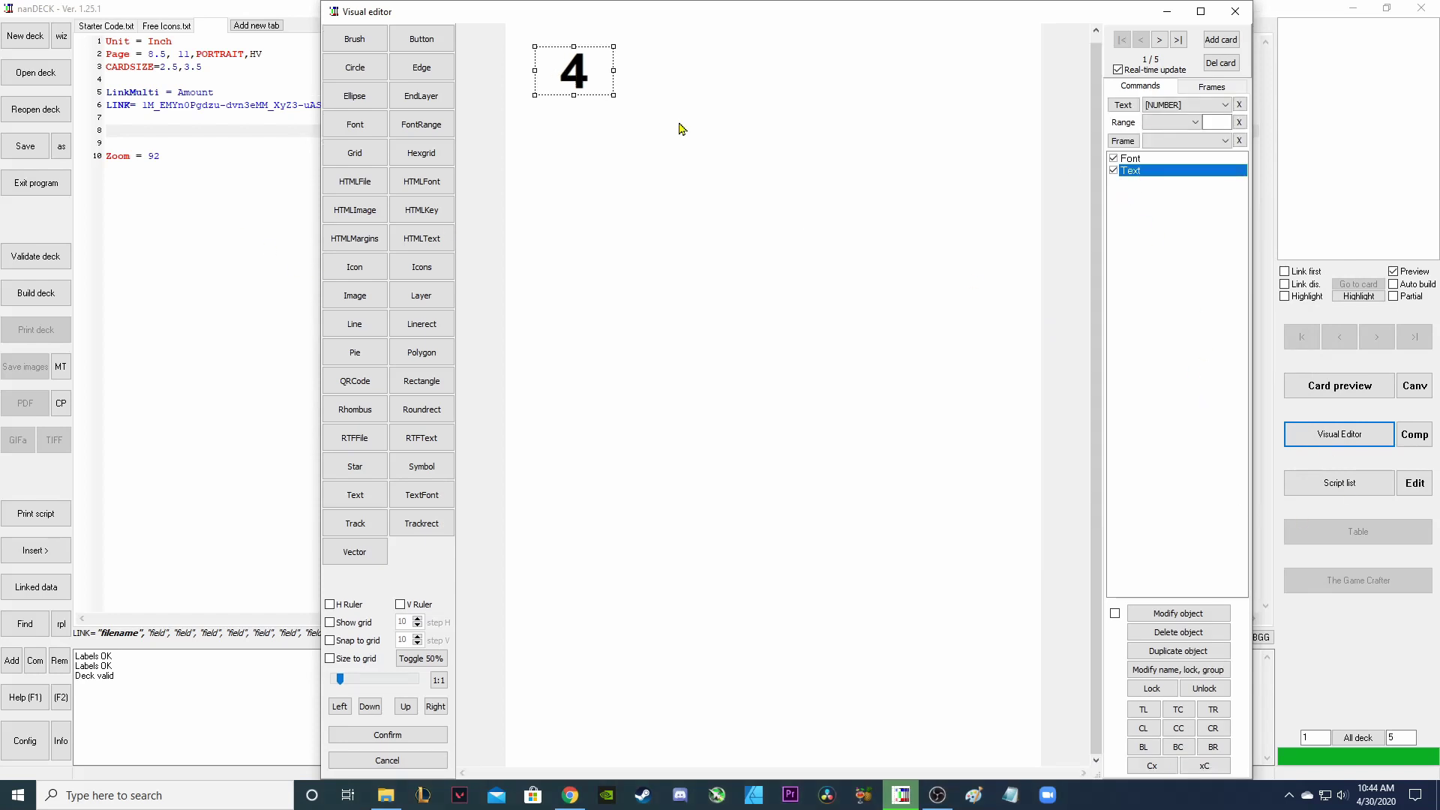
Duplicate the number to the bottom-right corner, linked to [NUMBER2] and rotated 180°.
left_click(1185, 654)
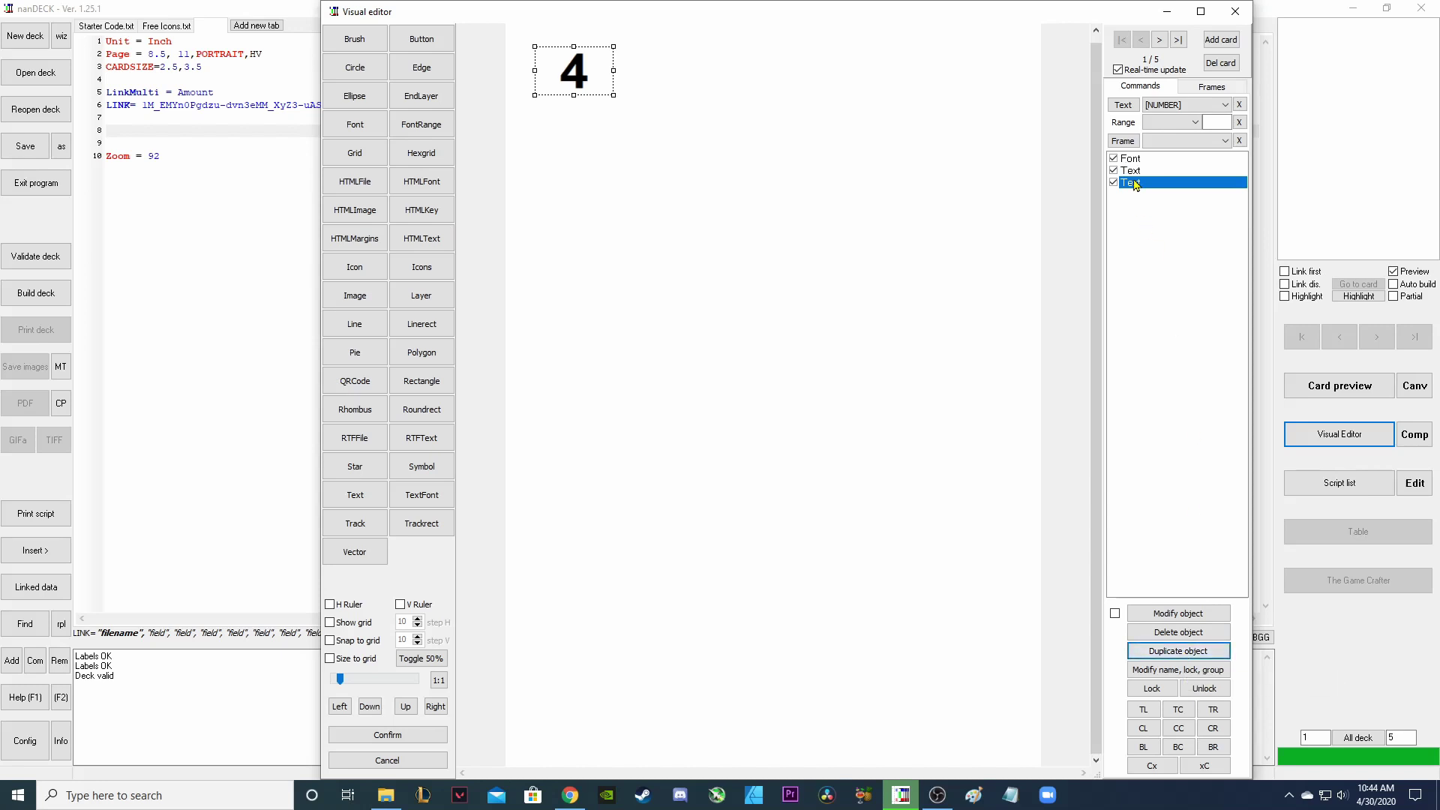
left_click_drag(620, 75, 984, 723)
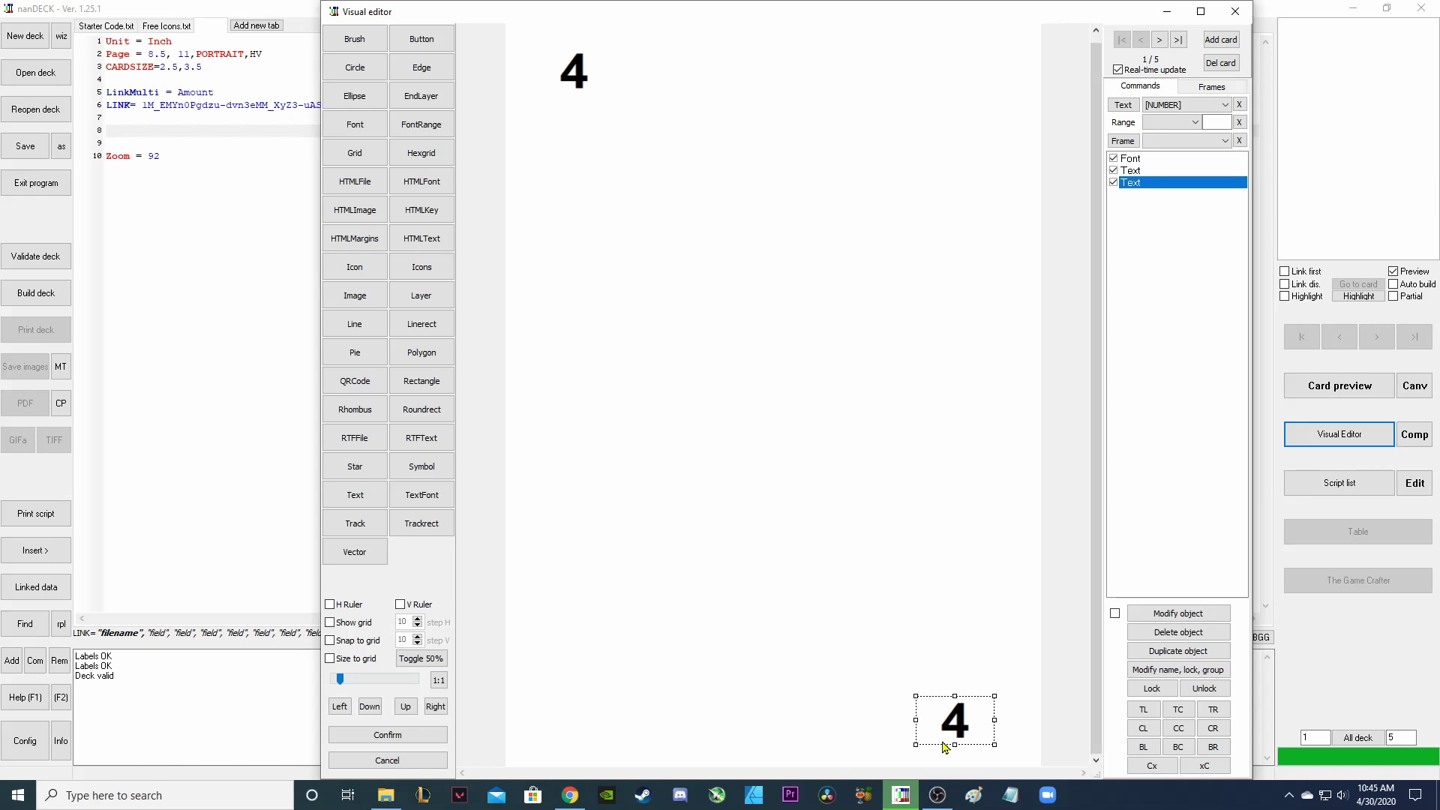
double_click(1145, 183)
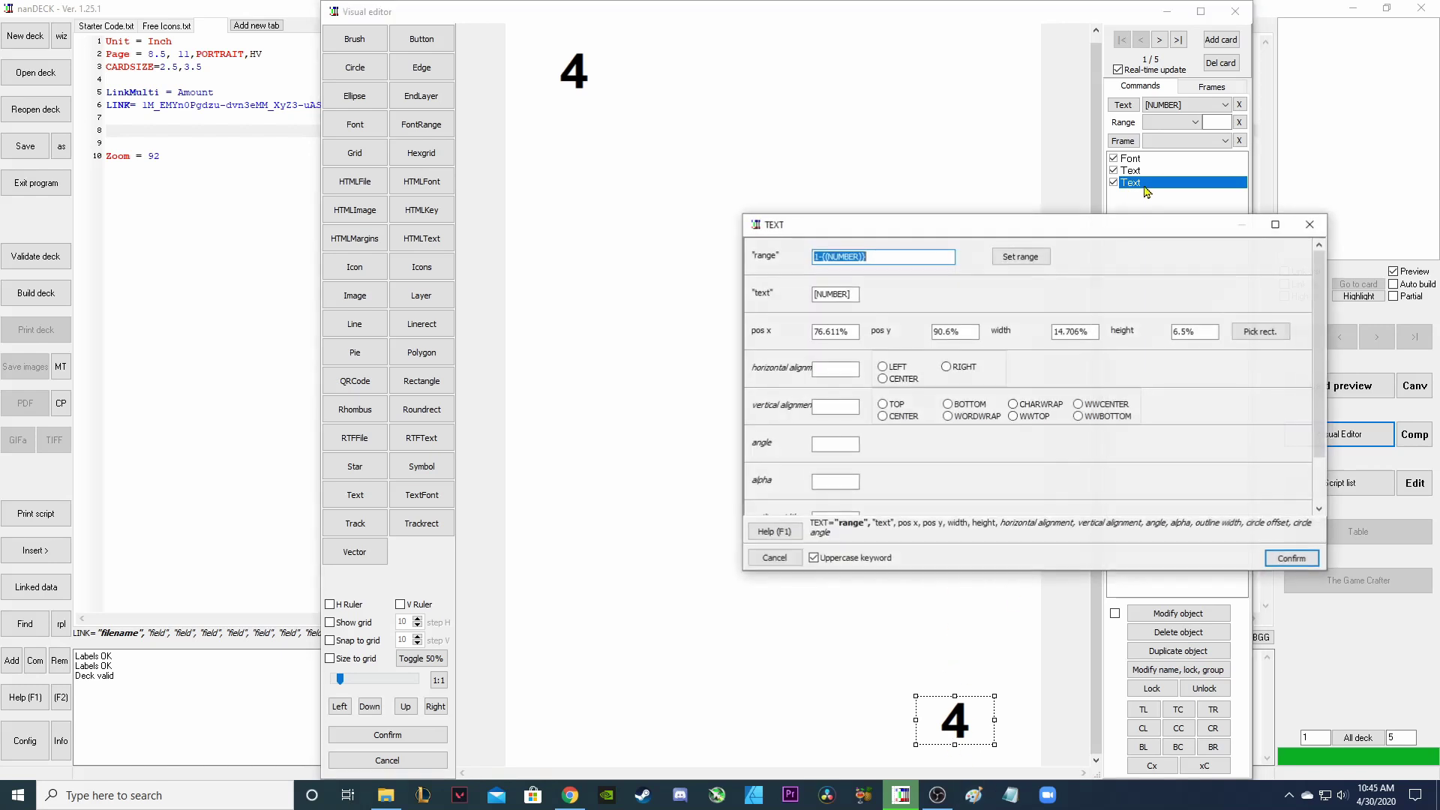
double_click(864, 291)
left_click(574, 362)
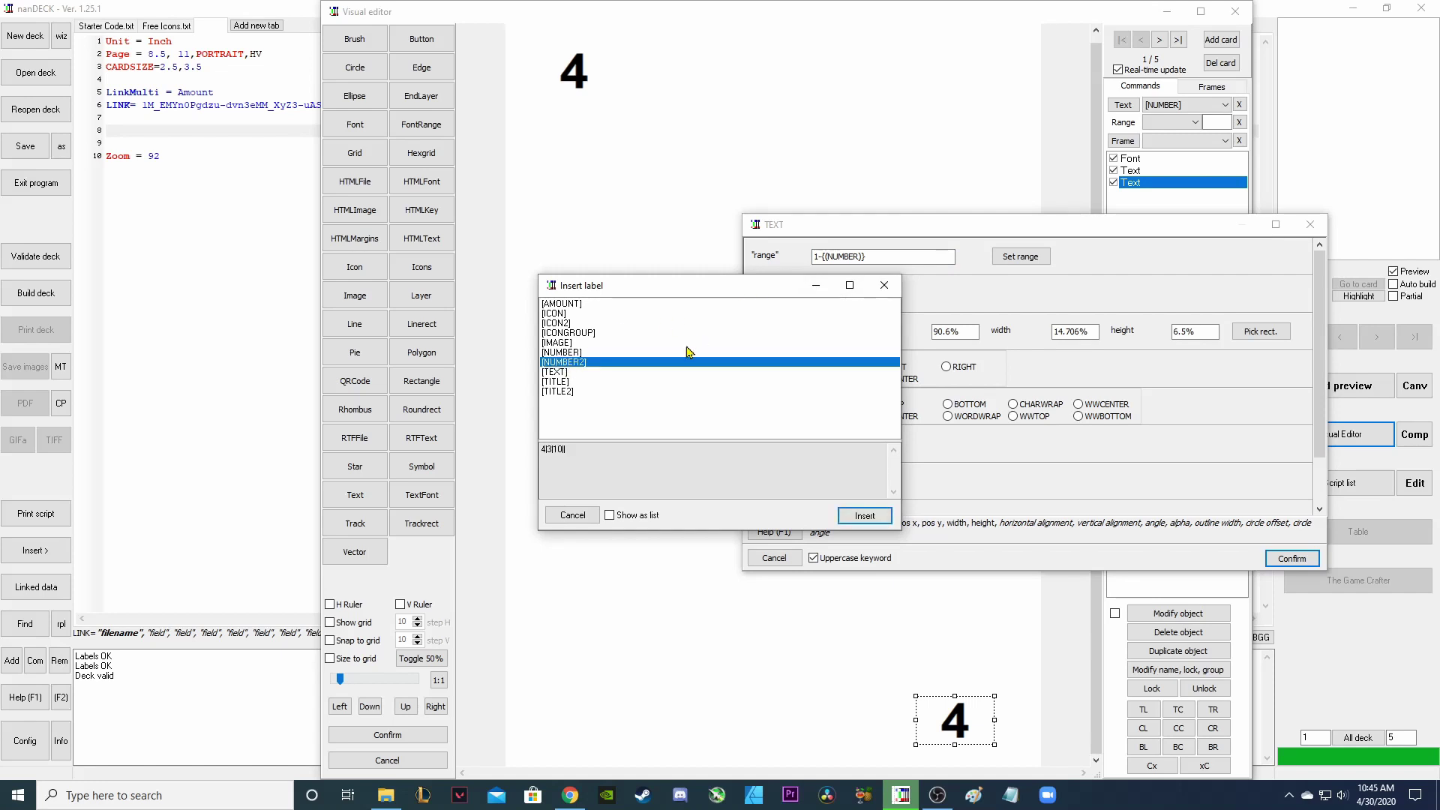
left_click(873, 519)
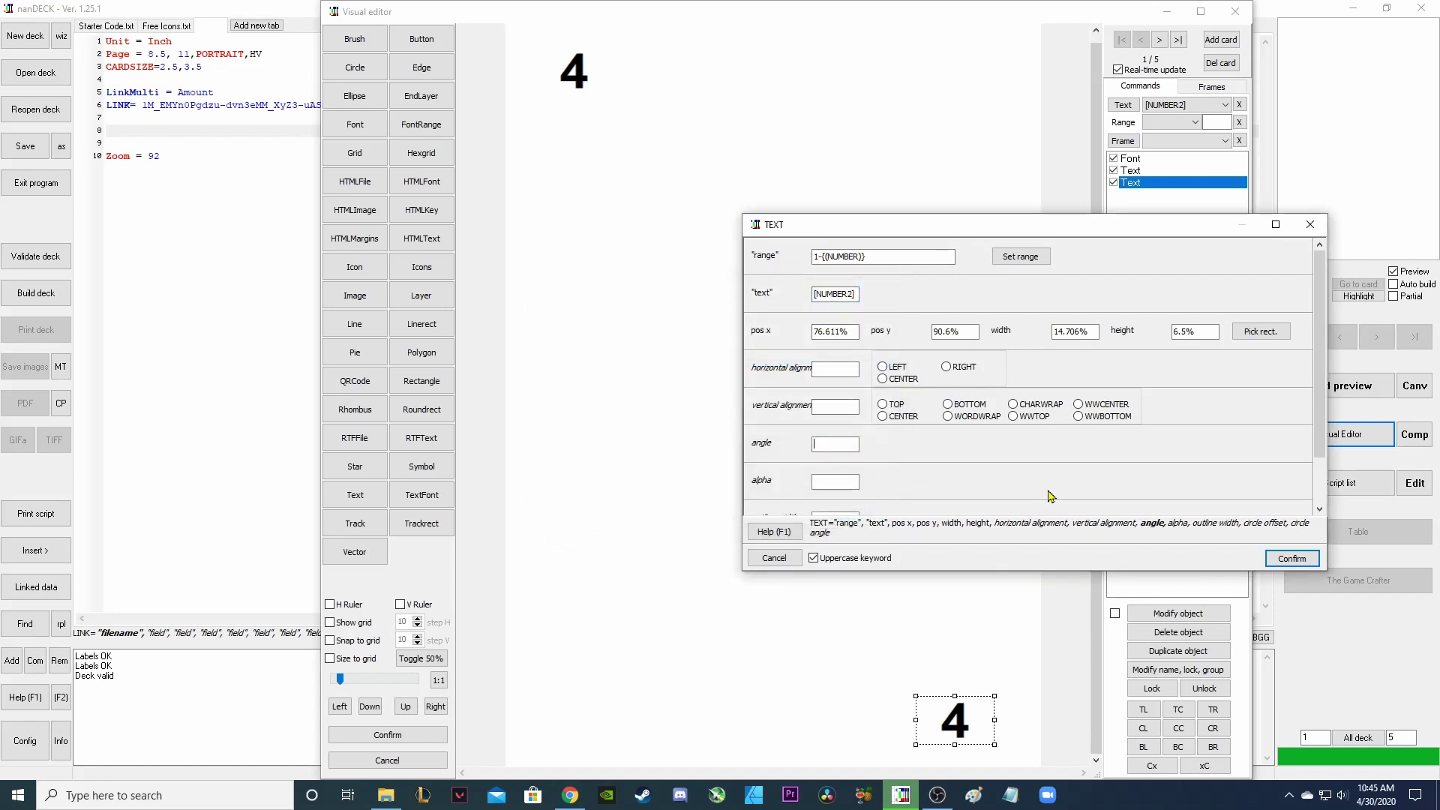
type("180")
left_click(1312, 560)
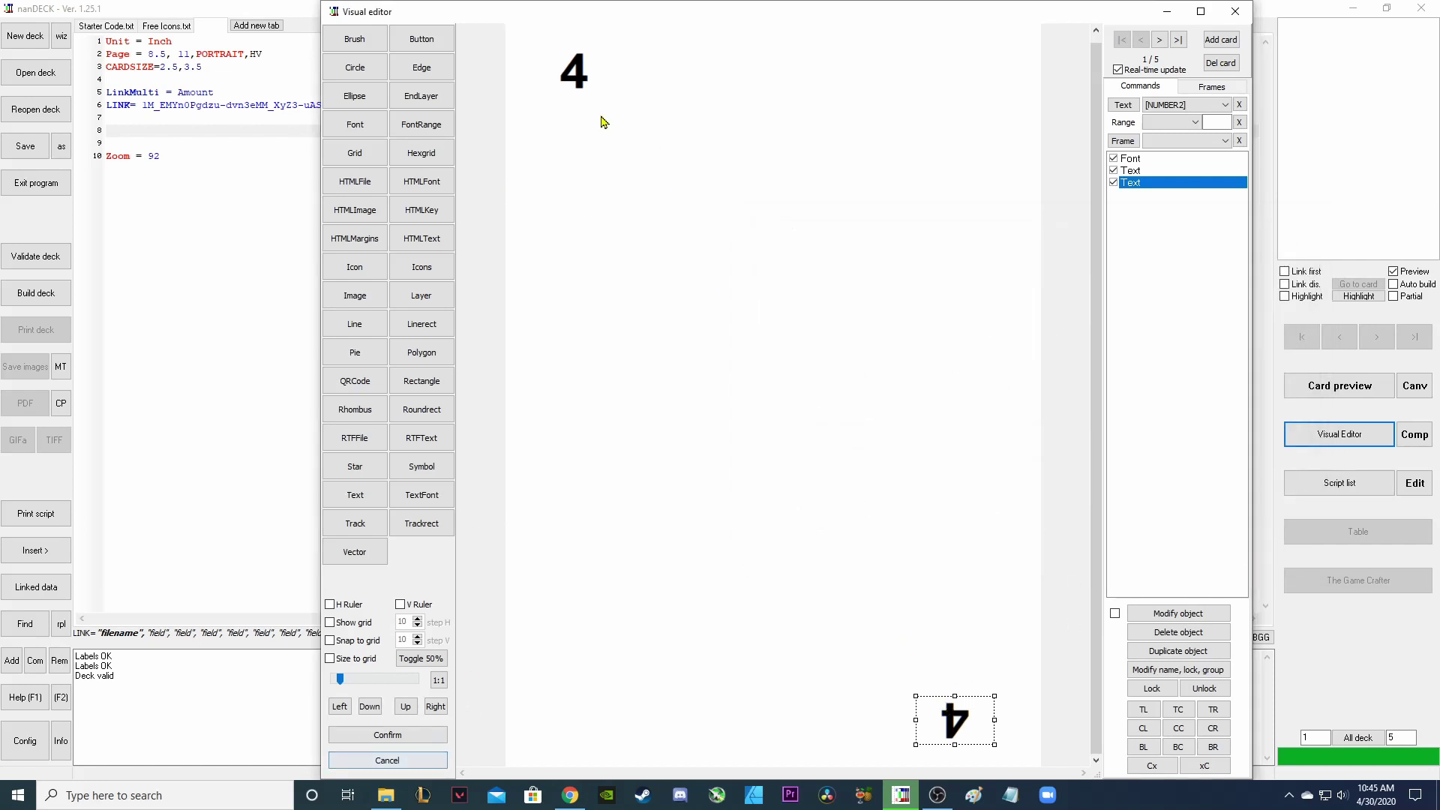
left_click(574, 84)
left_click(955, 722)
Review the Title and Title2 column values in the Google Sheet.
key("alt+Tab")
left_click_drag(177, 206, 183, 283)
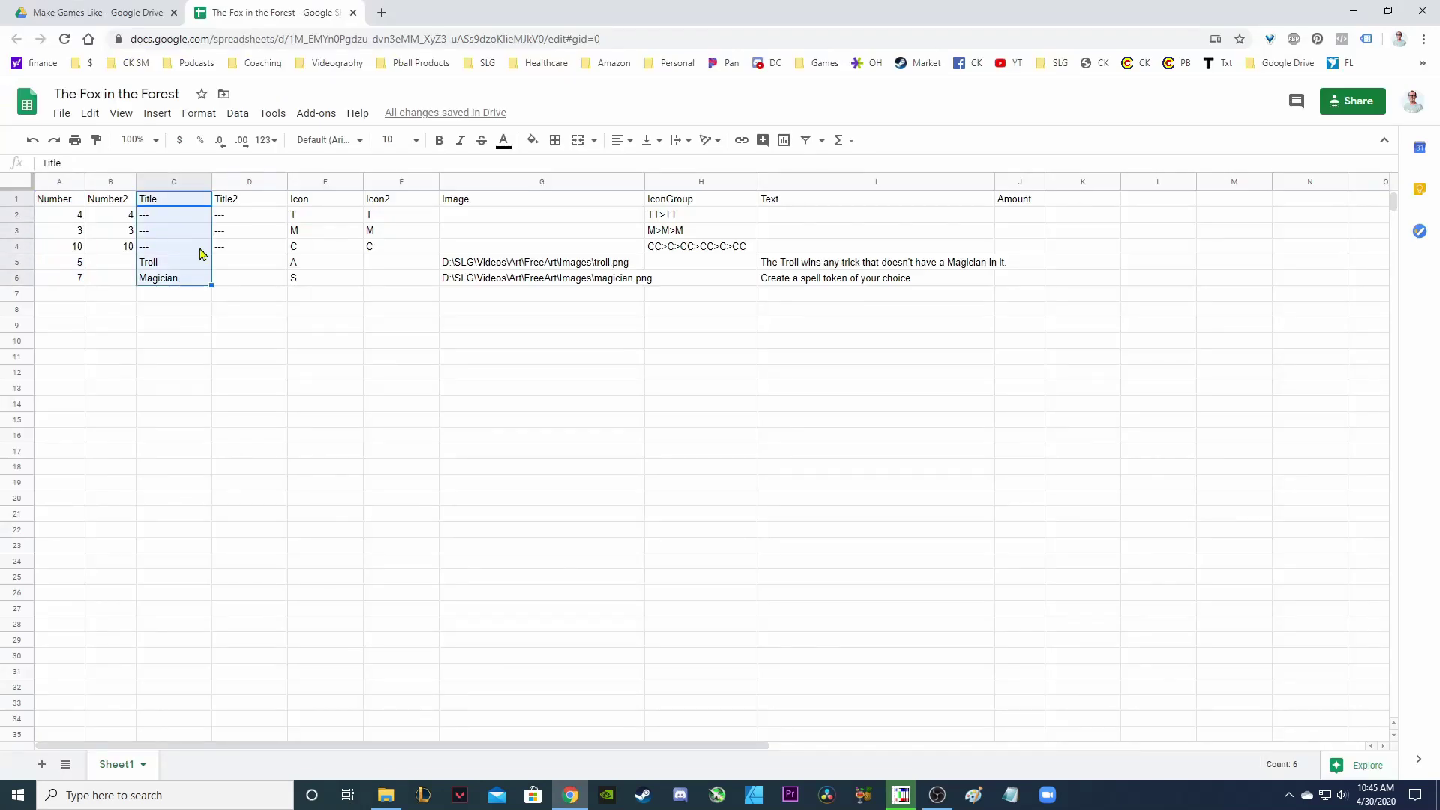
left_click_drag(235, 207, 235, 276)
left_click(352, 417)
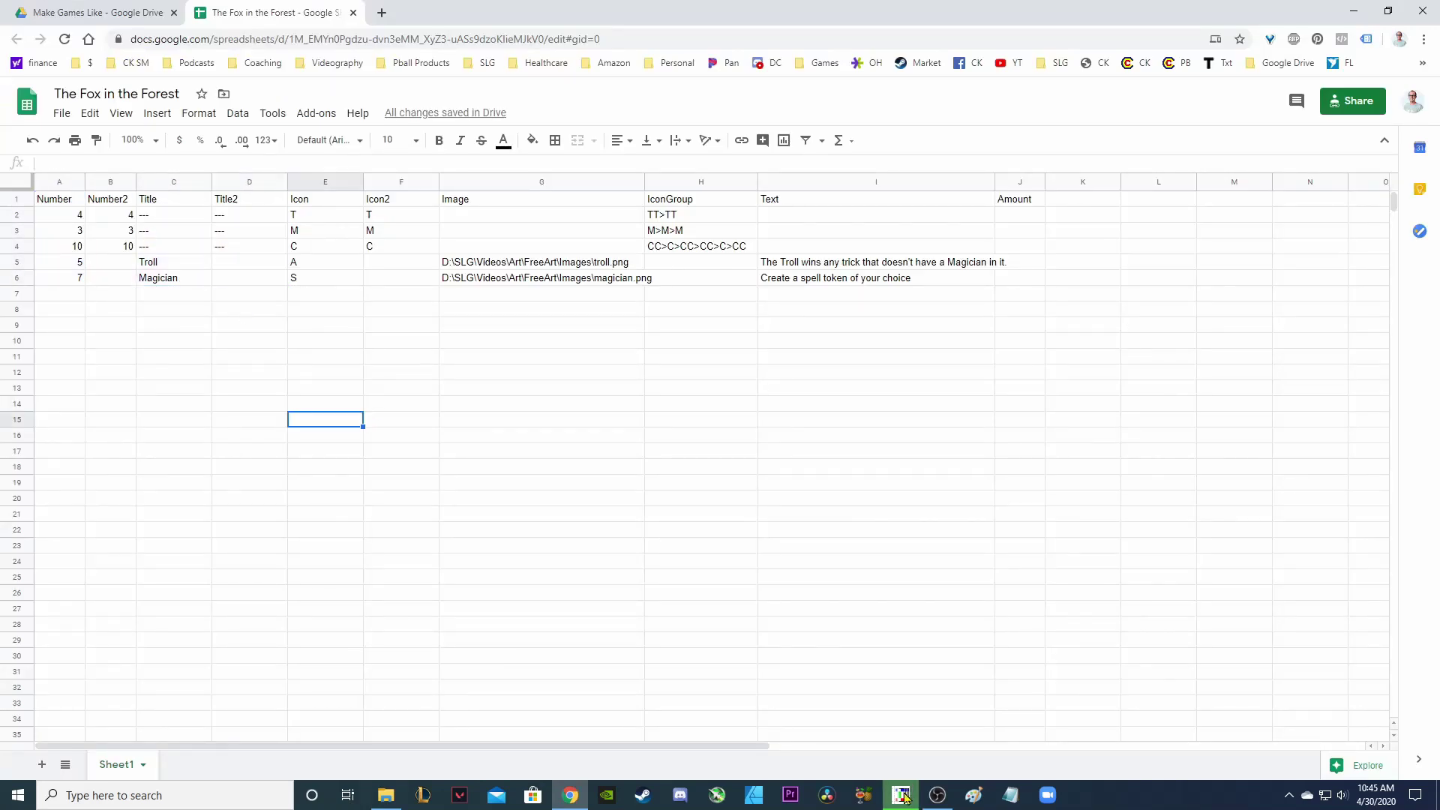
left_click(900, 795)
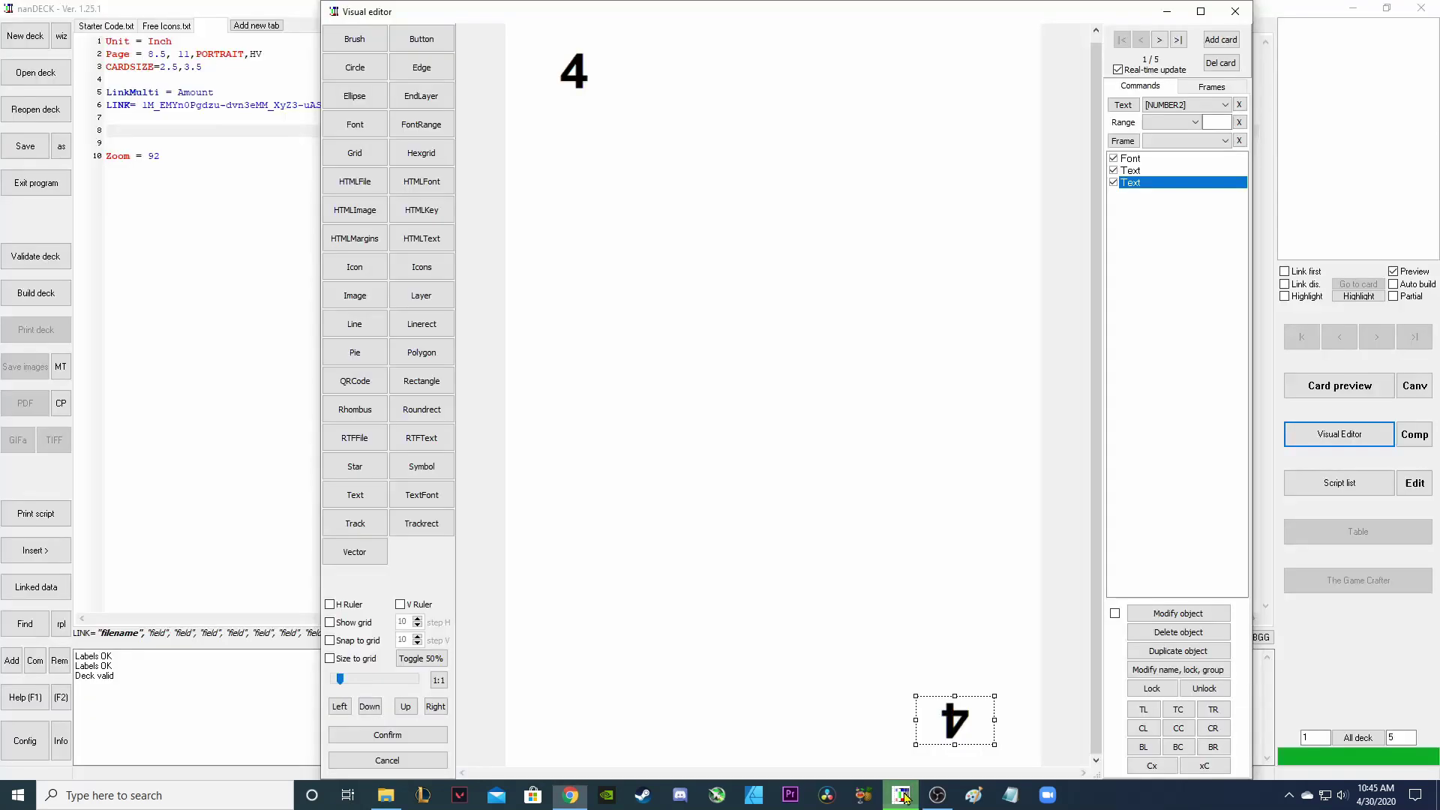
left_click(756, 417)
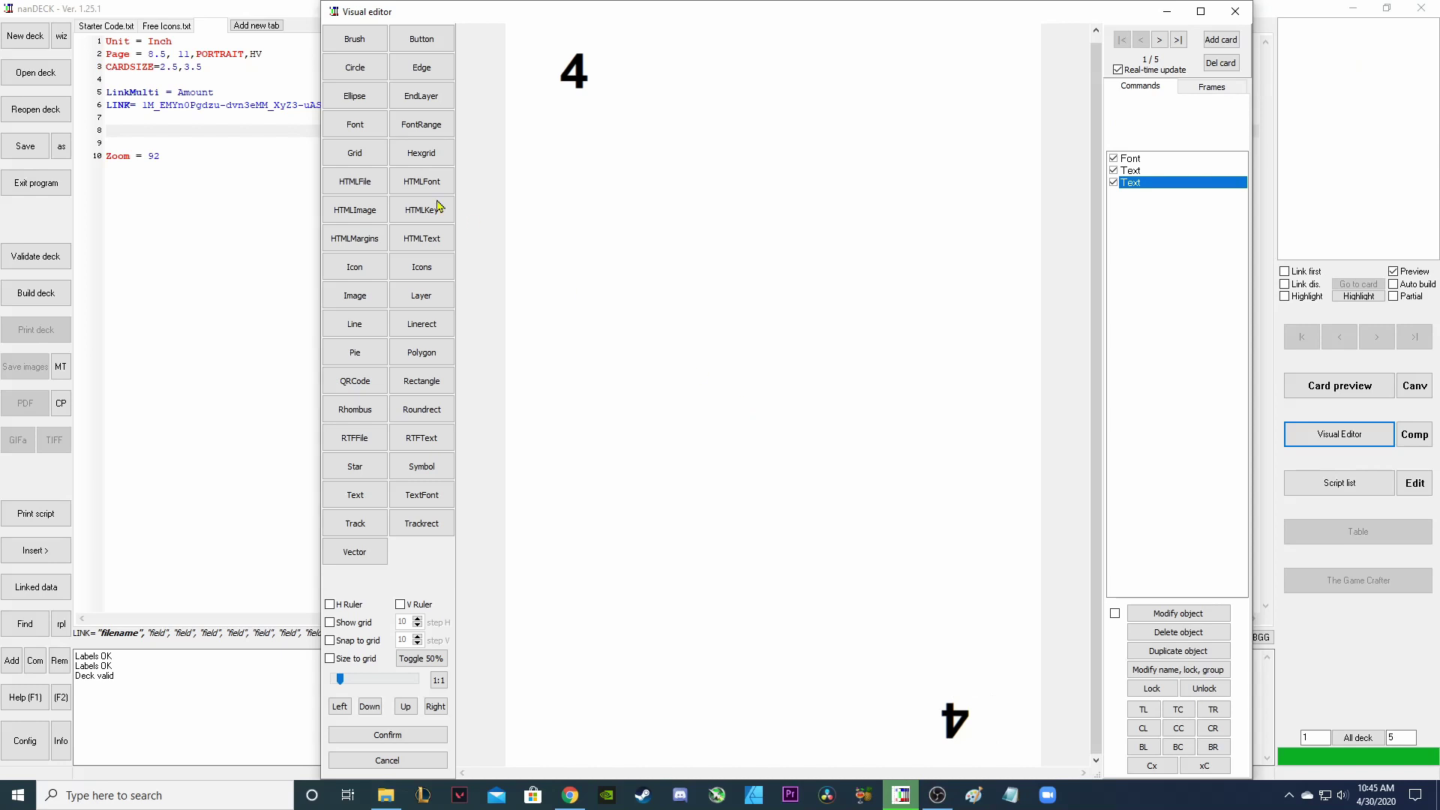
Add a text box under the top 4 showing the [TITLE] field, then duplicate it.
left_click(355, 495)
left_click_drag(522, 94, 662, 134)
left_click_drag(840, 109, 691, 160)
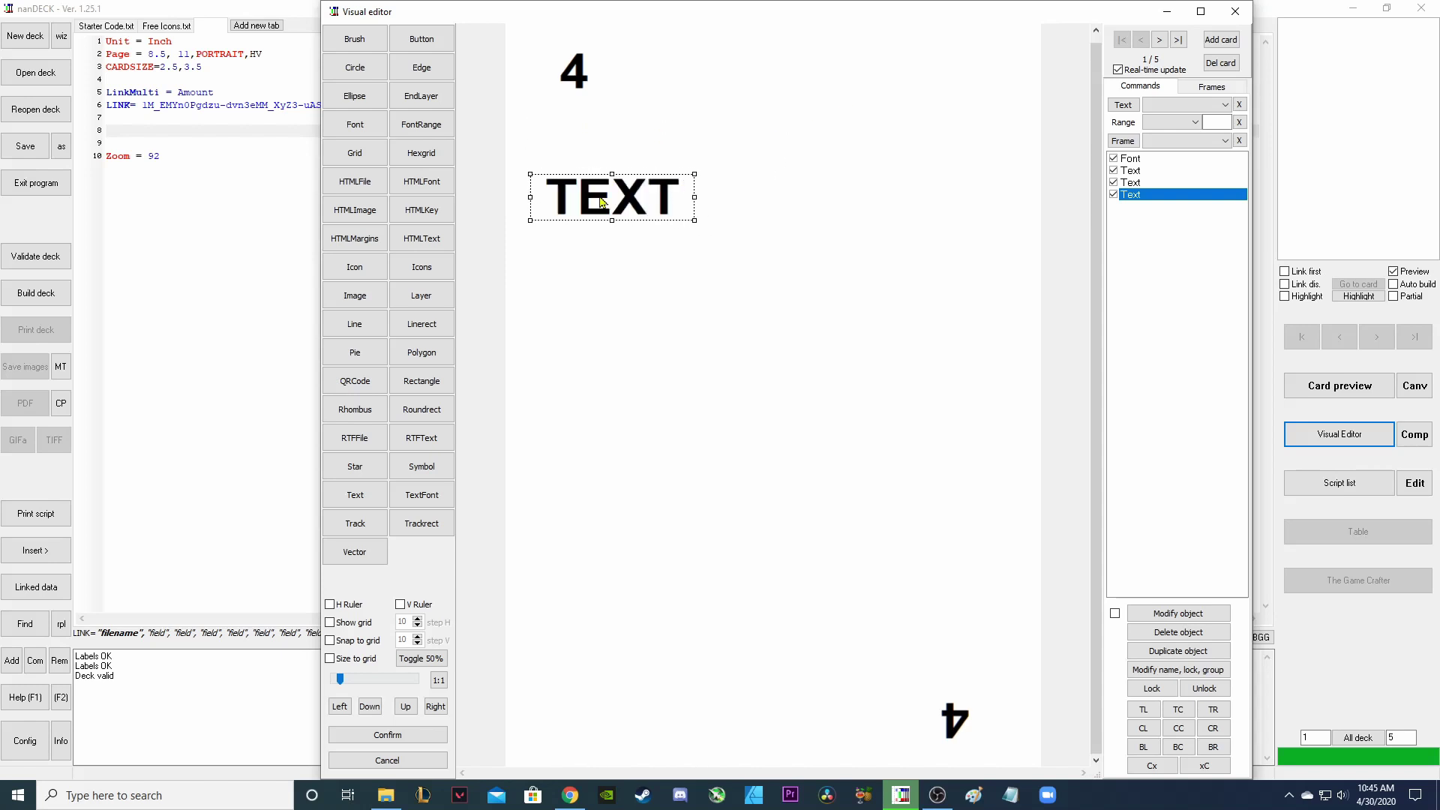
left_click_drag(597, 188, 588, 125)
double_click(1171, 197)
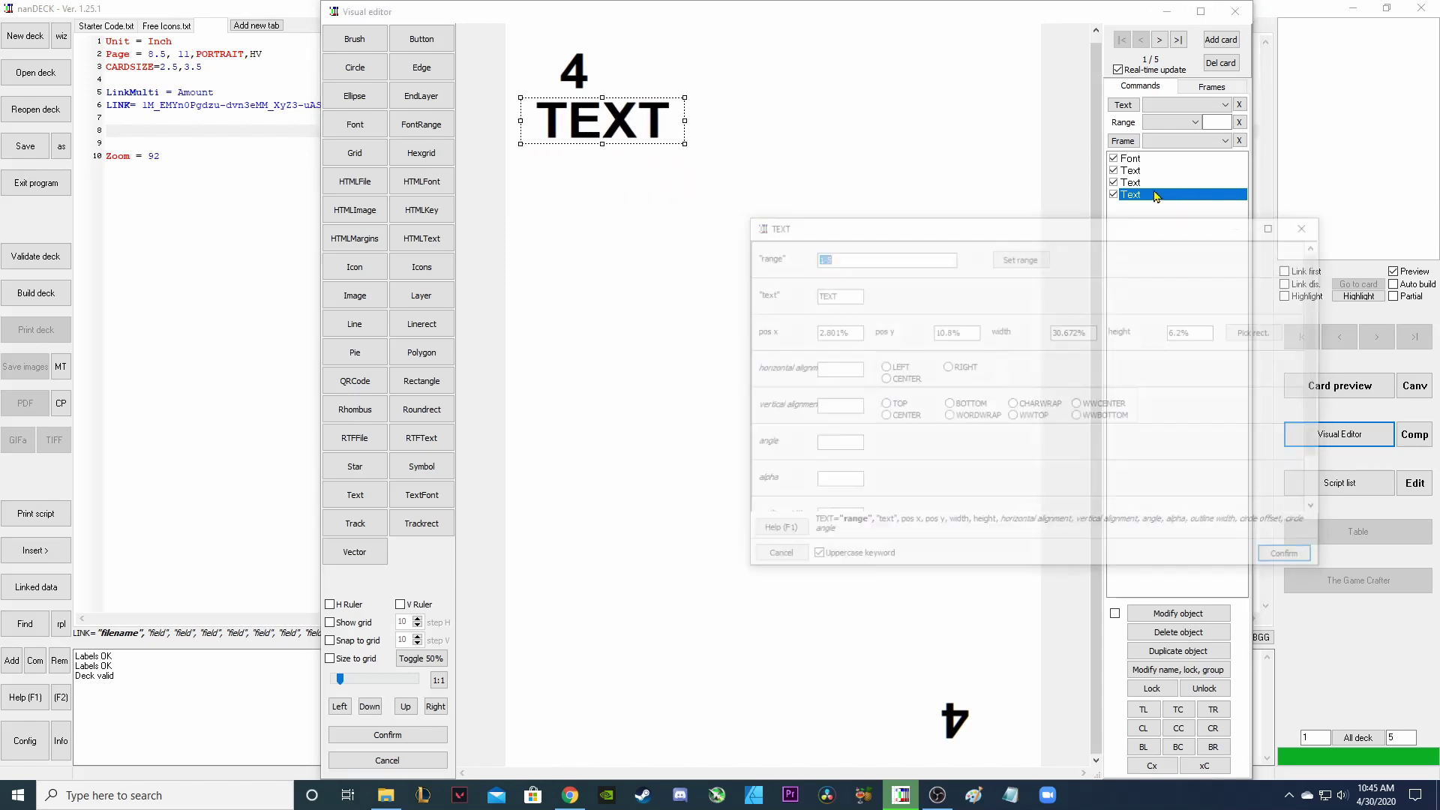
double_click(841, 294)
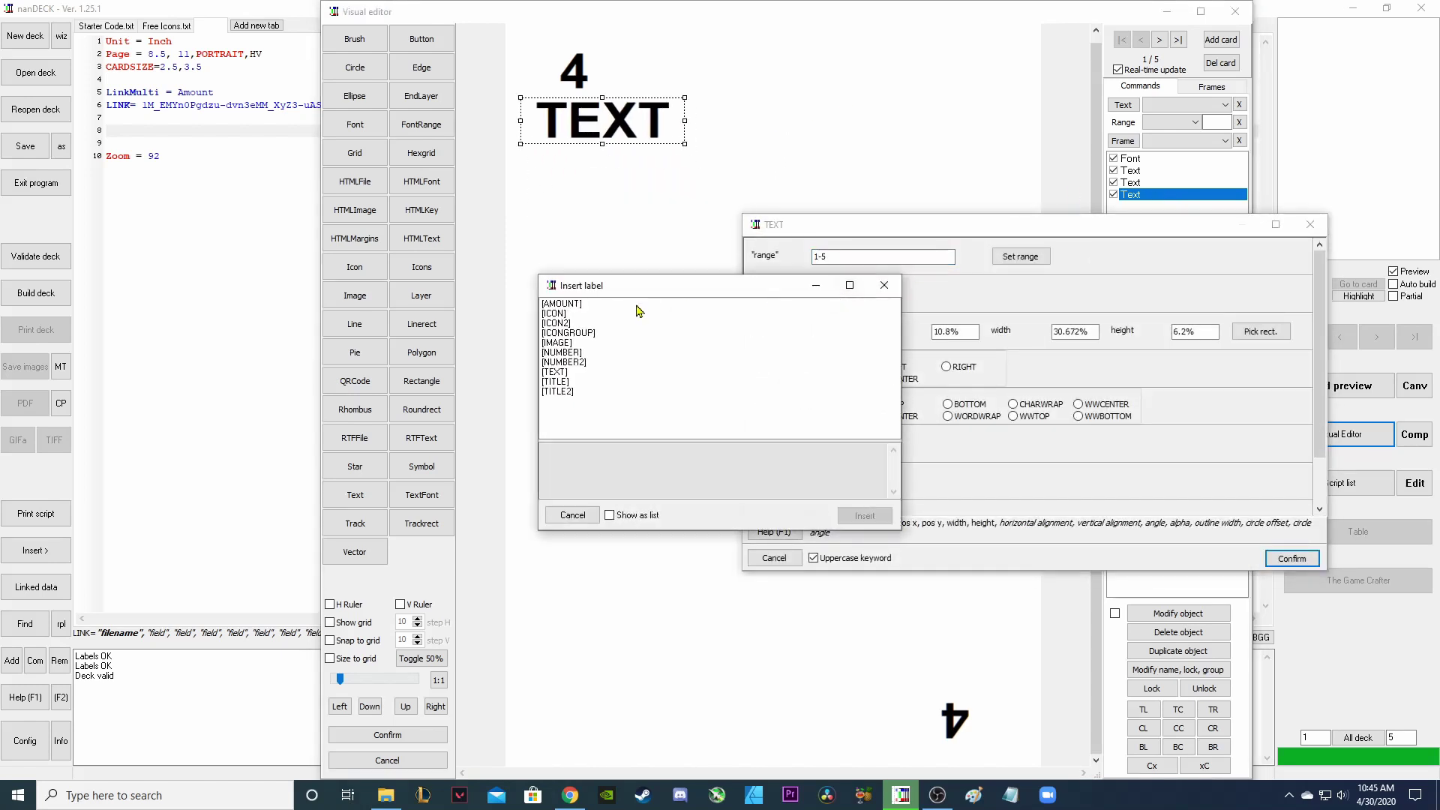
left_click(574, 372)
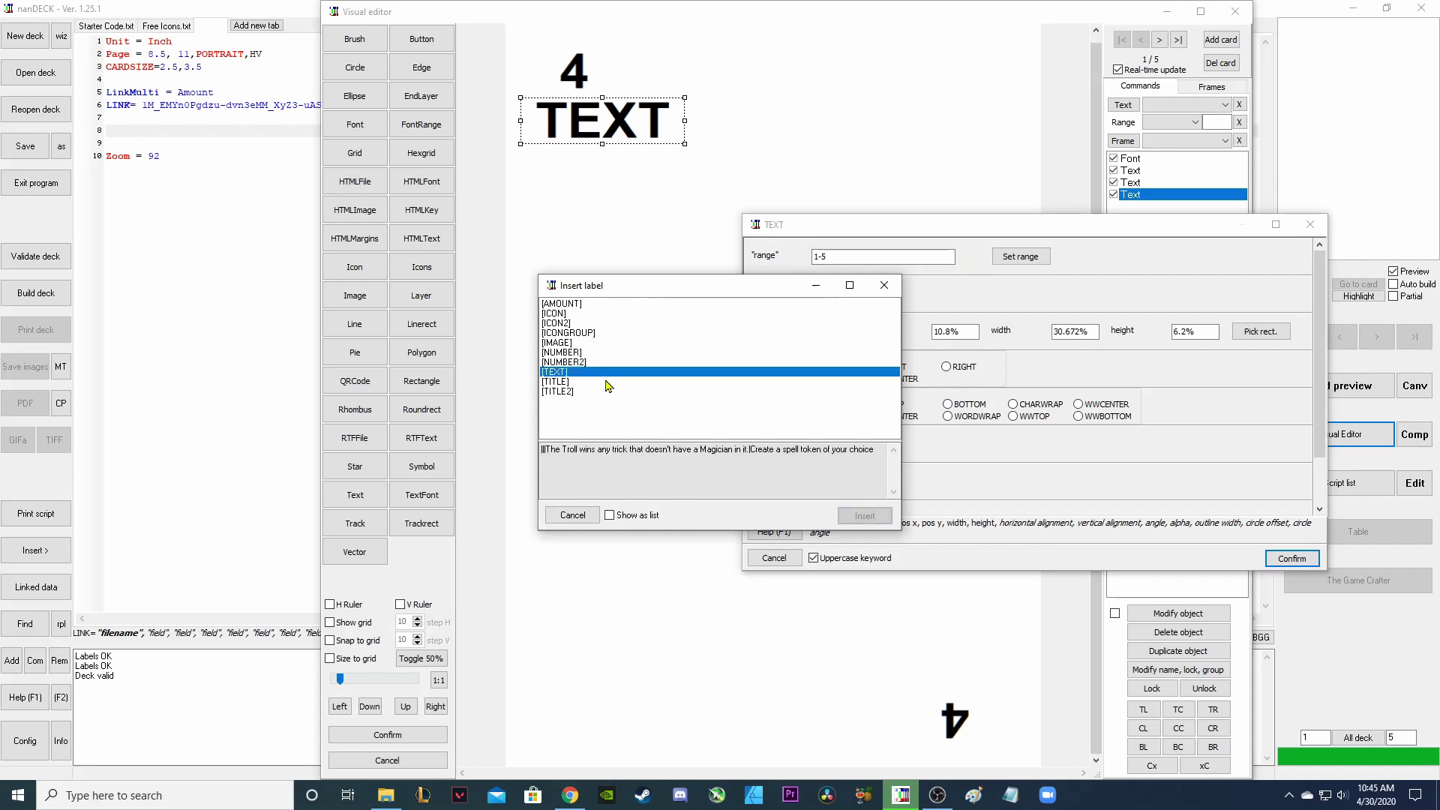
left_click(556, 382)
key("Return")
key("Return")
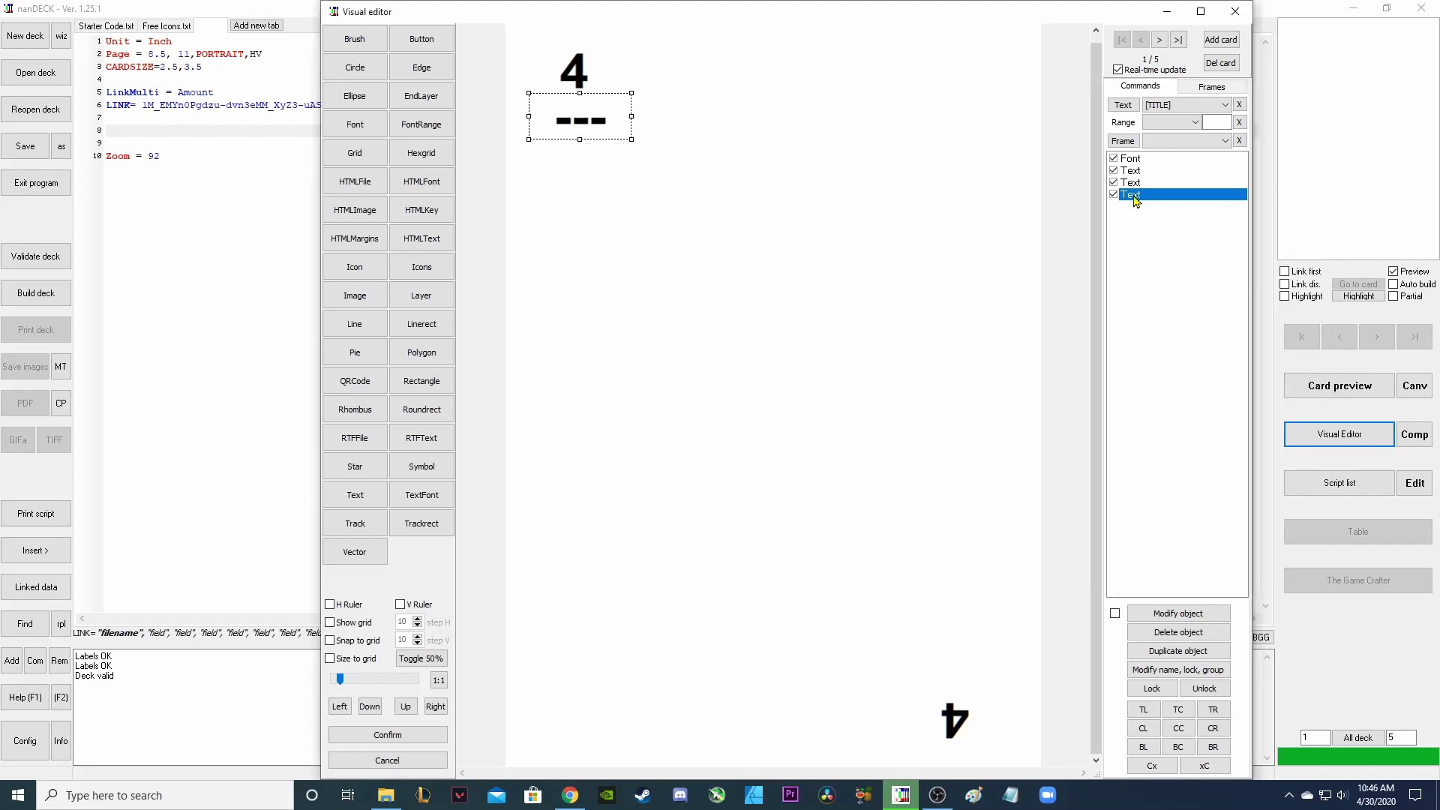
left_click(1178, 650)
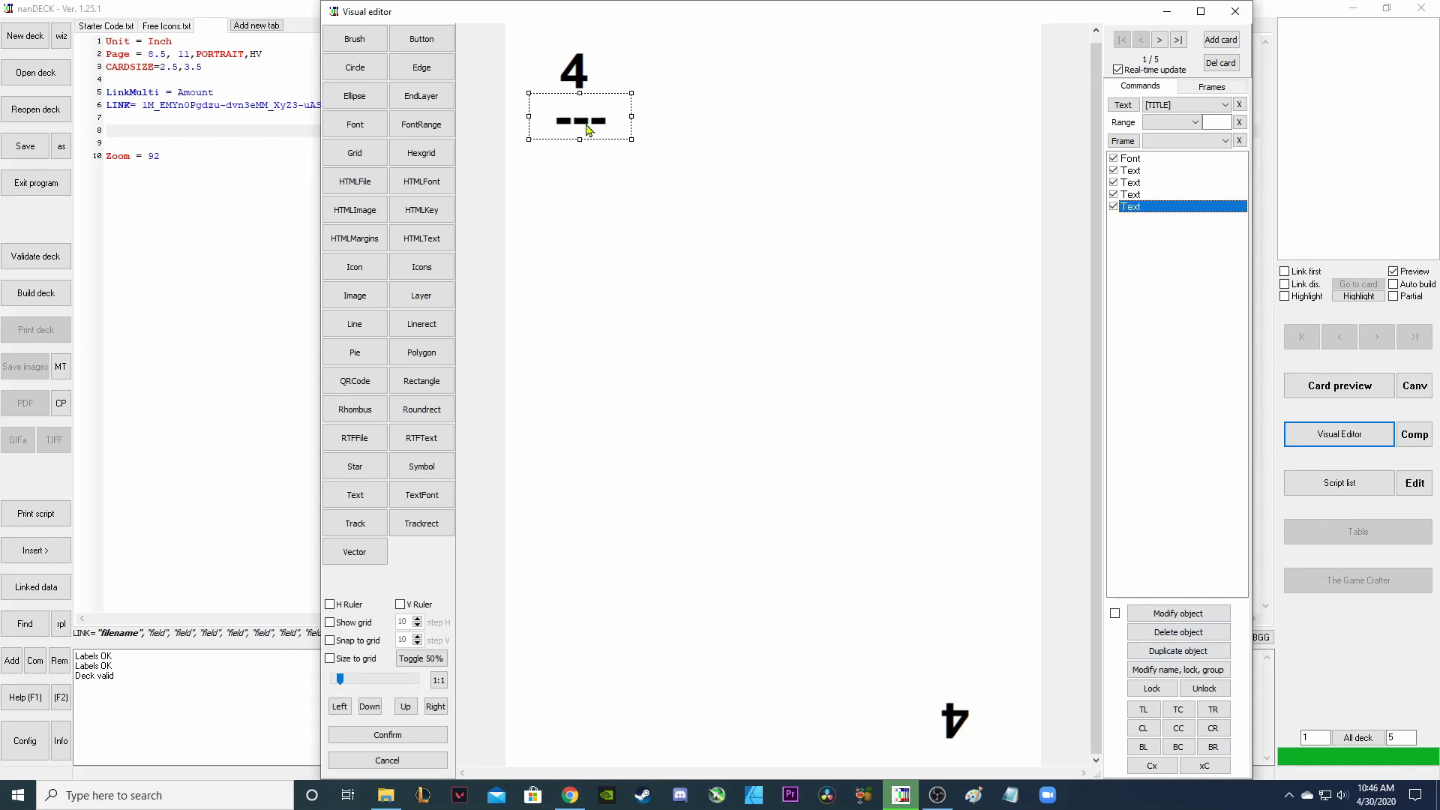
Move the title copy above the inverted 4, link it to [TITLE2] and rotate it 180°.
left_click_drag(586, 129, 963, 684)
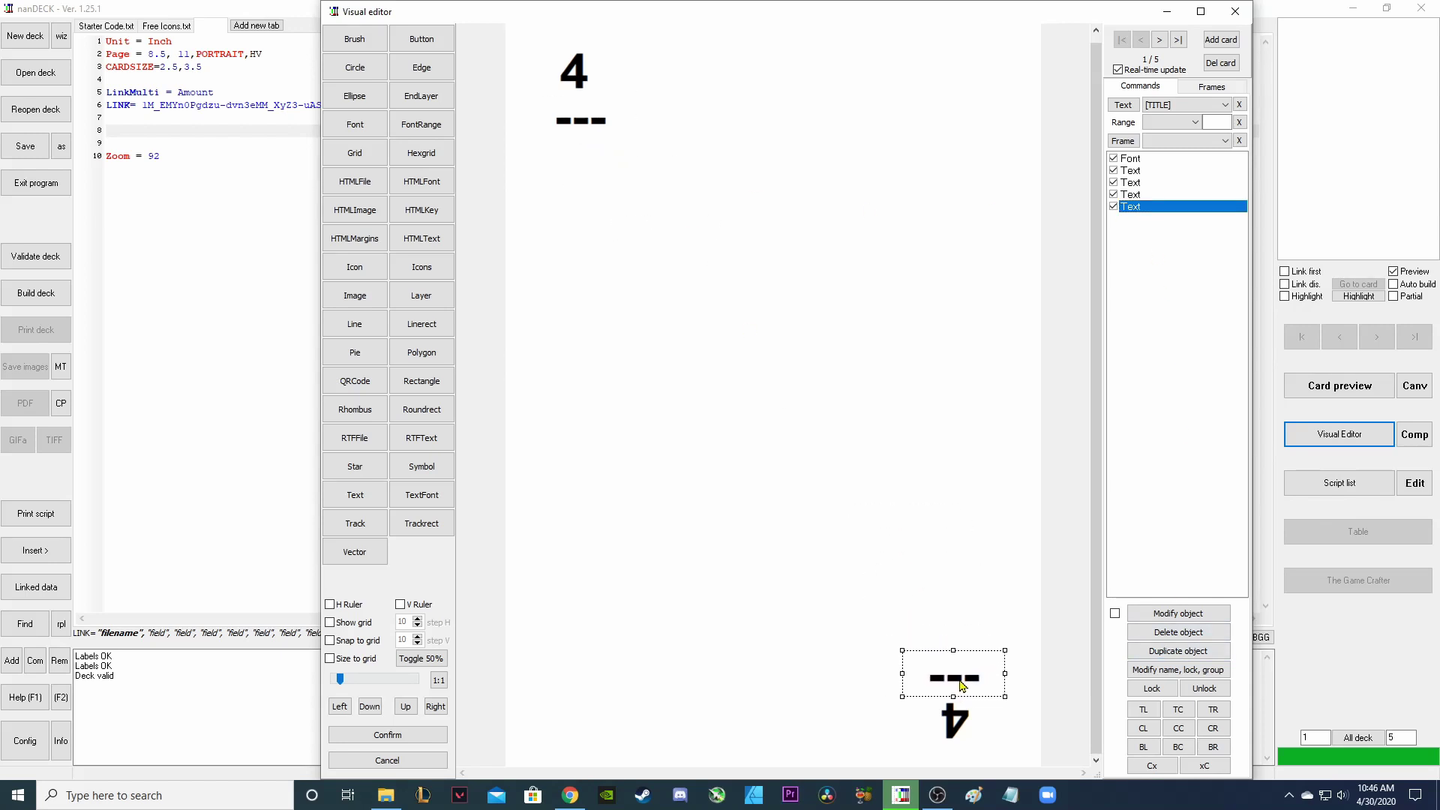
double_click(957, 686)
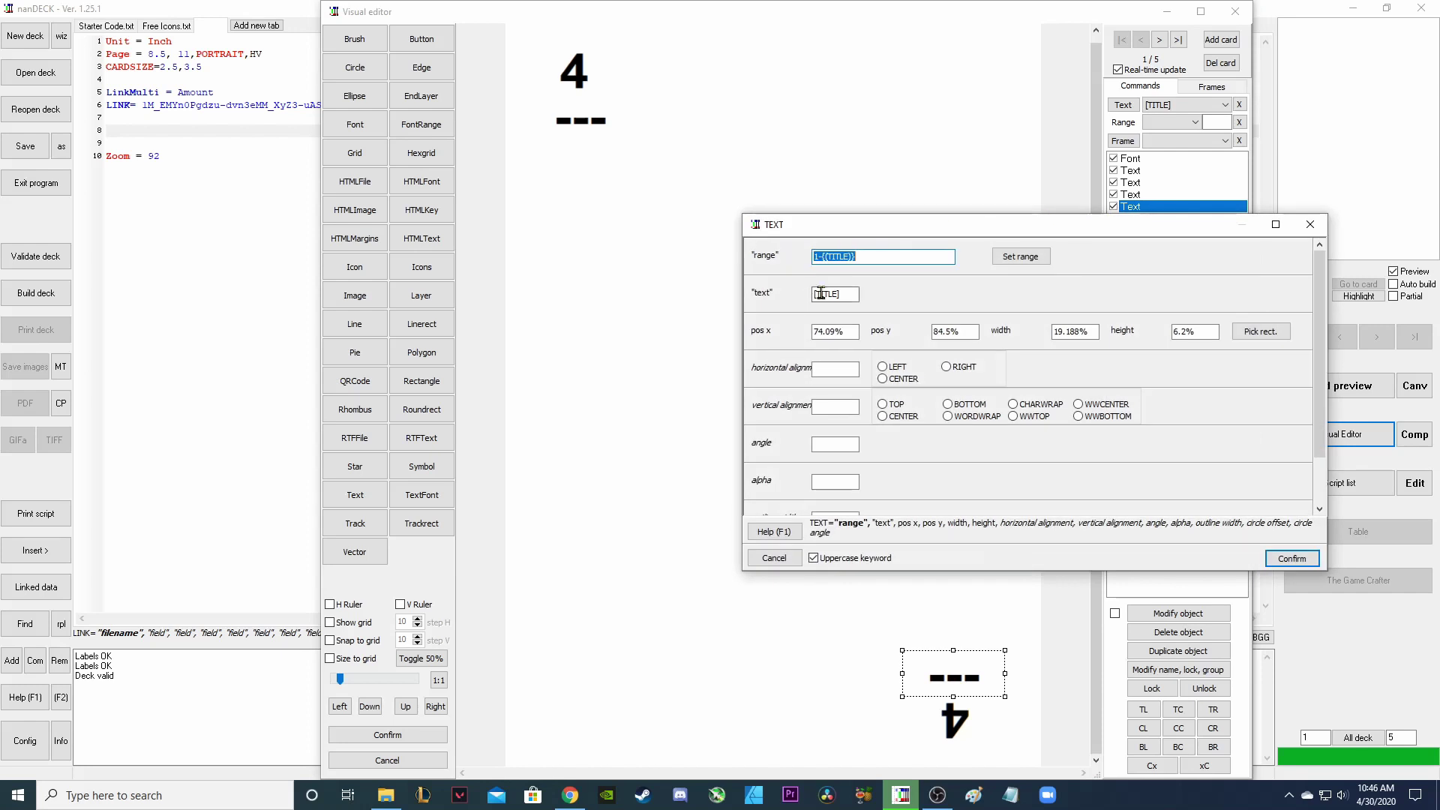
double_click(824, 294)
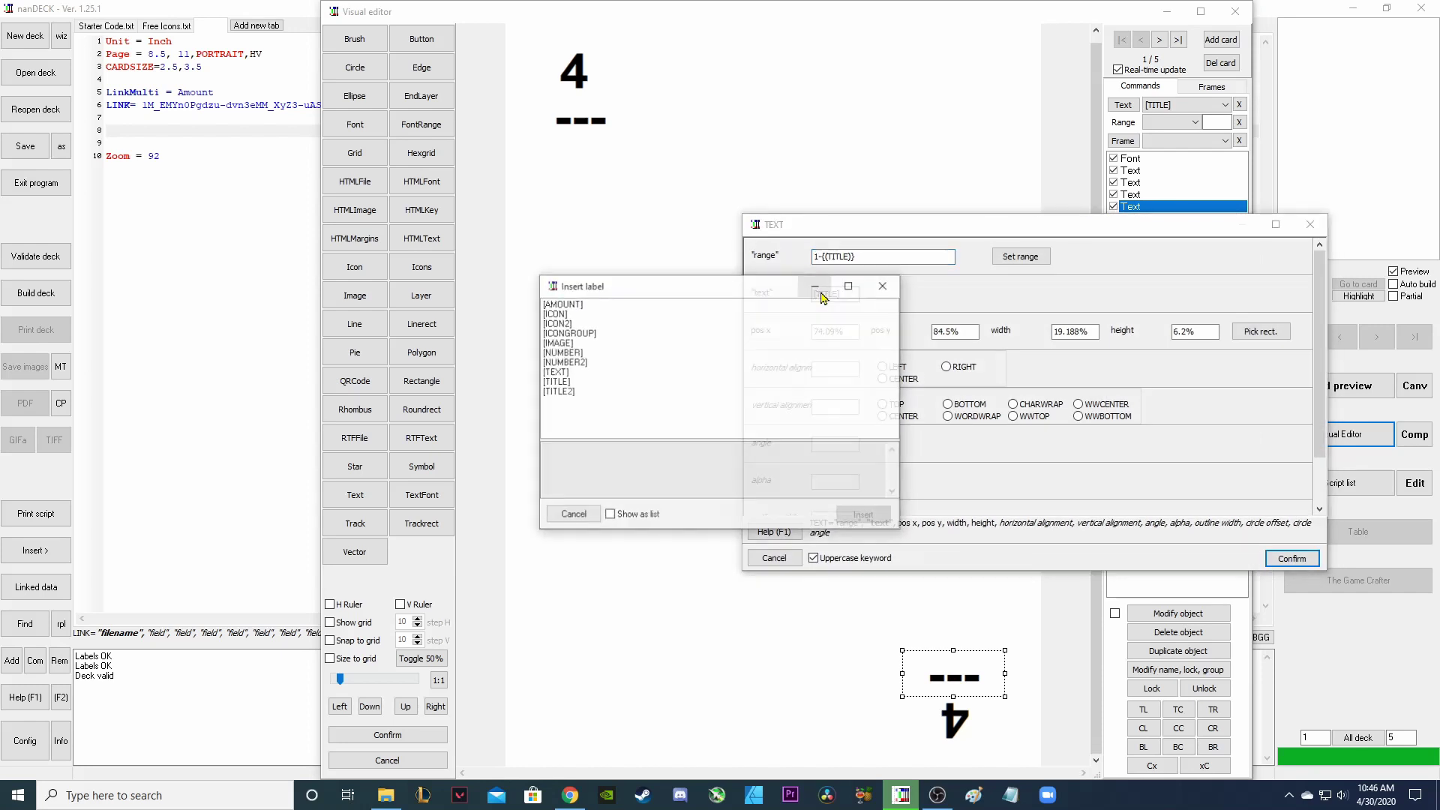
left_click(569, 390)
left_click(864, 516)
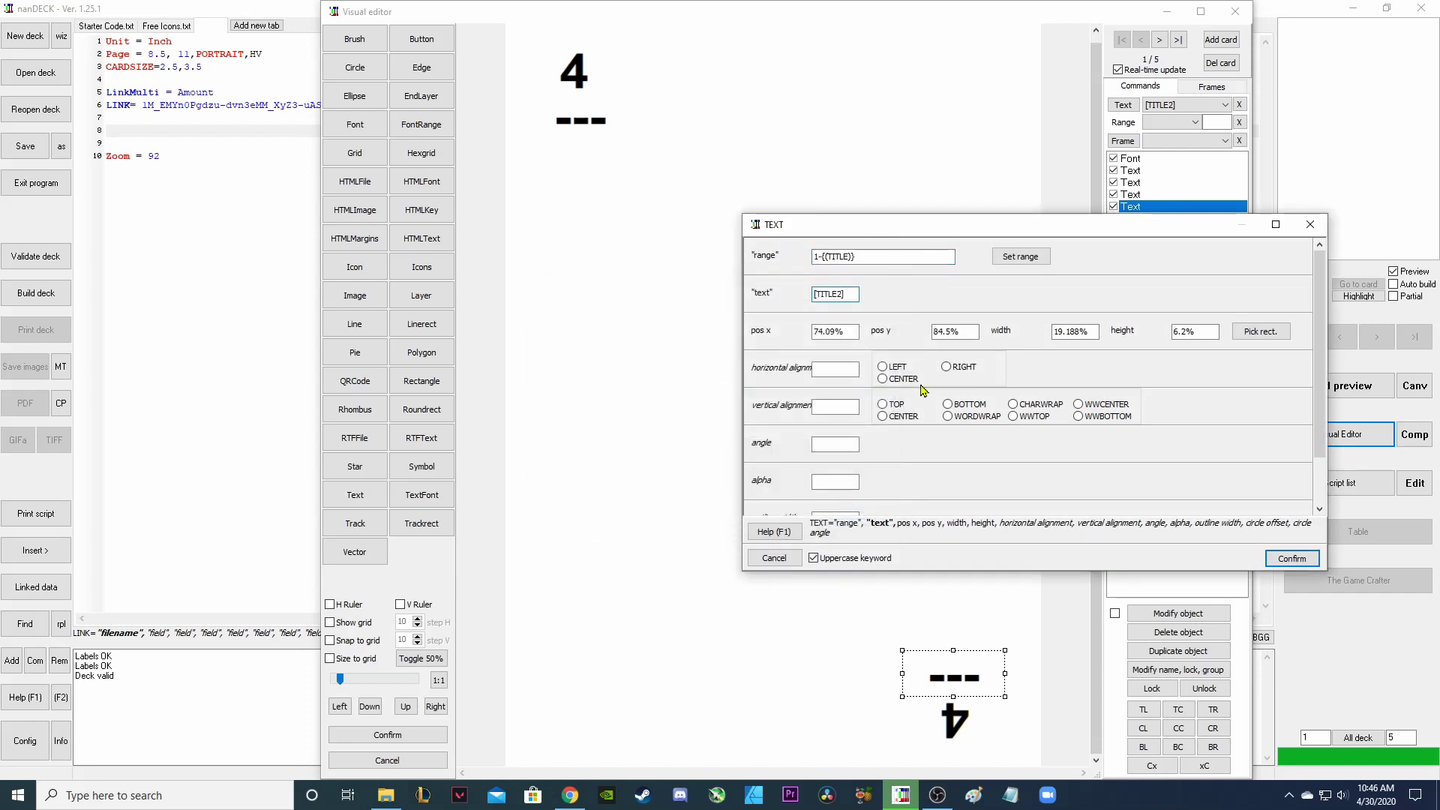
left_click(835, 442)
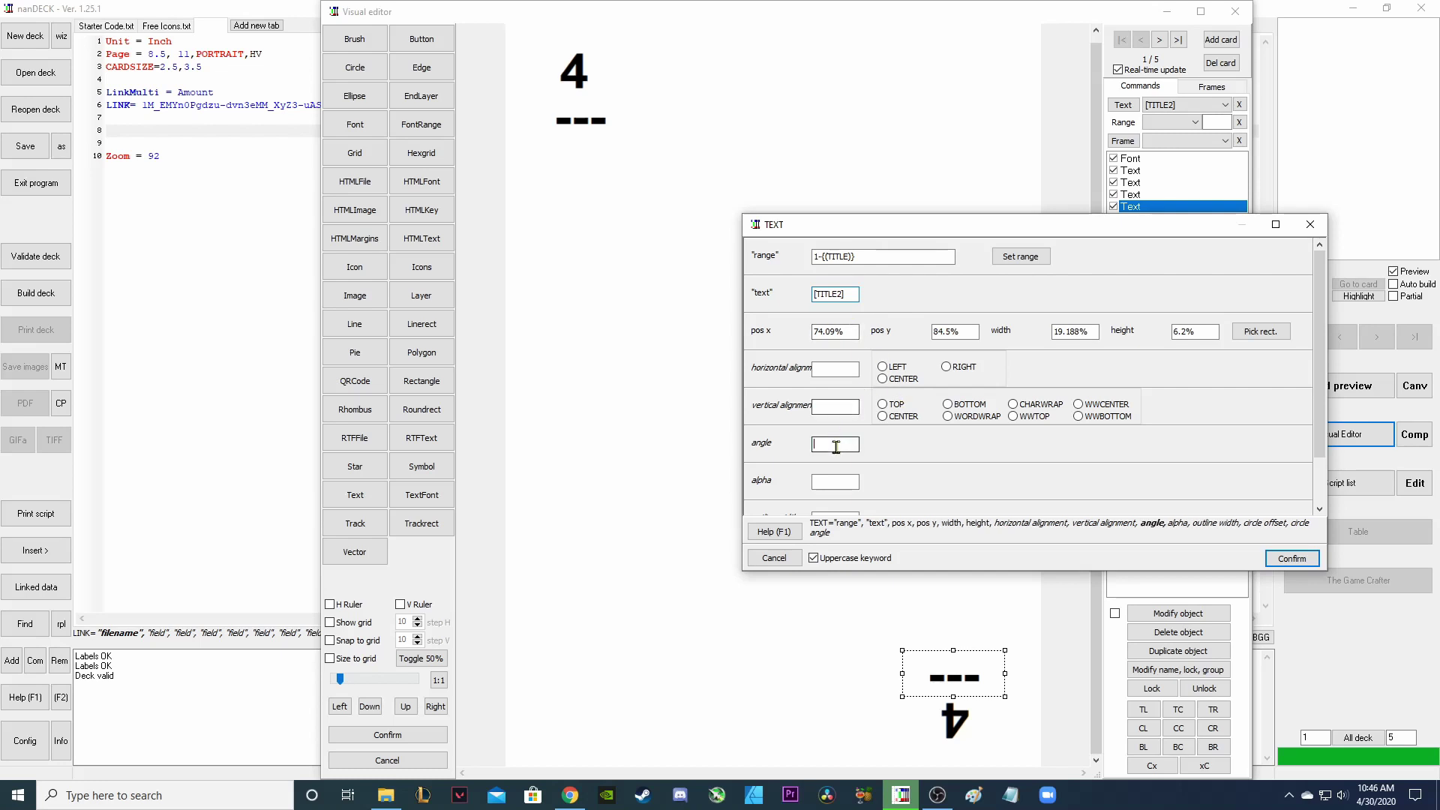
type("180")
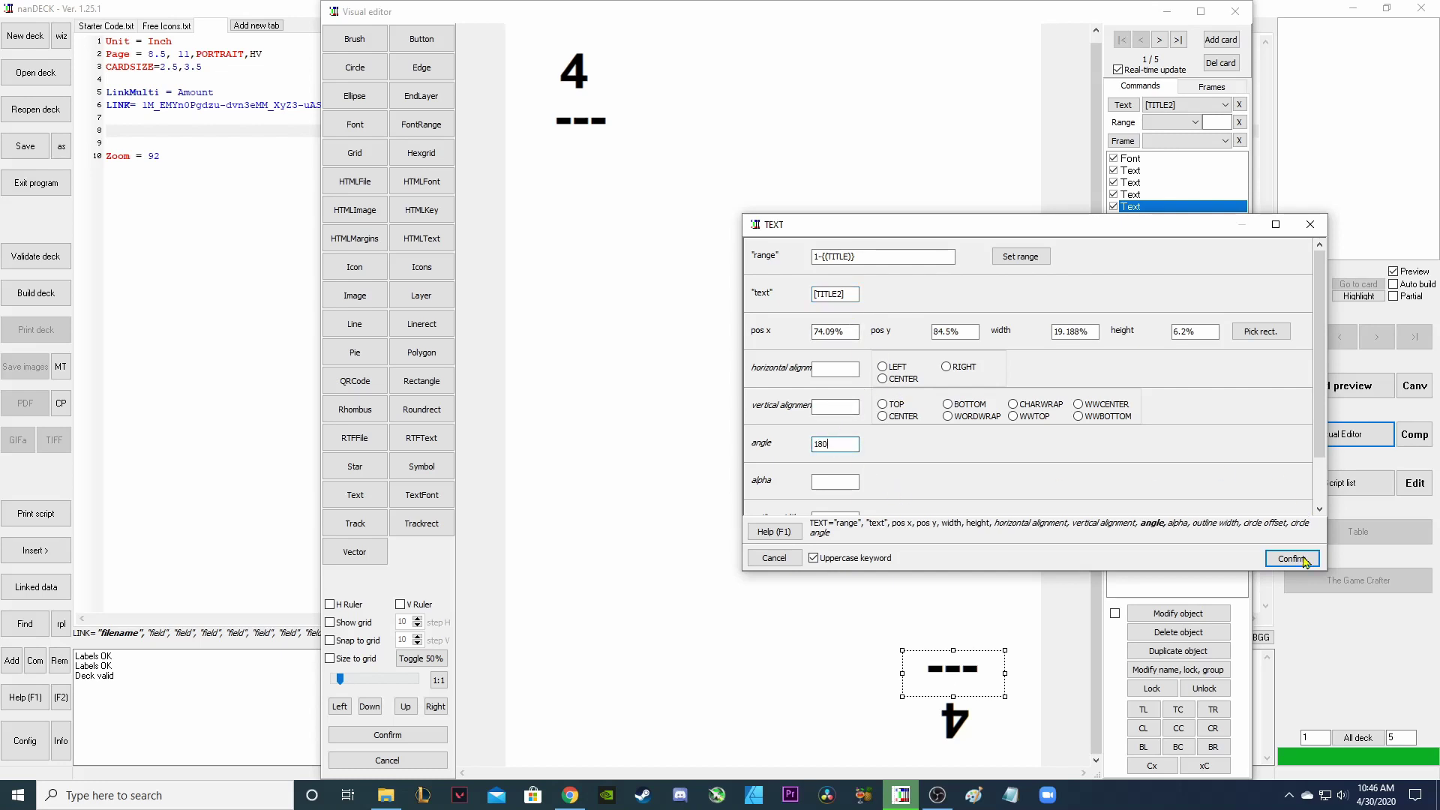
left_click(1303, 564)
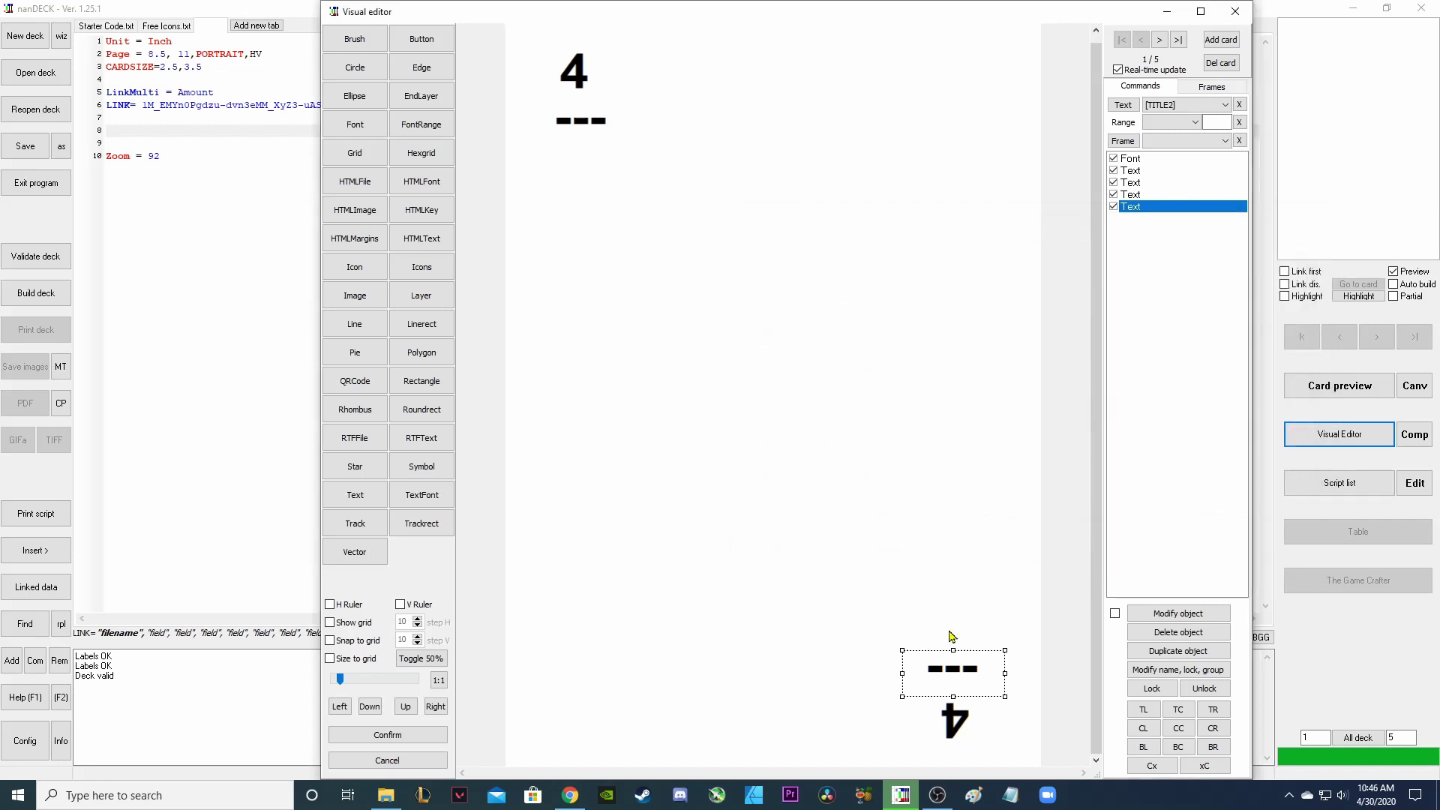
left_click(555, 136)
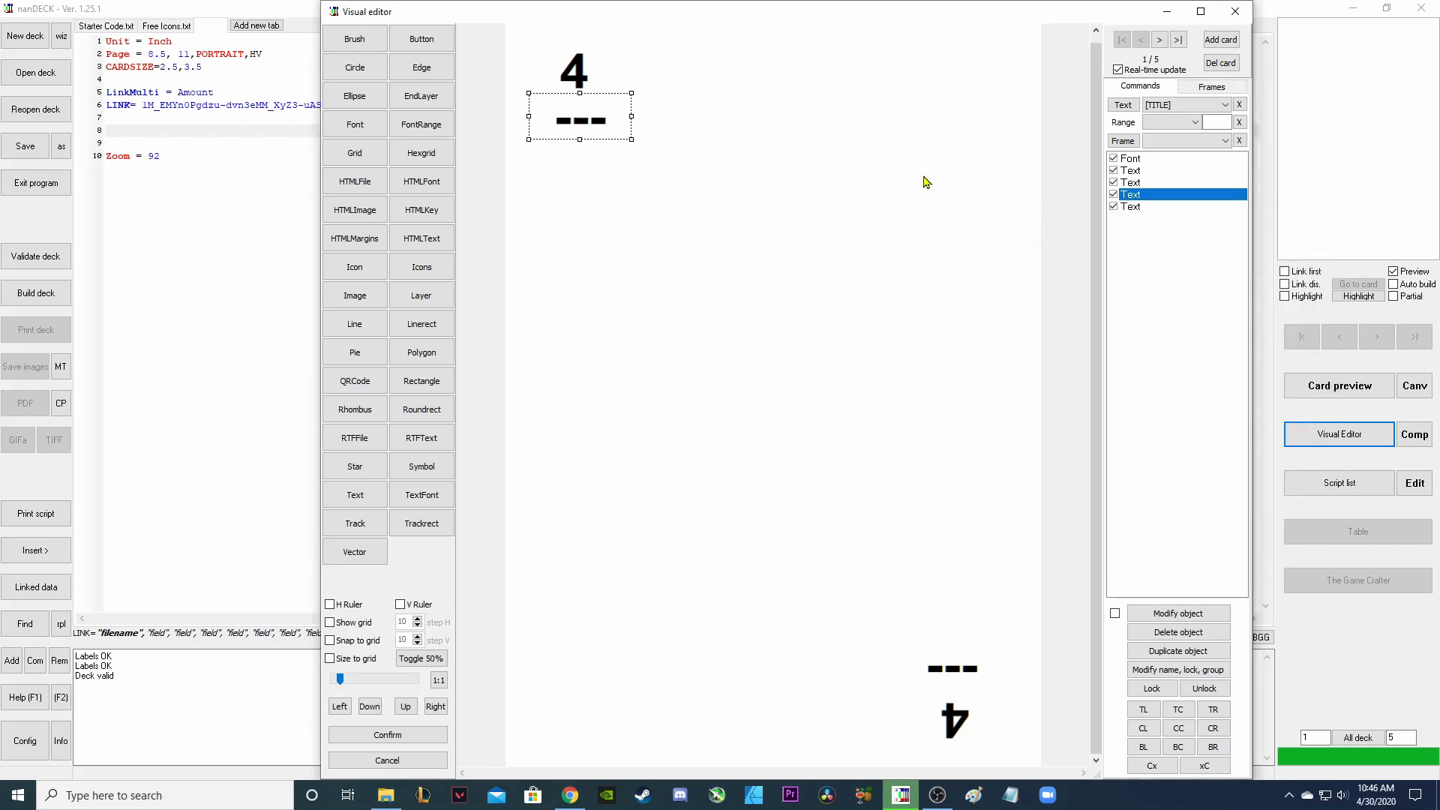
left_click(1159, 40)
left_click(1158, 39)
left_click(1158, 39)
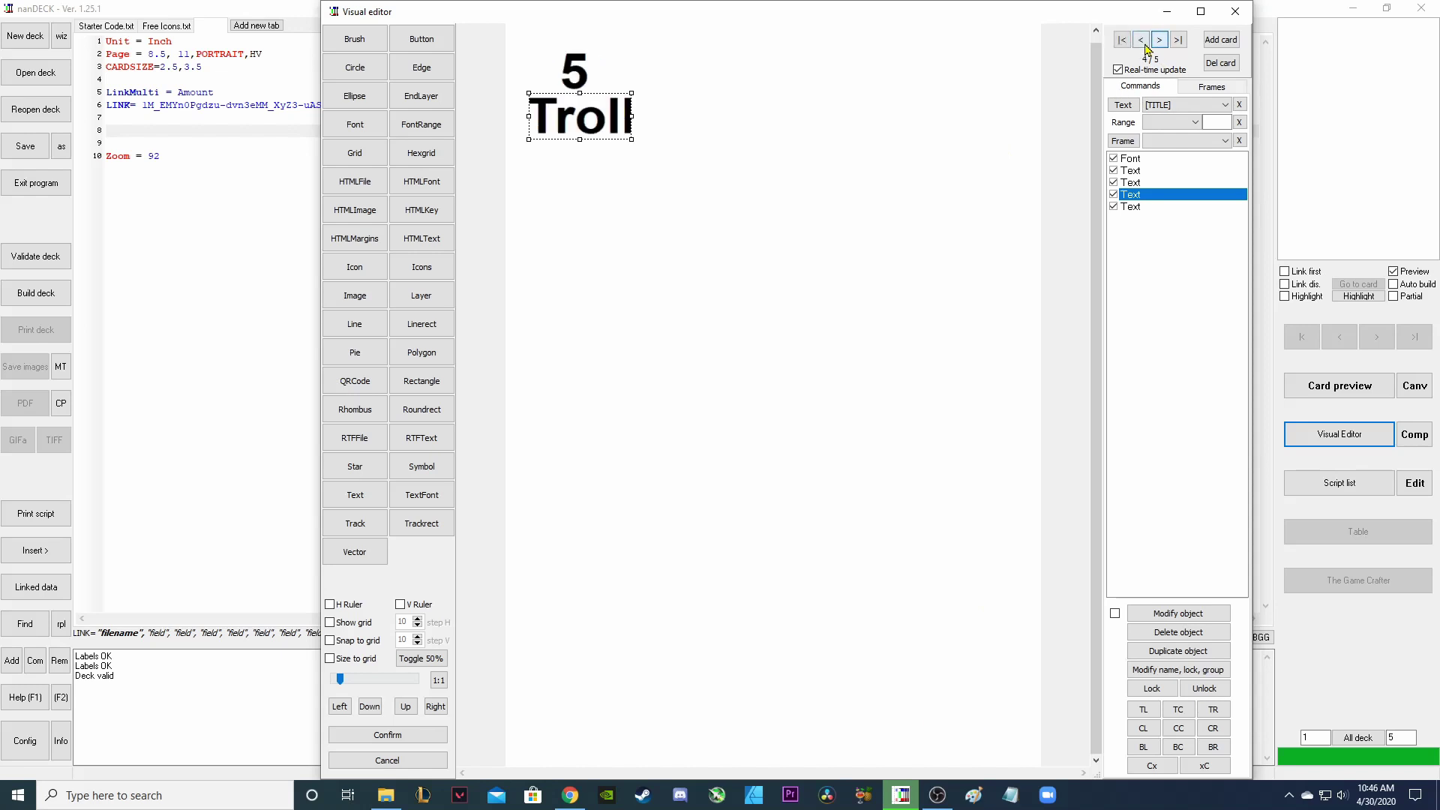
left_click(1159, 39)
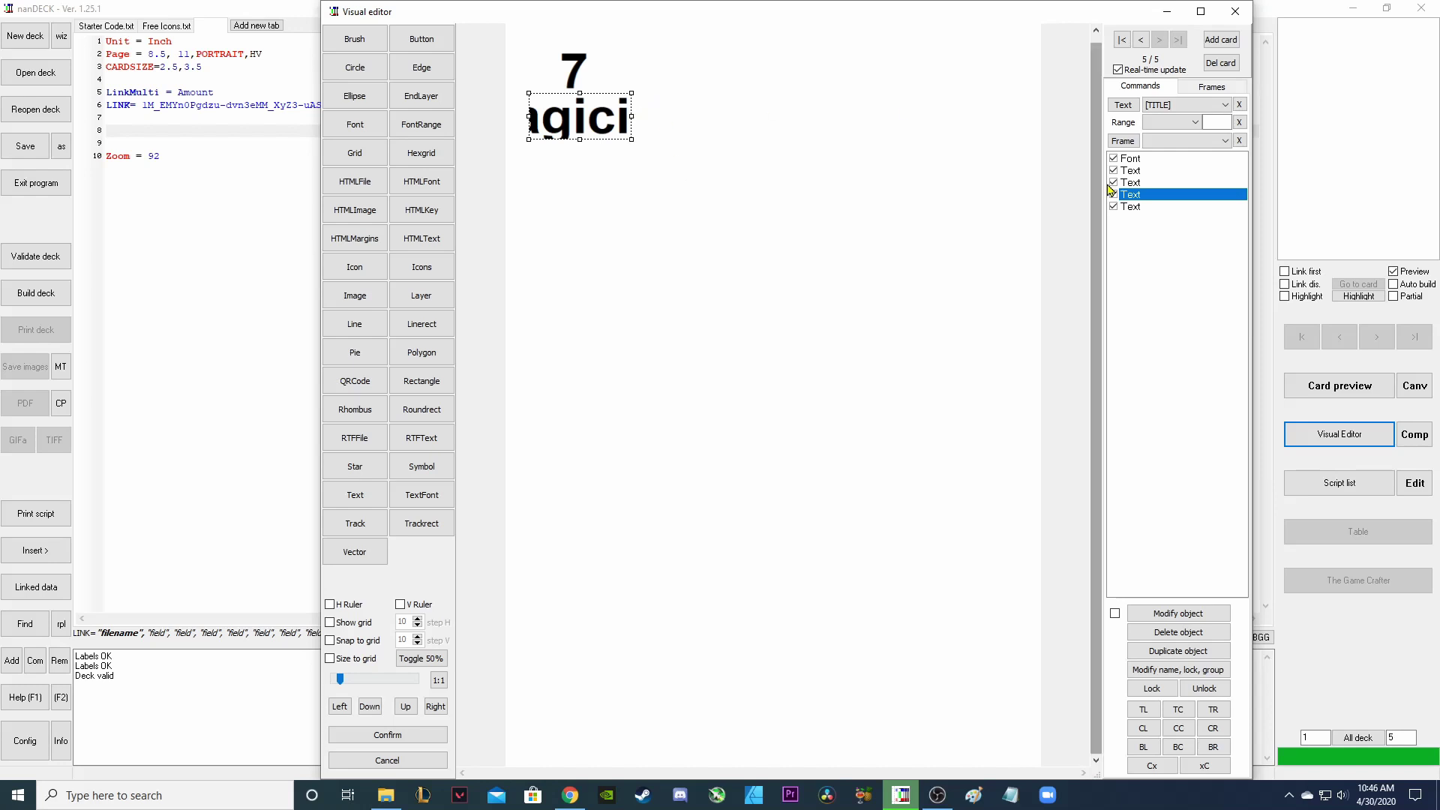
left_click(1151, 160)
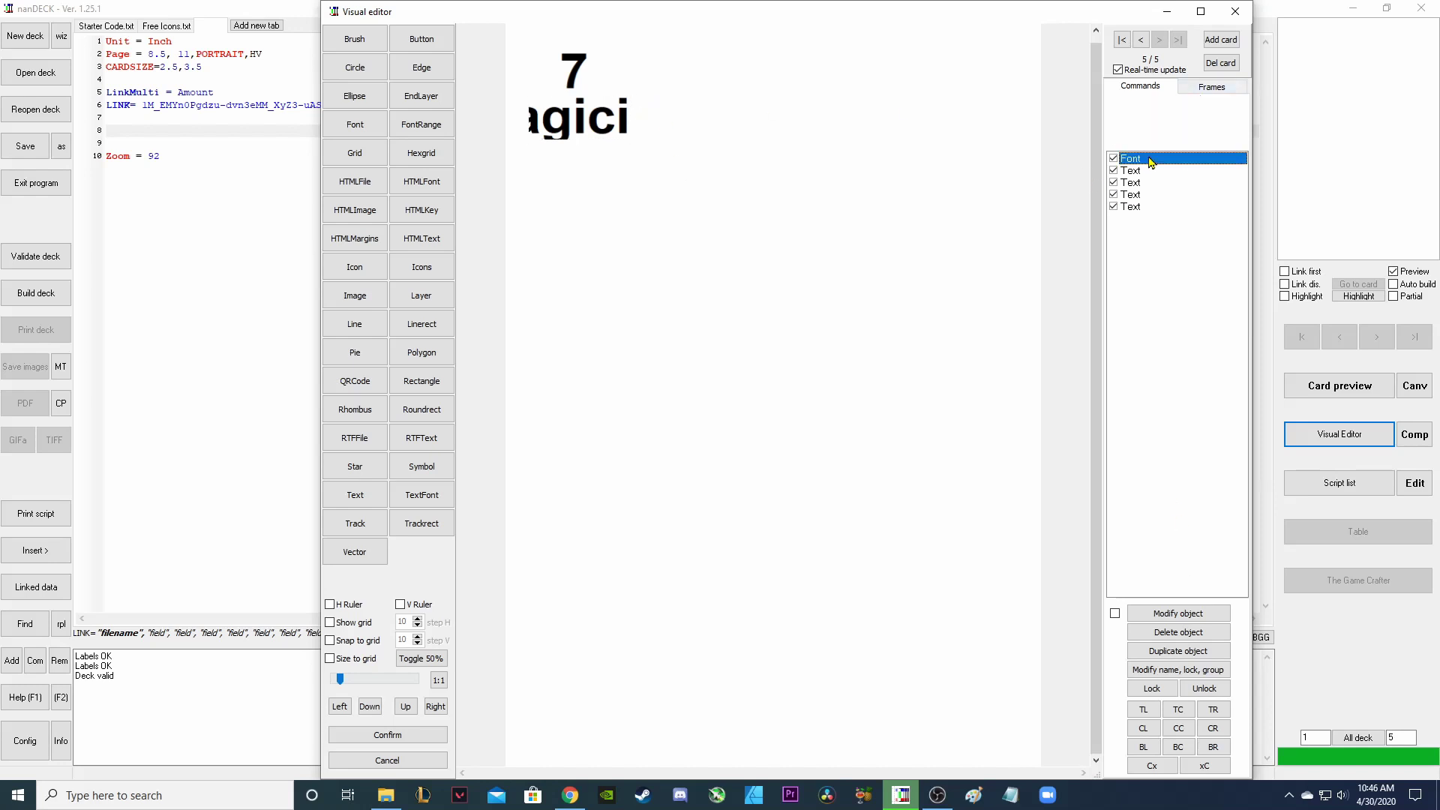
left_click(1180, 651)
left_click(1138, 222)
left_click_drag(1138, 227, 1134, 198)
left_click(1144, 208)
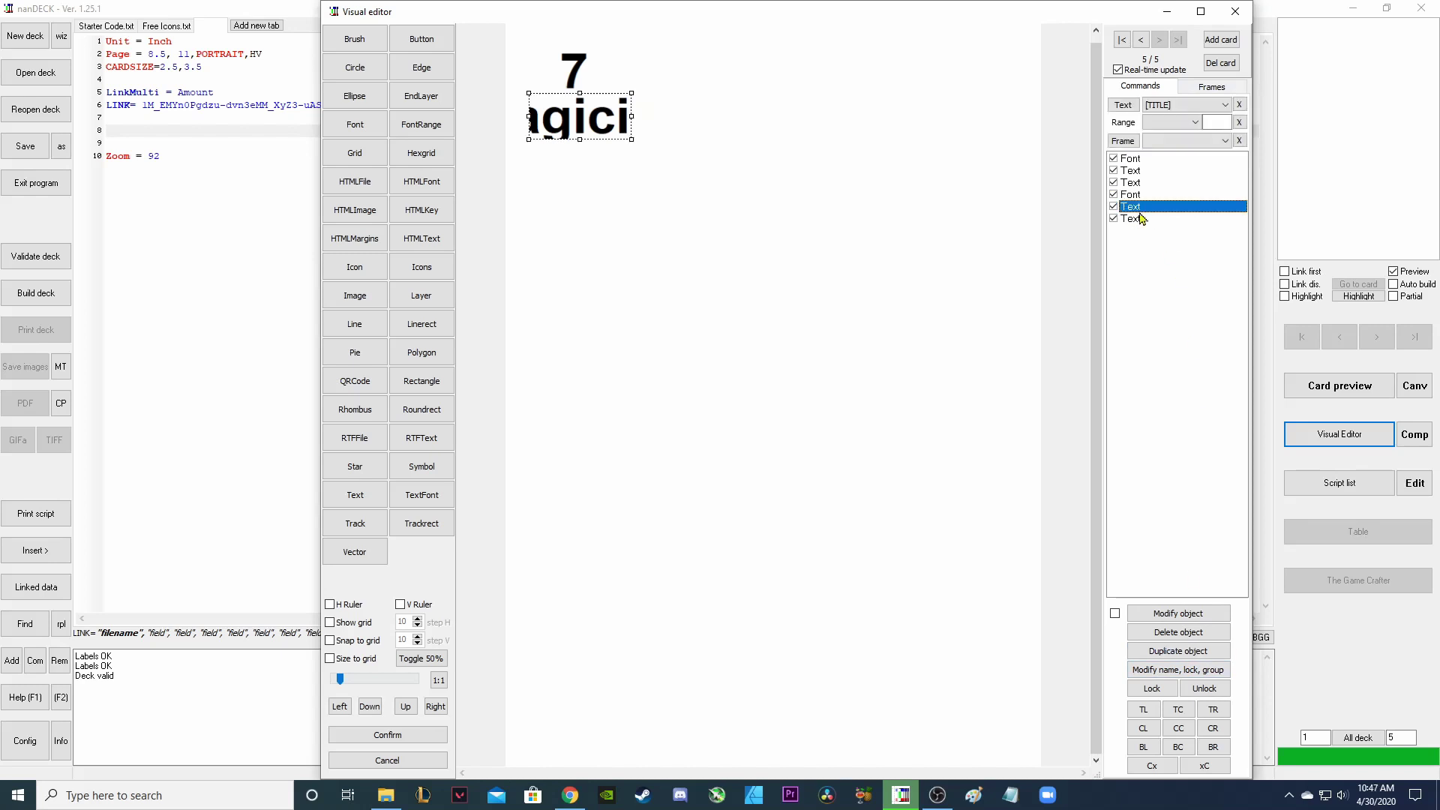
left_click(1138, 223)
left_click(1137, 211)
left_click_drag(1137, 211, 1138, 222)
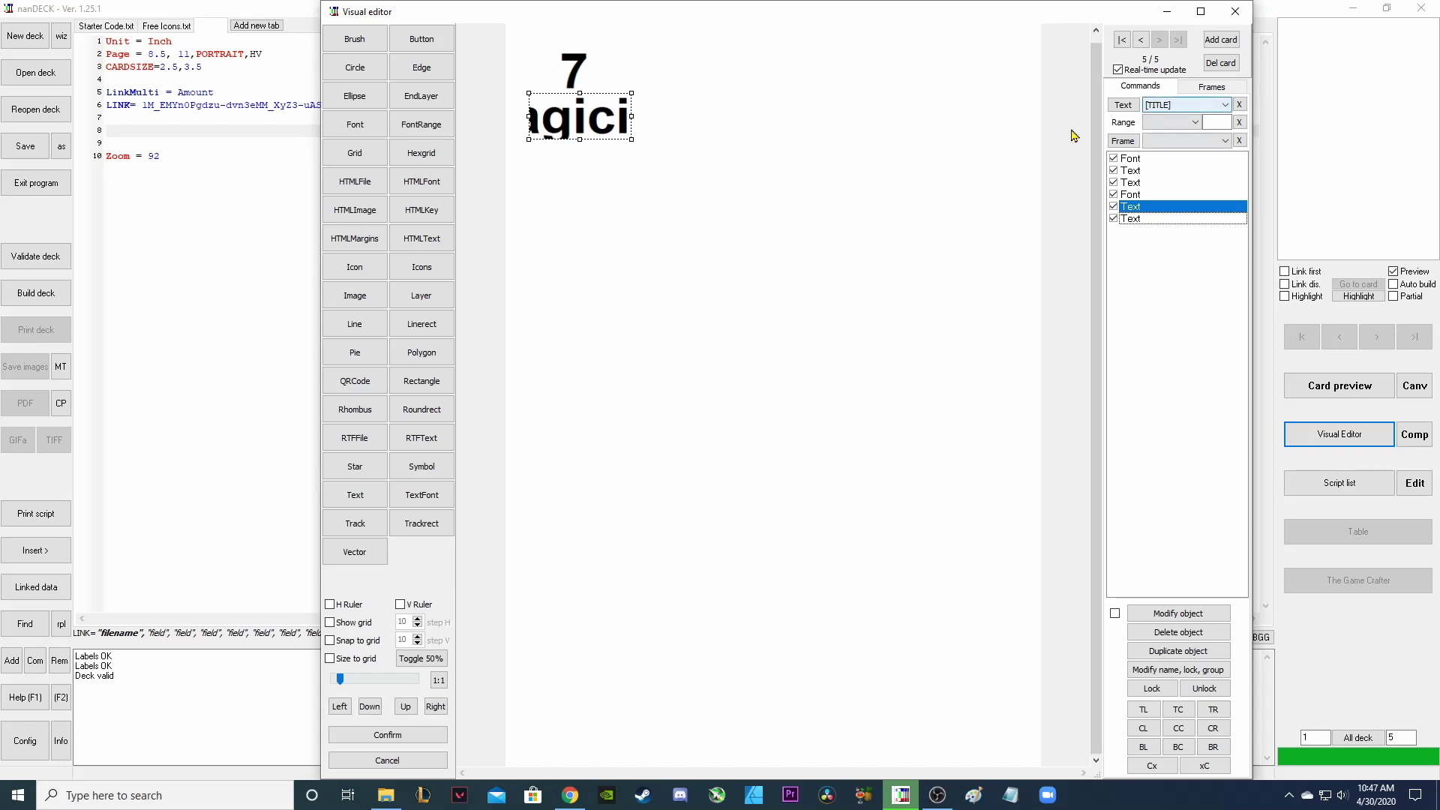
left_click(1138, 219)
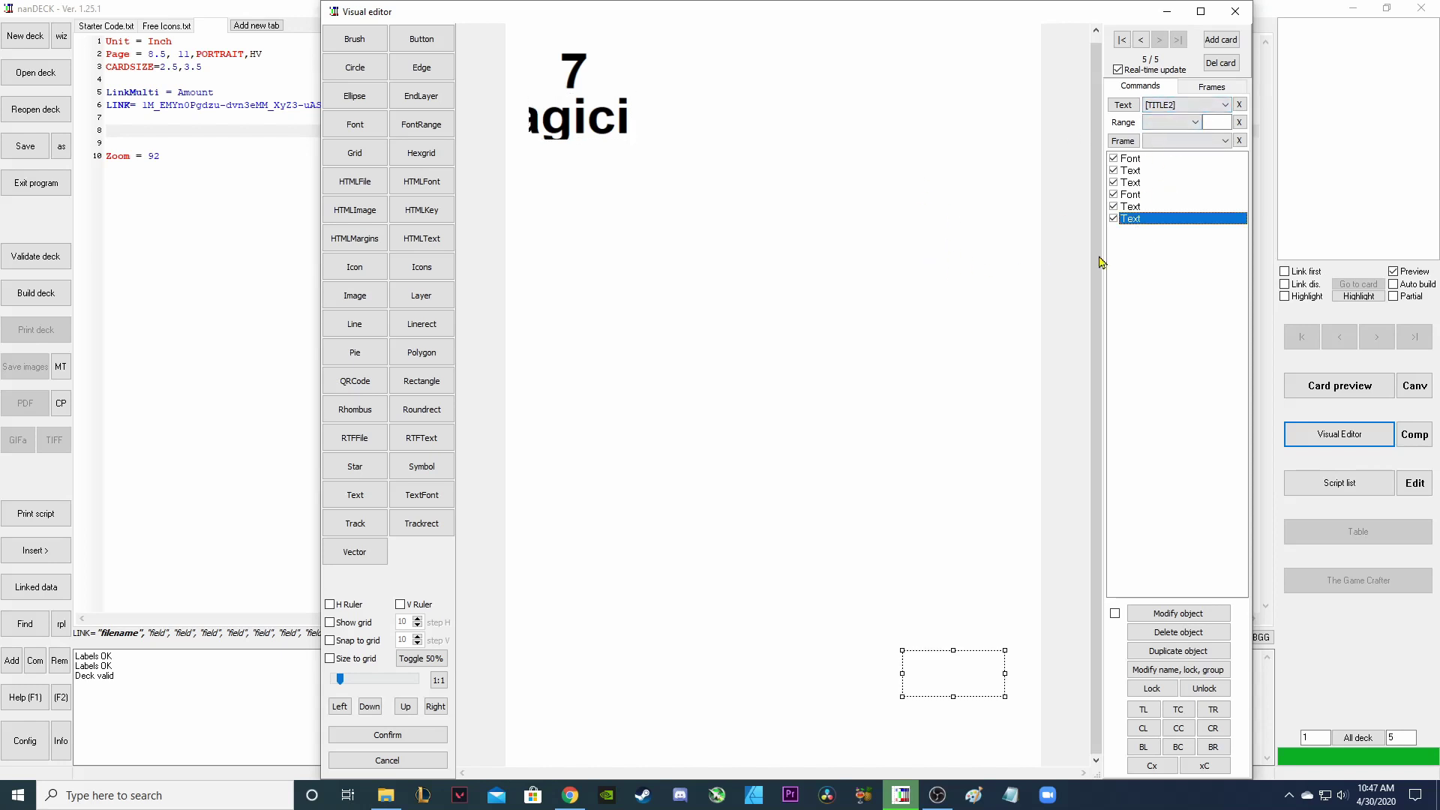
Reduce the title Font size to 8 and widen the Magician title box so it fits.
left_click(1151, 198)
double_click(1139, 198)
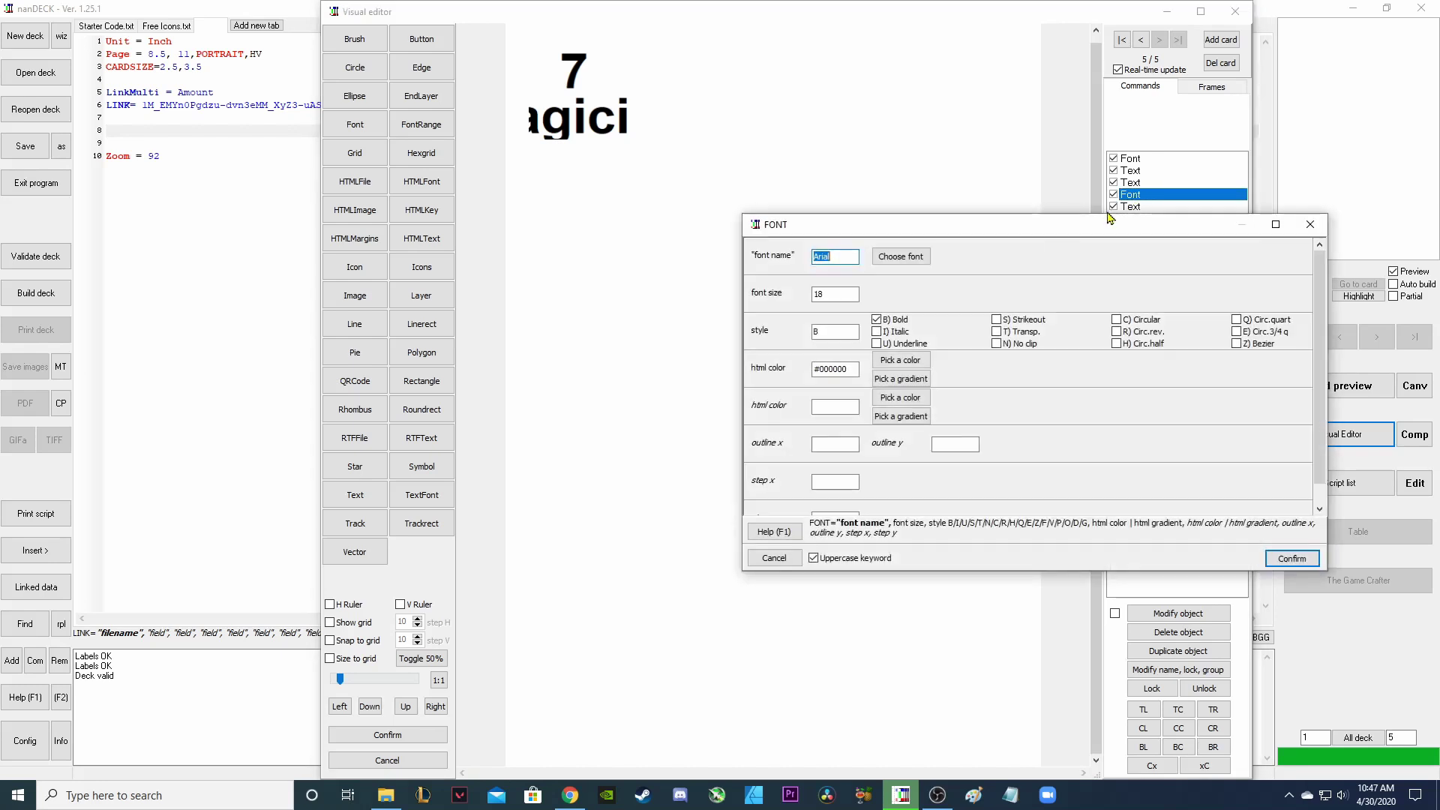
double_click(831, 295)
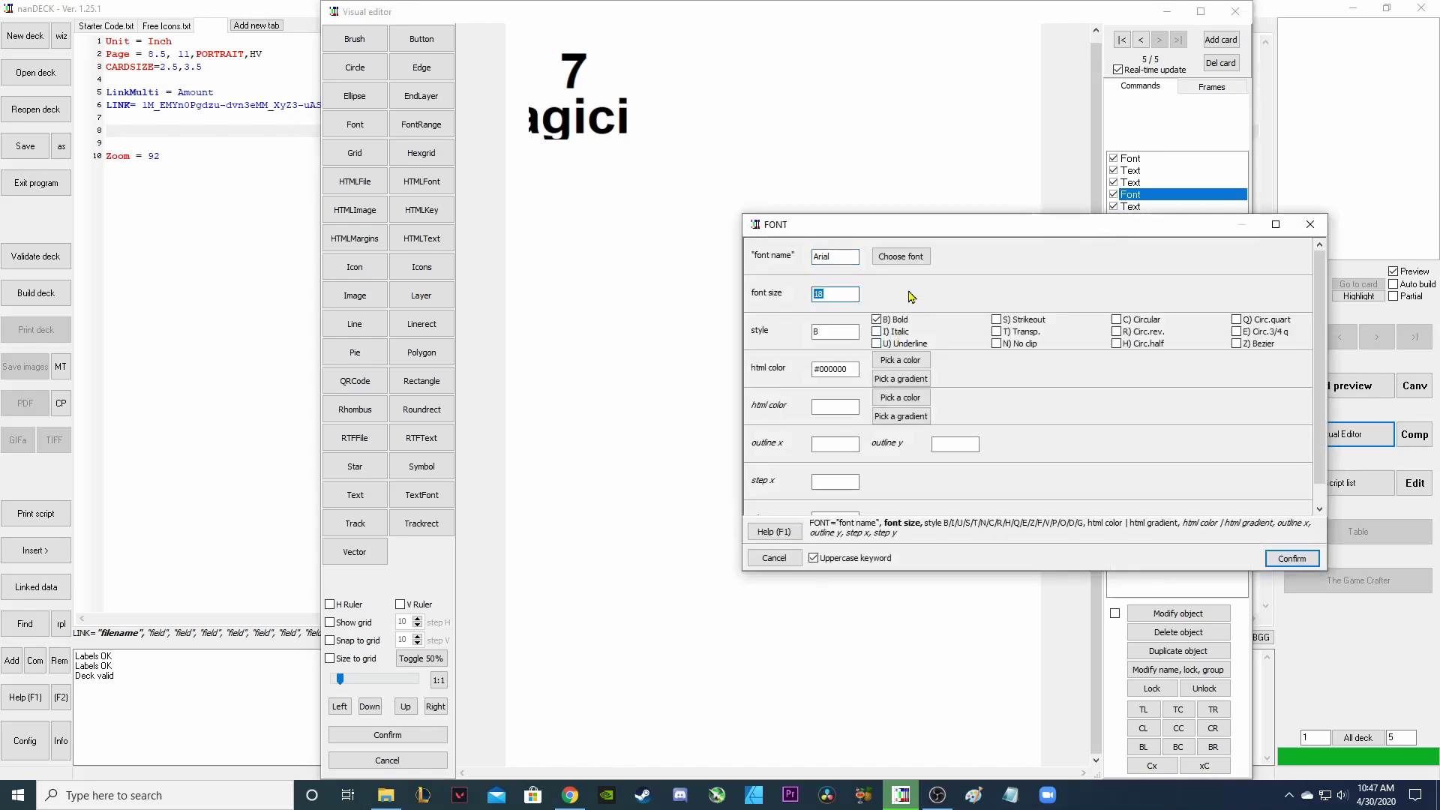
type("14")
key("Return")
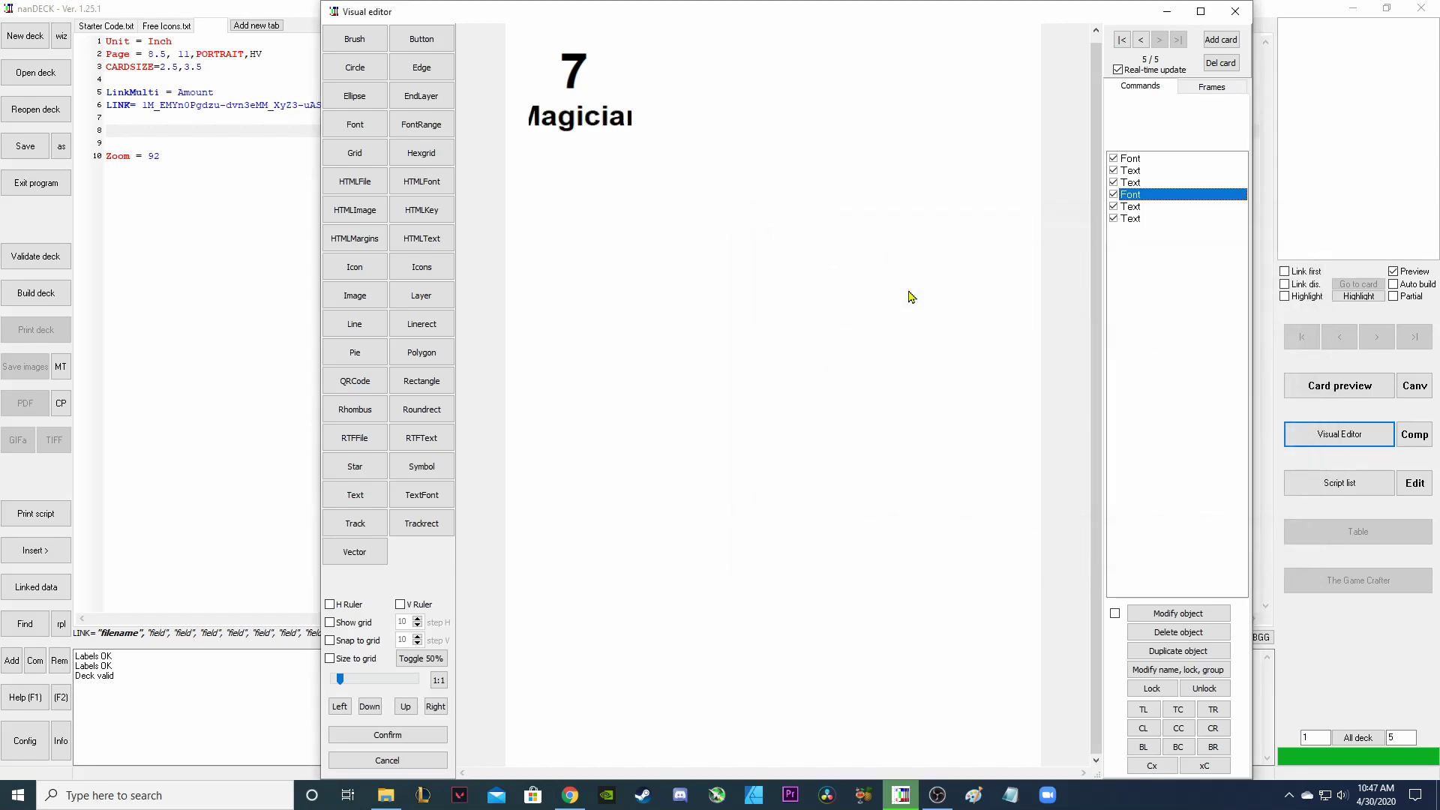
double_click(1140, 198)
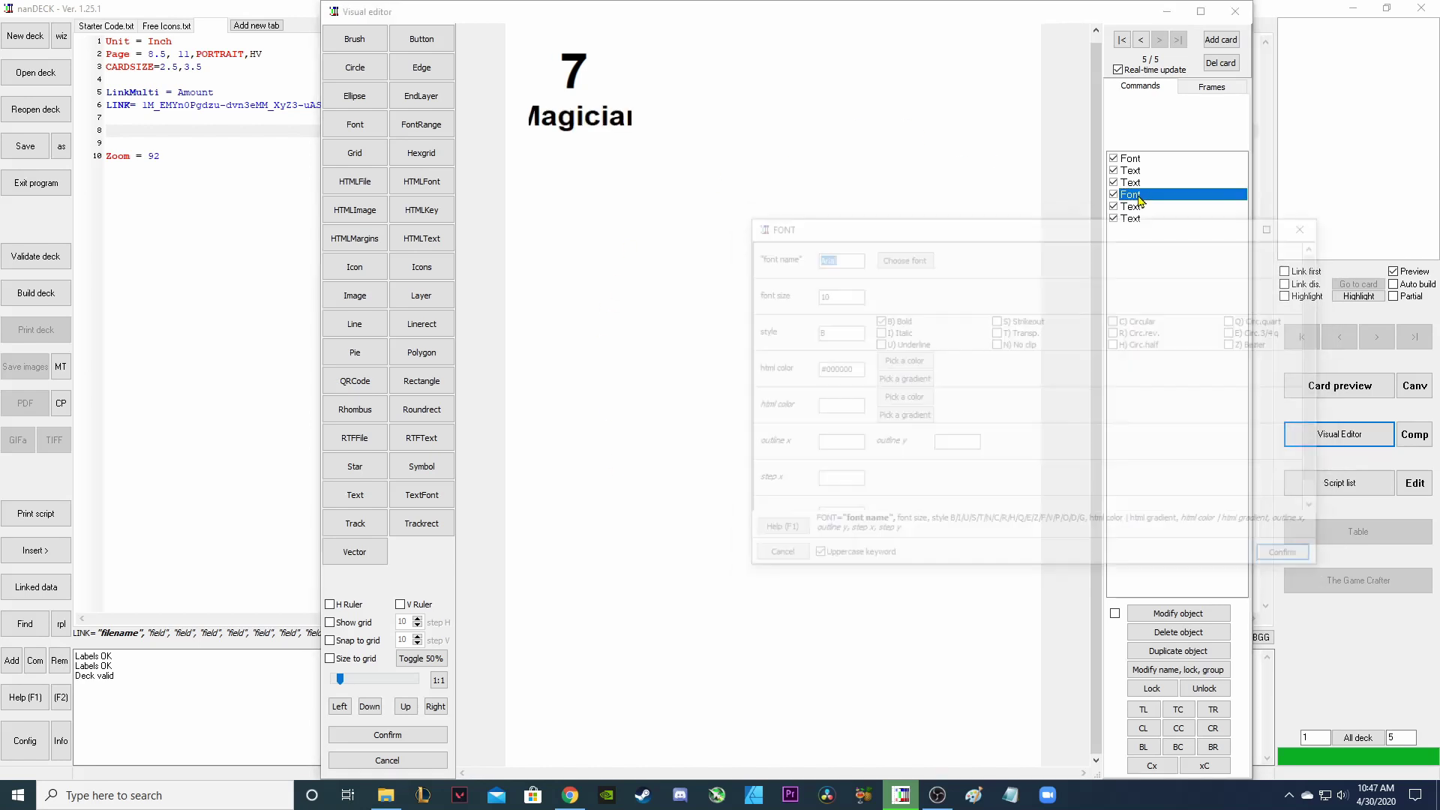
double_click(813, 295)
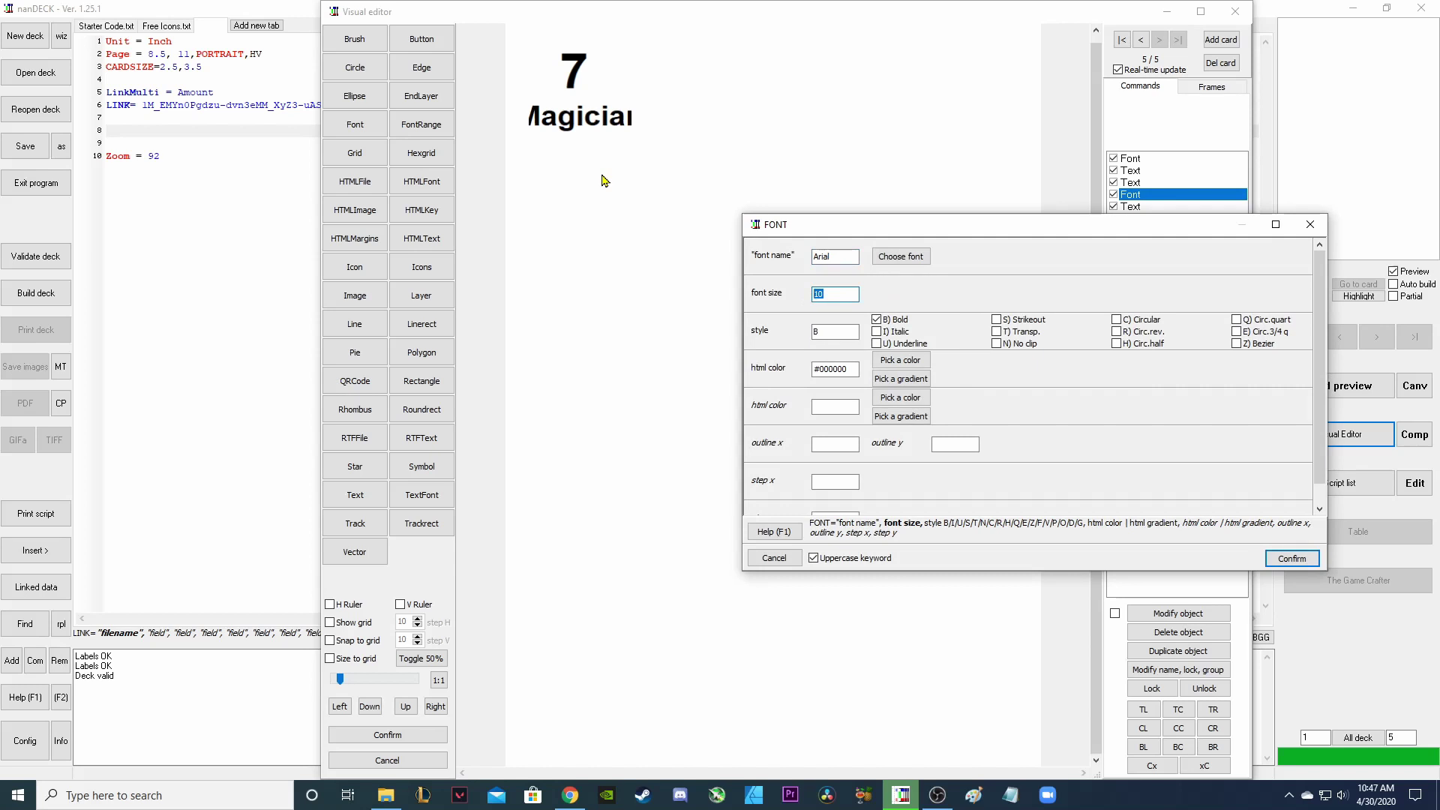
type("8")
key("Return")
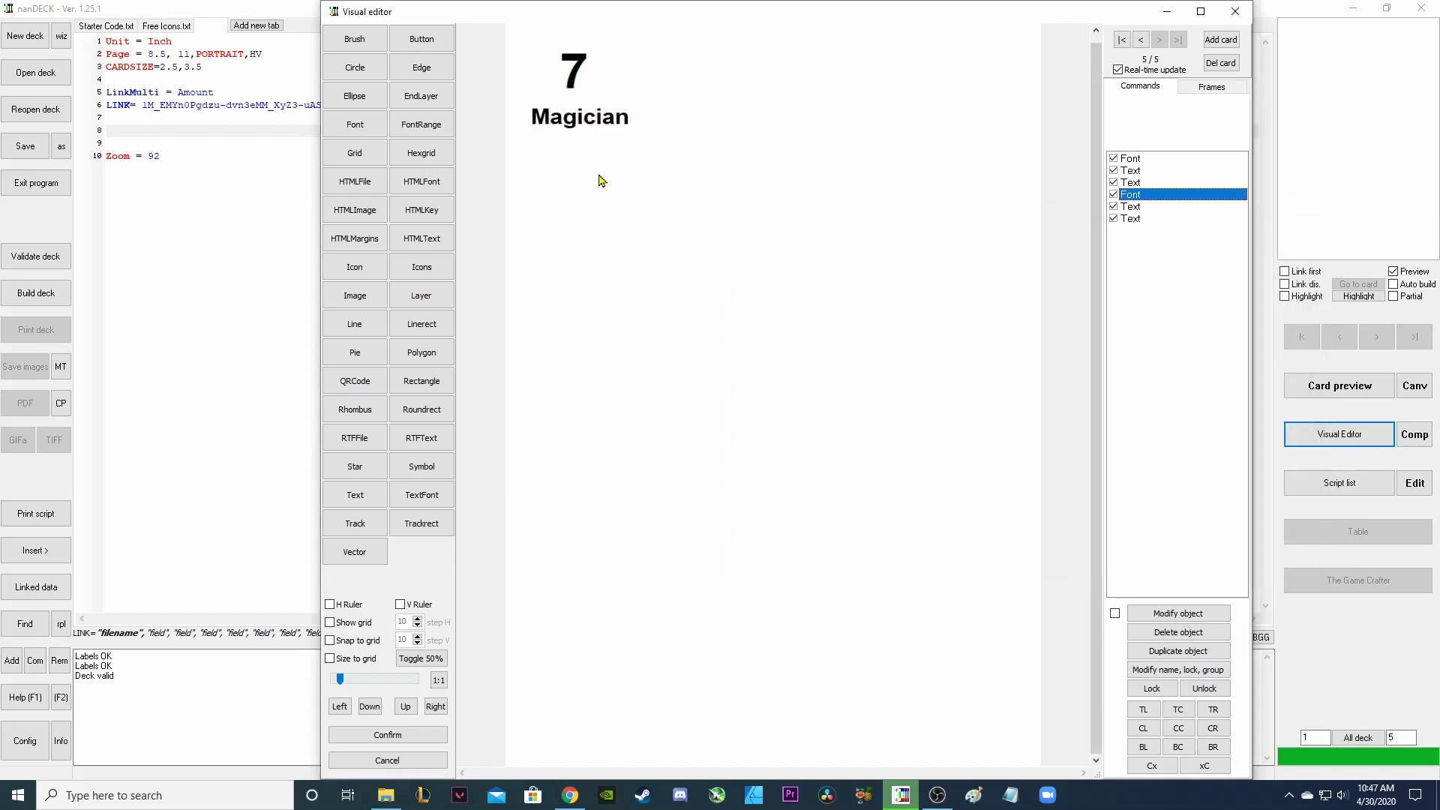
left_click(603, 128)
left_click_drag(632, 116, 593, 70)
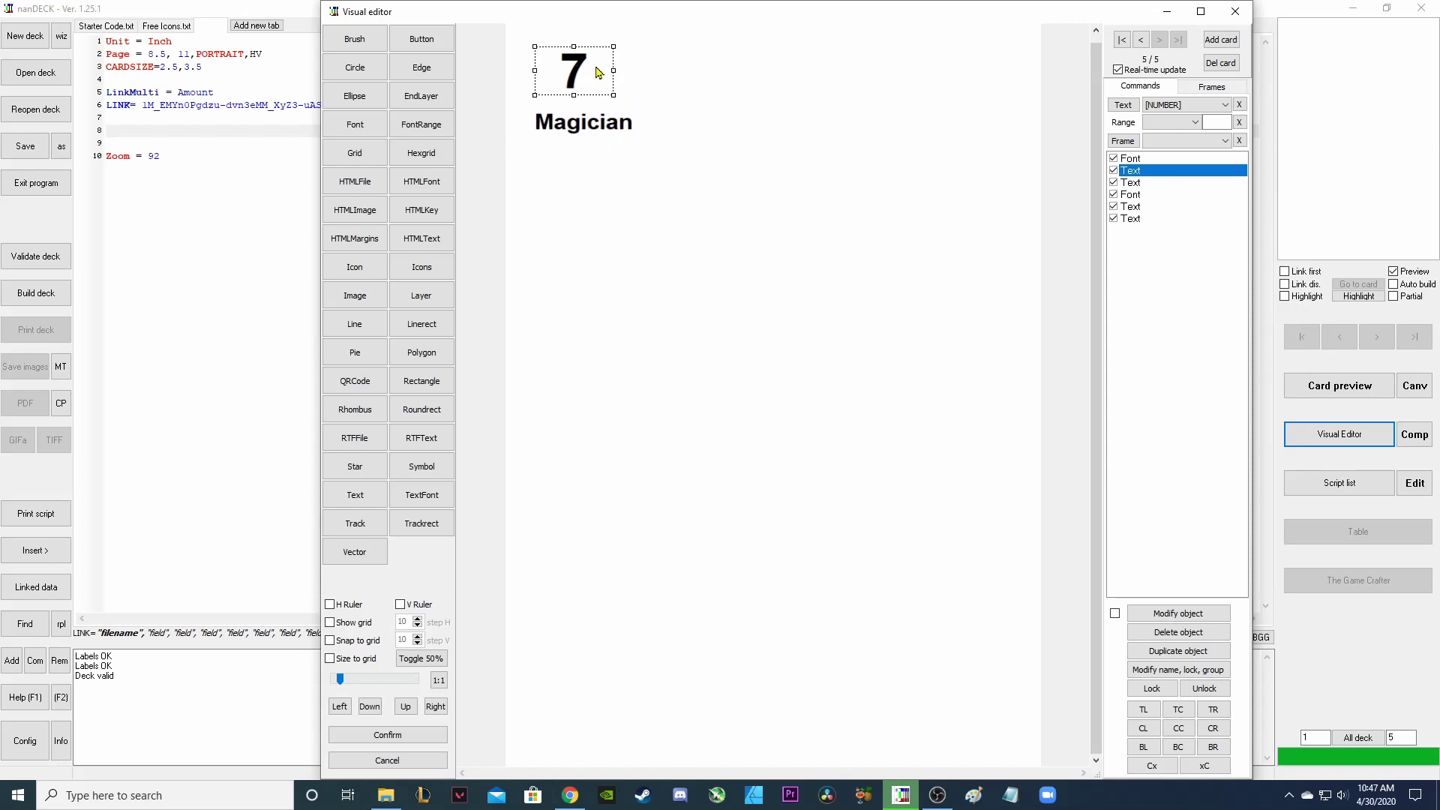
Zoom the card view, step back to card 4 (5, Troll), and bring up the Google Sheet.
left_click(592, 114)
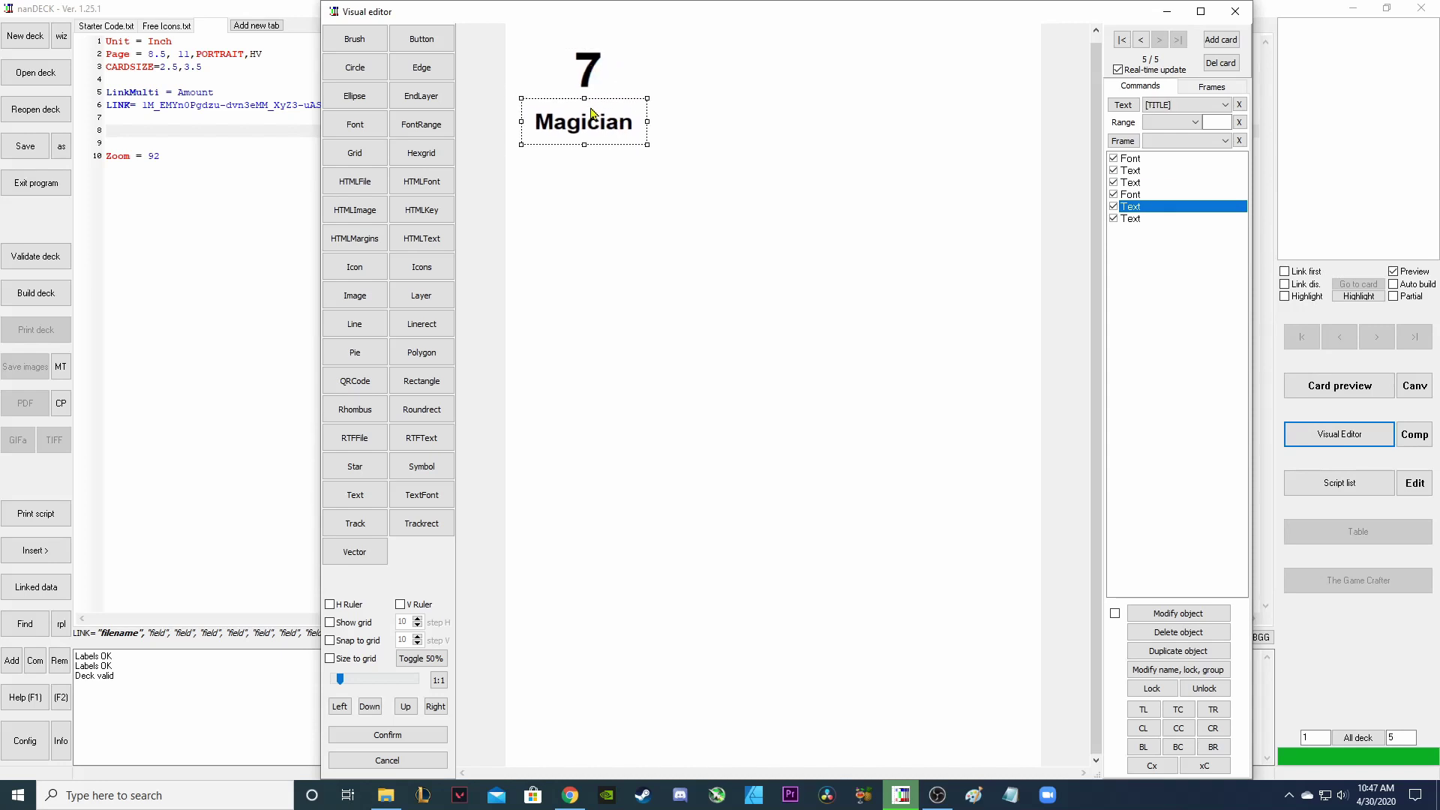
scroll(930, 481, "down", 1)
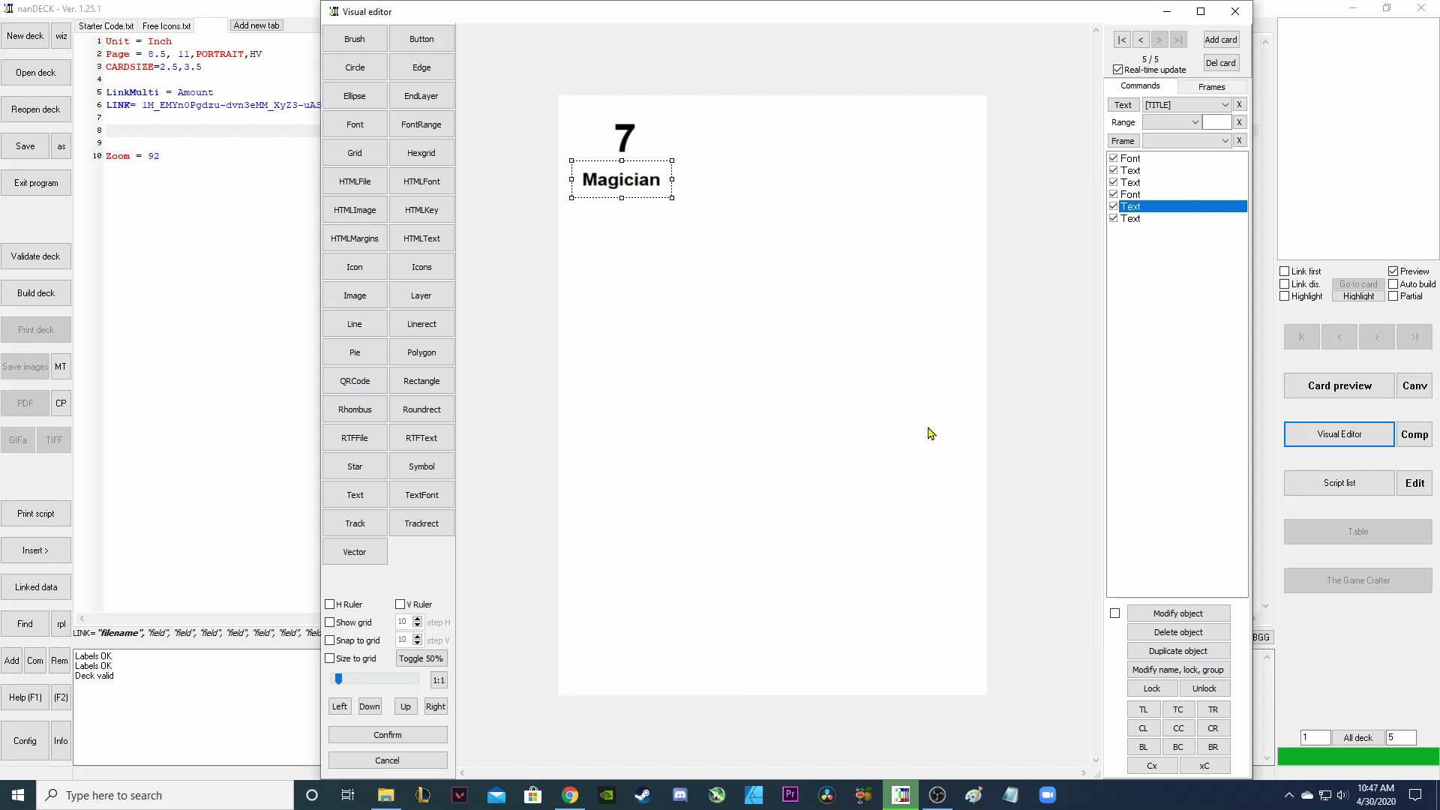
scroll(930, 434, "up", 1)
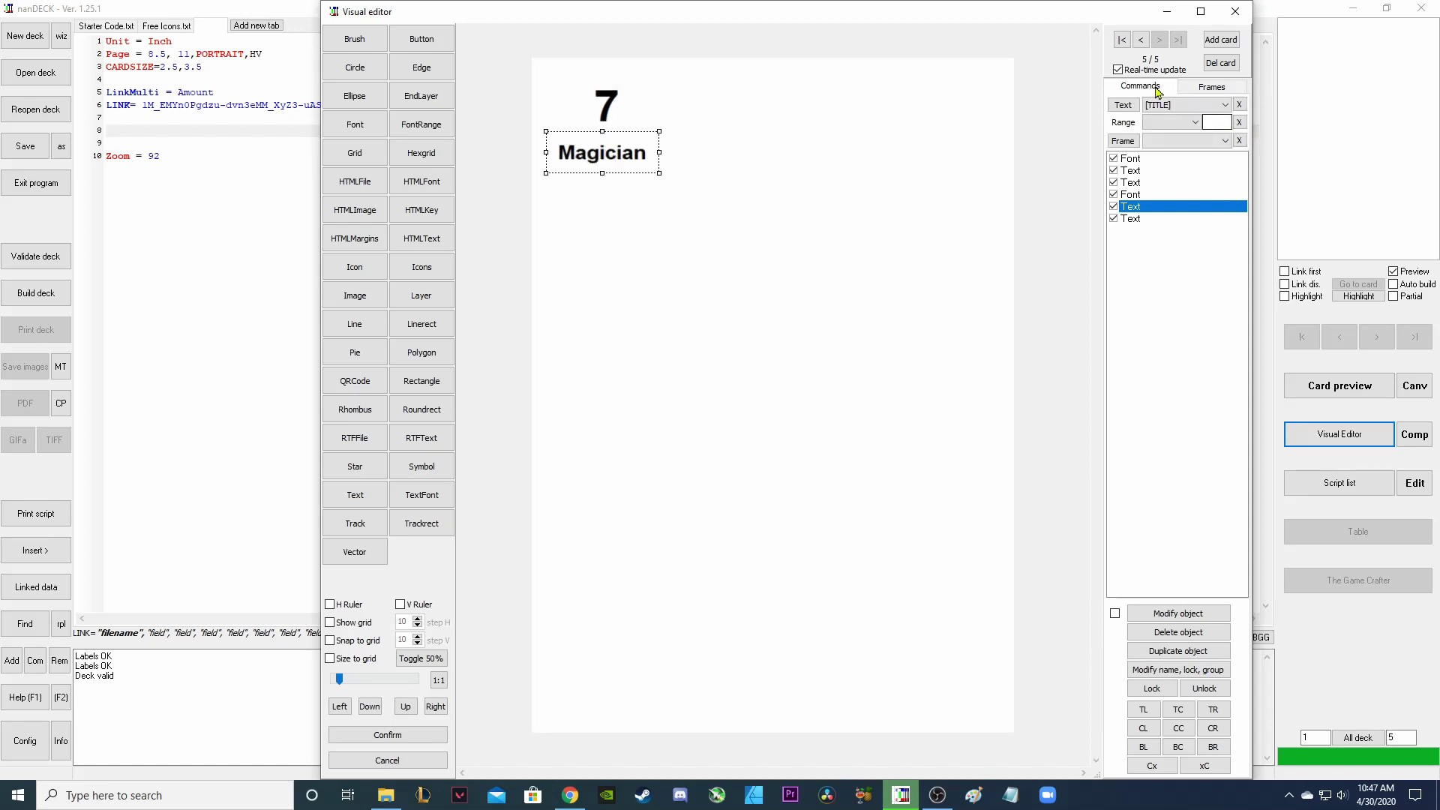
left_click(1140, 39)
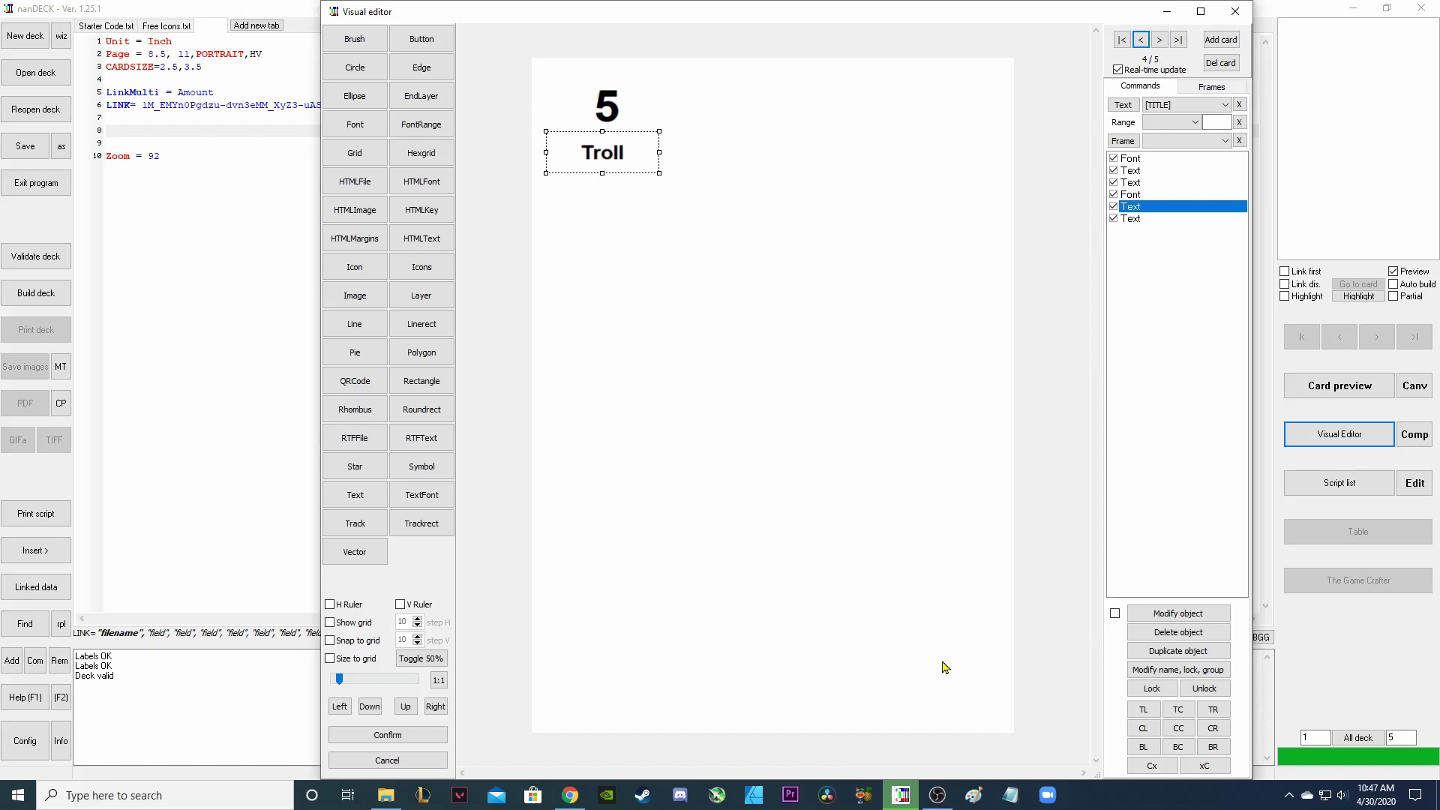
left_click(570, 795)
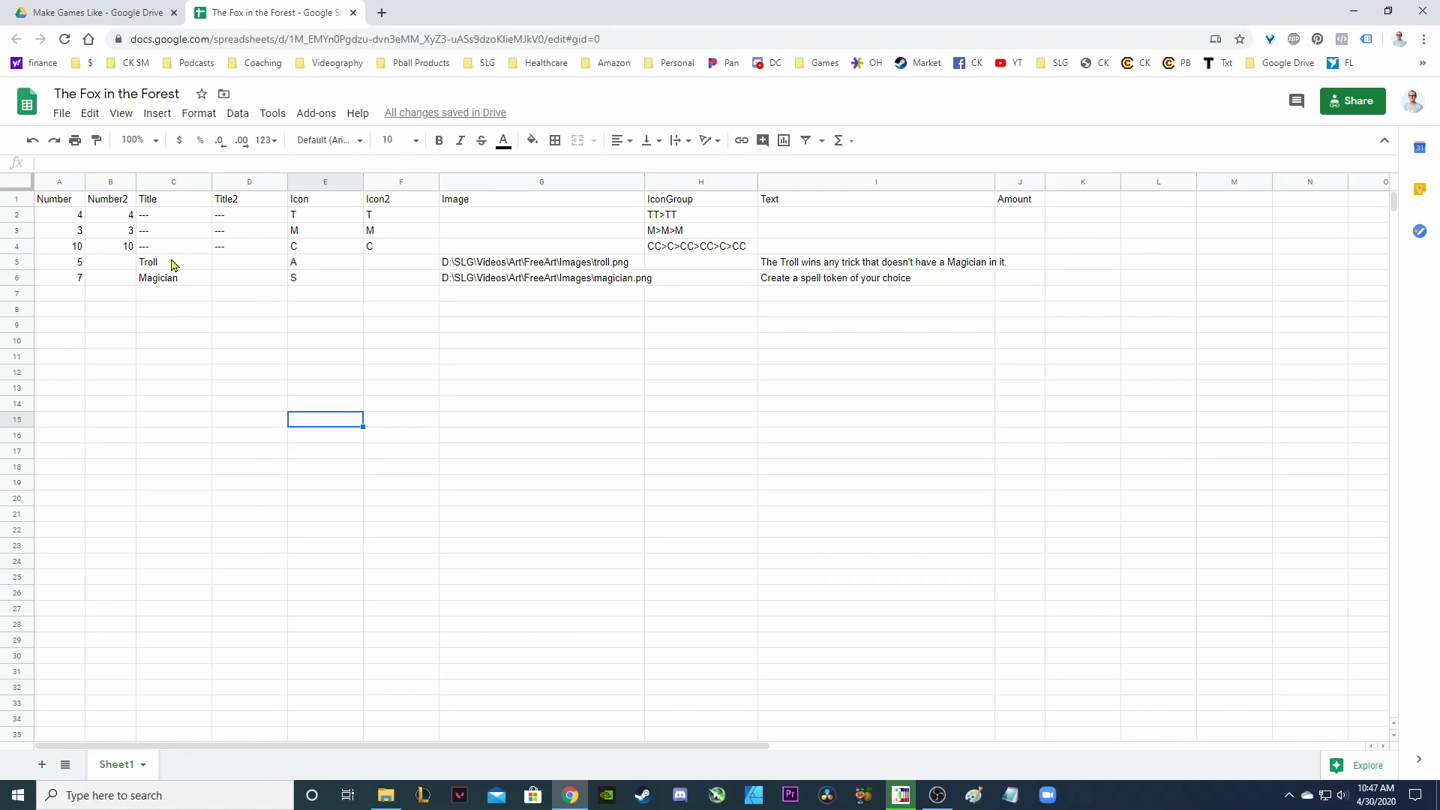
Step back to card 2 and check the Icon and Icon2 entries (E2:F7) in the Google Sheet.
left_click(901, 793)
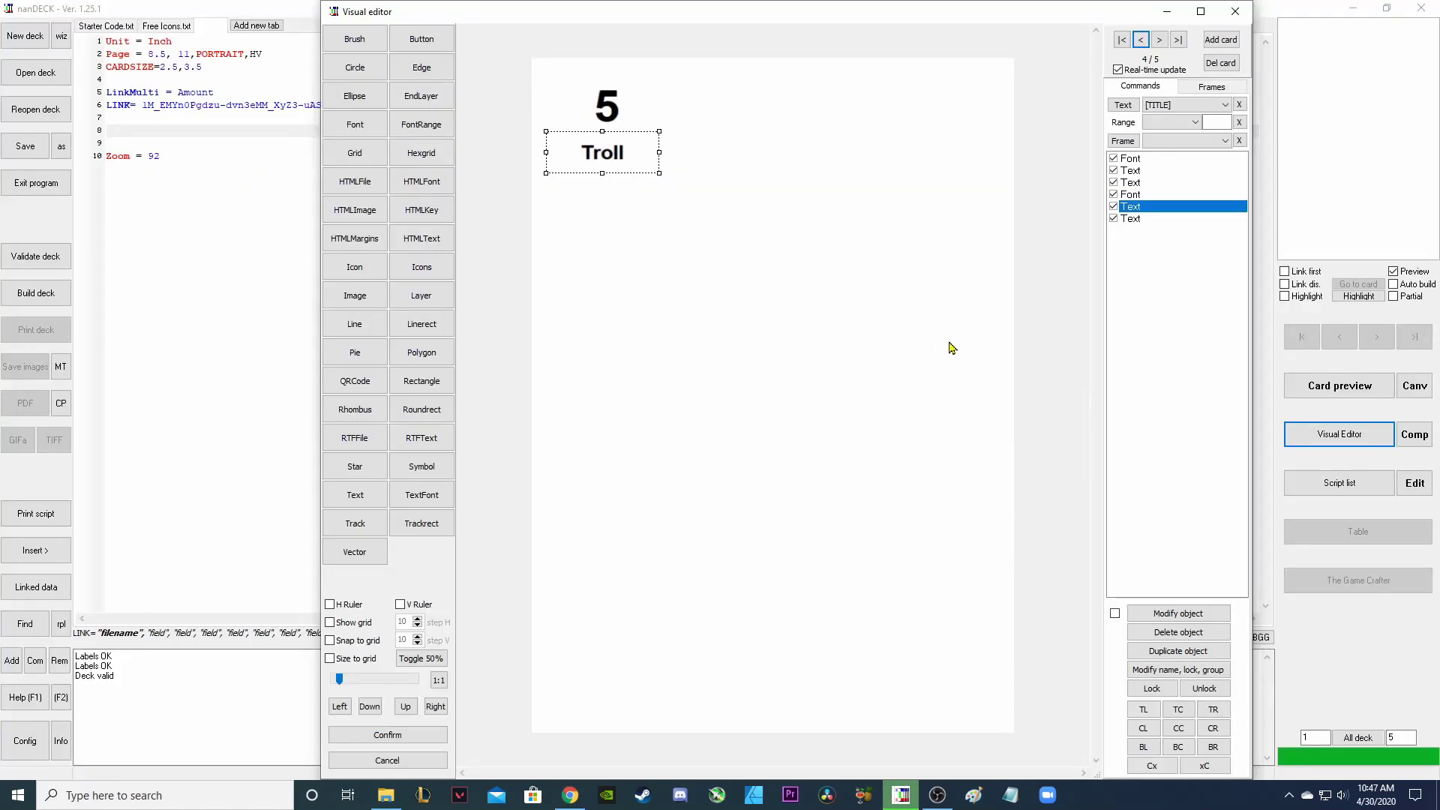
left_click(1140, 39)
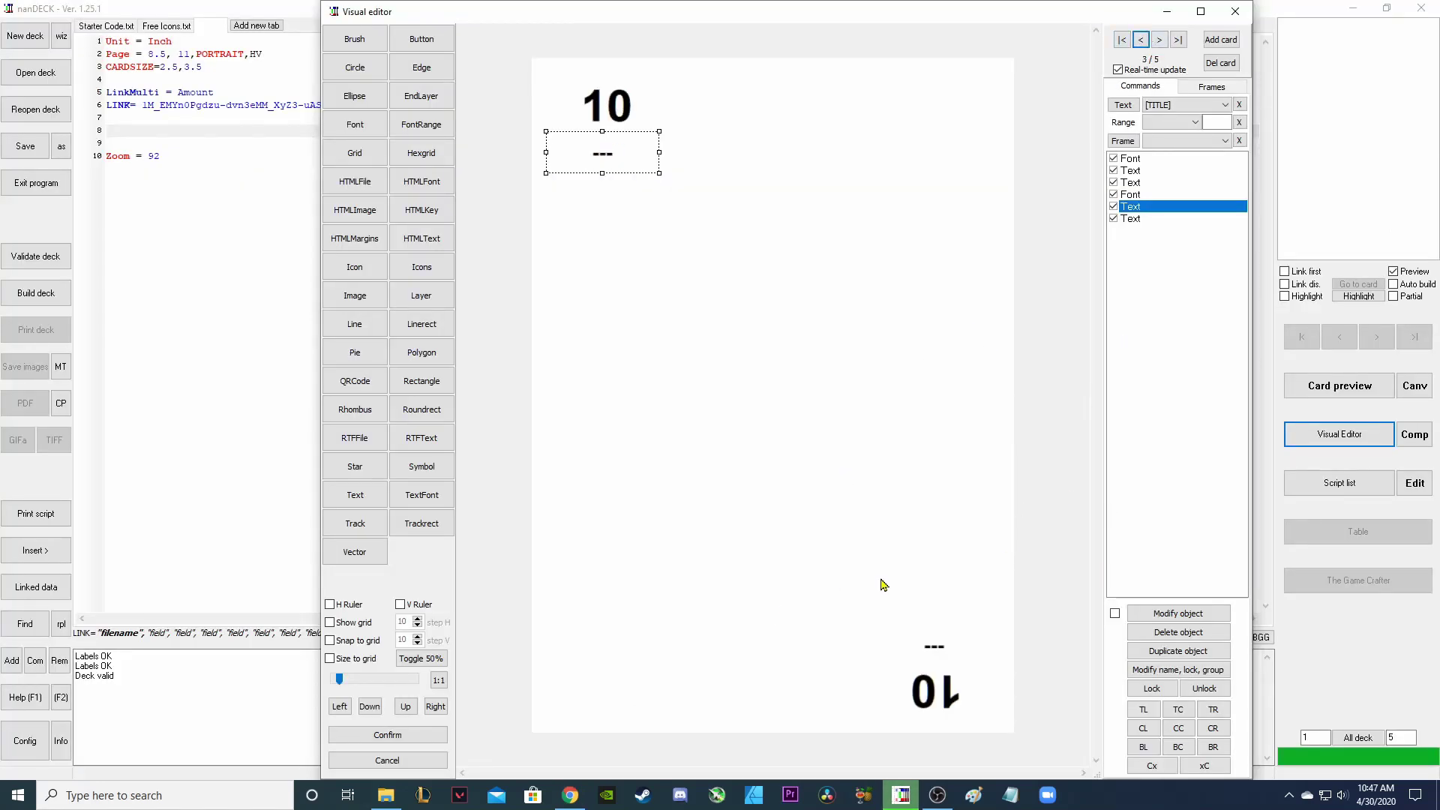
left_click(577, 795)
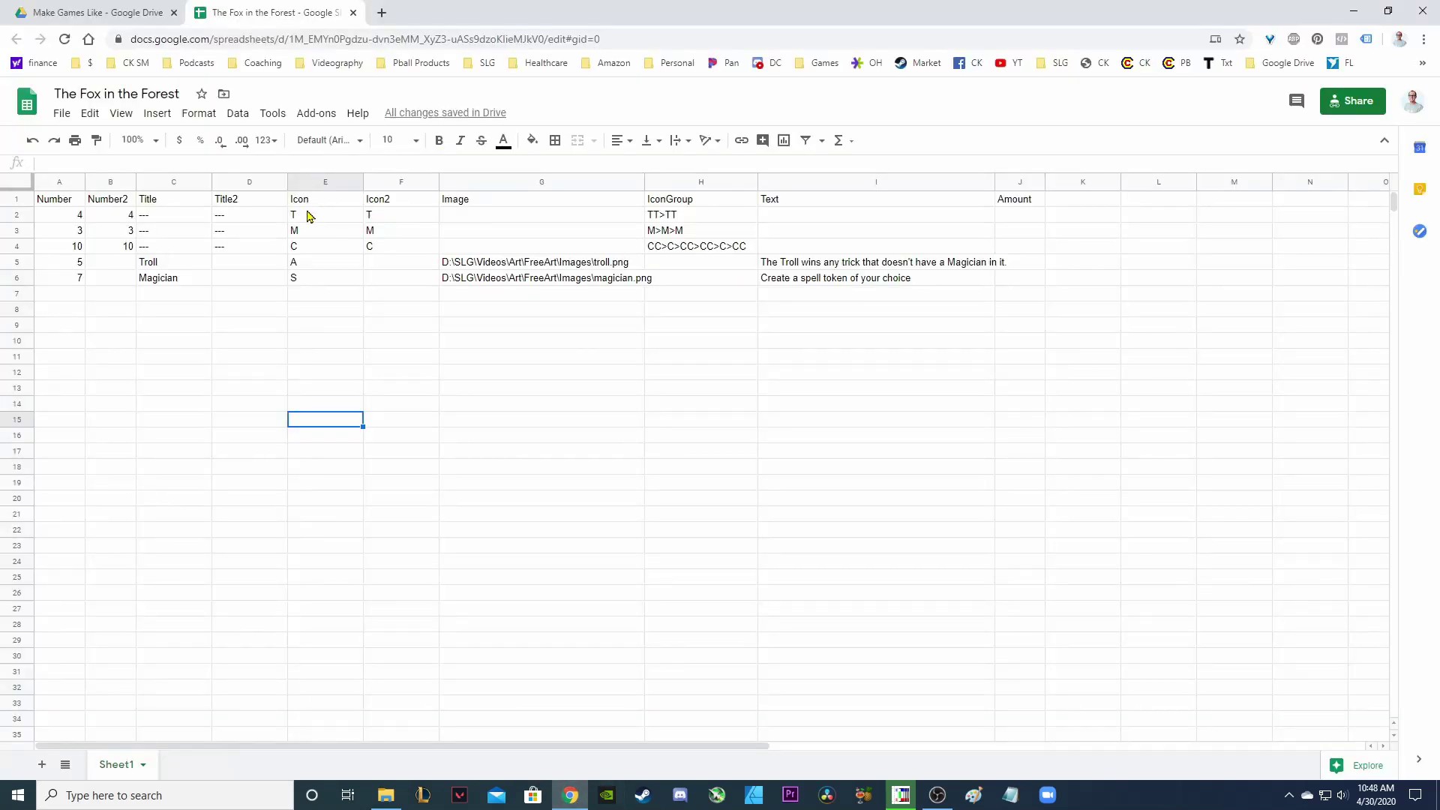
left_click_drag(308, 216, 392, 293)
left_click(394, 327)
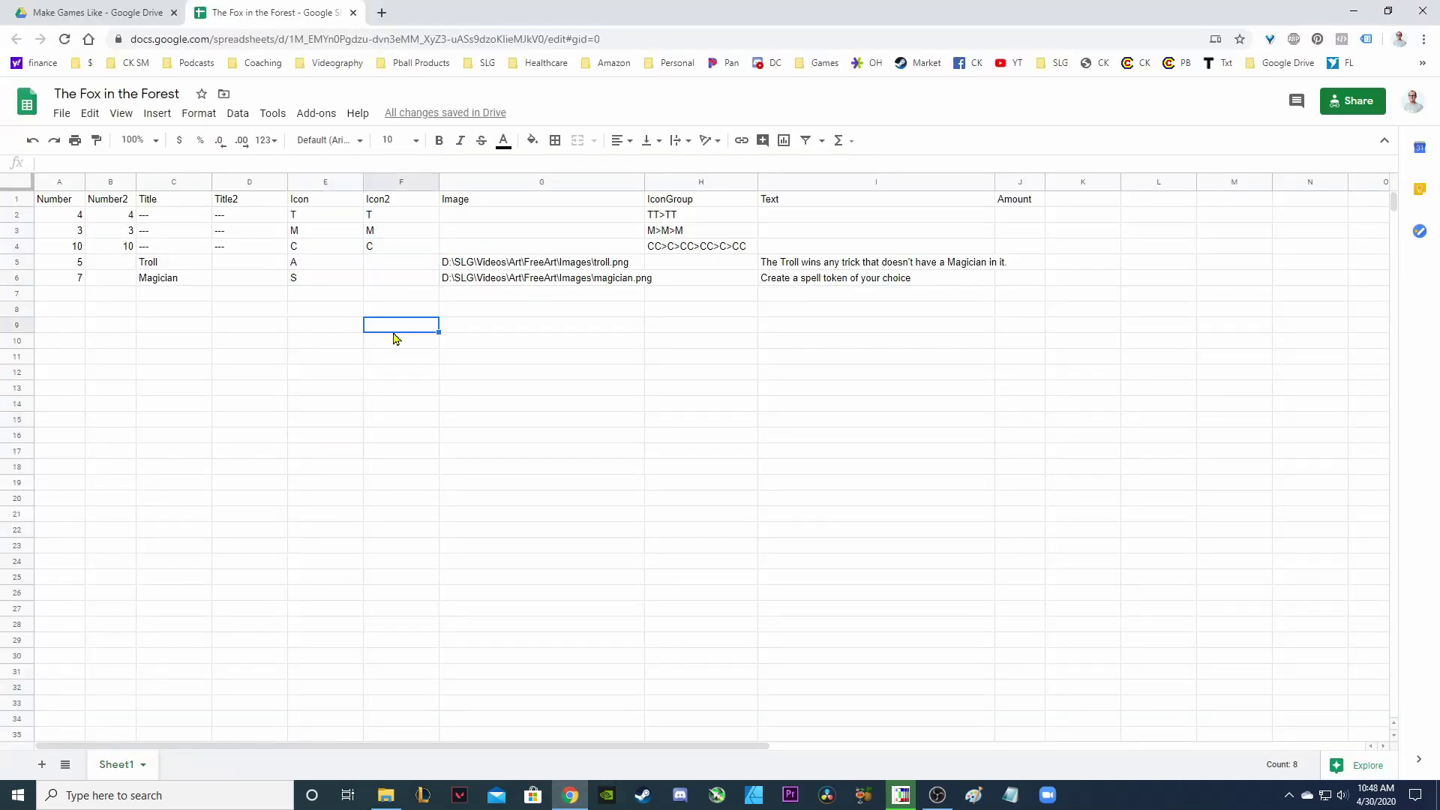
left_click(901, 795)
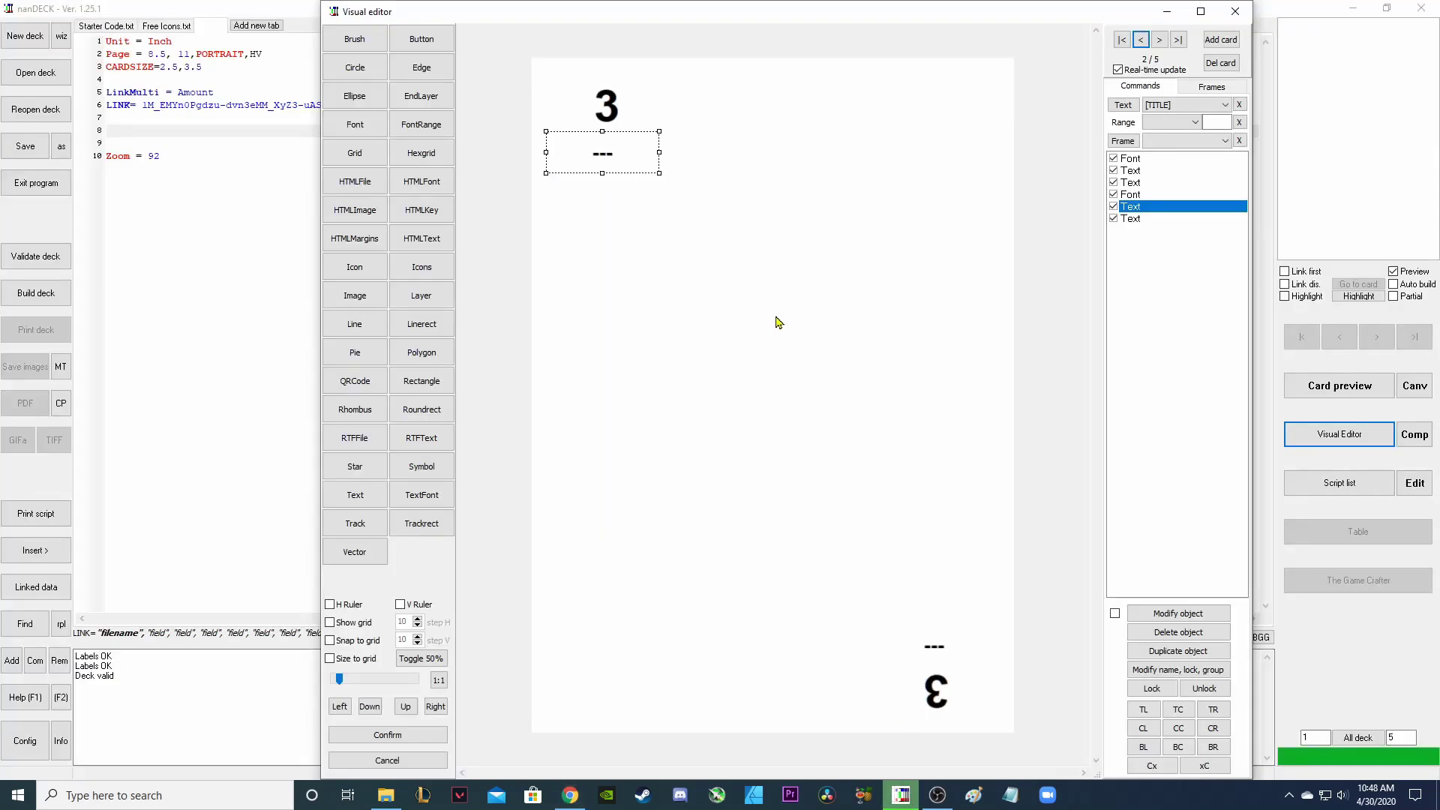
left_click(665, 238)
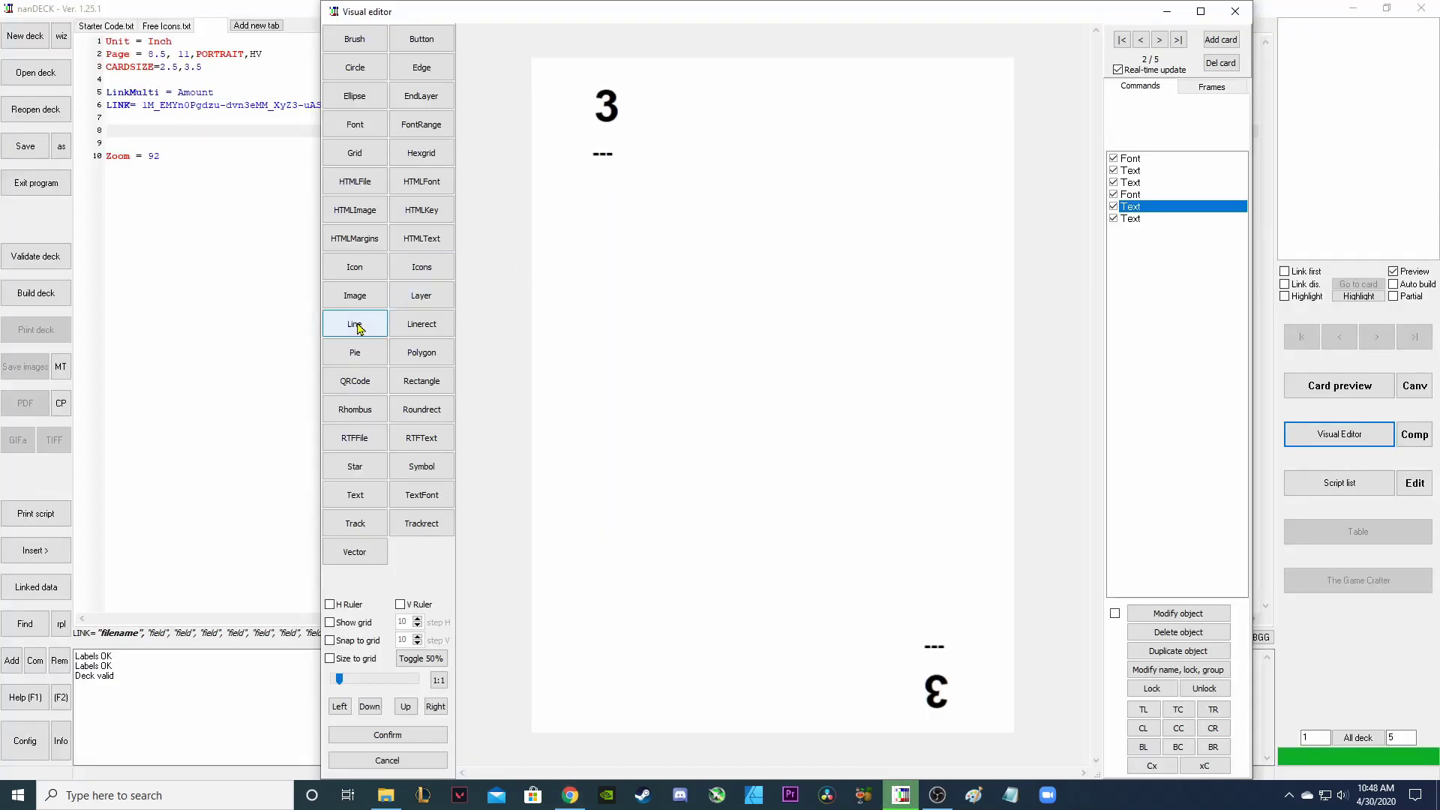
Add an Icons object and size it as a small box under the number 3.
left_click(430, 275)
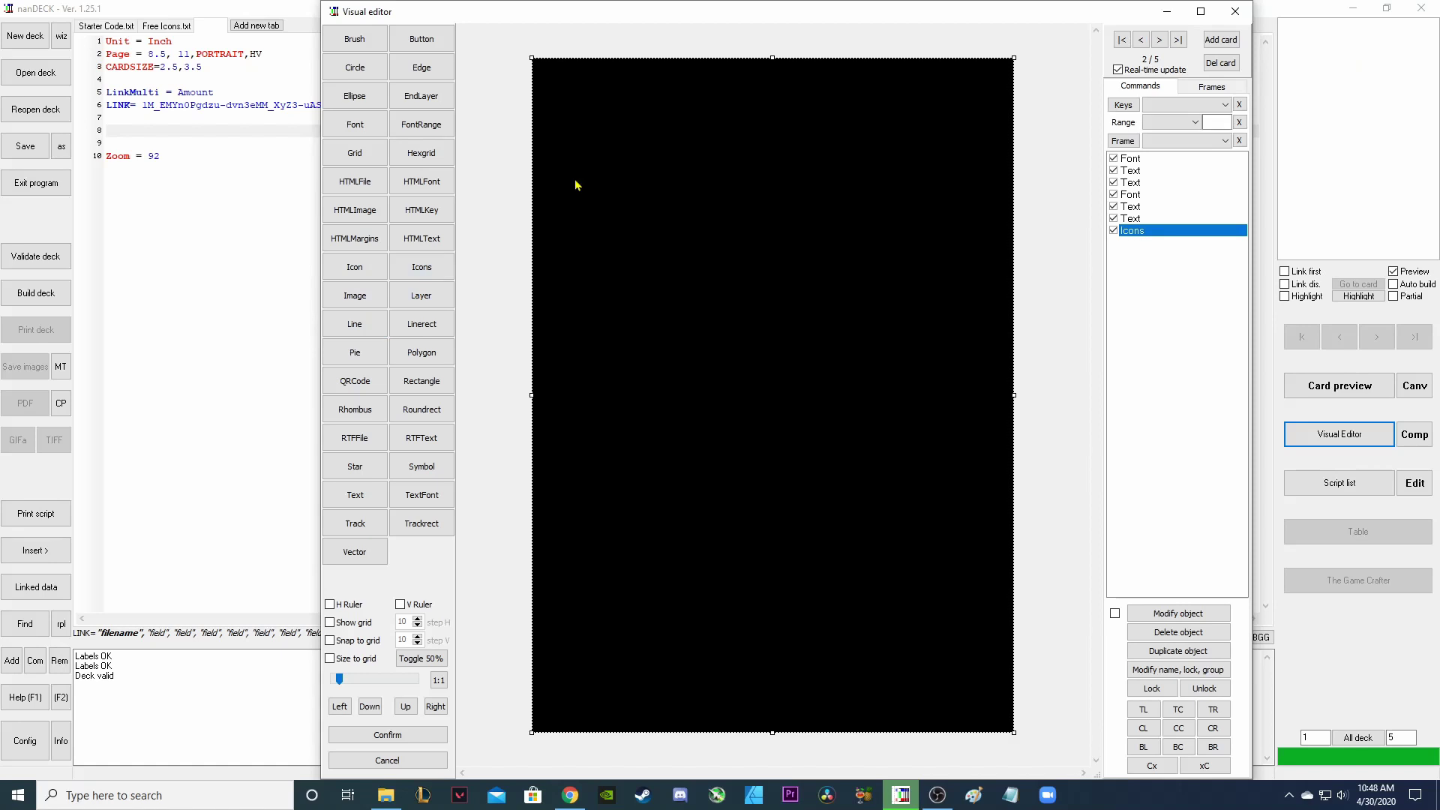
left_click_drag(531, 58, 894, 675)
left_click_drag(990, 709, 651, 192)
Key the icons box to the [ICON] label and write the VISUAL block into the script.
double_click(1137, 231)
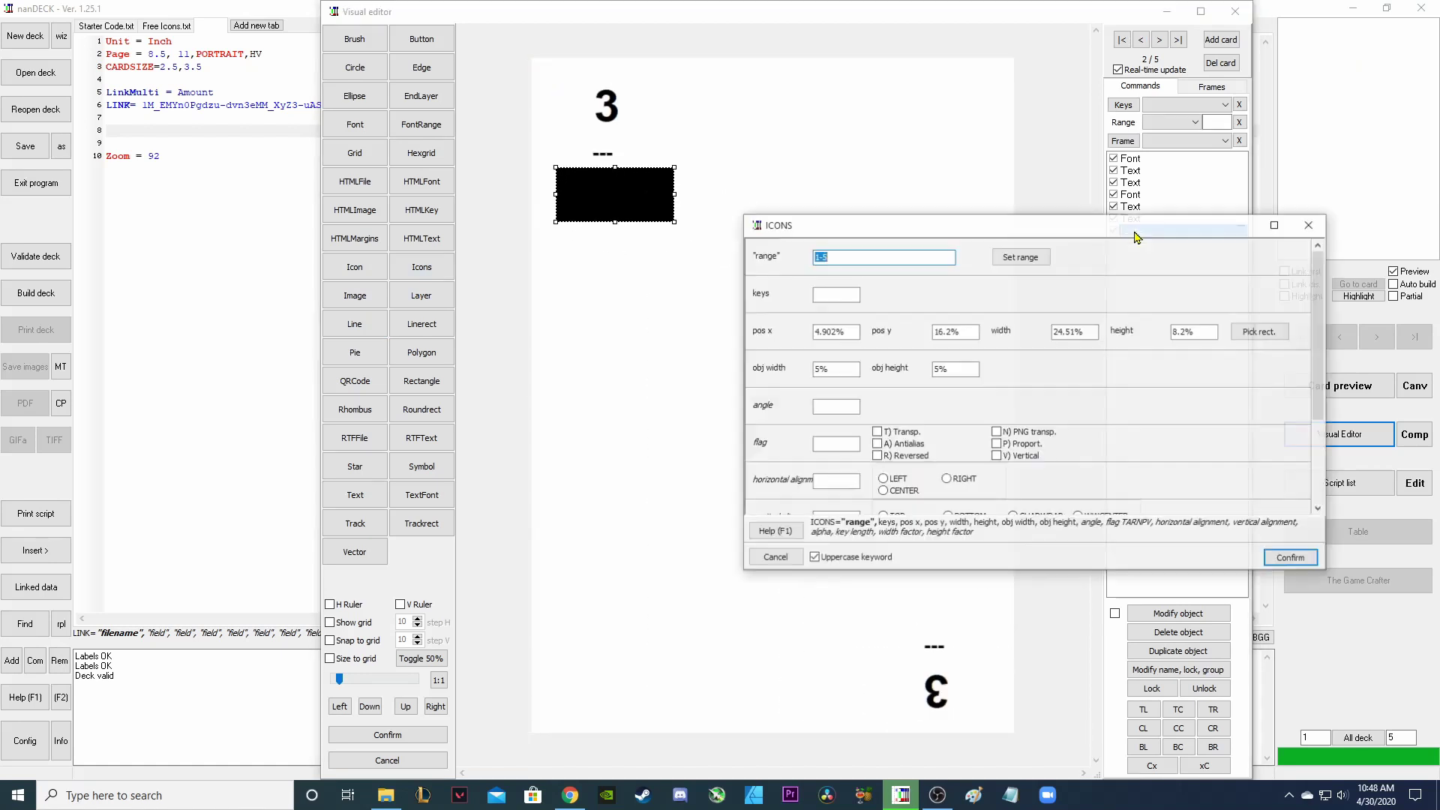
left_click(845, 295)
double_click(845, 294)
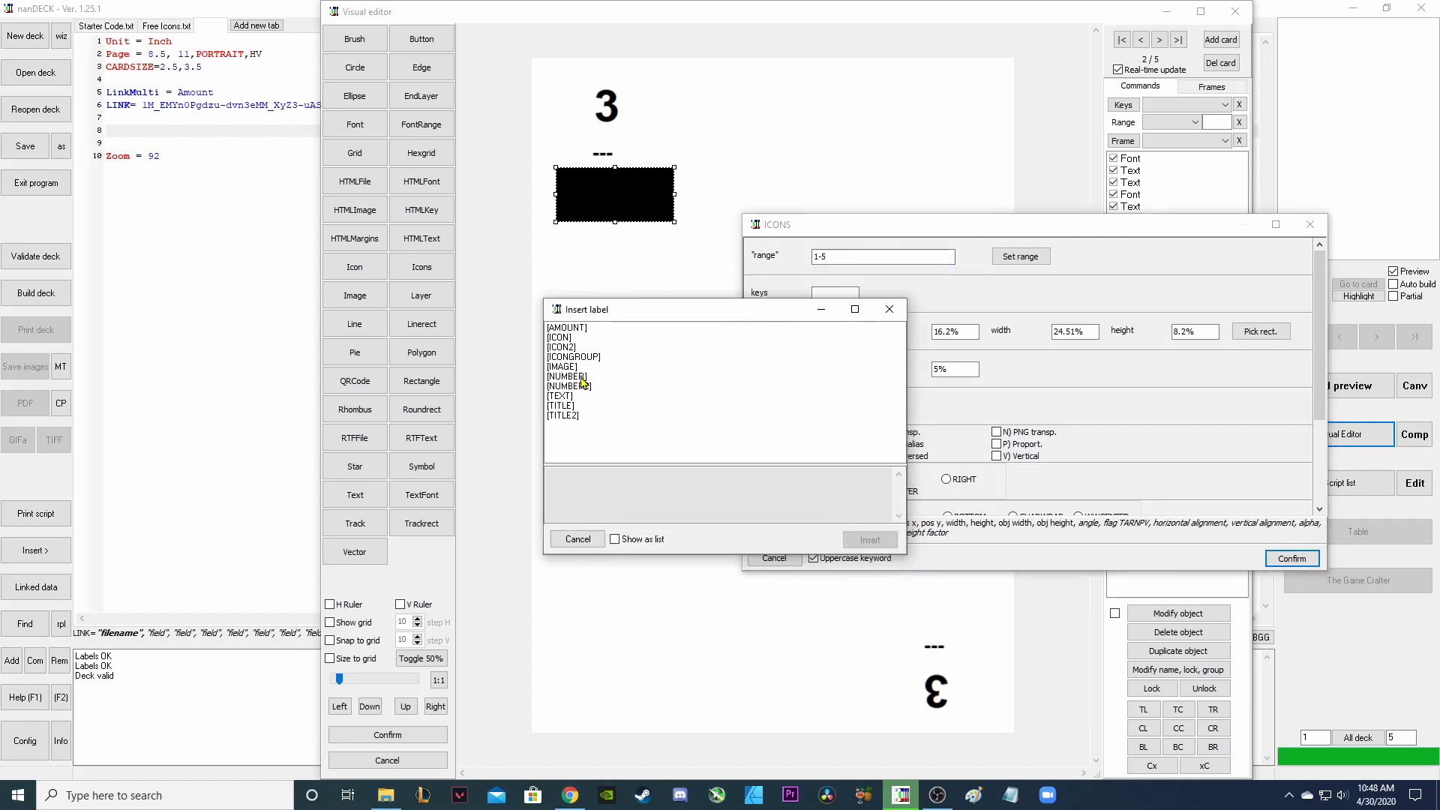
left_click(574, 338)
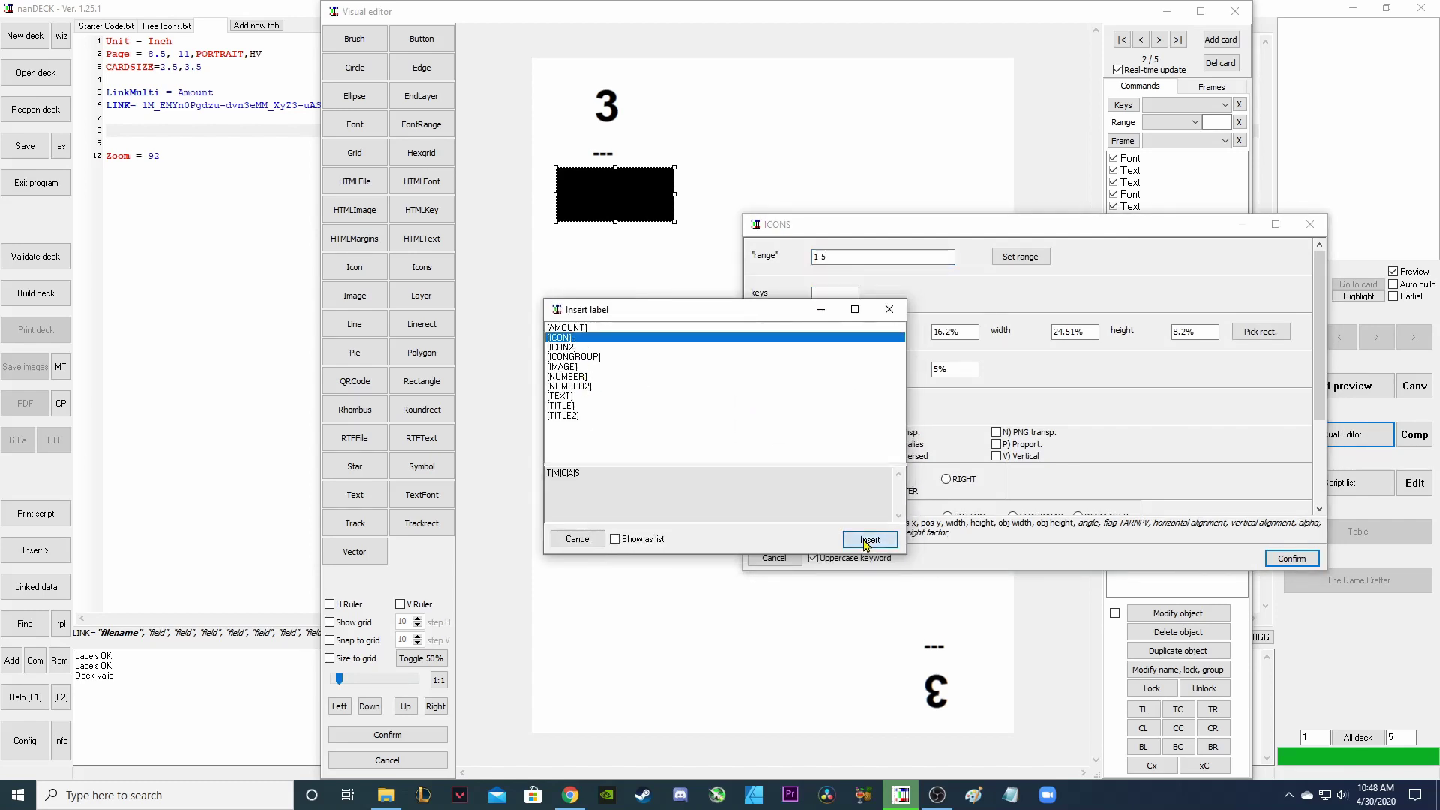
left_click(870, 539)
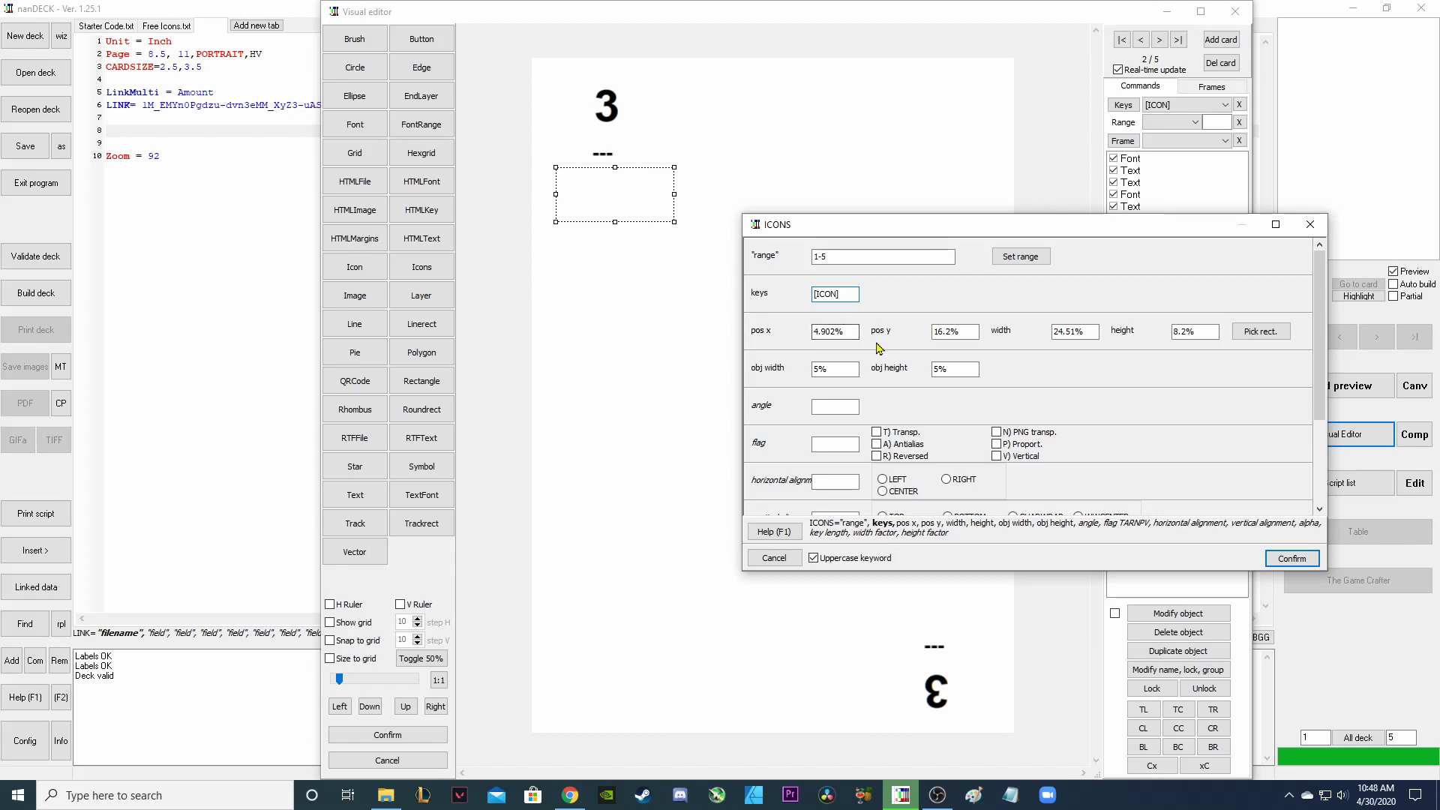
left_click(1278, 555)
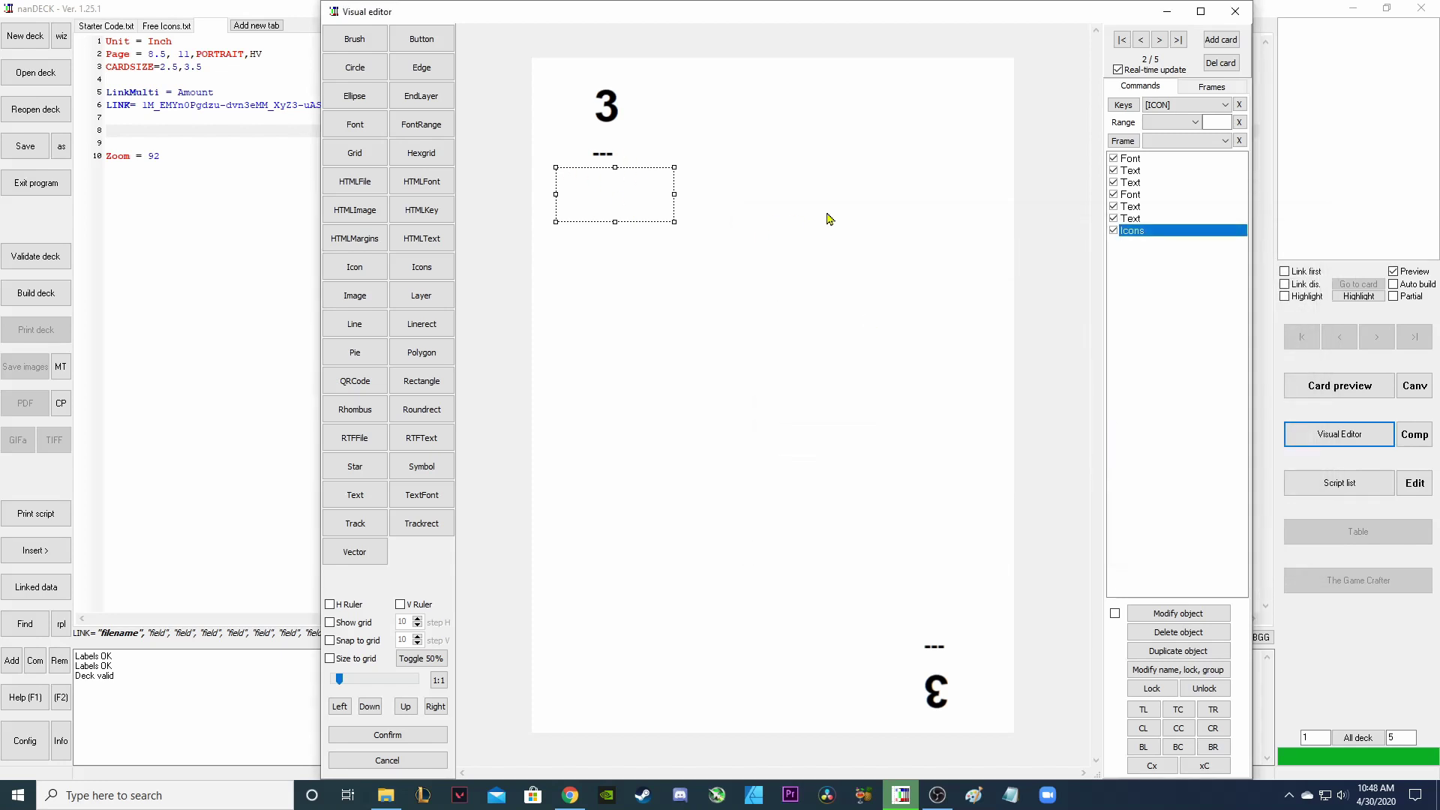
left_click(388, 735)
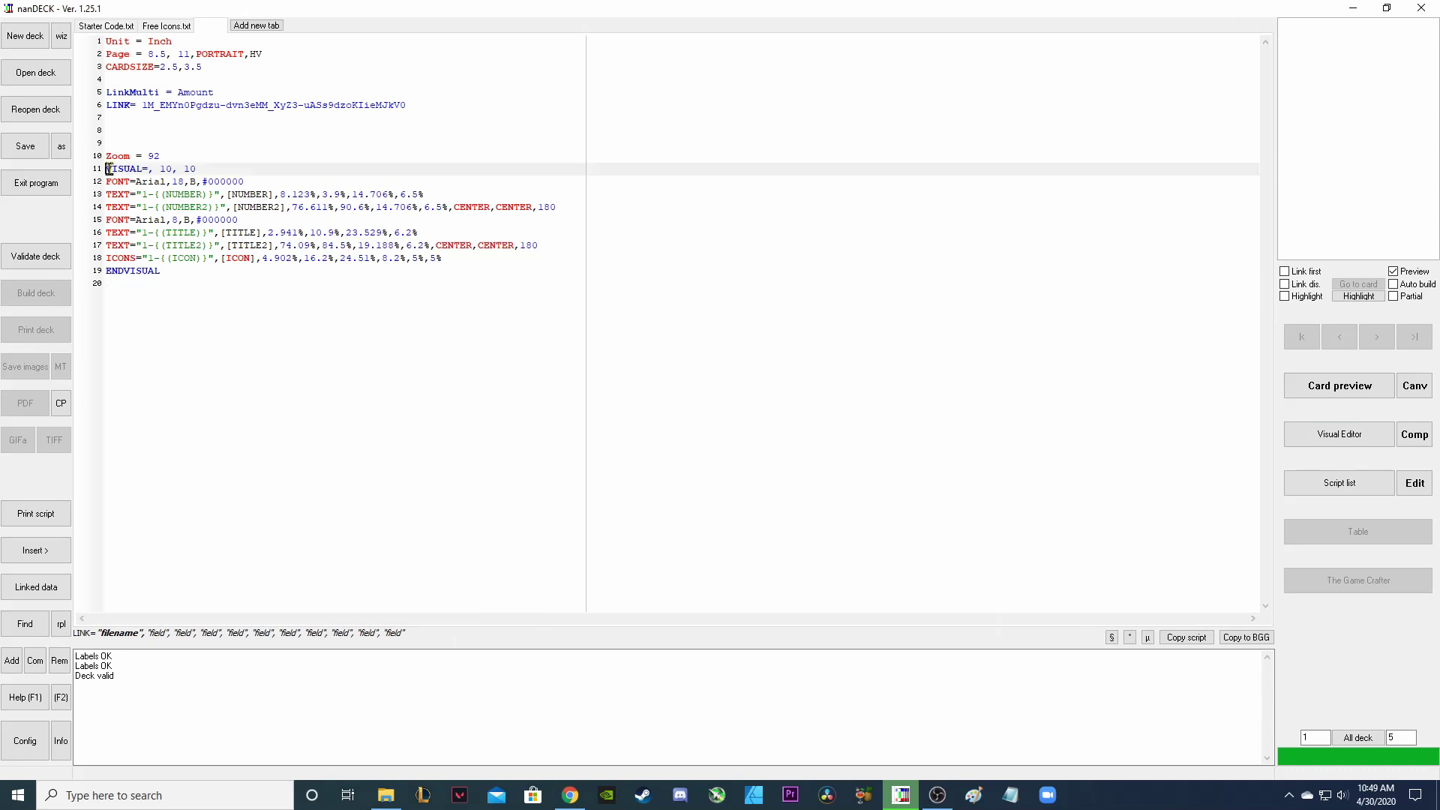
Move the VISUAL...ENDVISUAL block above the Zoom = 92 line.
left_click_drag(105, 170, 229, 271)
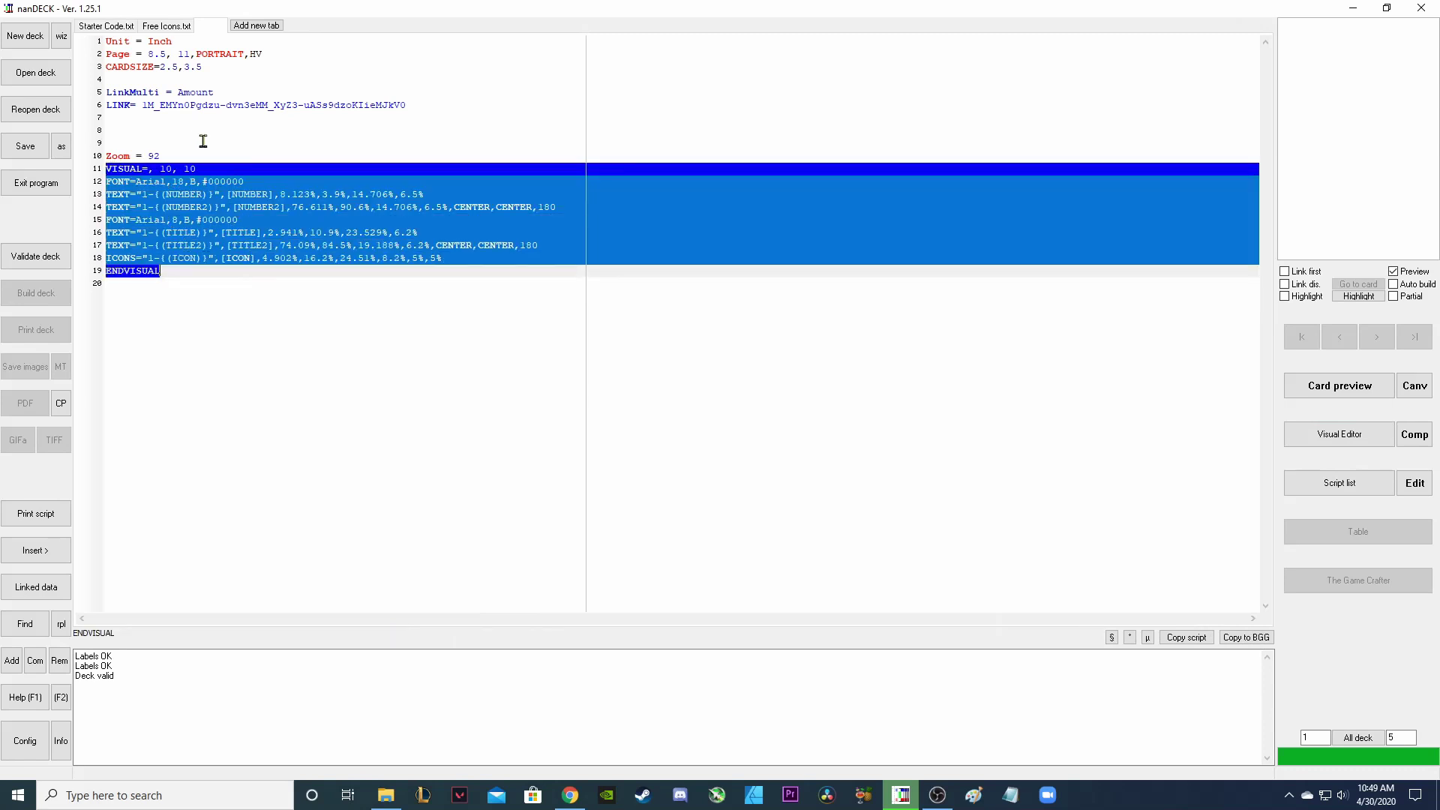
key("ctrl+x")
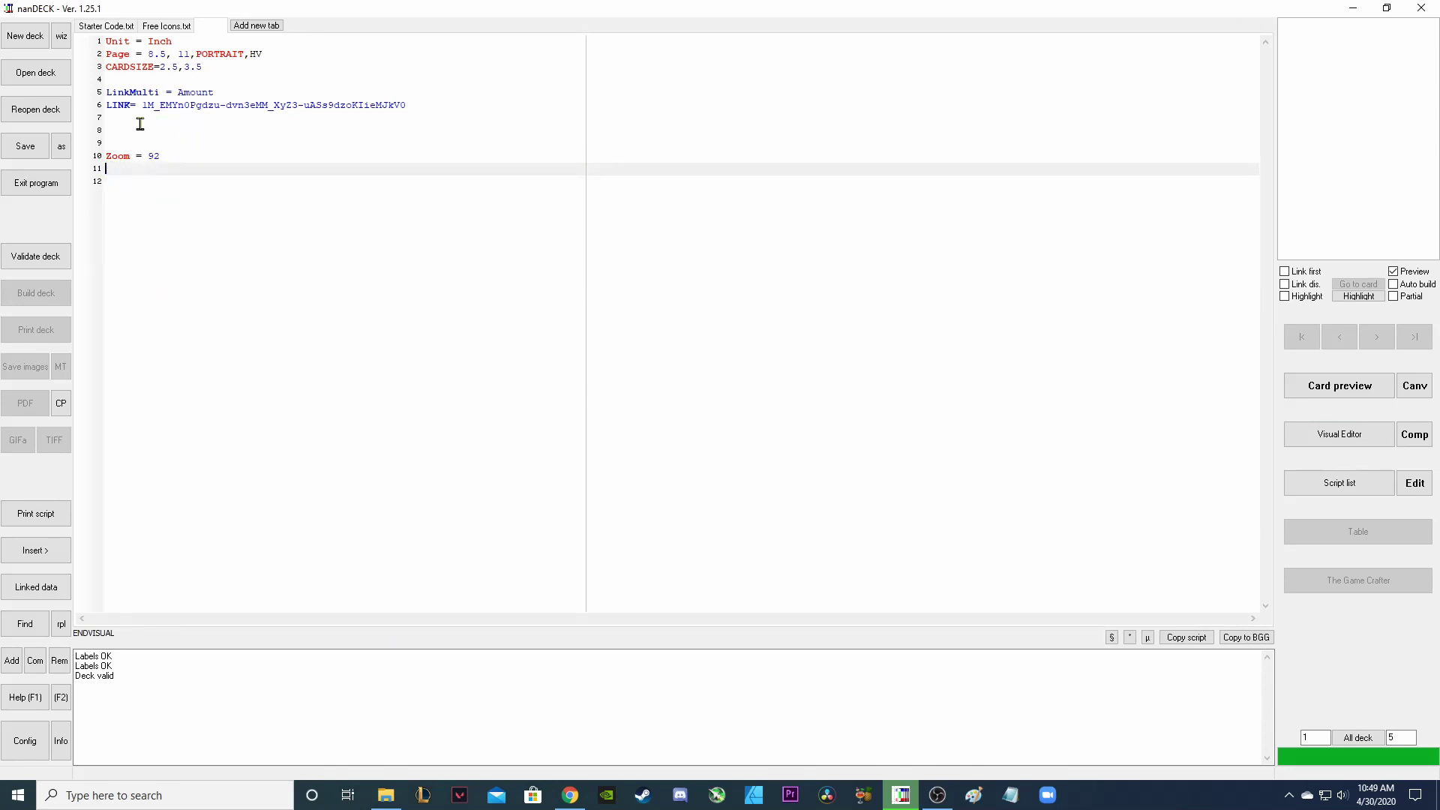
left_click(140, 119)
left_click(140, 131)
key("ctrl+v")
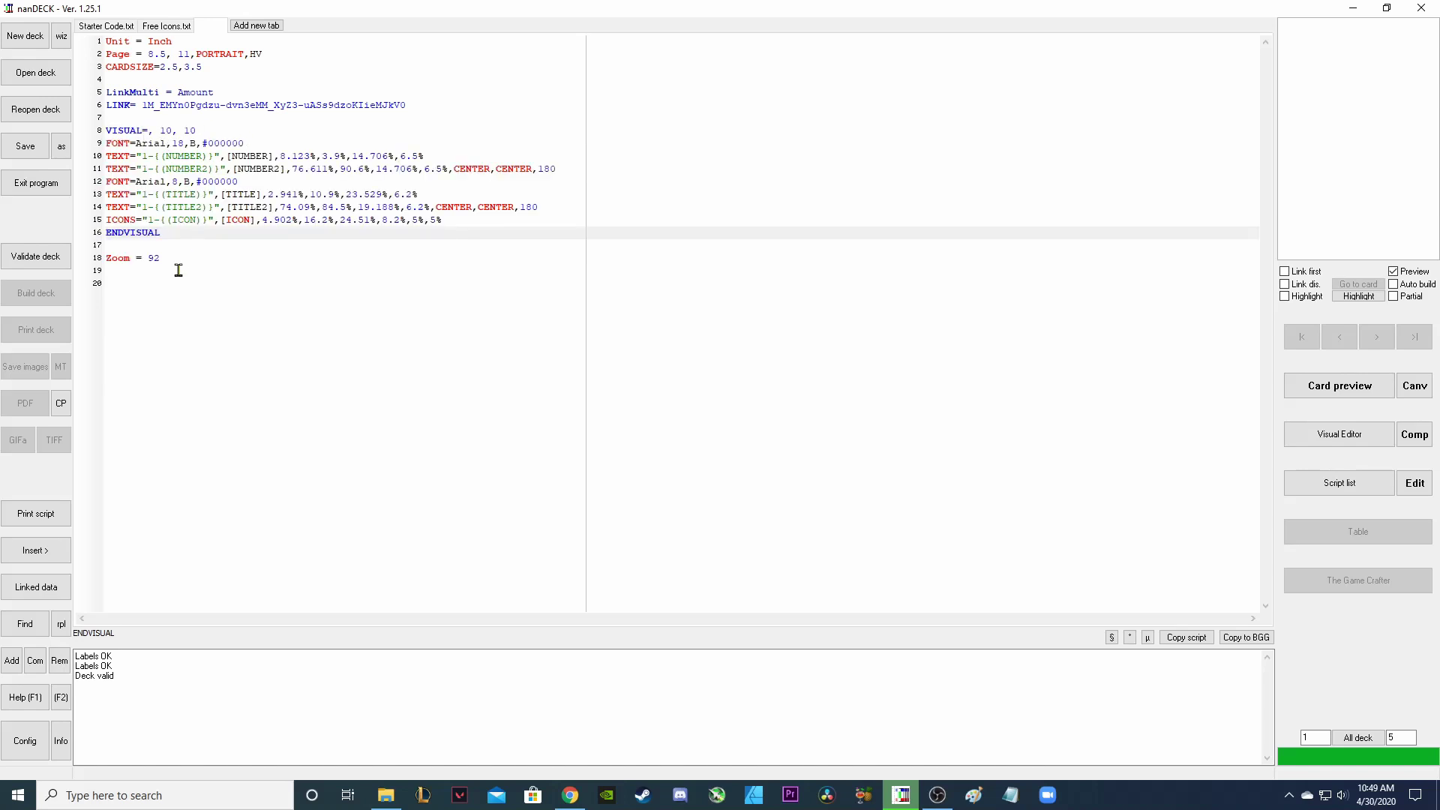
Delete the extra blank lines at the end of the script.
left_click(172, 259)
left_click(202, 281)
key("BackSpace")
key("BackSpace")
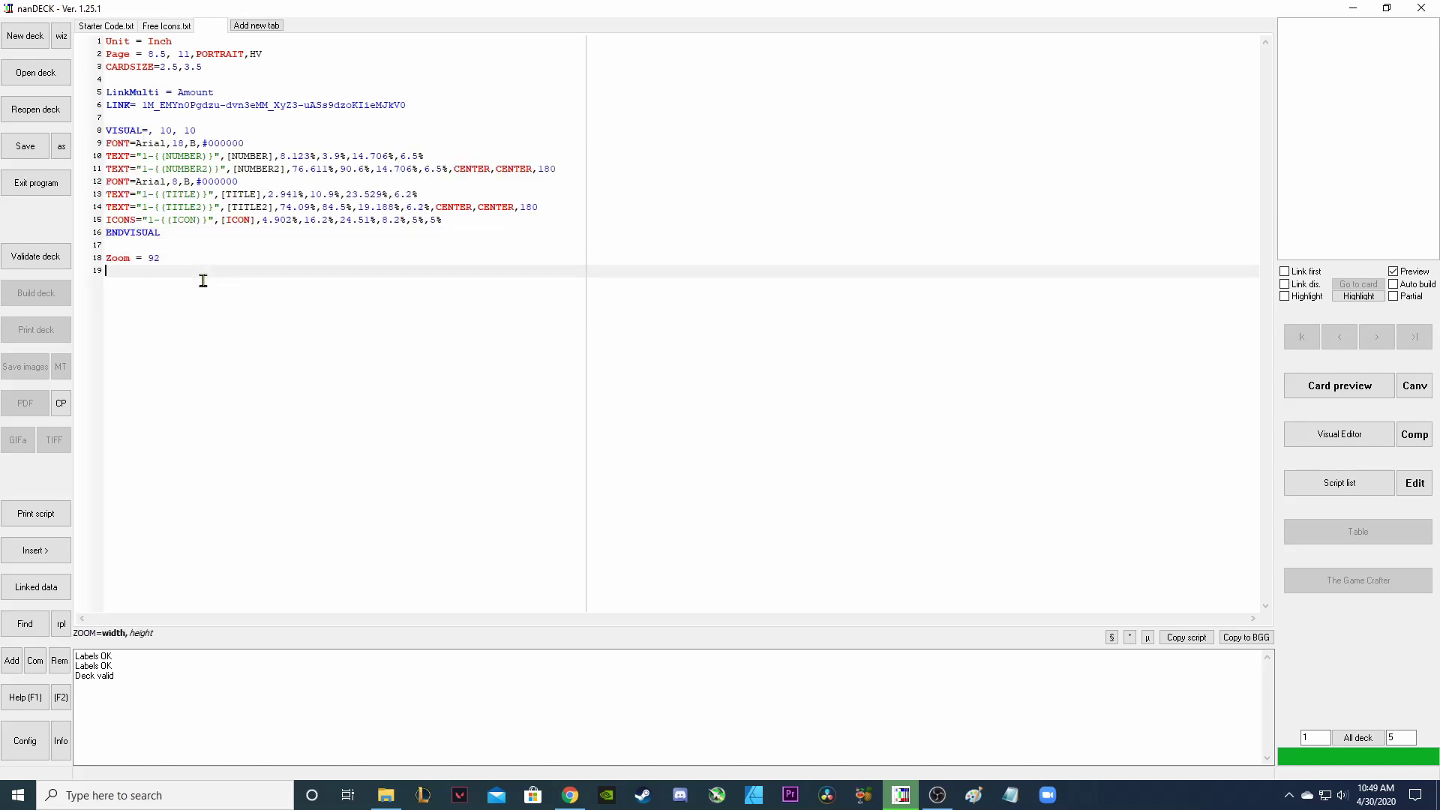
left_click_drag(168, 258, 104, 258)
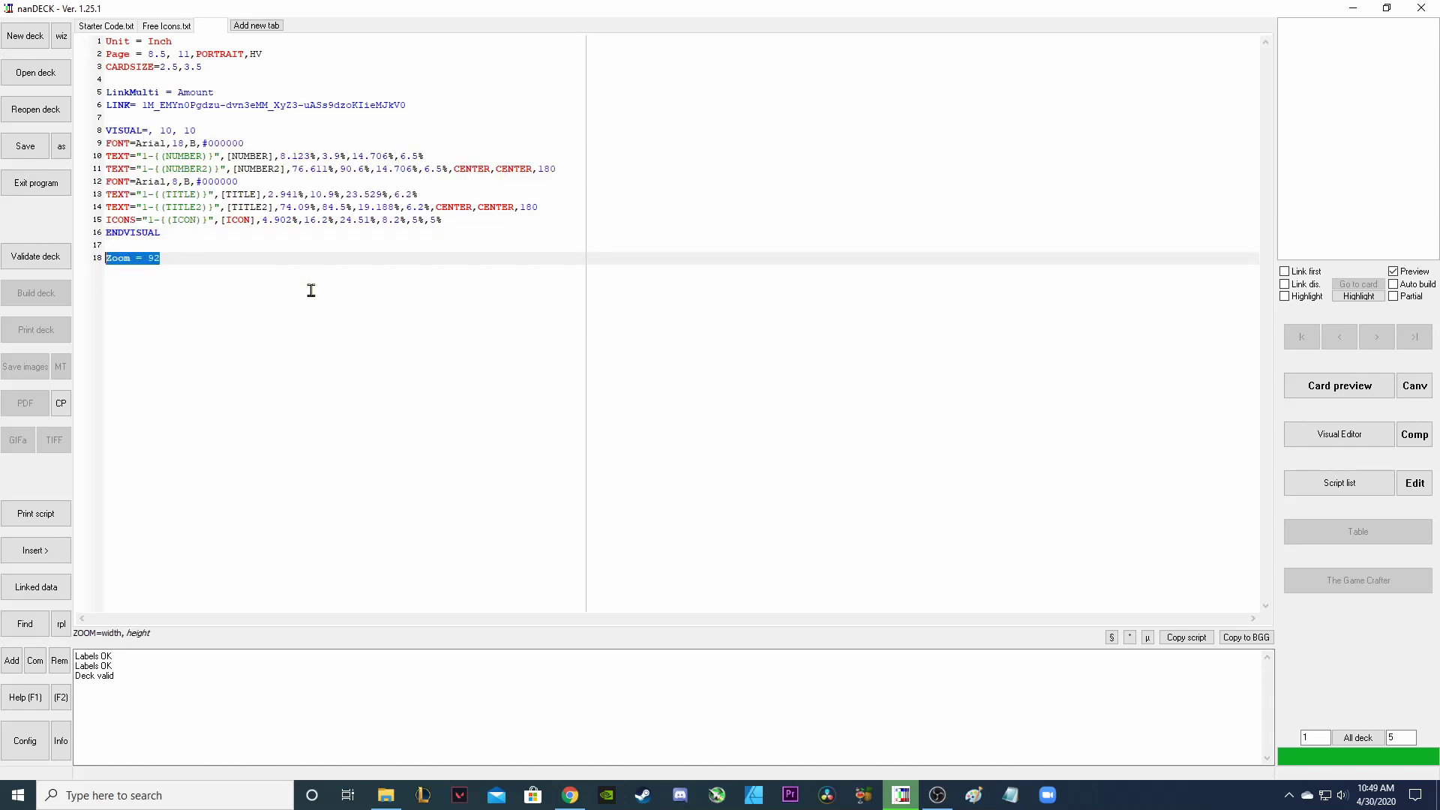
left_click(312, 289)
Paste ICON lines for keys T, M, C, A, S (Stone, Mana, Coin, Attack, Spellbook) after CARDSIZE.
left_click(285, 67)
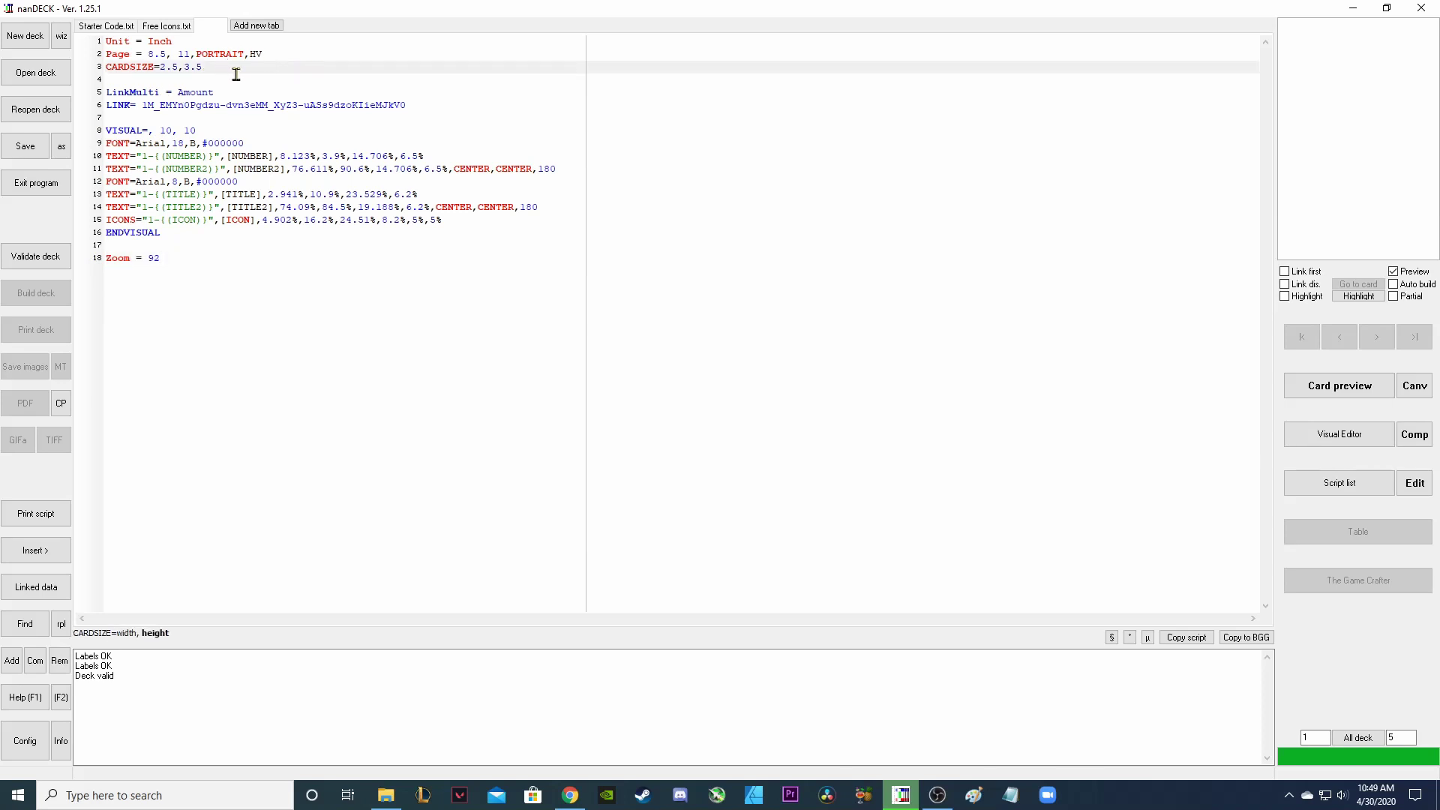
key("Return")
key("Return")
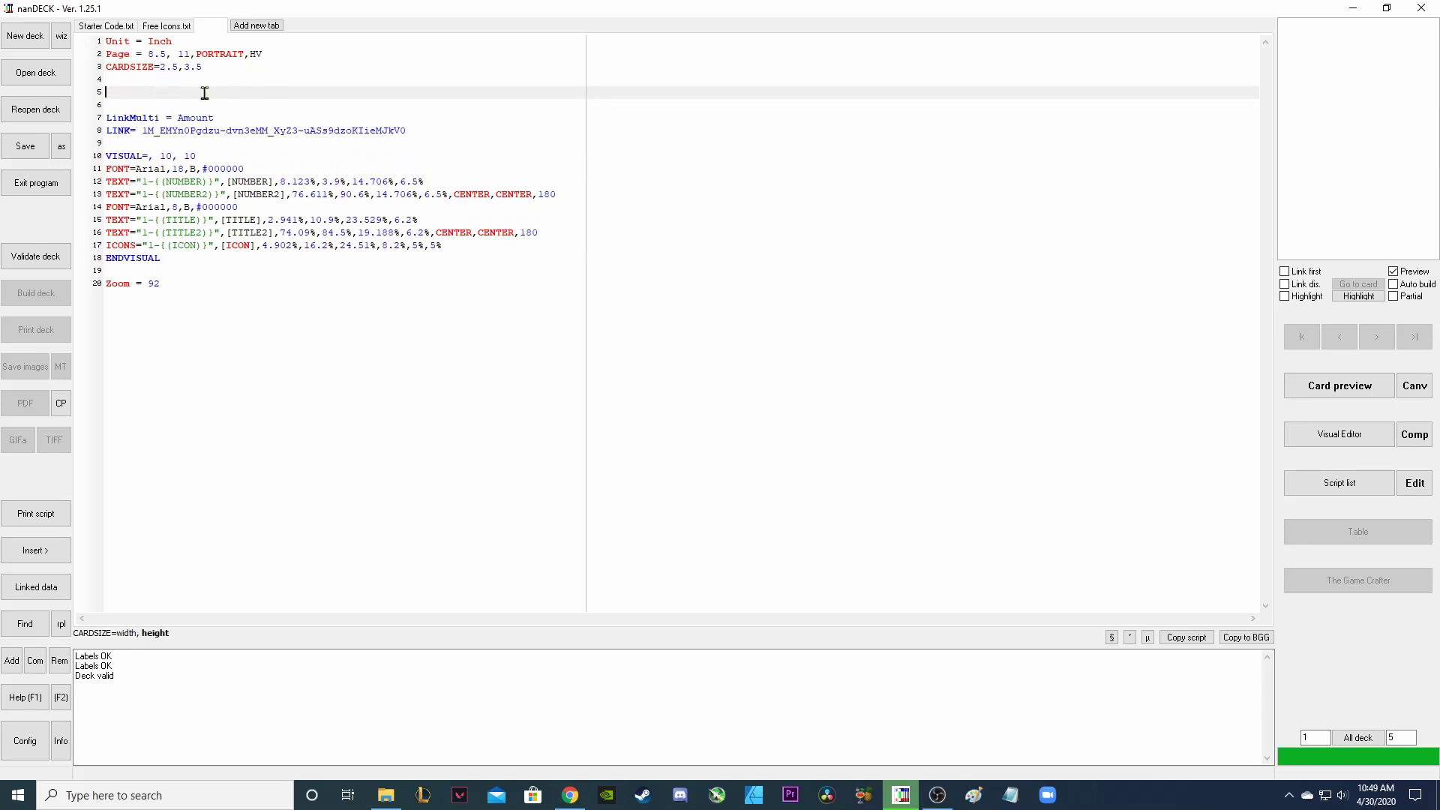
key("ctrl+v")
left_click_drag(447, 145, 105, 93)
left_click(188, 92)
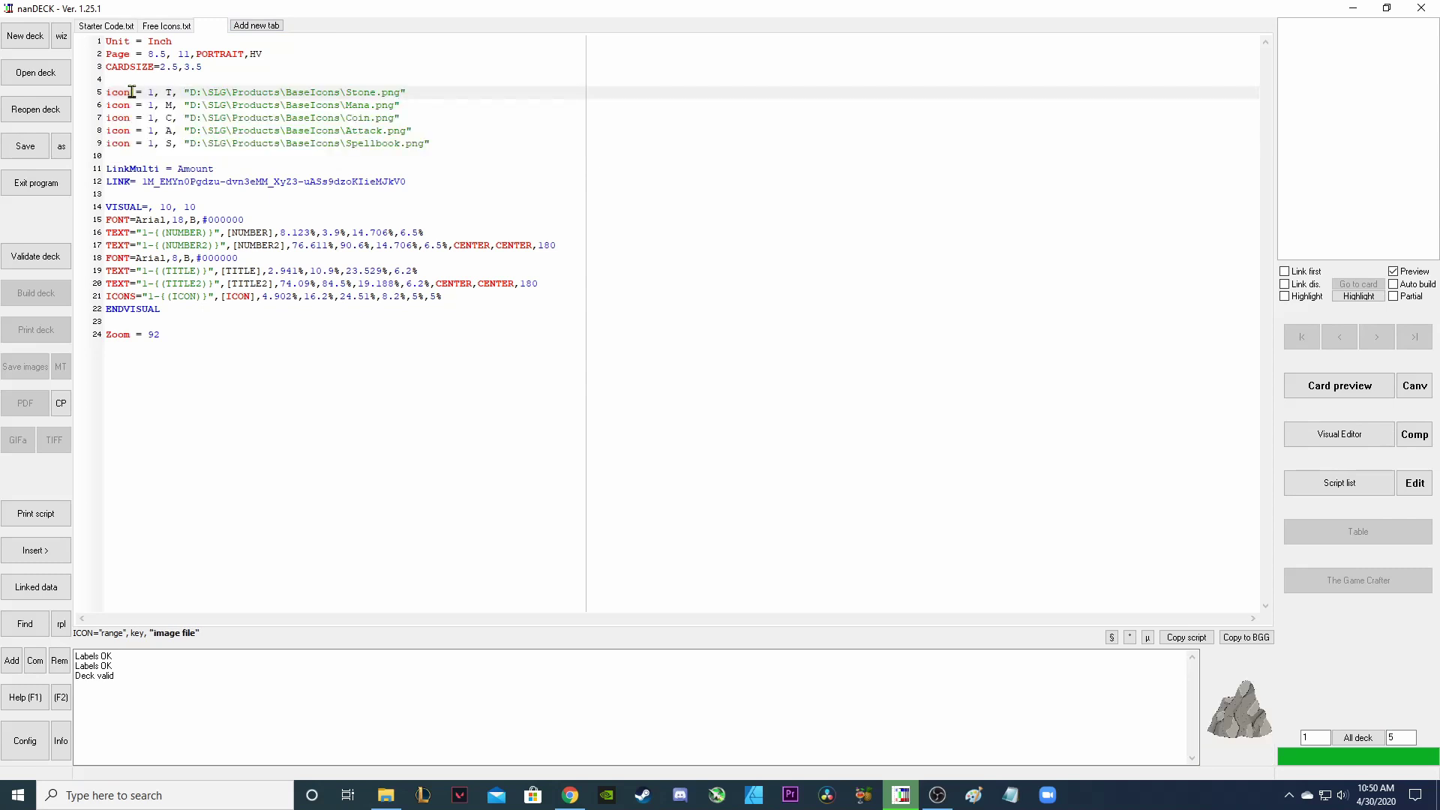
left_click(168, 92)
left_click(372, 91)
left_click(118, 92)
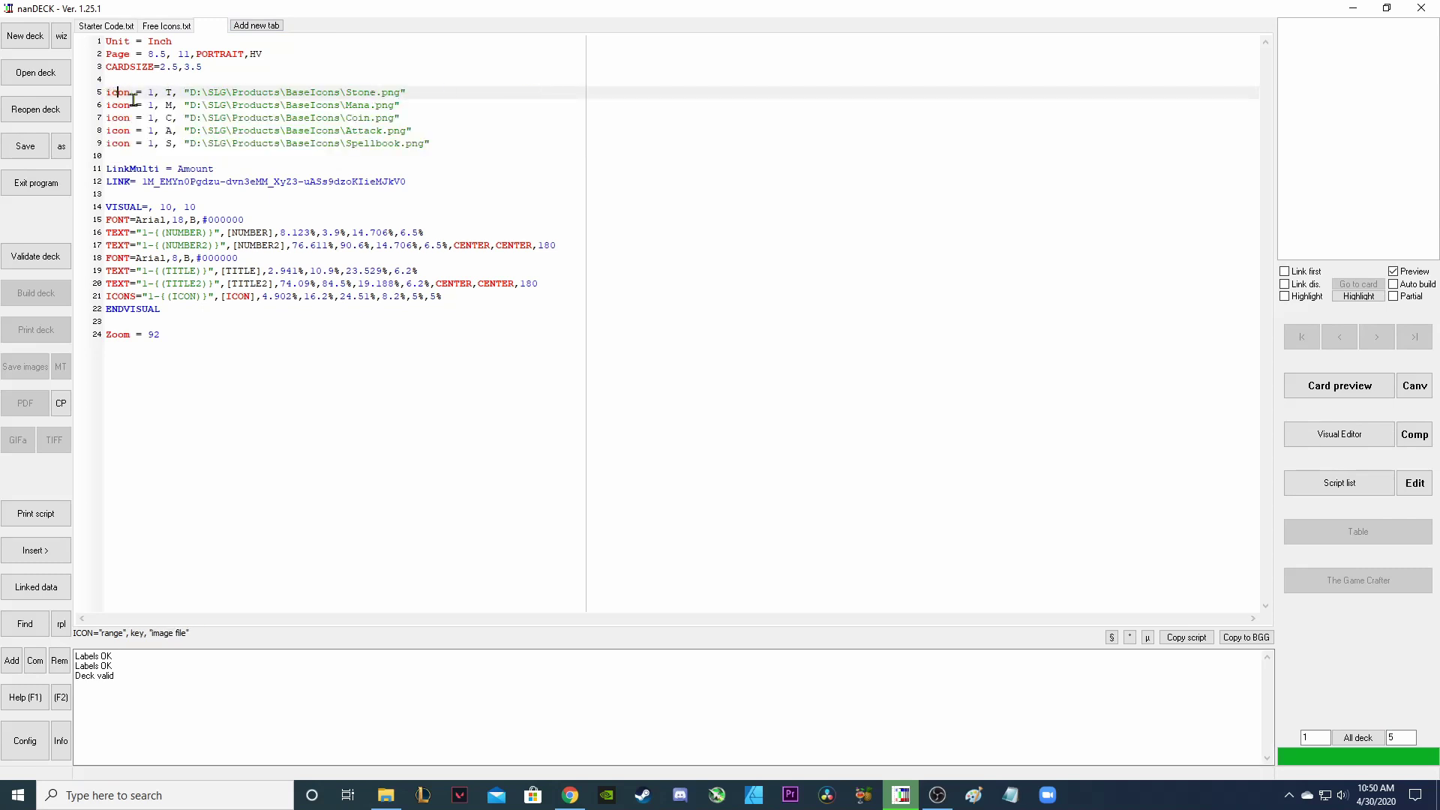
left_click(185, 92)
left_click(137, 93)
left_click_drag(183, 92, 421, 93)
left_click(480, 118)
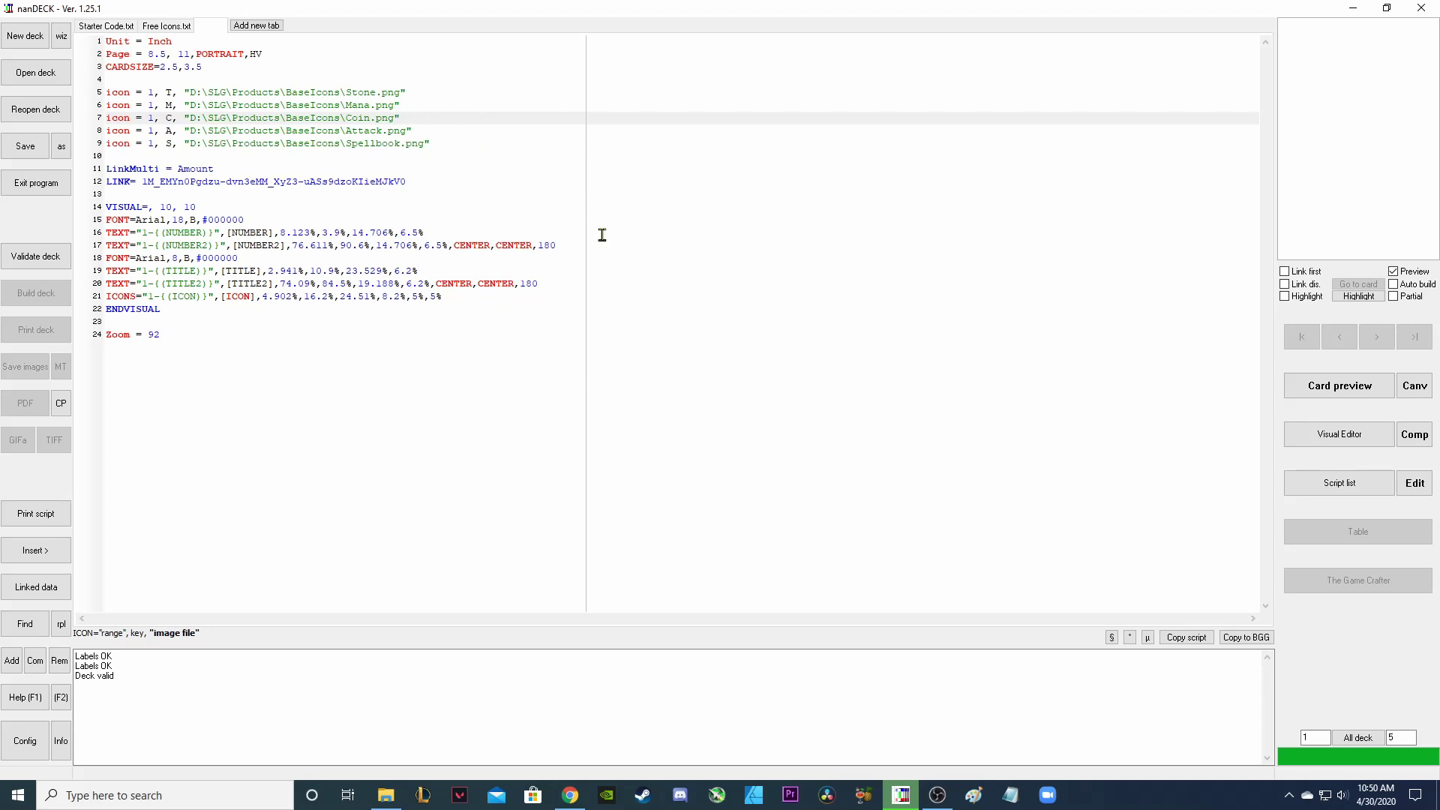
left_click(1336, 444)
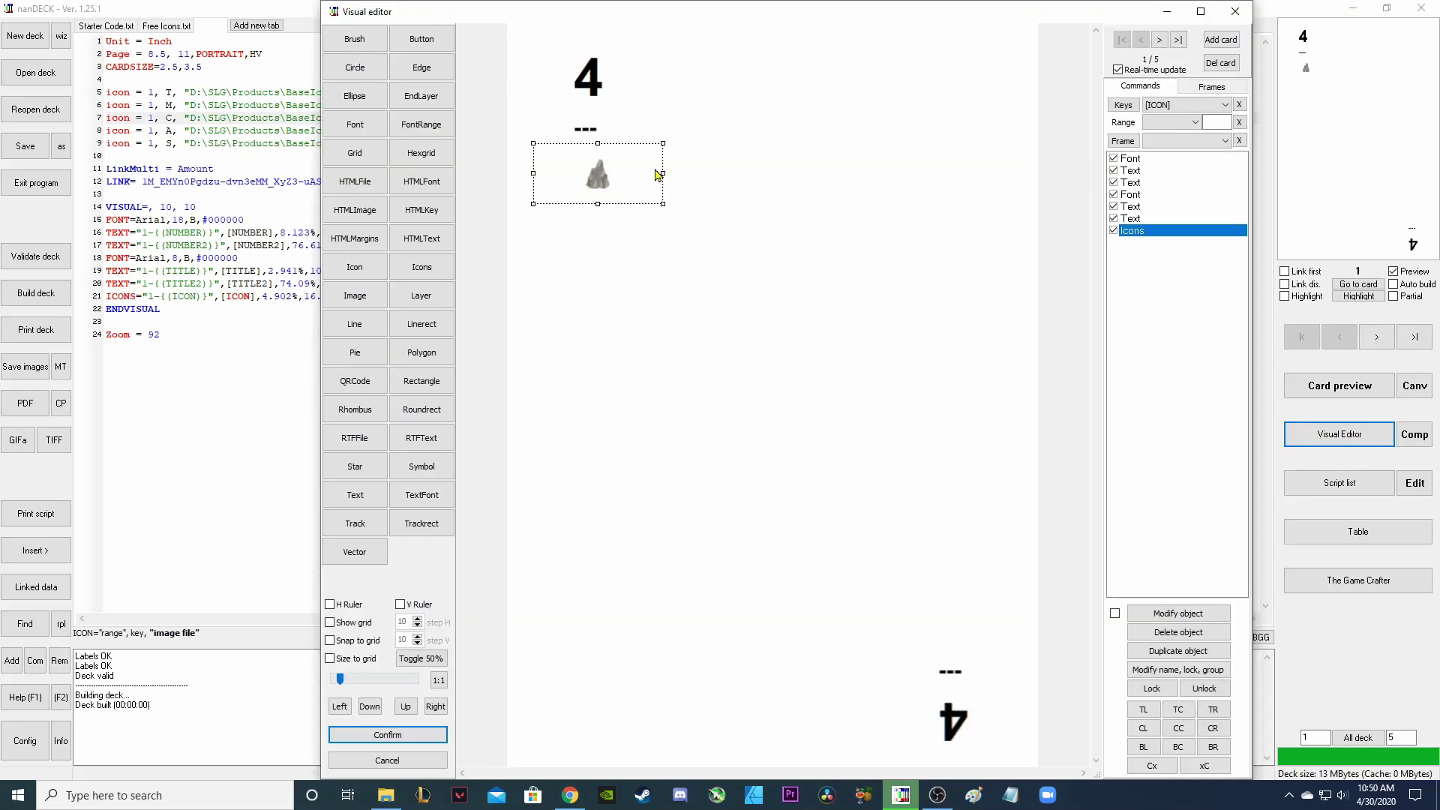
Set the top icon to 11% width and height with proportional scaling and PNG transparency.
double_click(1133, 231)
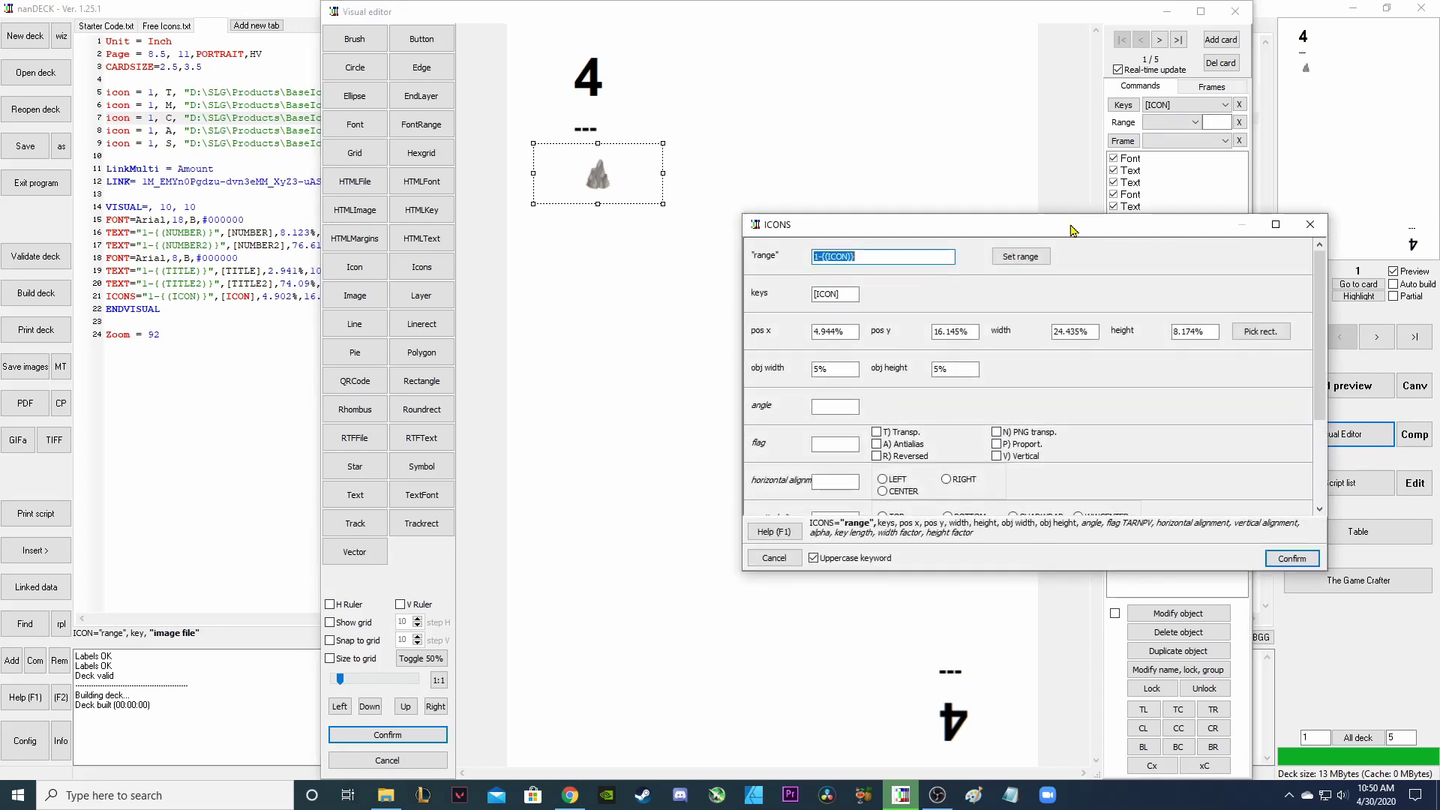
left_click(997, 444)
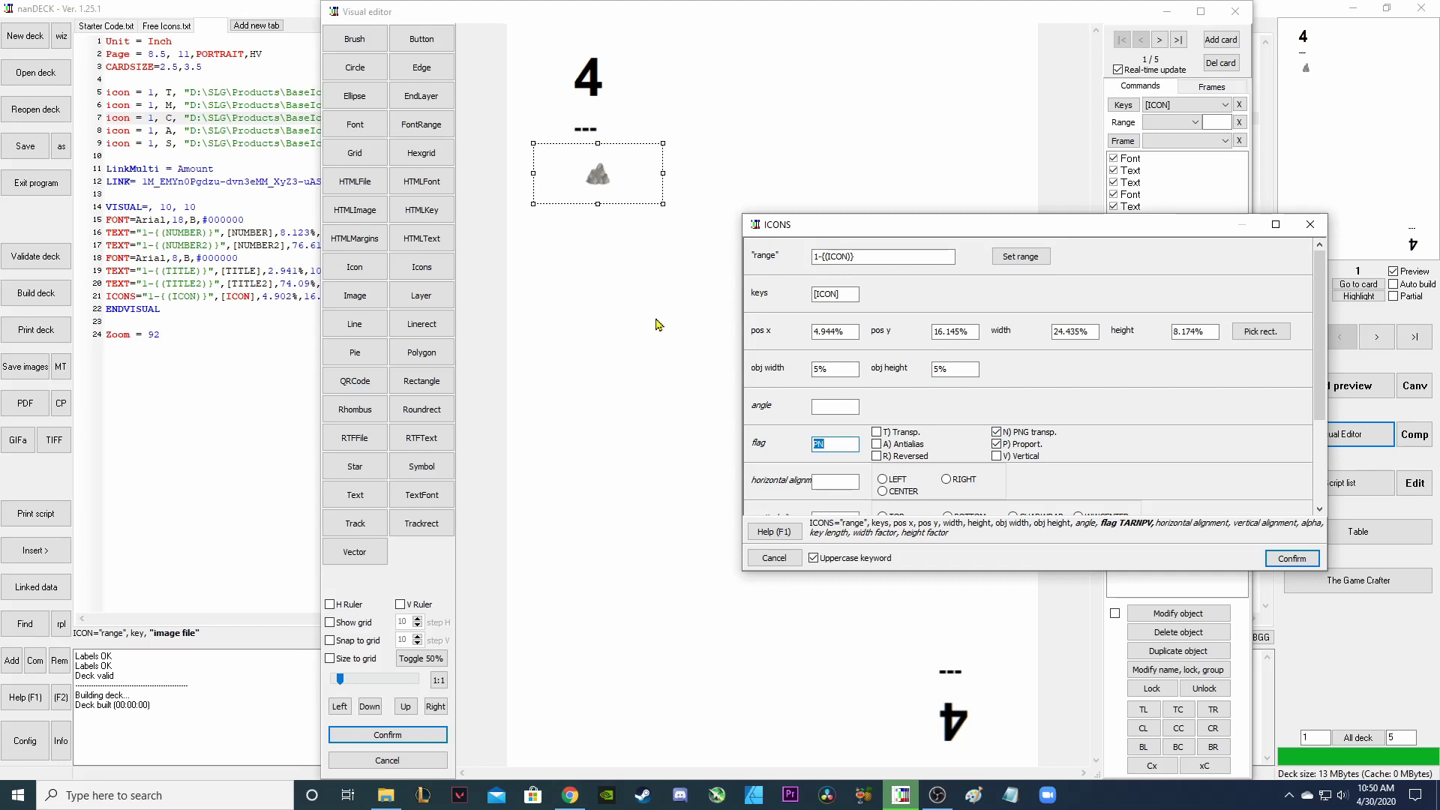
left_click(815, 371)
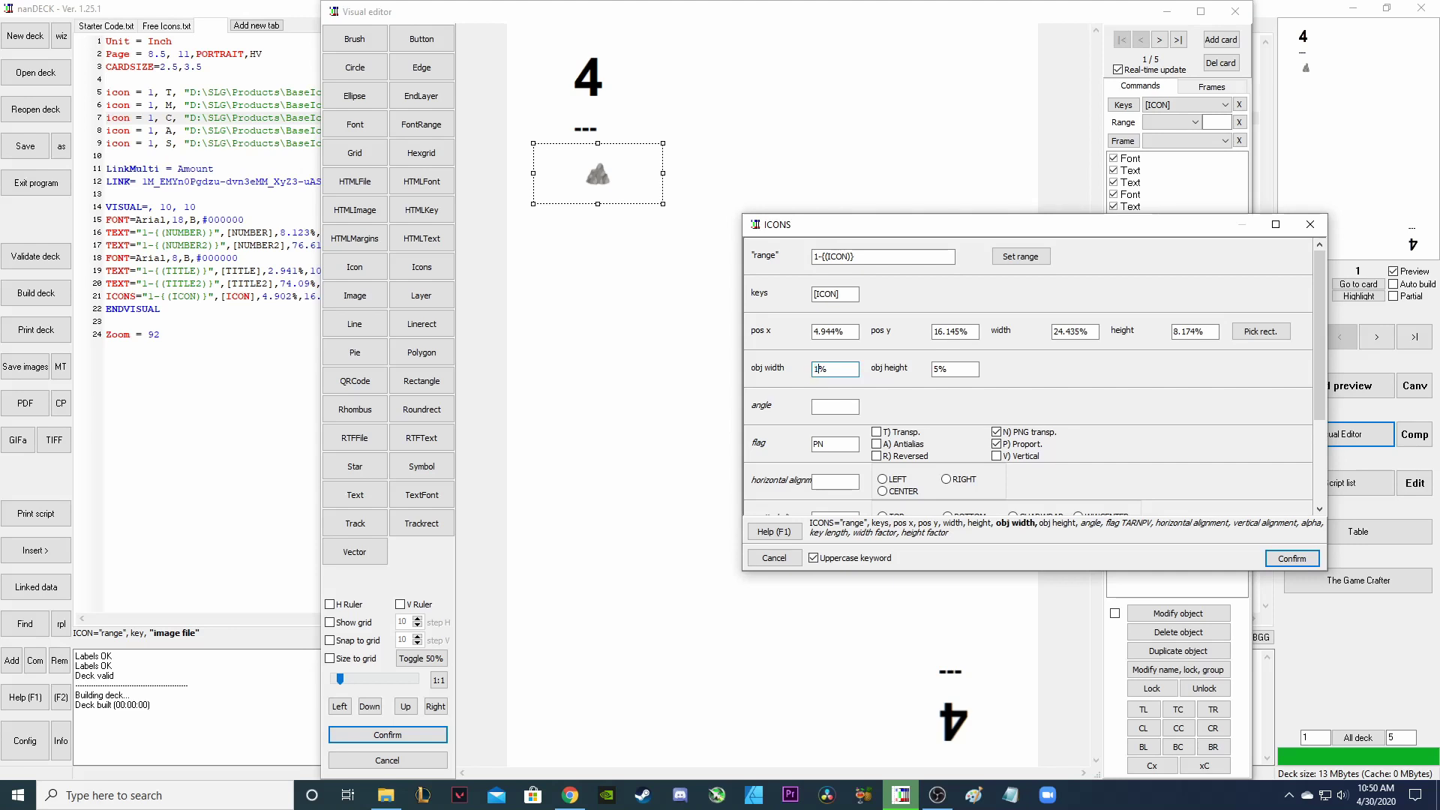
type("1")
double_click(936, 368)
type("11")
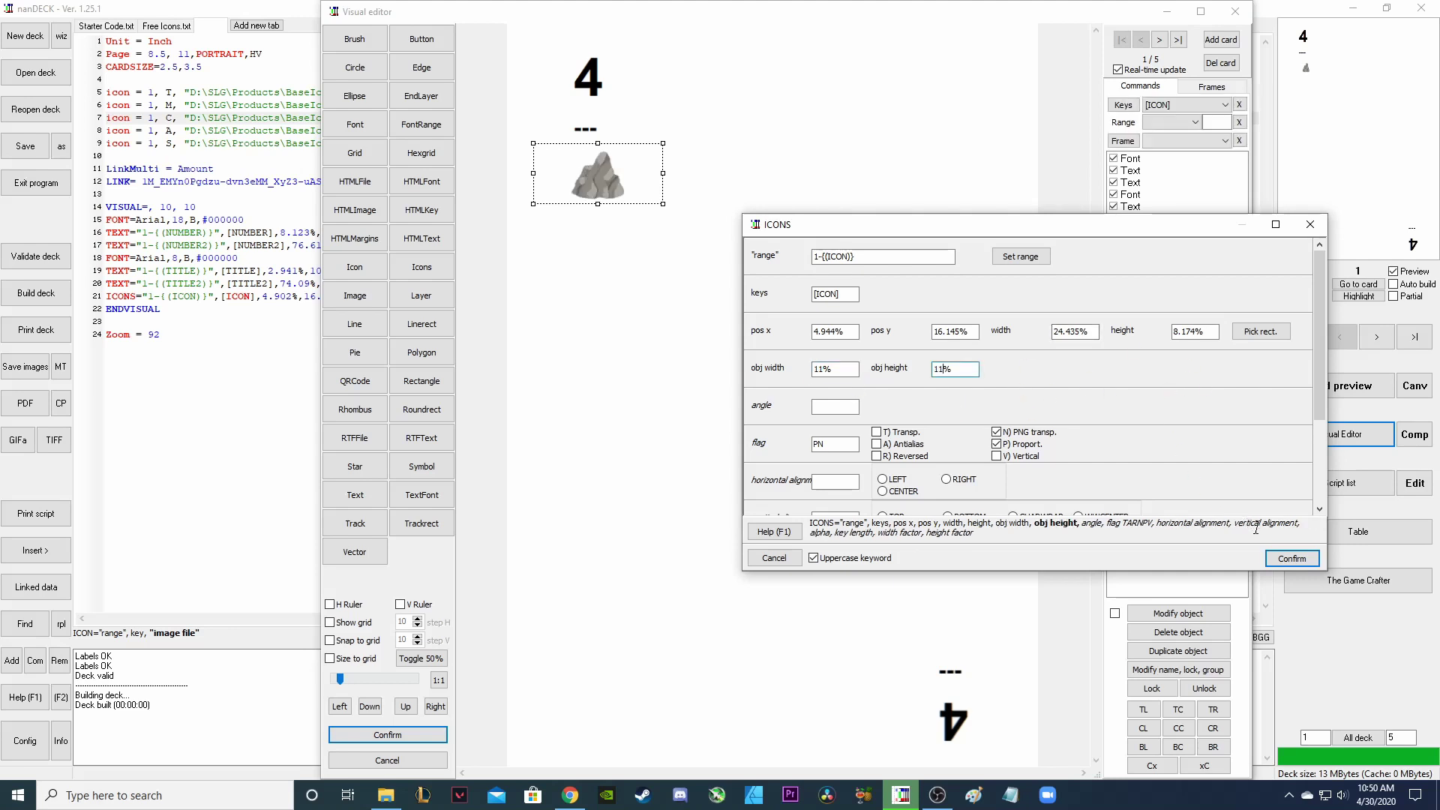
left_click(1290, 559)
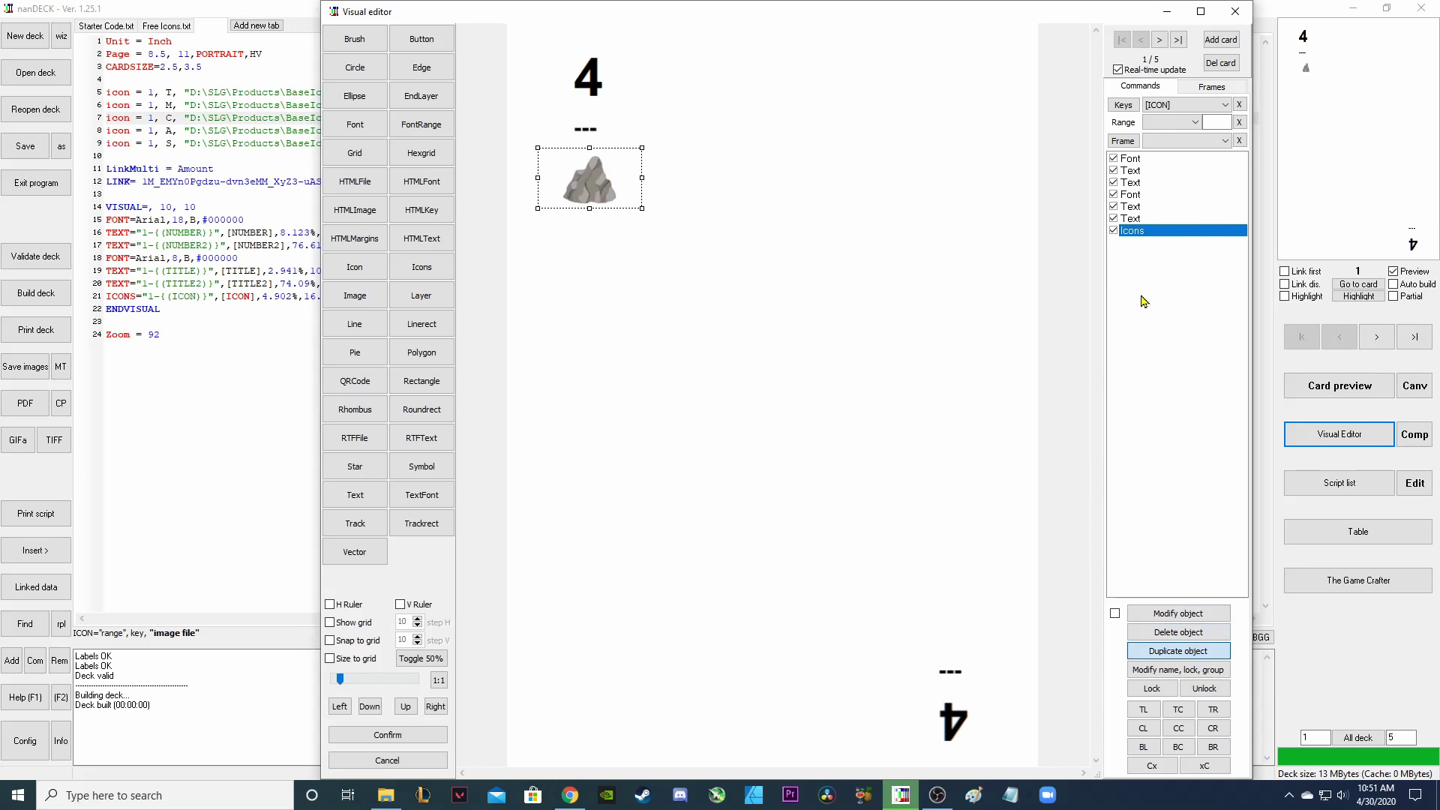
Key the duplicated icon to [ICON2], rotate it 180° and move it to the bottom corner.
double_click(1140, 249)
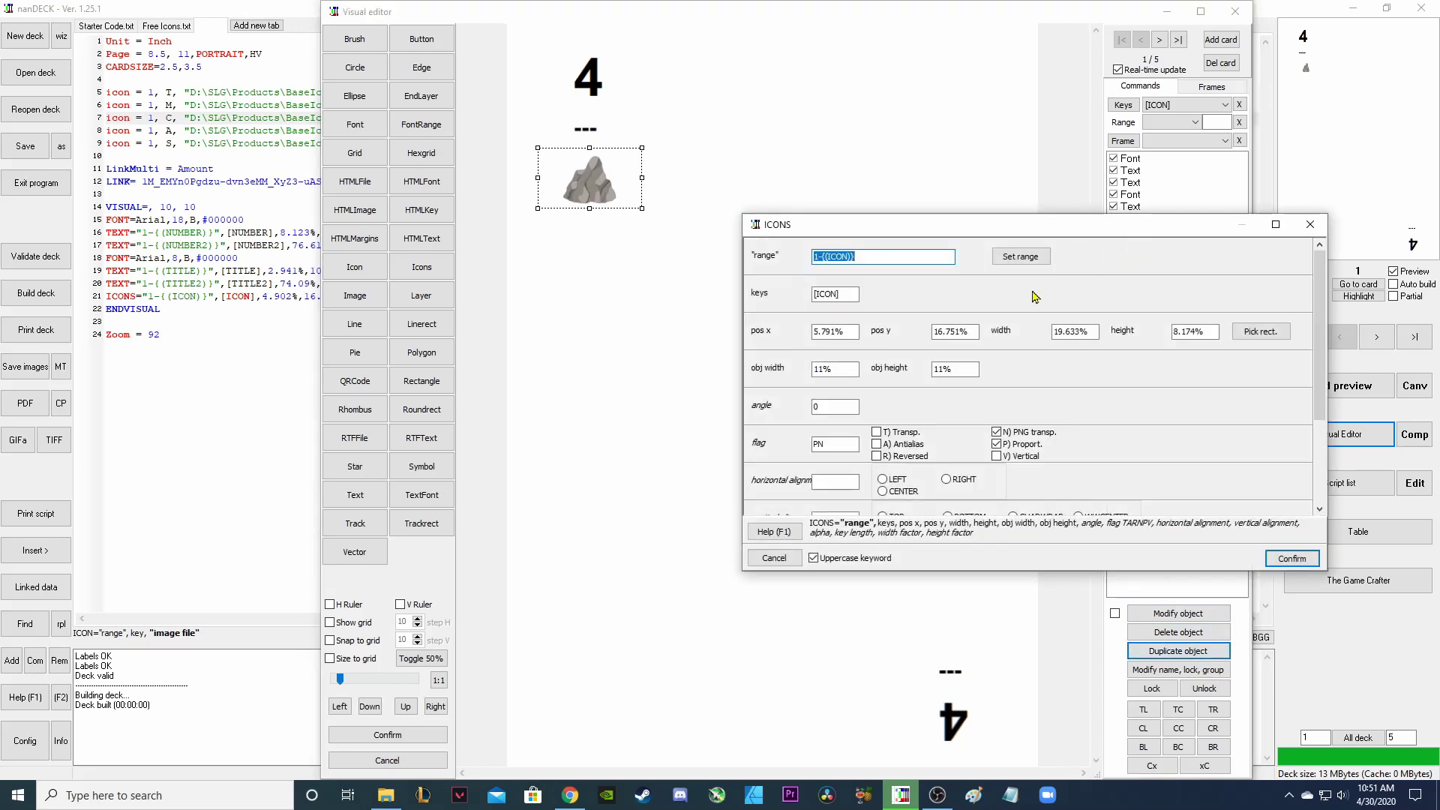
double_click(847, 294)
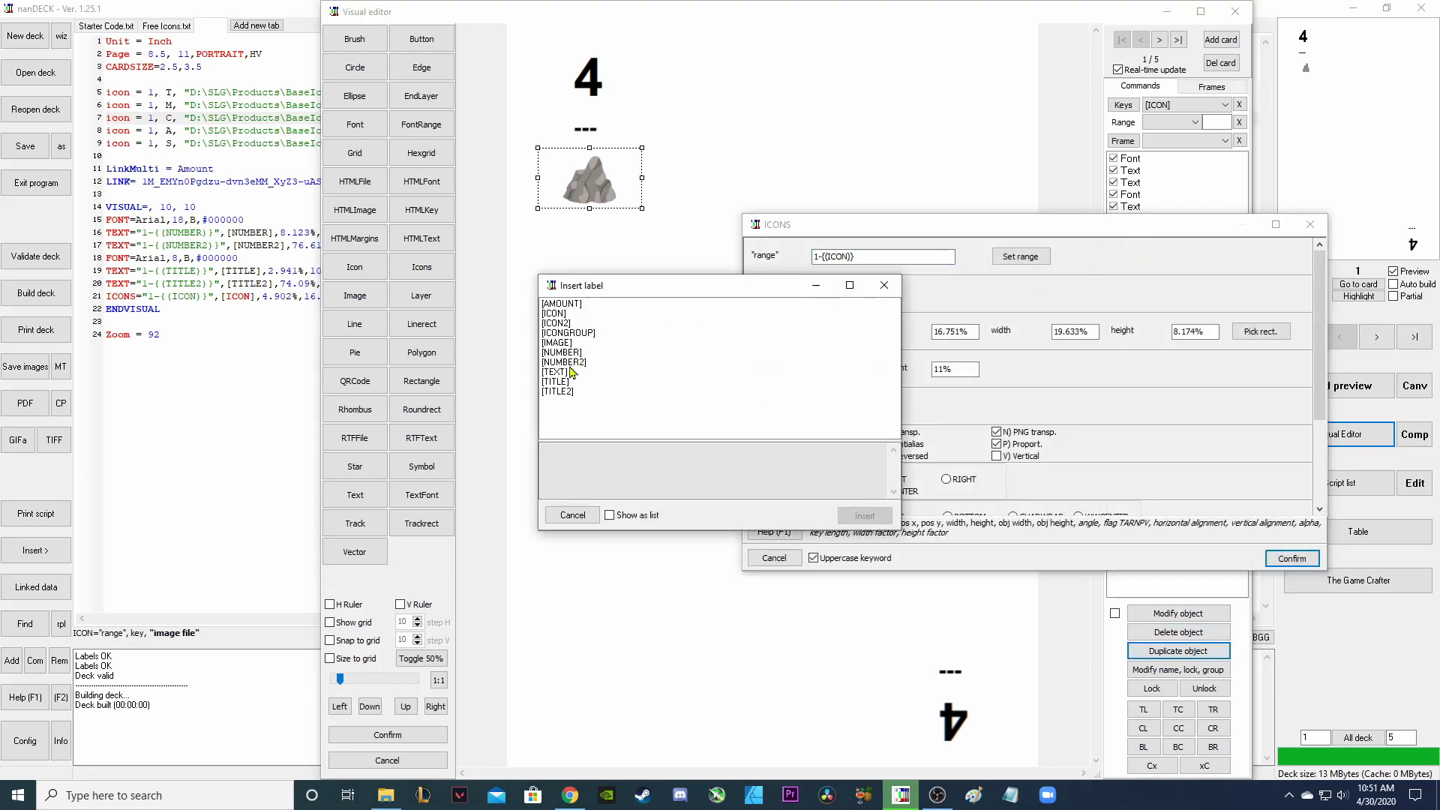
left_click(556, 322)
left_click(864, 515)
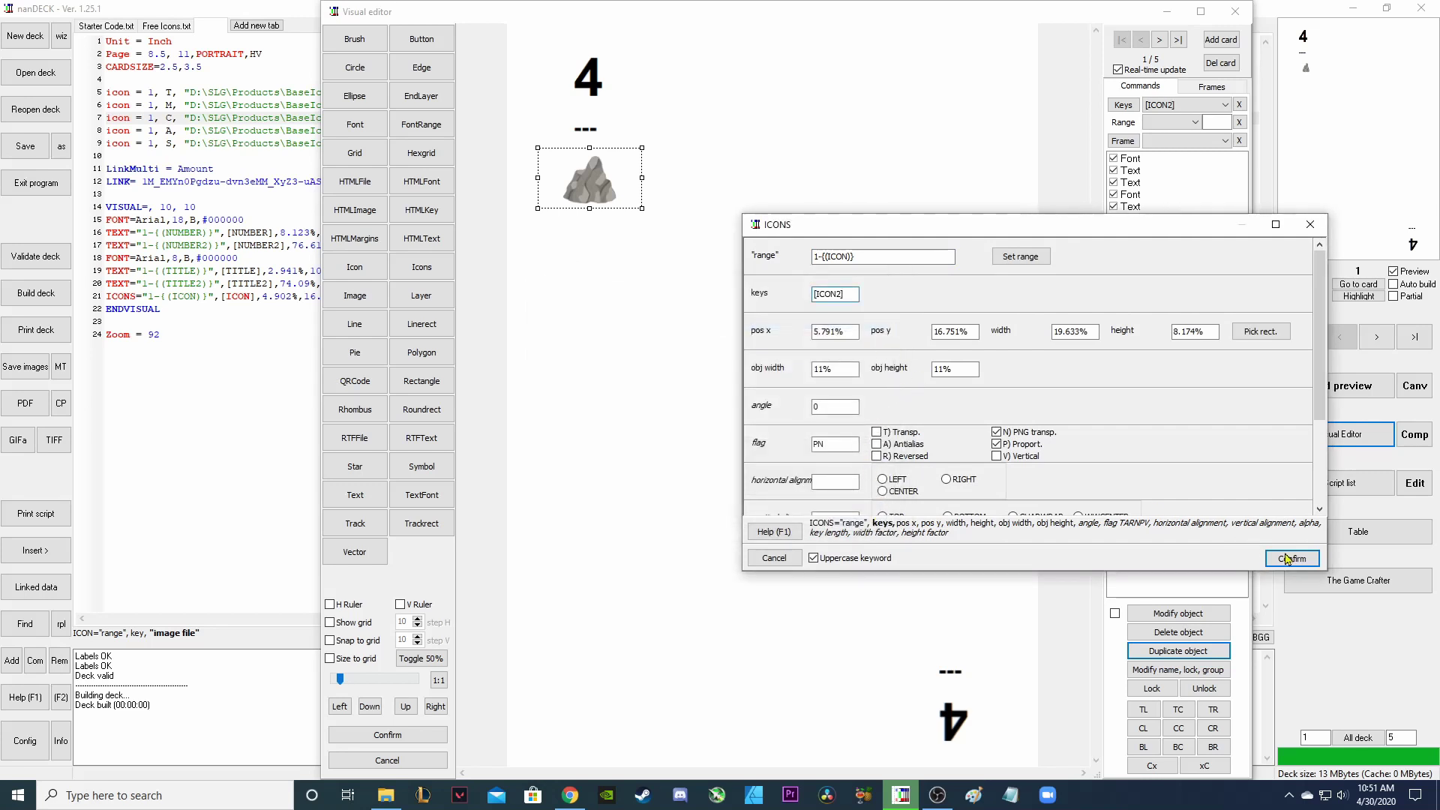
left_click(811, 405)
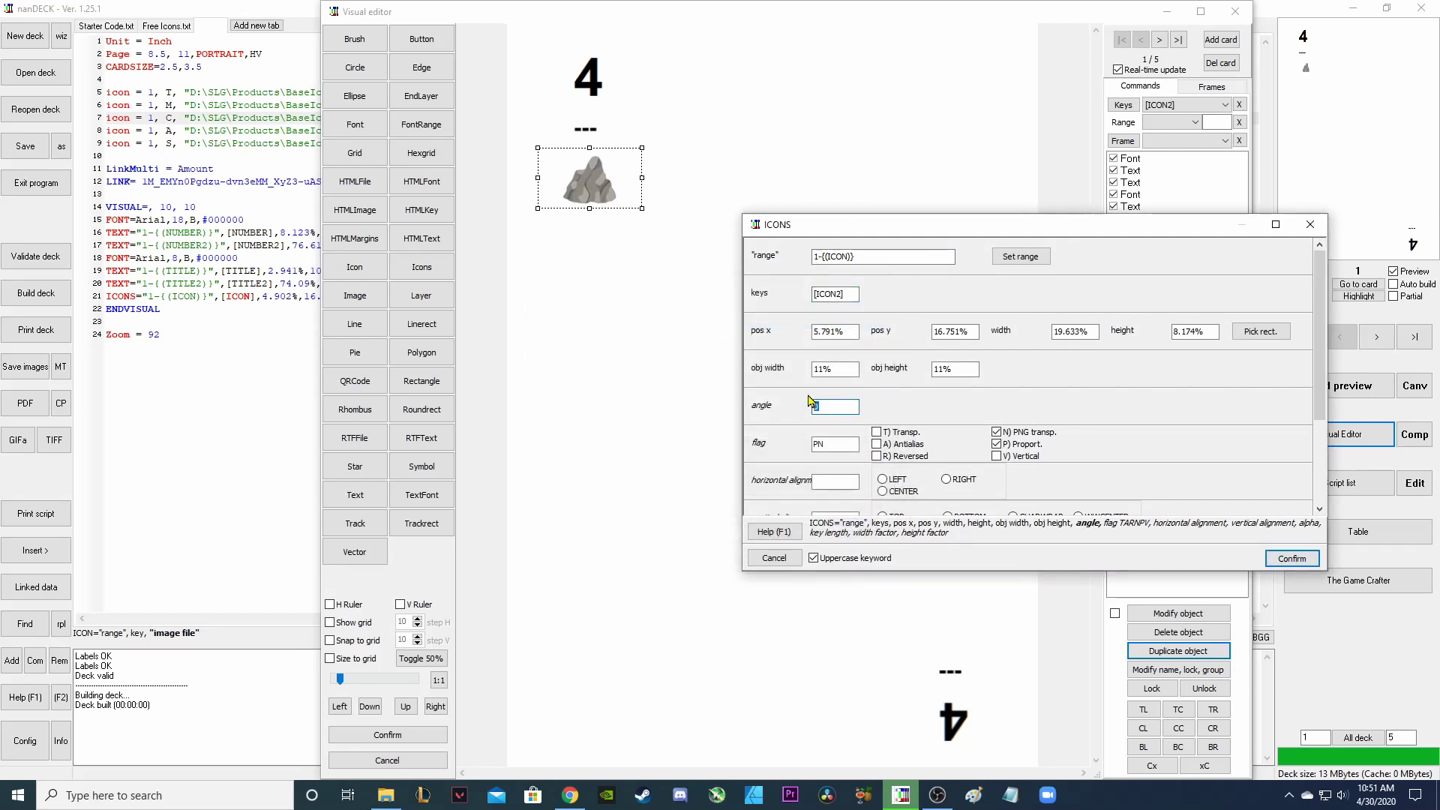
type("180")
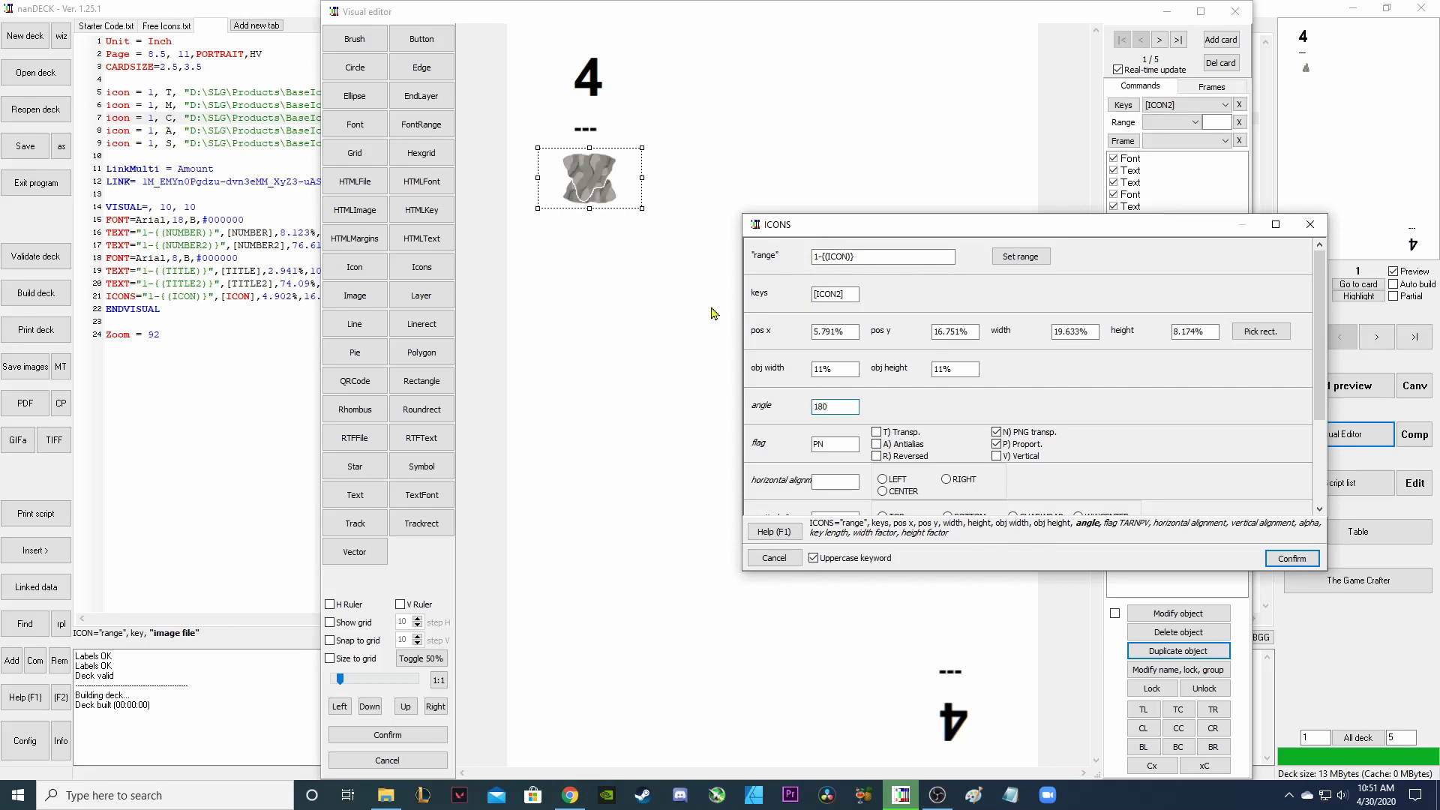
left_click(1297, 561)
left_click_drag(593, 180, 955, 629)
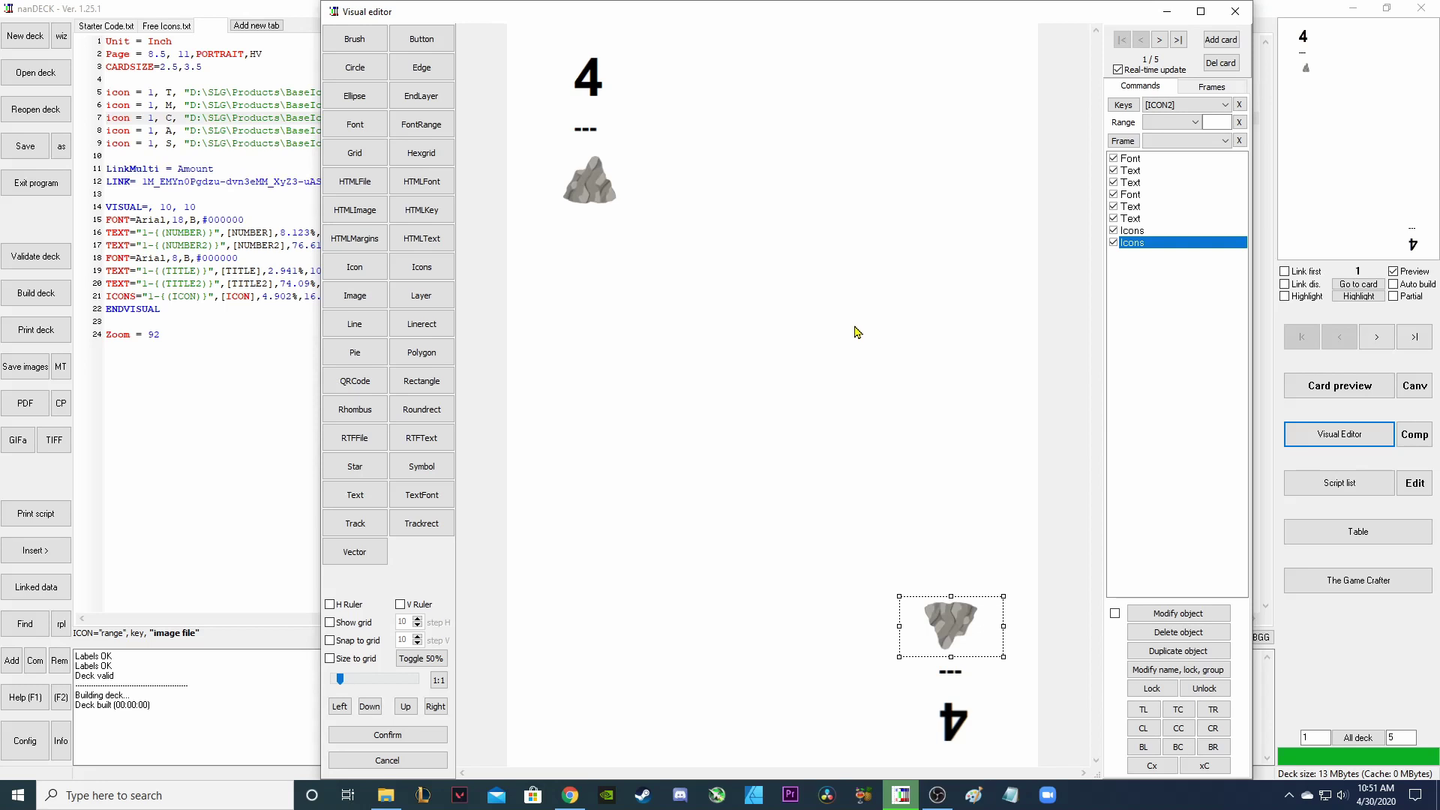
Copy the image paths in cells G2:G6 from the Google Sheet.
key("alt+Tab")
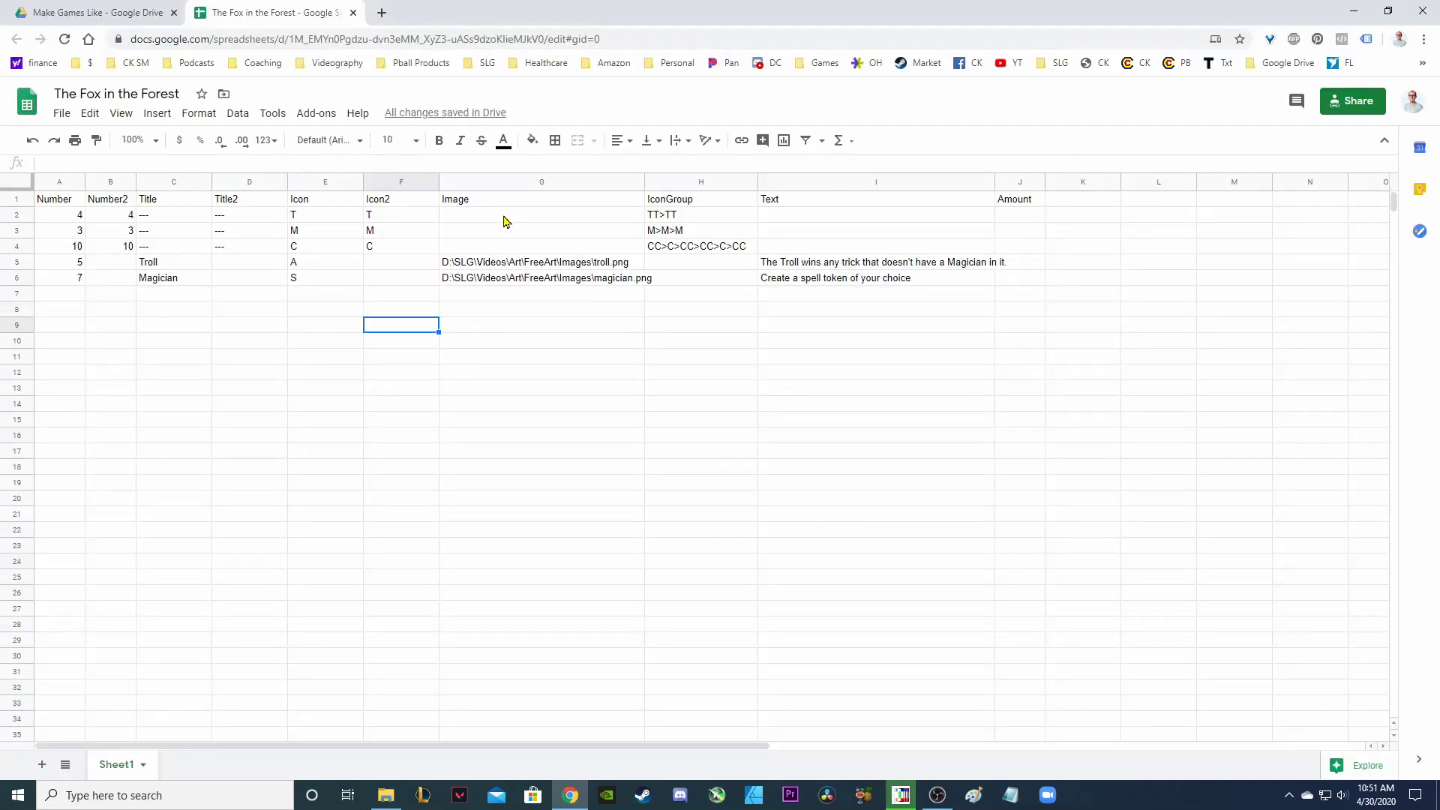
left_click_drag(503, 221, 540, 283)
key("ctrl+c")
key("alt+Tab")
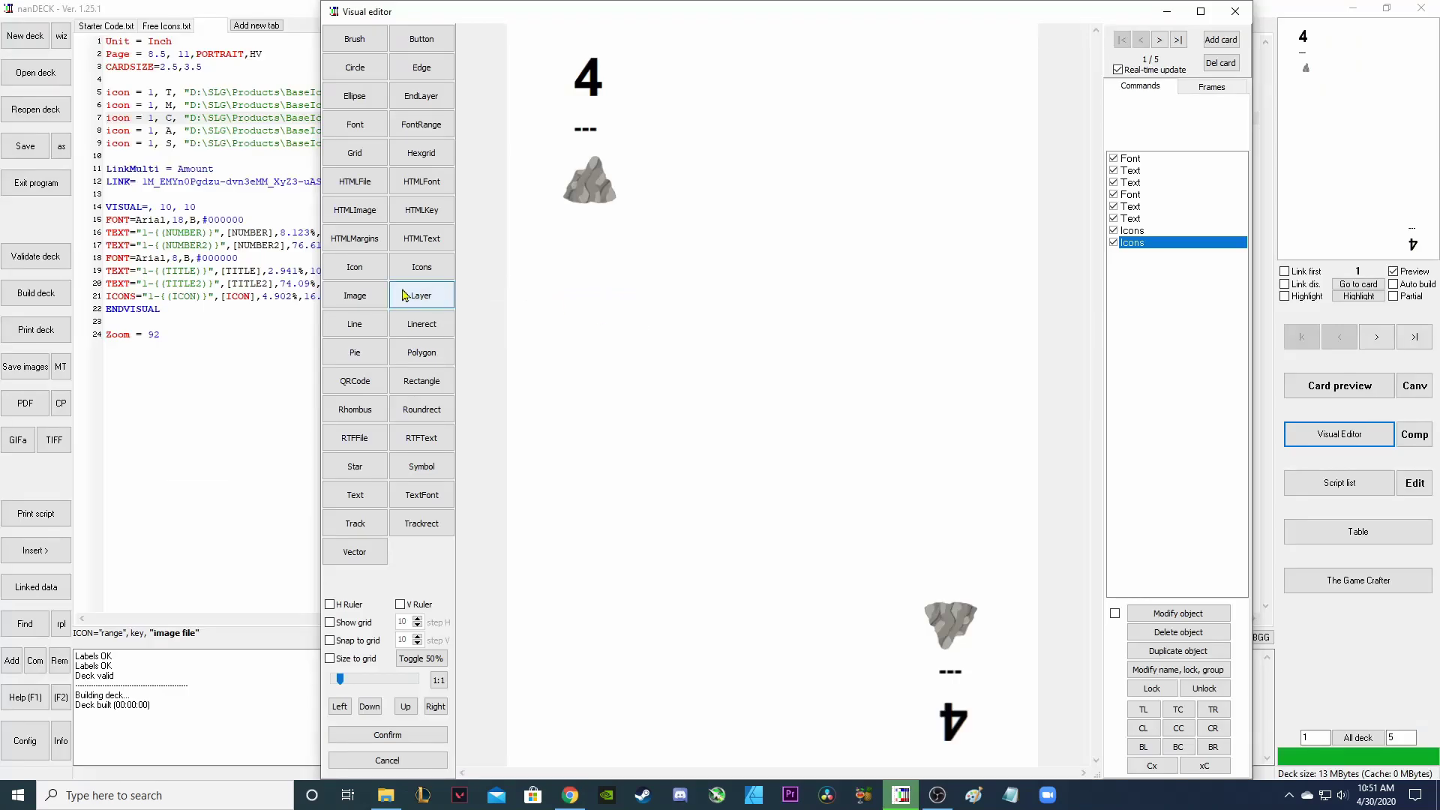
Add an Image object and shrink it into the card's centre.
left_click(367, 295)
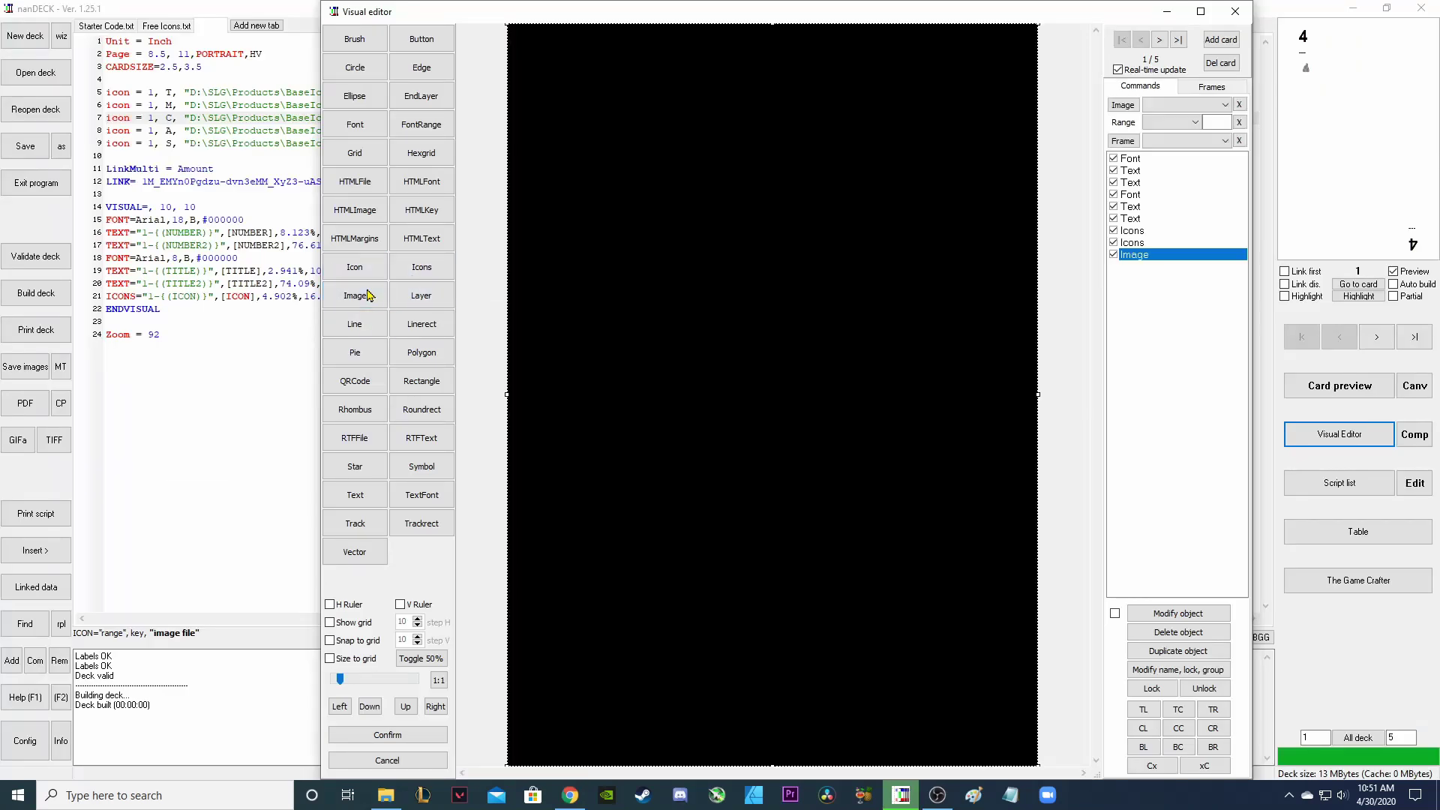
left_click_drag(561, 98, 674, 373)
left_click_drag(843, 525, 741, 383)
Bind the image to the [IMAGE] label with PNG transparency and proportional scaling.
double_click(739, 383)
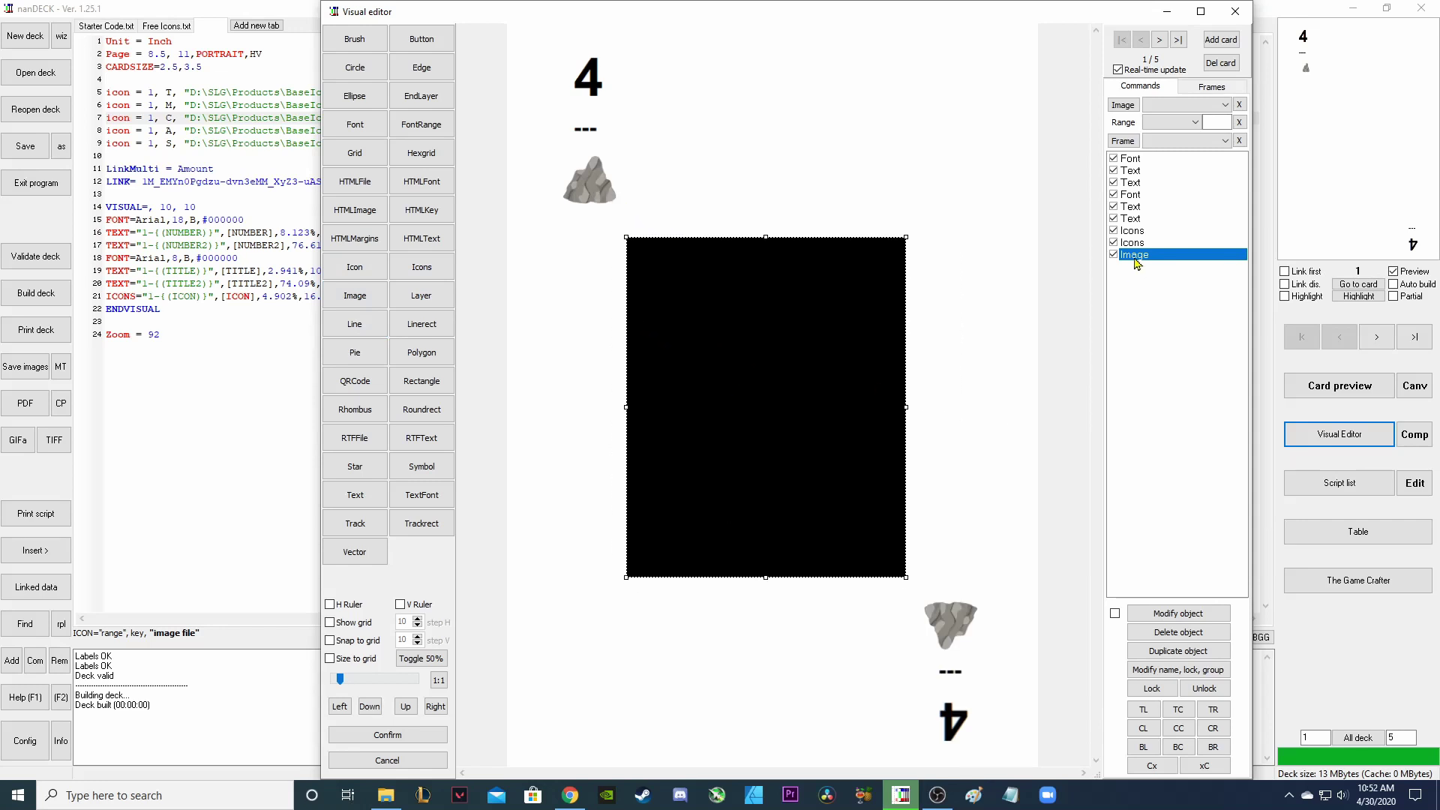
left_click(846, 294)
double_click(845, 294)
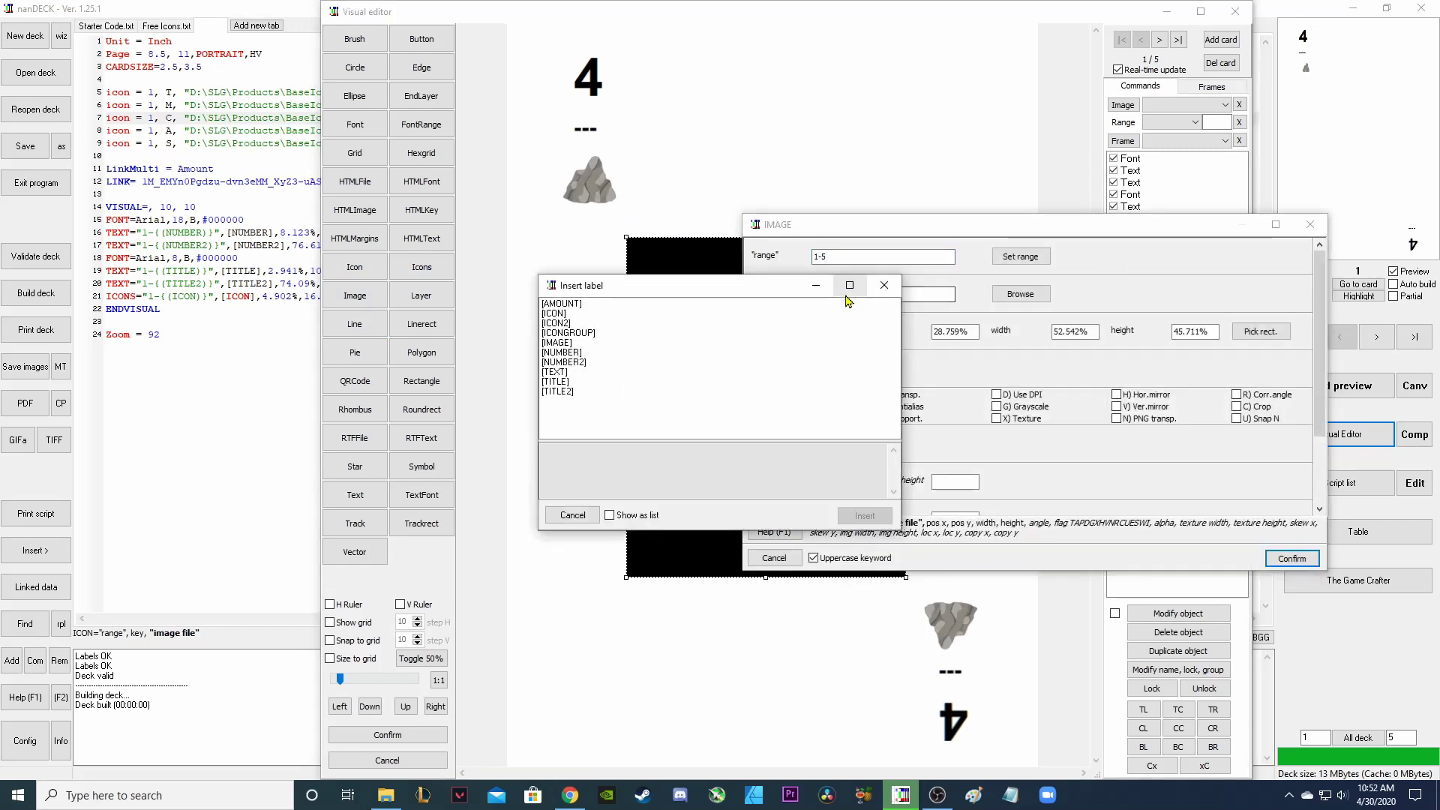
left_click(566, 345)
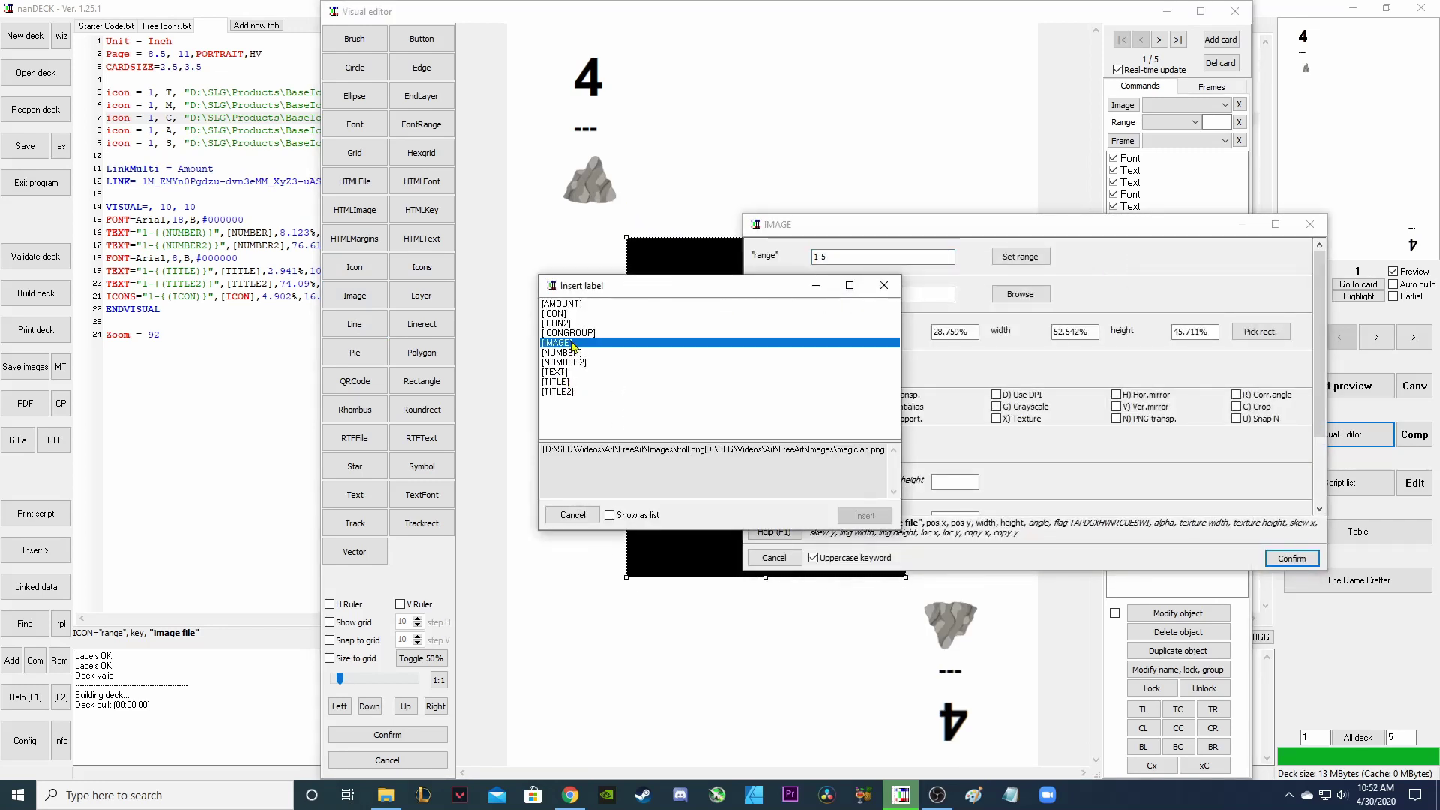
left_click(857, 515)
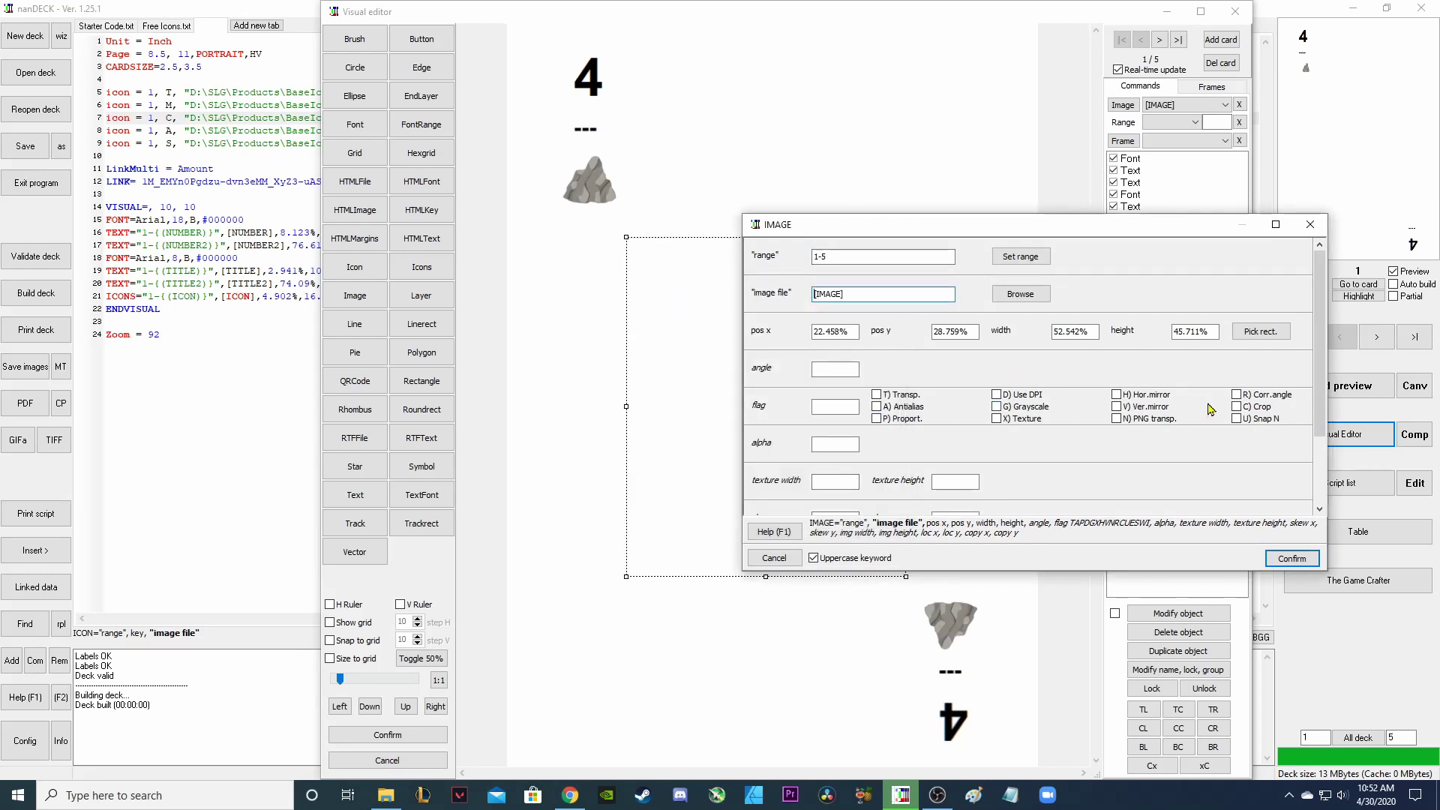
left_click(1116, 418)
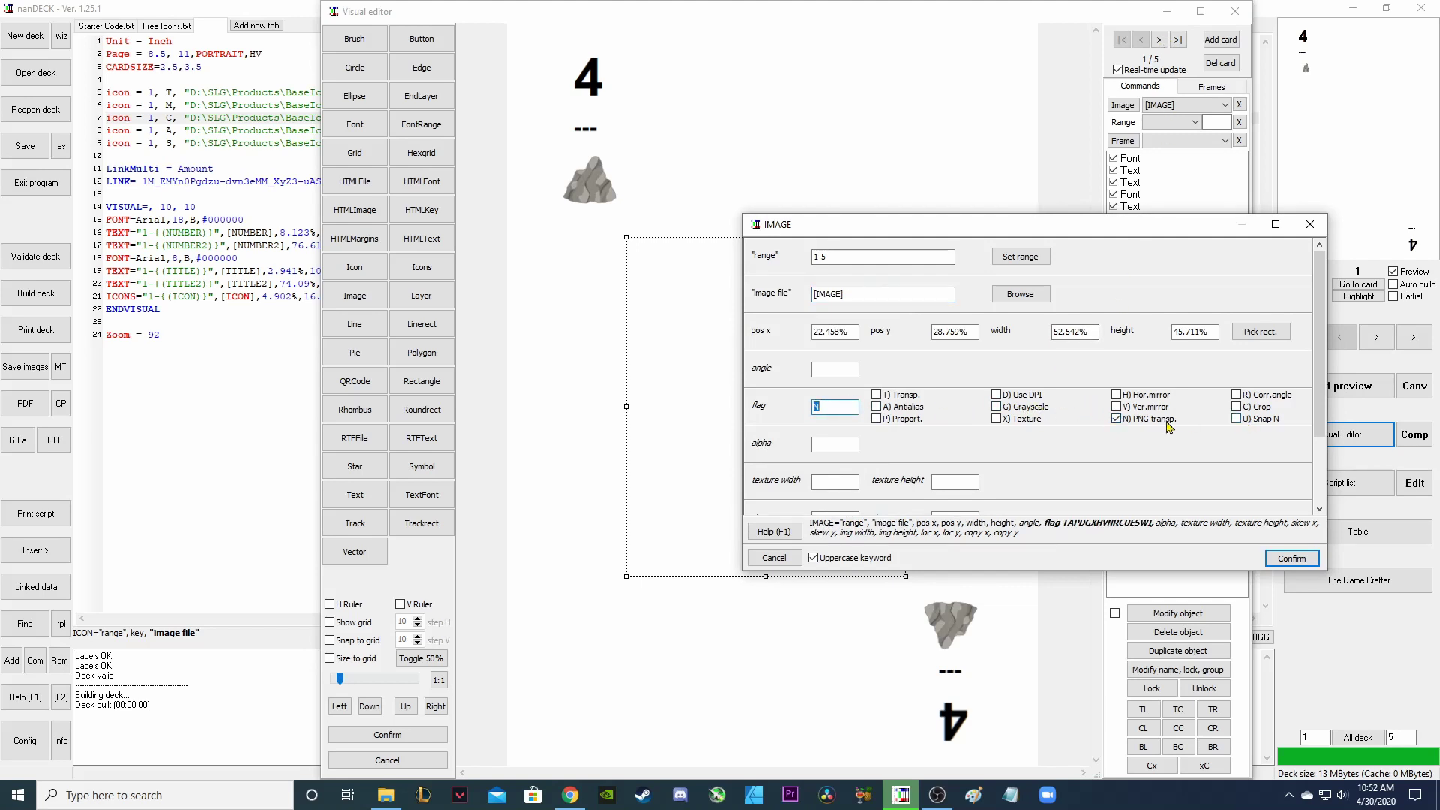
left_click(877, 419)
left_click(1273, 564)
scroll(1164, 437, "down", 3)
left_click(1275, 559)
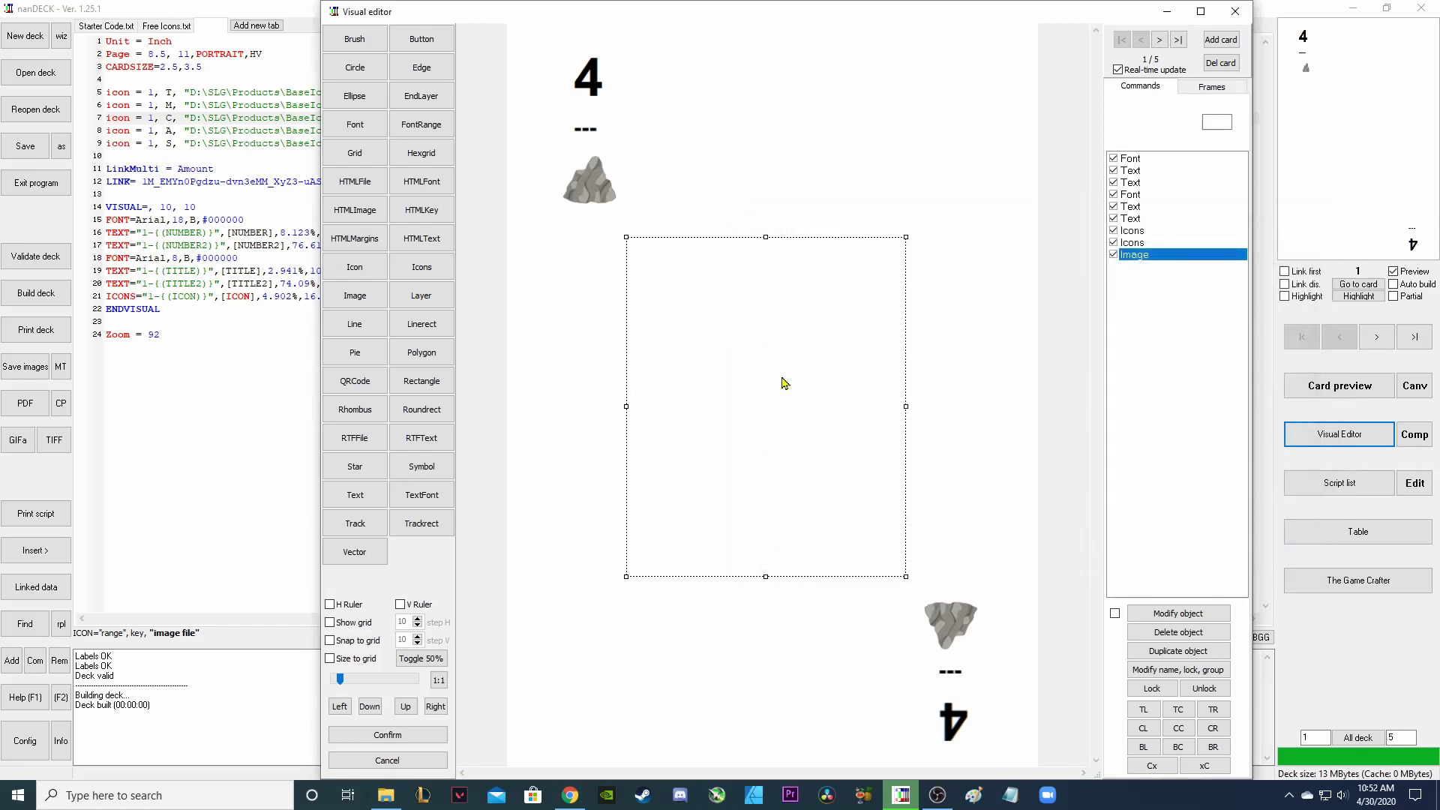
Page through the Troll and Magician cards, then check the Sheet's IconGroup entries.
left_click(1160, 40)
left_click(1159, 40)
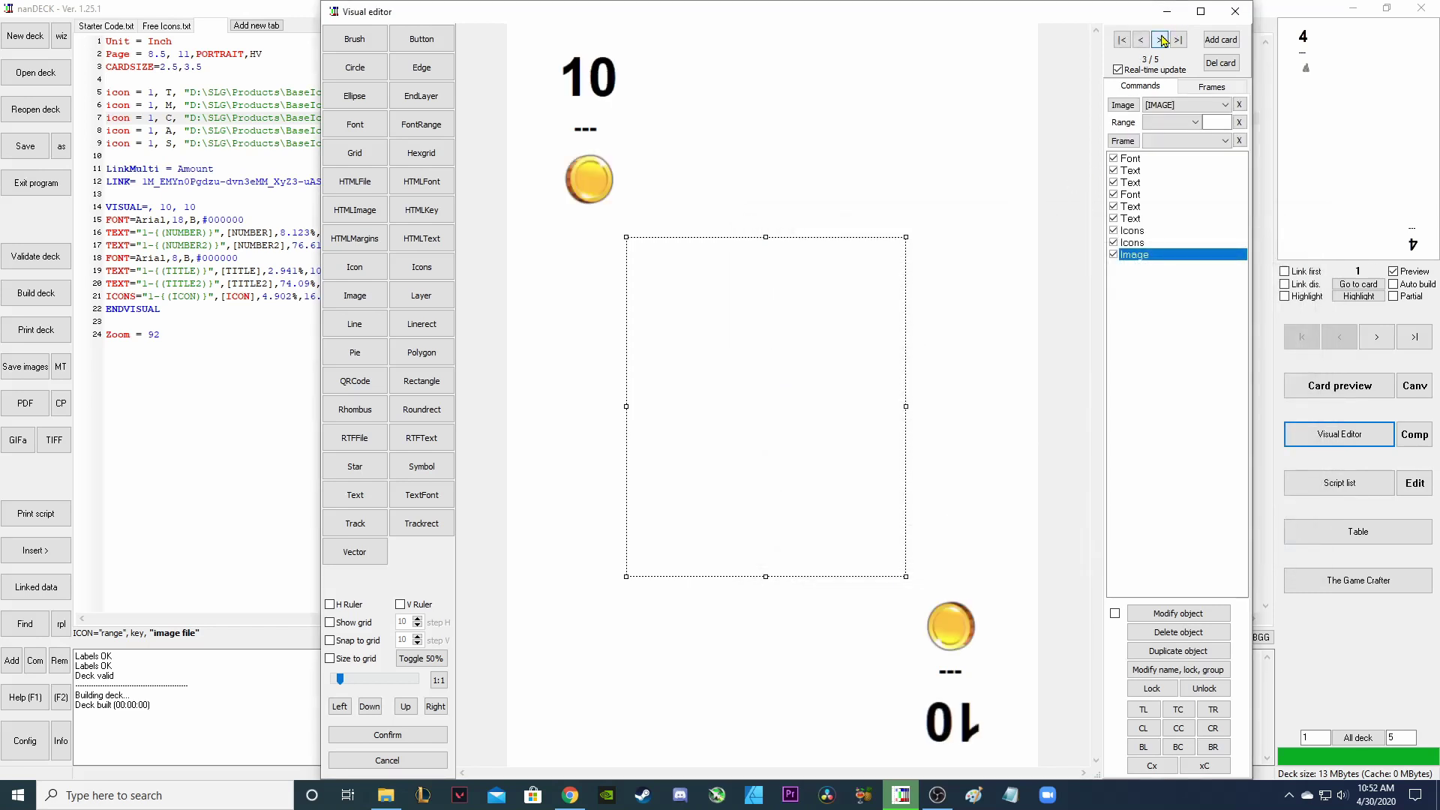
left_click(1160, 40)
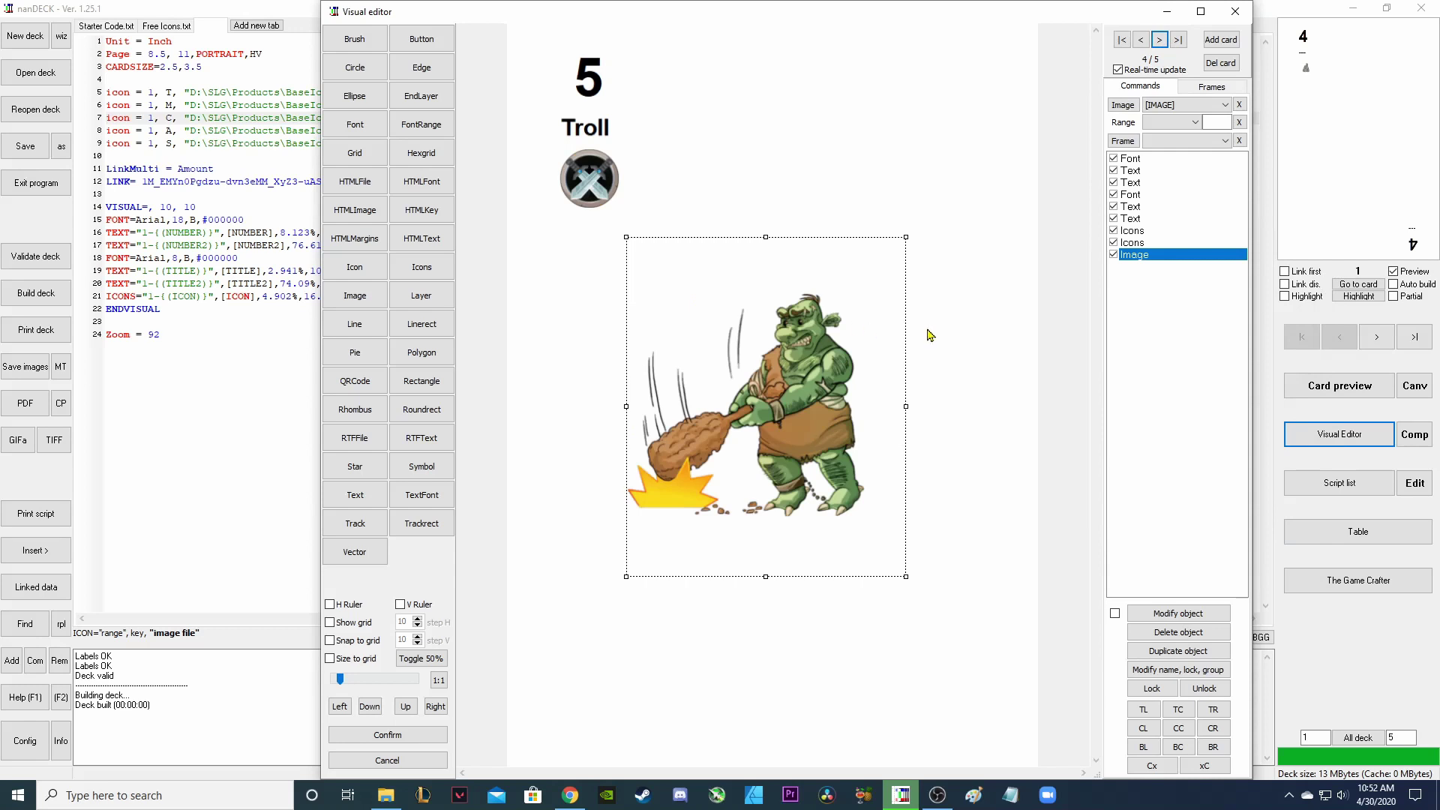
left_click(1160, 41)
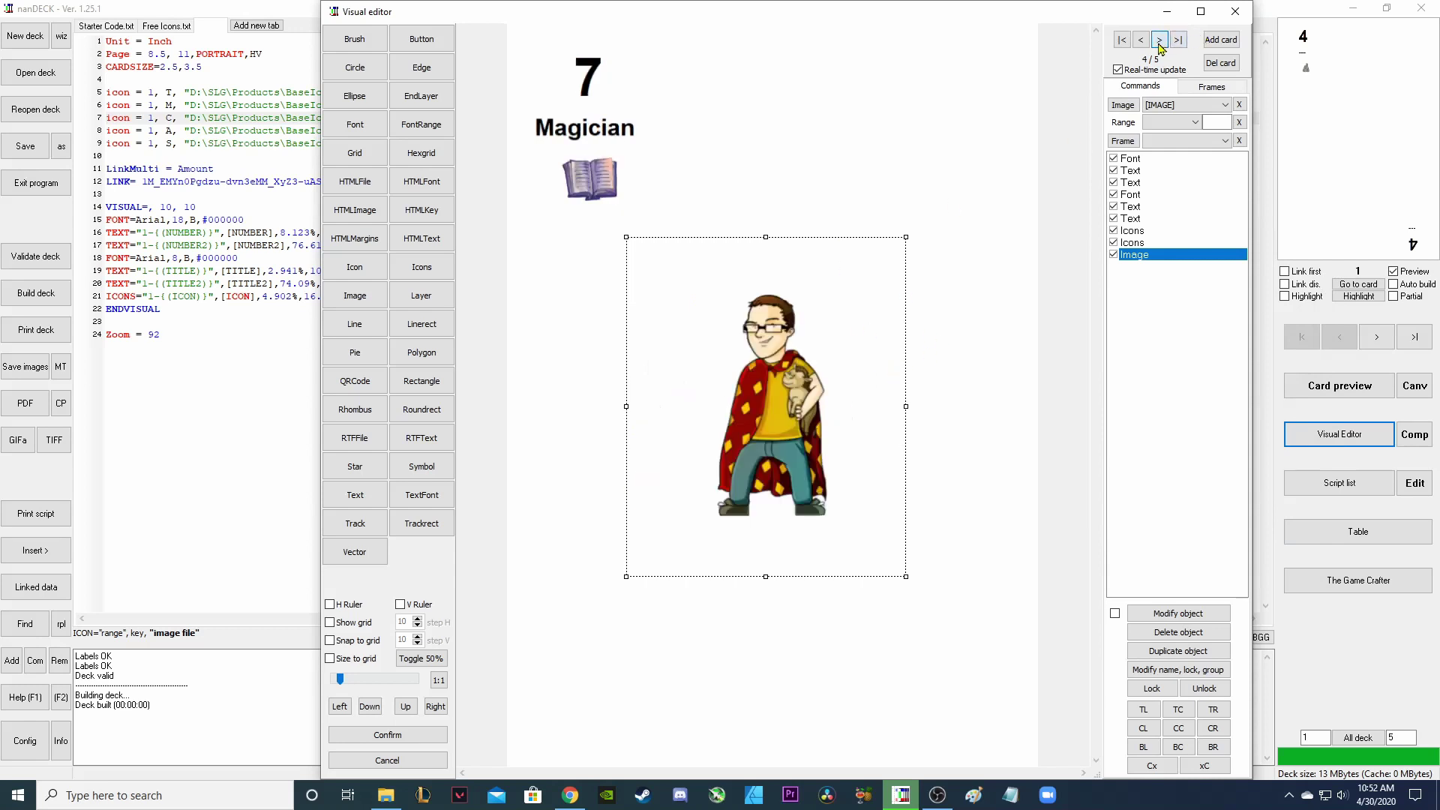
left_click(1146, 41)
key("alt+Tab")
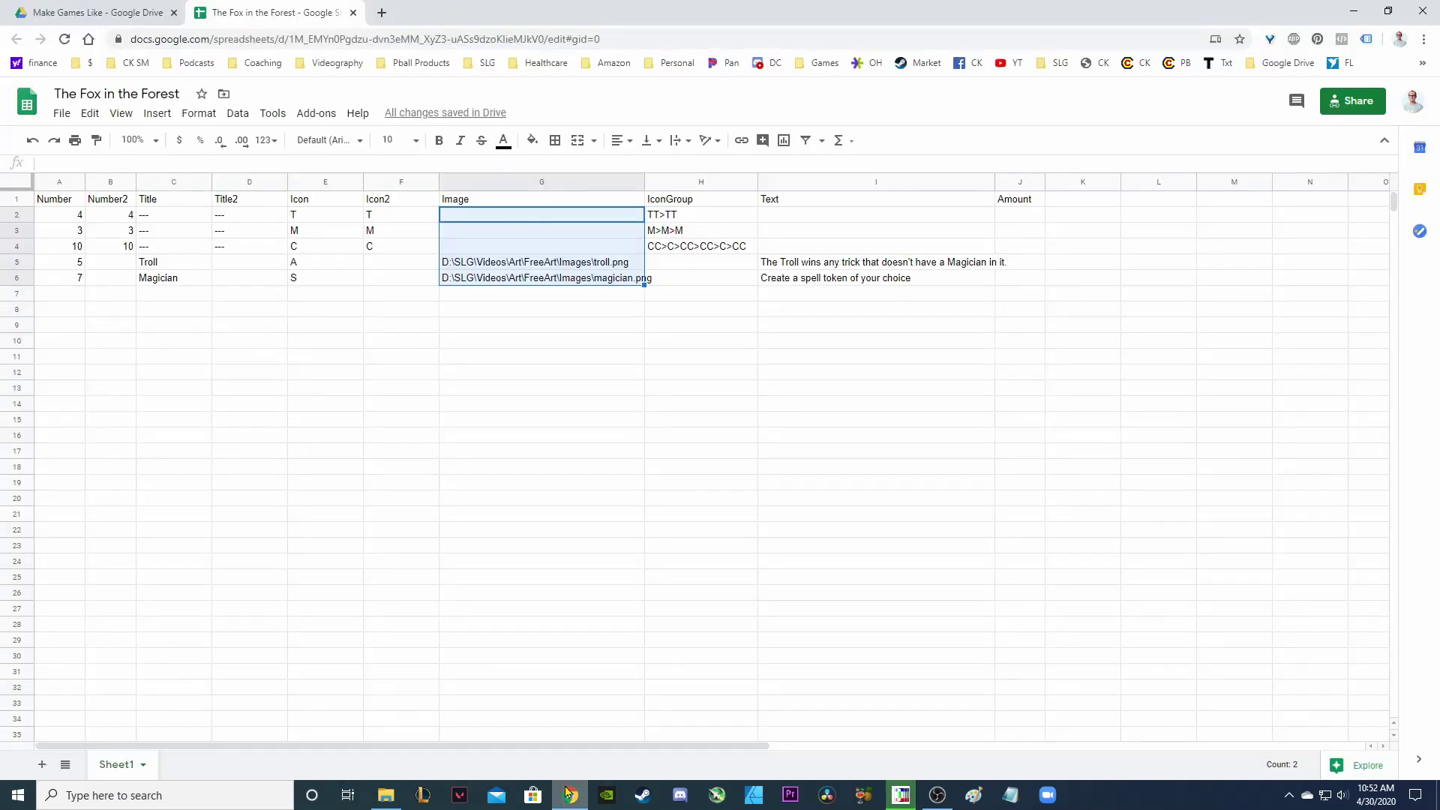
left_click_drag(684, 205, 704, 281)
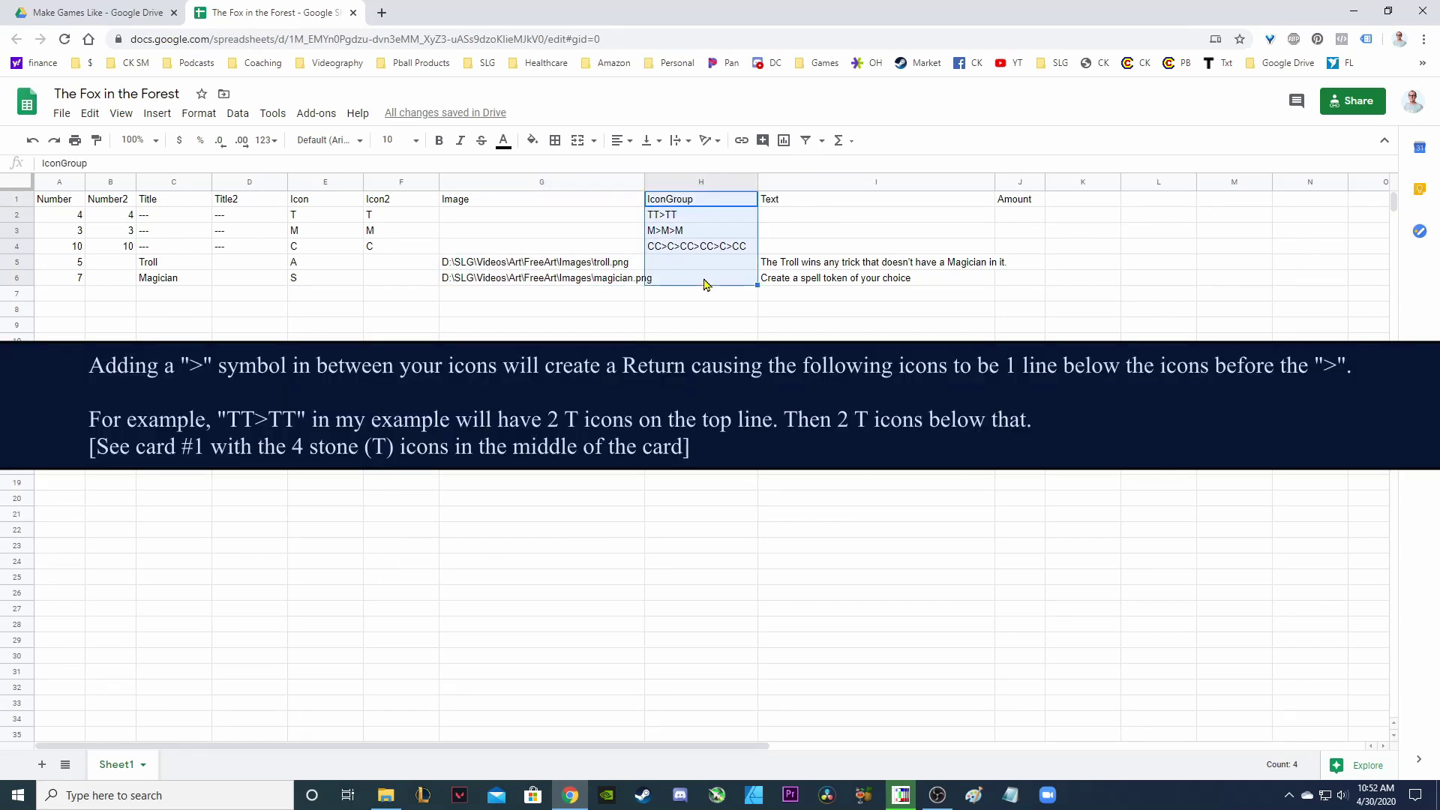
key("alt+Tab")
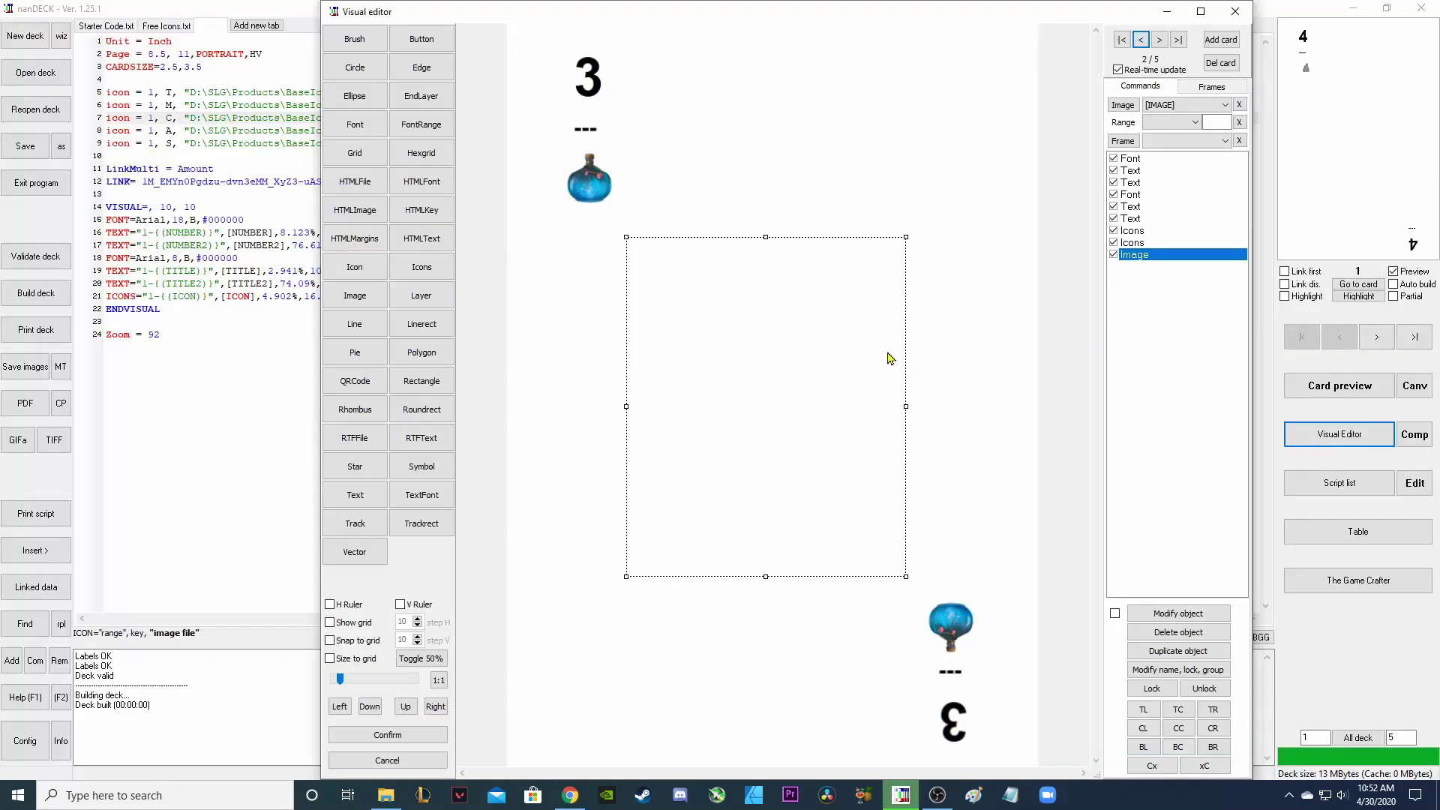
Add a new Icons object and size its area in the middle of the card.
left_click(405, 270)
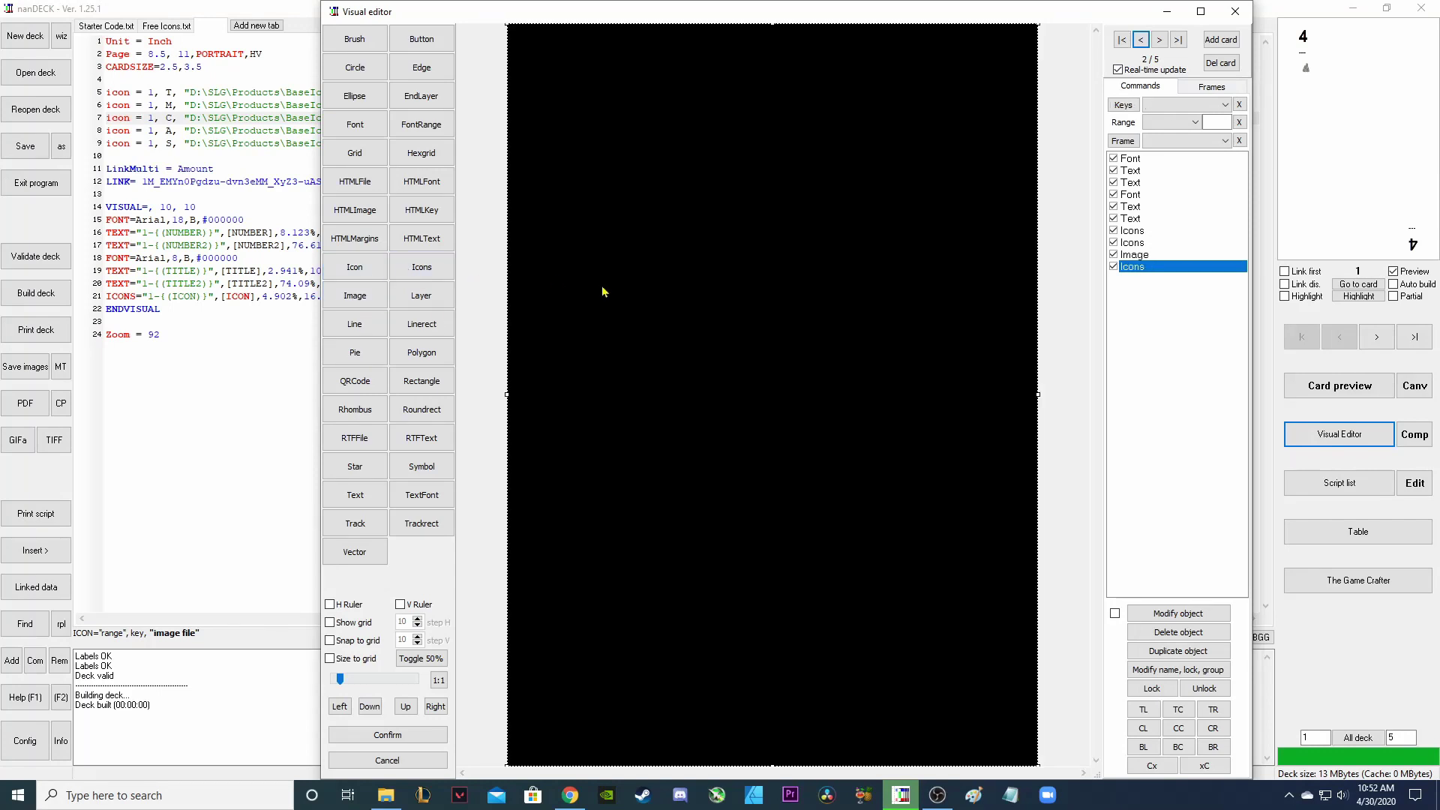
left_click_drag(504, 25, 746, 345)
left_click_drag(1038, 593, 951, 592)
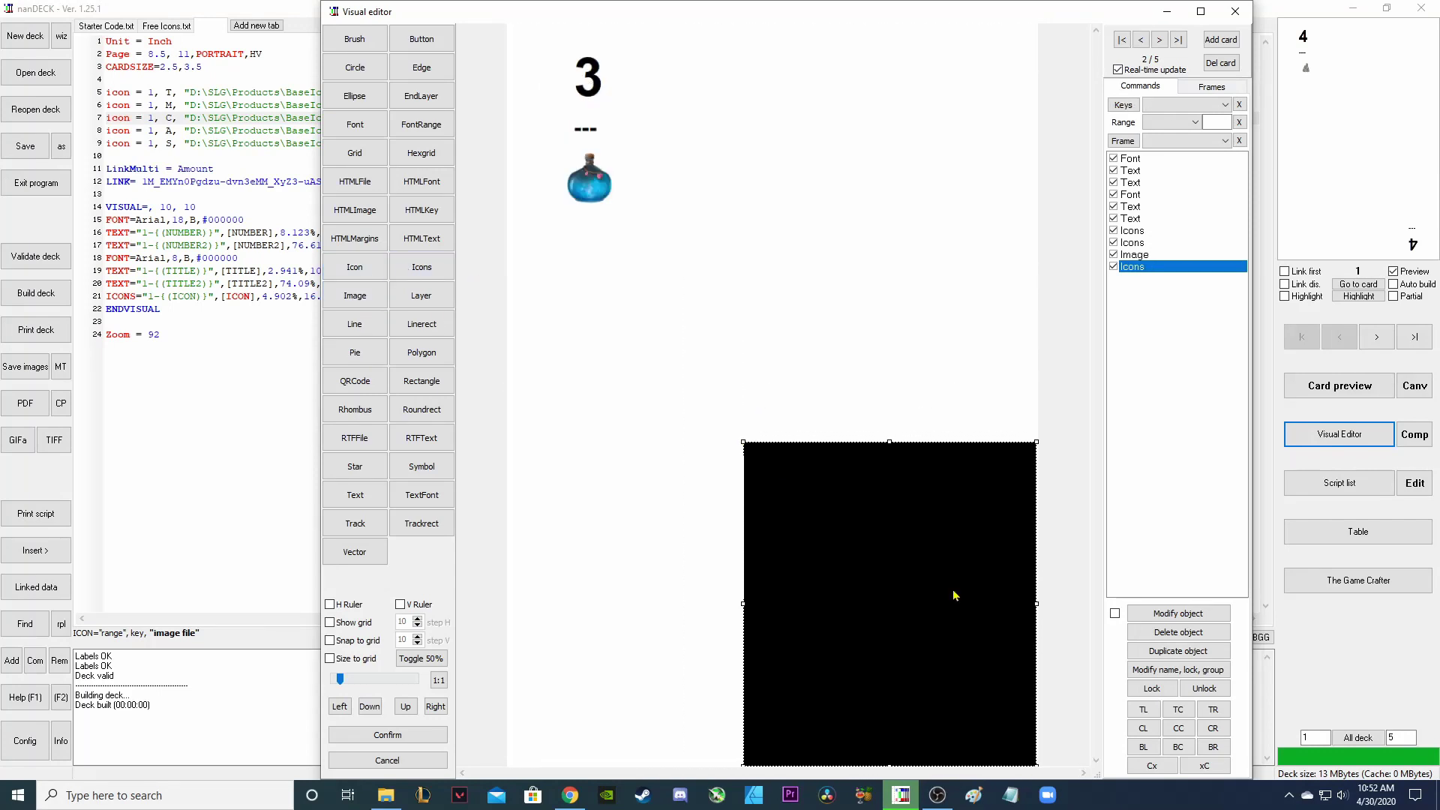
left_click_drag(825, 600, 750, 411)
left_click_drag(774, 248, 773, 197)
left_click_drag(711, 367, 700, 392)
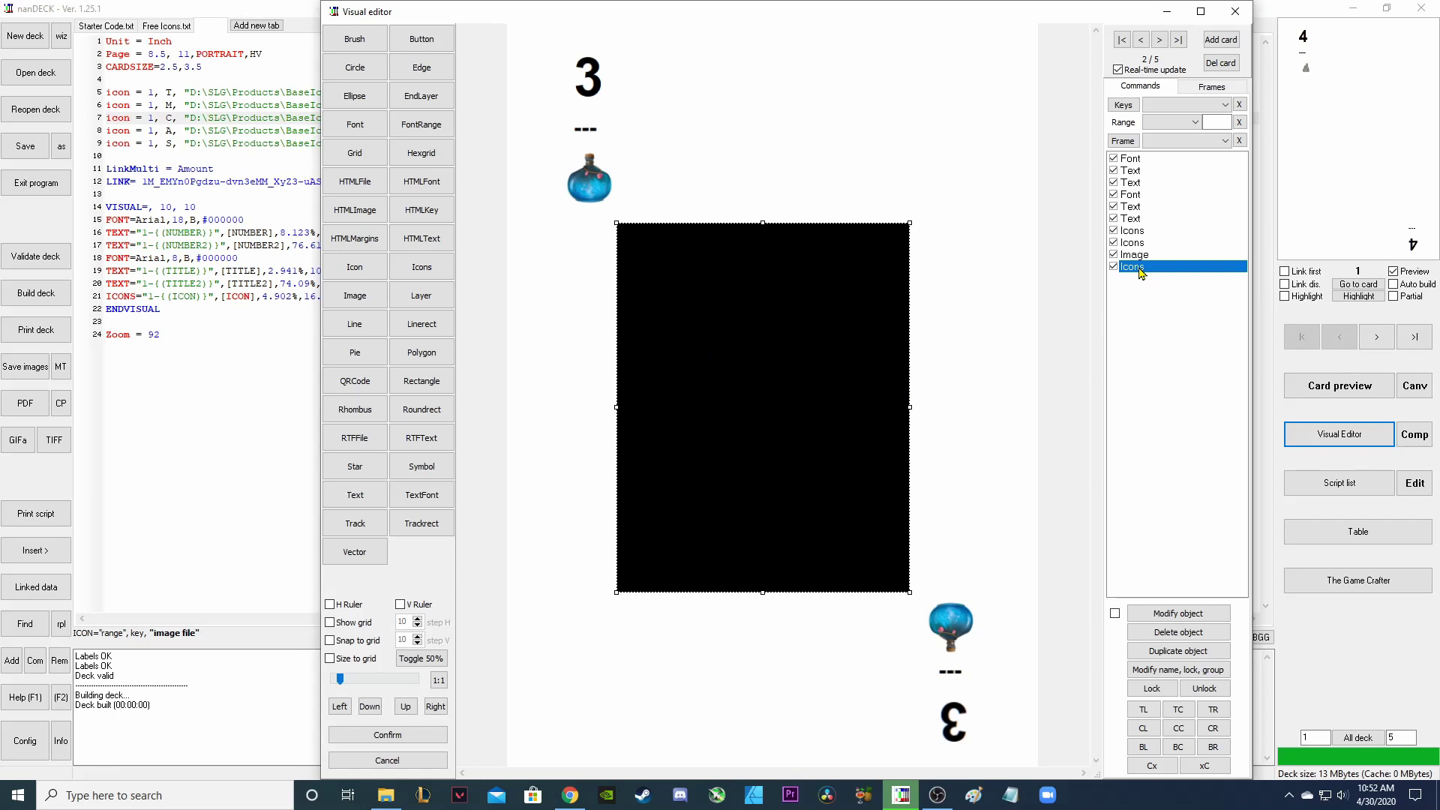
Key the icons to [ICONGROUP] at 8% size, proportional and with PNG transparency.
double_click(1141, 272)
left_click(865, 302)
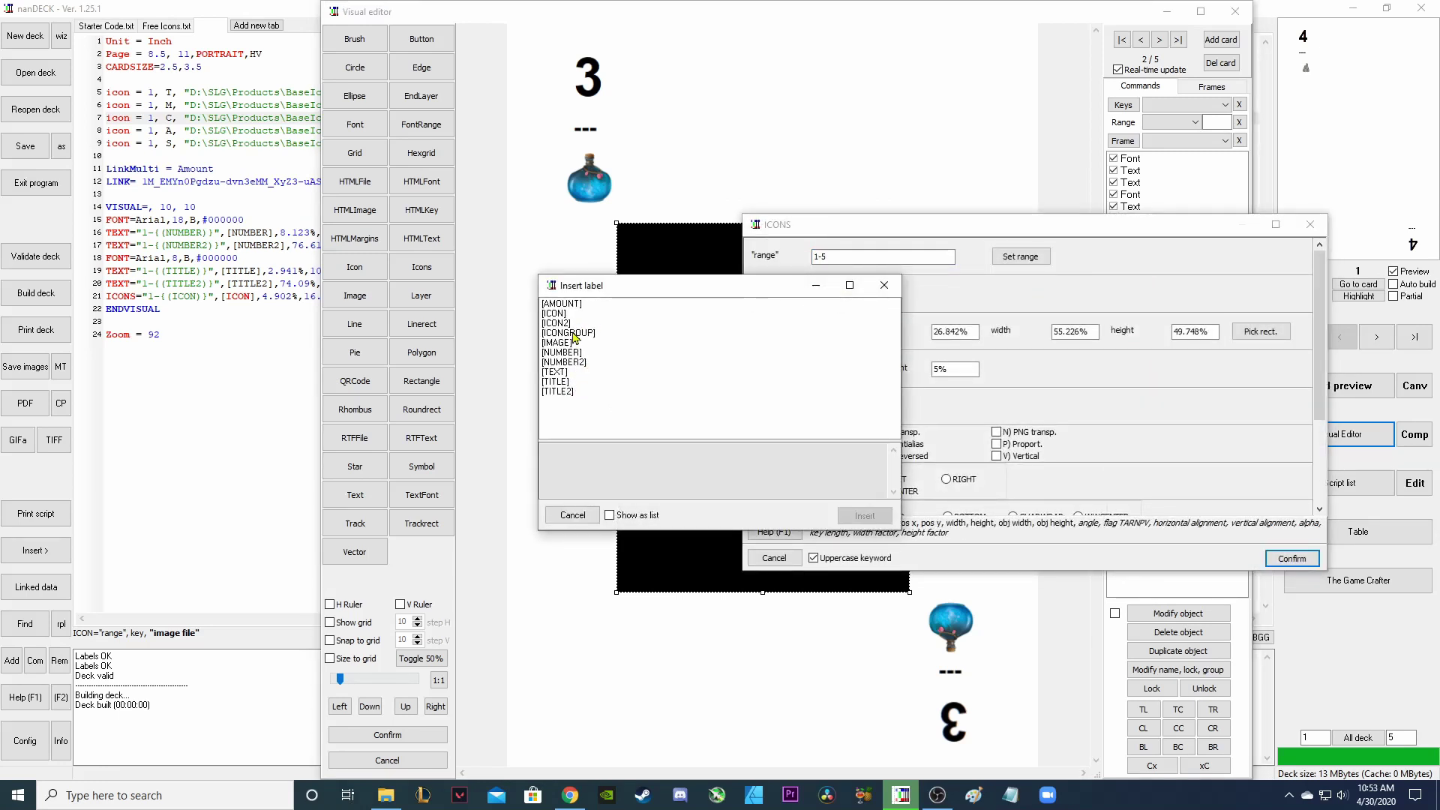
left_click(574, 333)
left_click(864, 516)
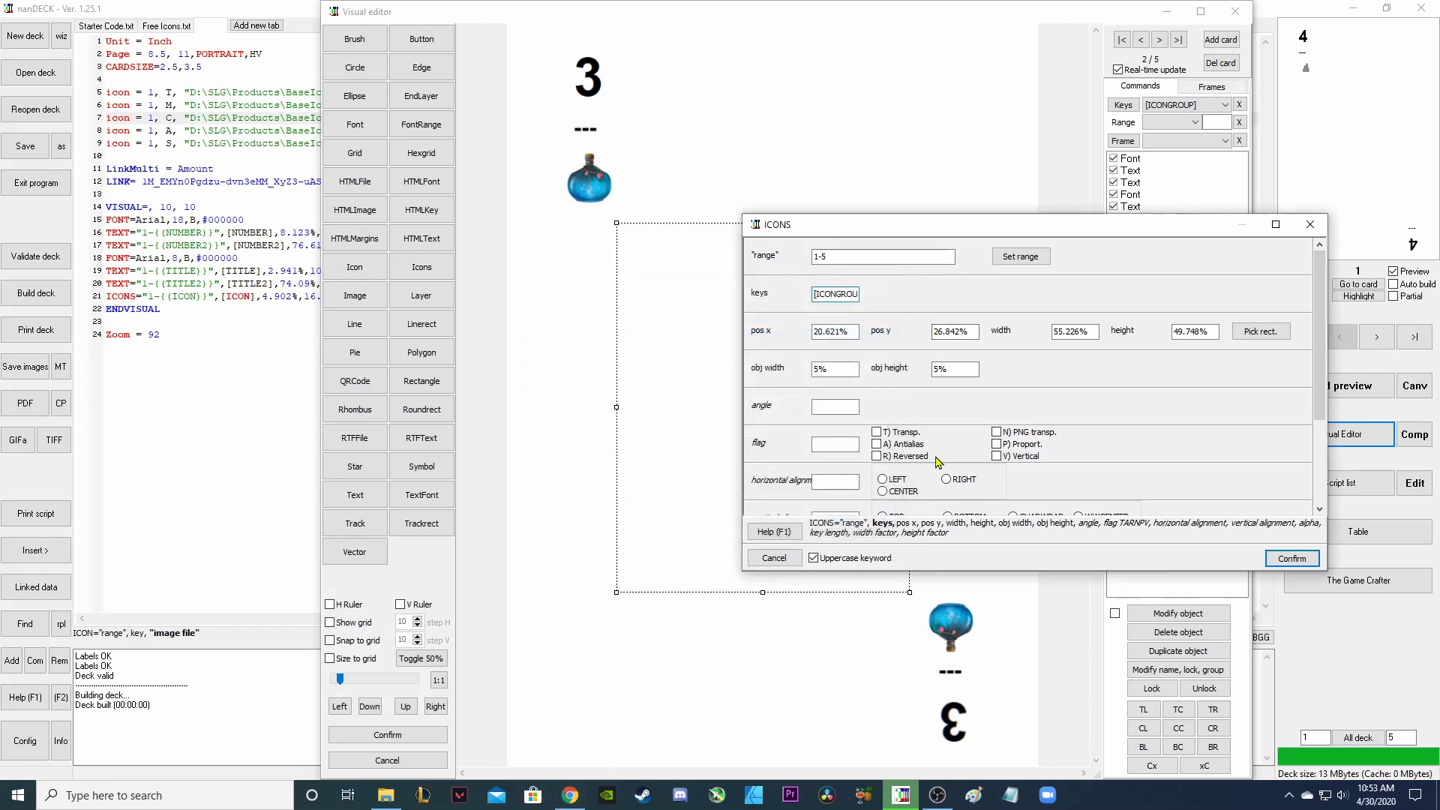
left_click(974, 366)
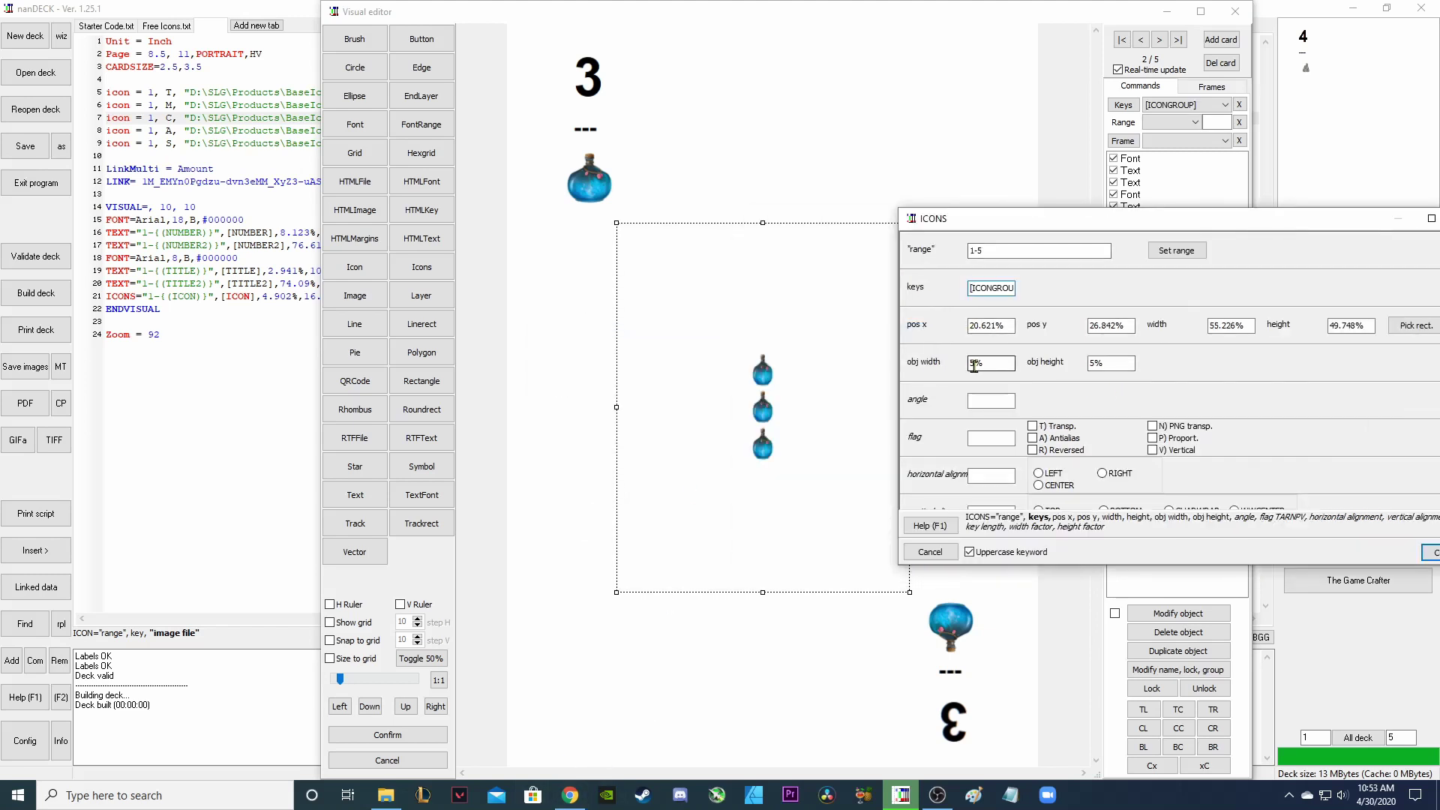
left_click_drag(978, 366, 972, 365)
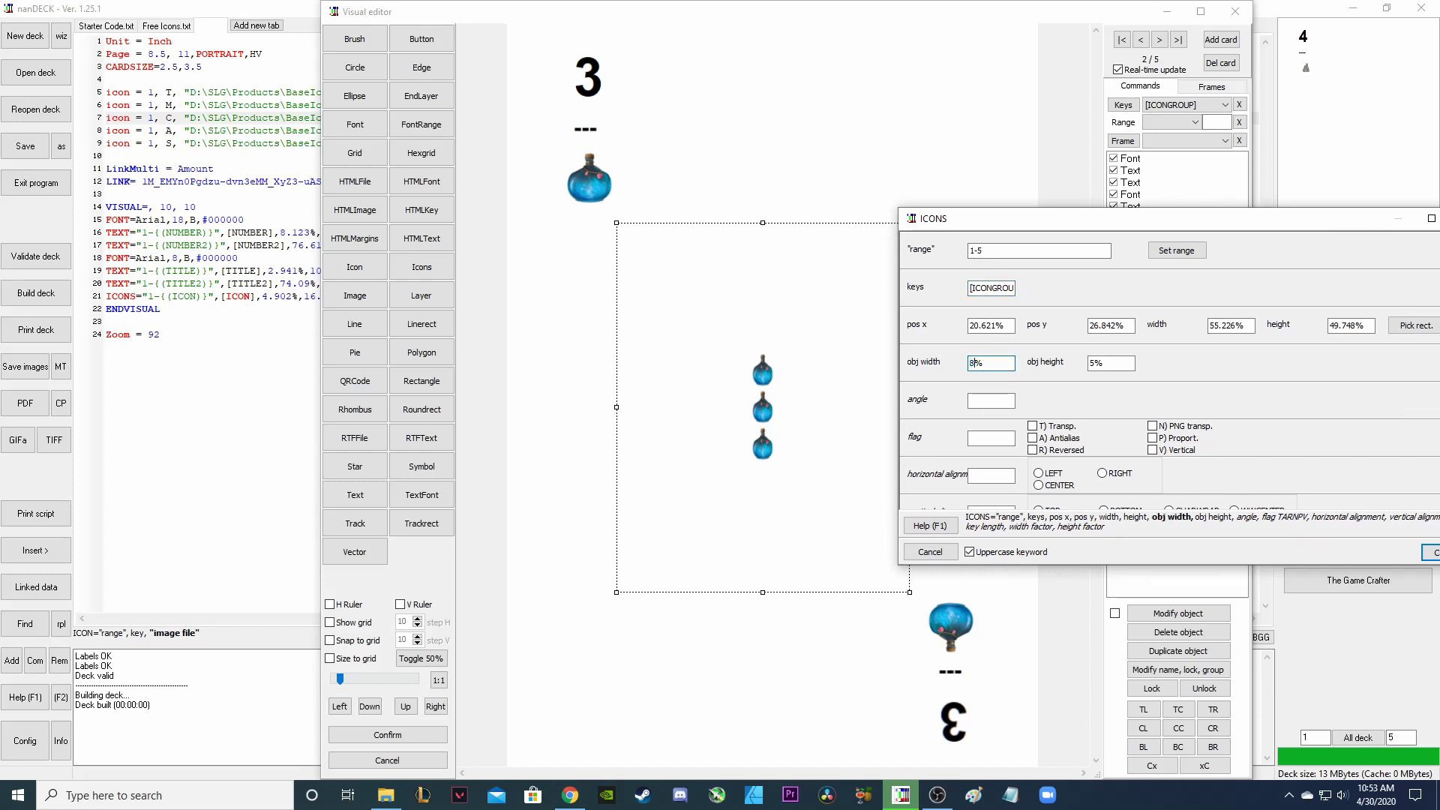
left_click_drag(1096, 365, 1083, 366)
type("8")
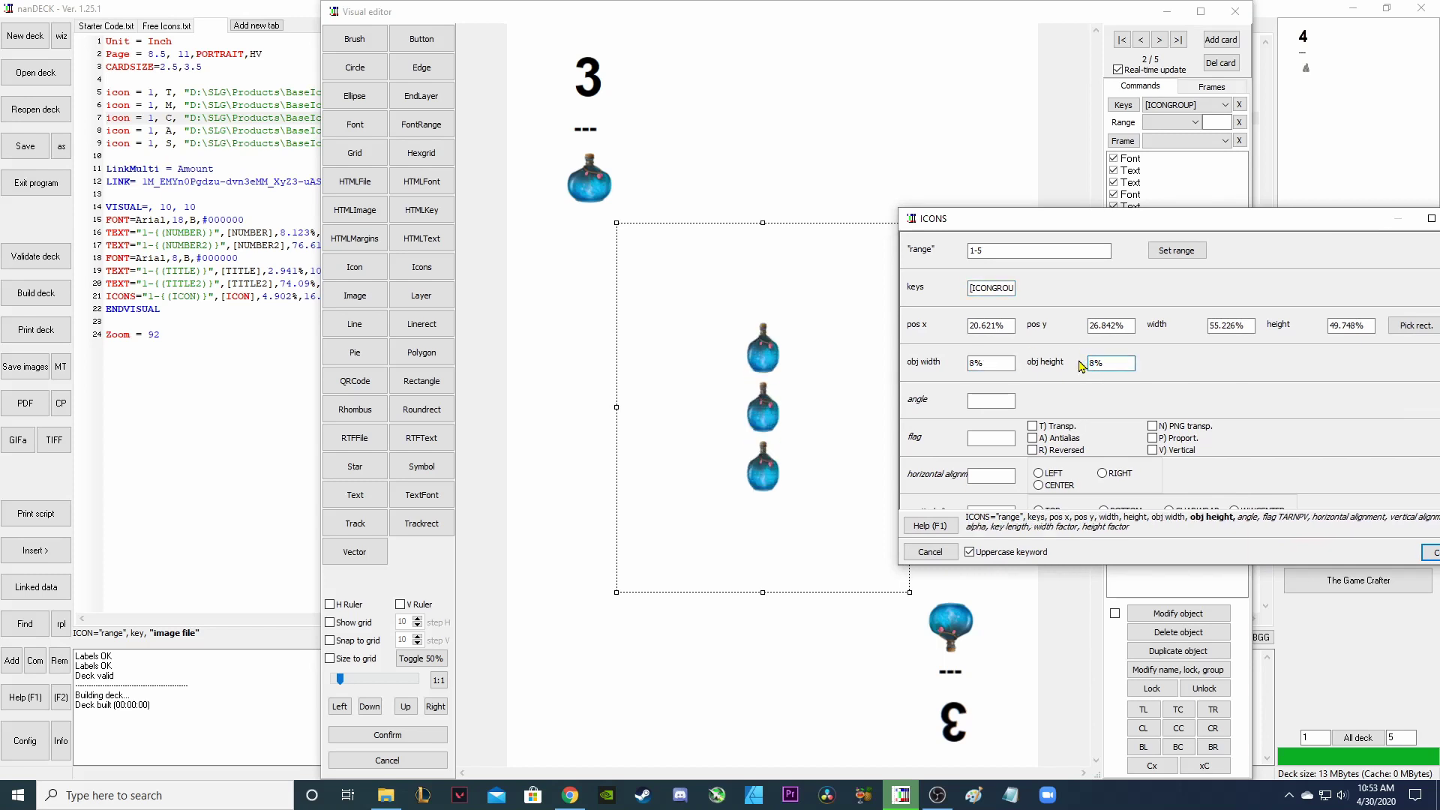
left_click(1153, 439)
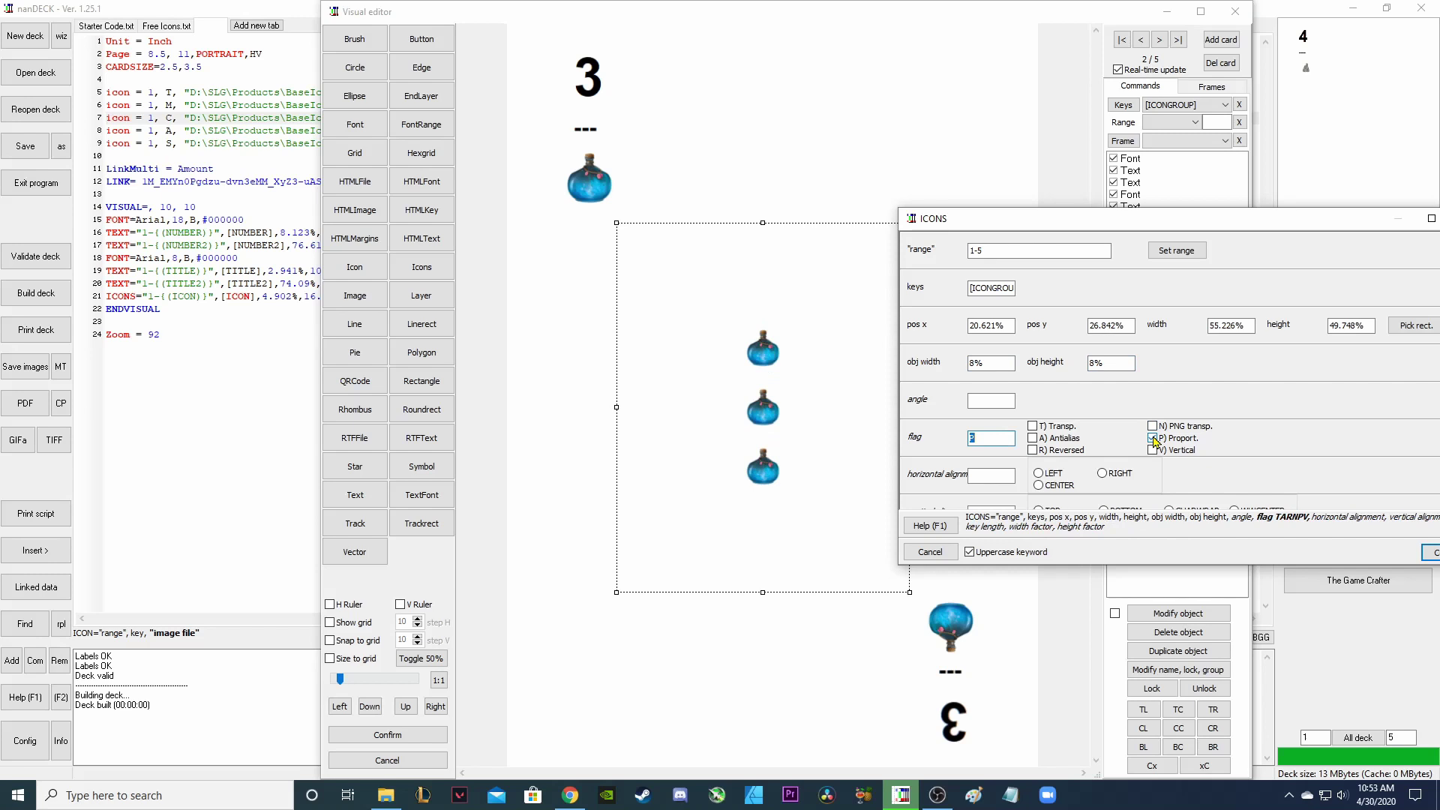
left_click(1153, 428)
left_click_drag(1212, 225, 1094, 177)
scroll(1110, 300, "down", 5)
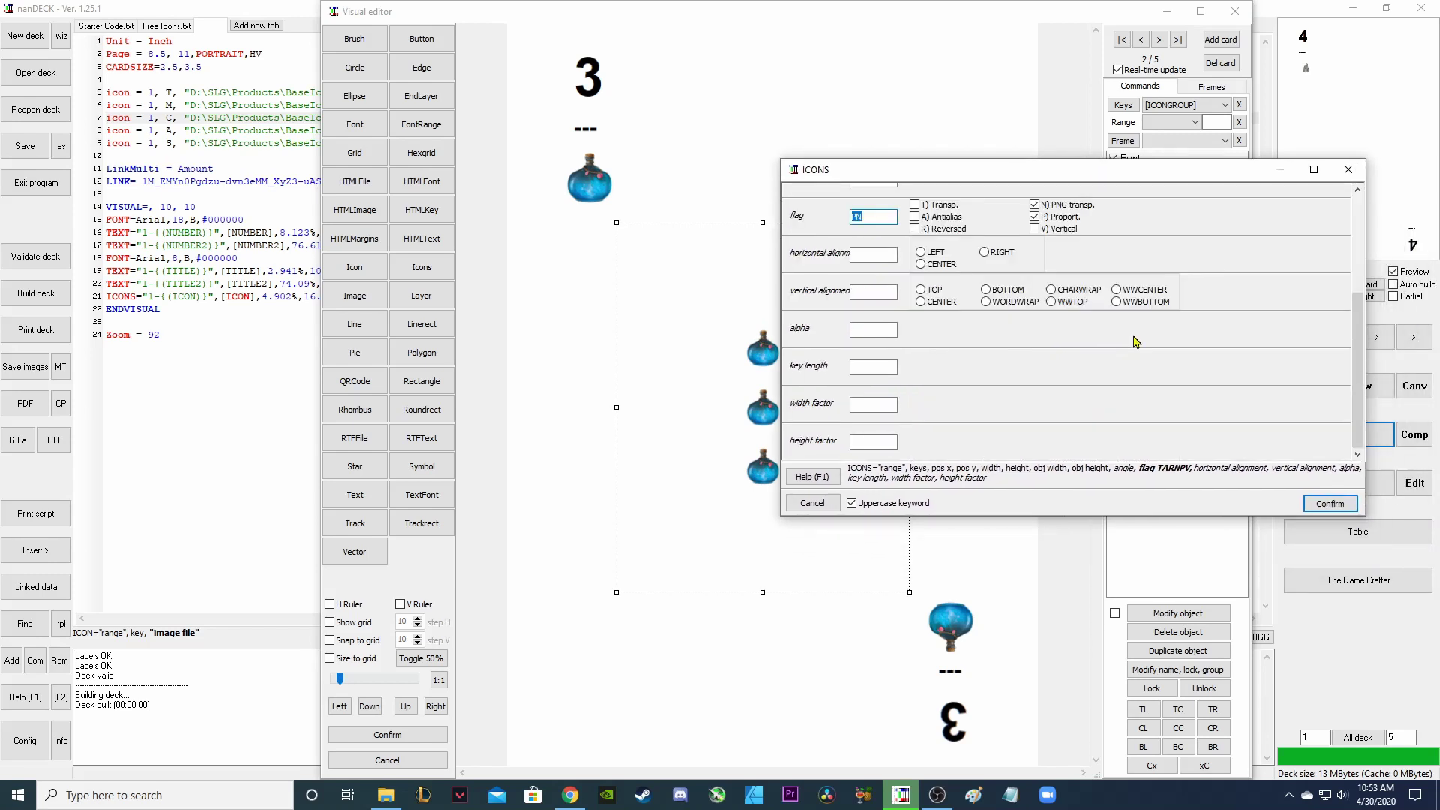
left_click(1329, 504)
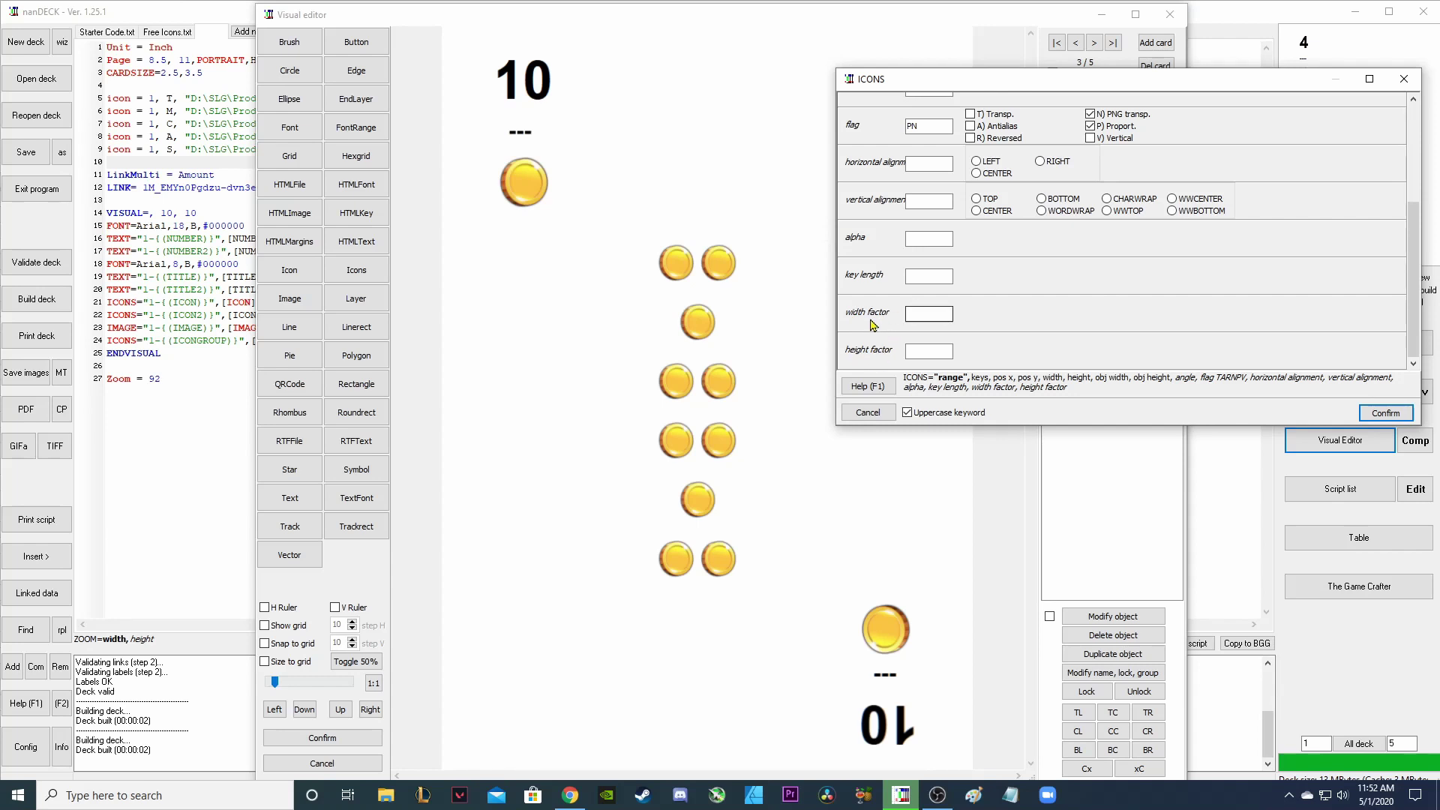
left_click(924, 320)
left_click(918, 313)
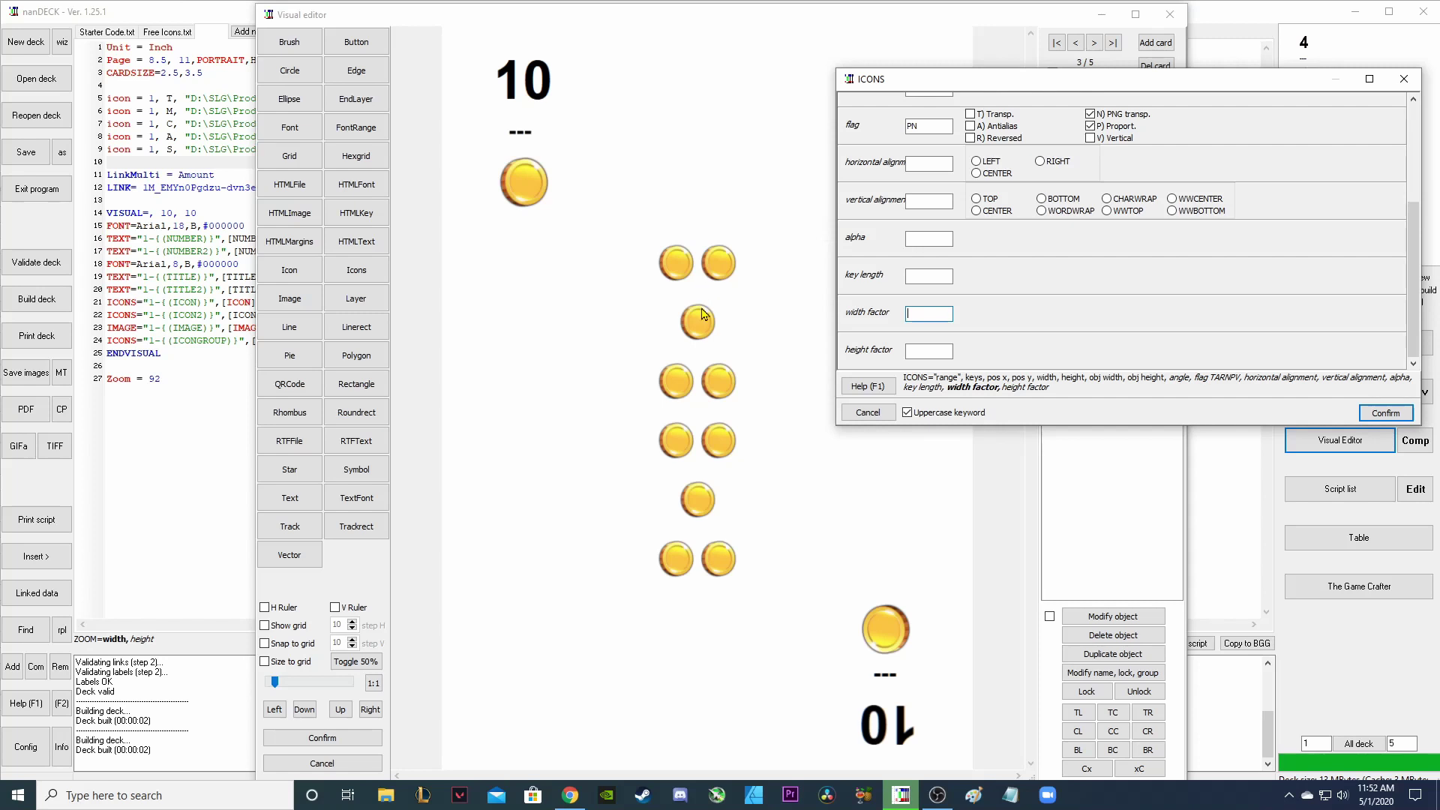
key("Tab")
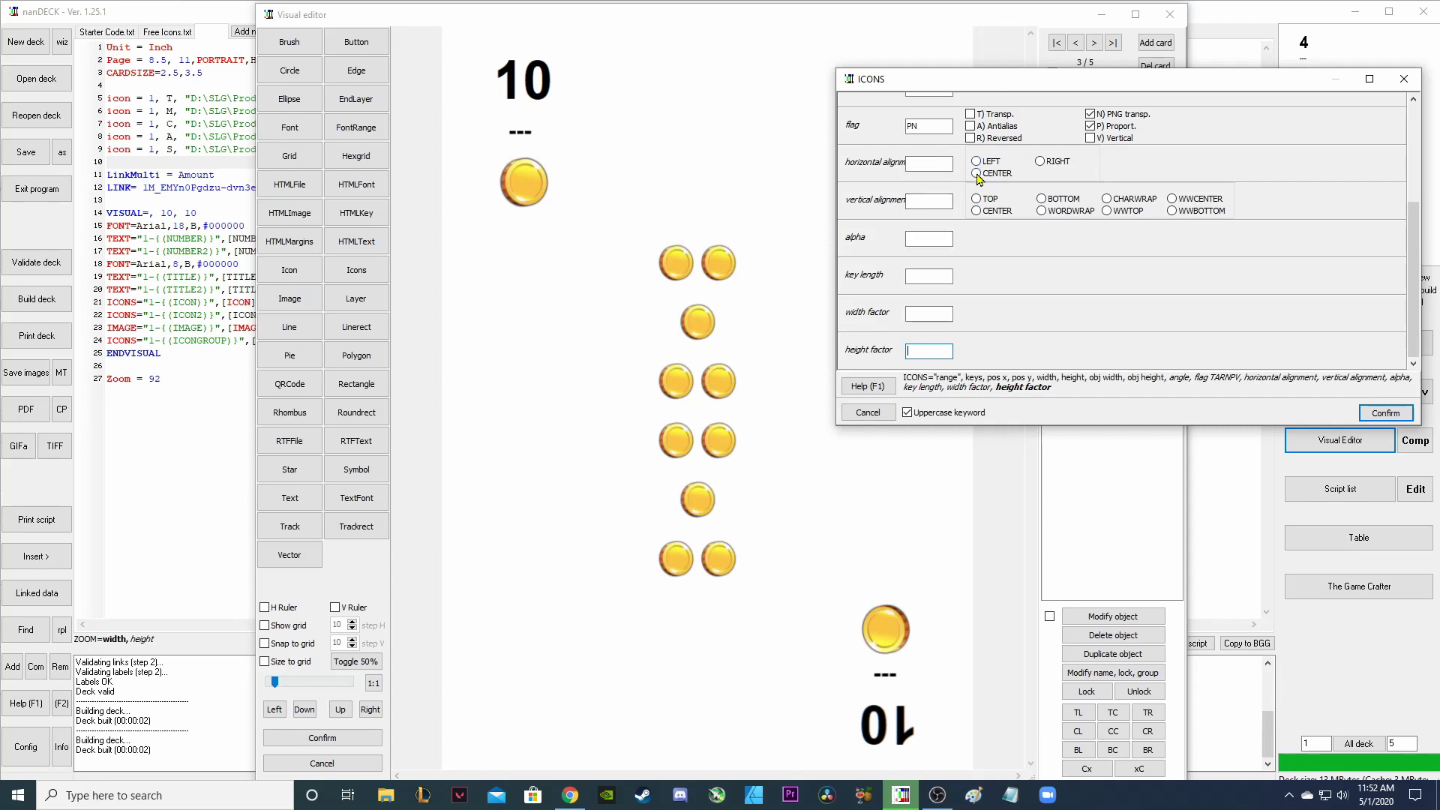
Centre the coin icons horizontally and vertically and set the key length to 1.
left_click(977, 174)
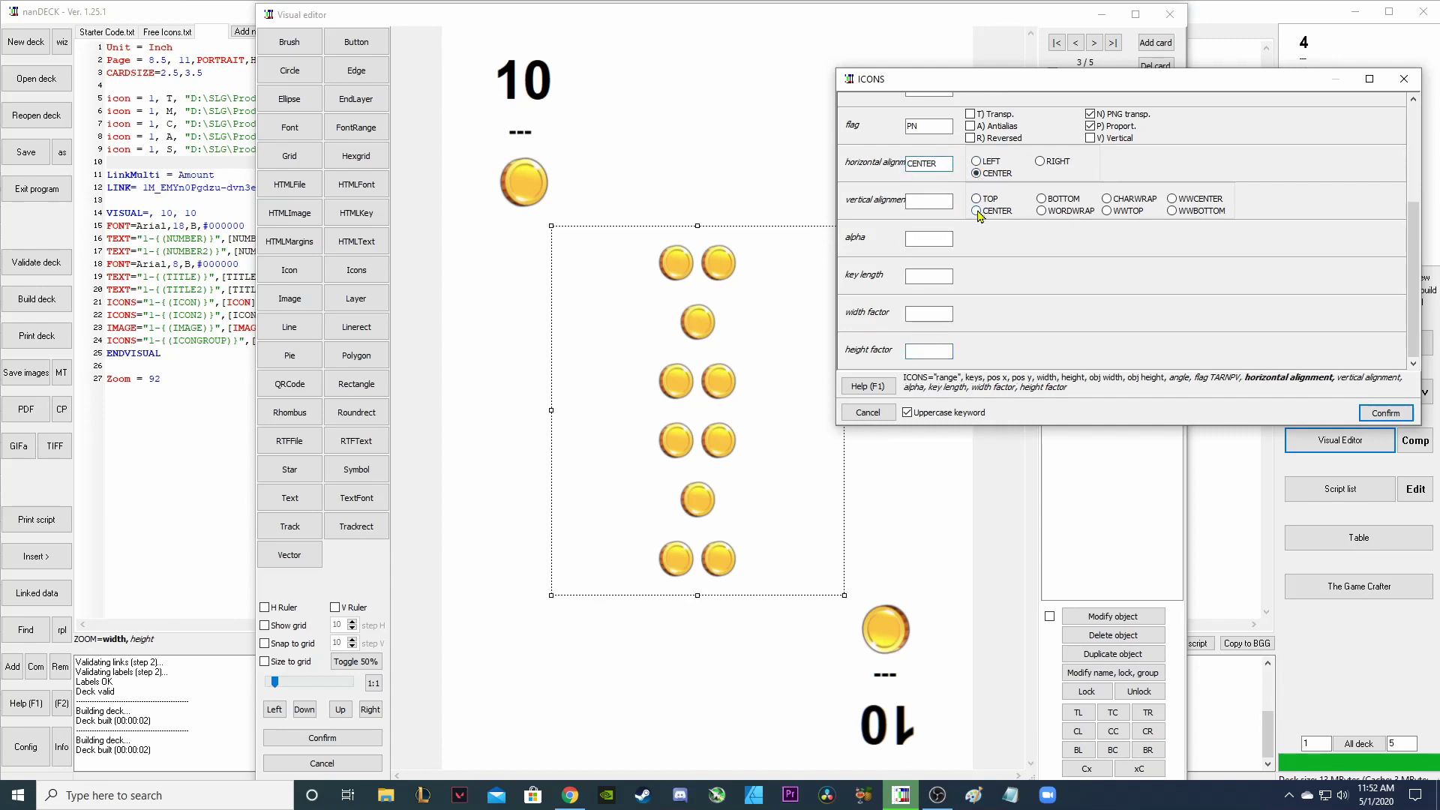
left_click(976, 210)
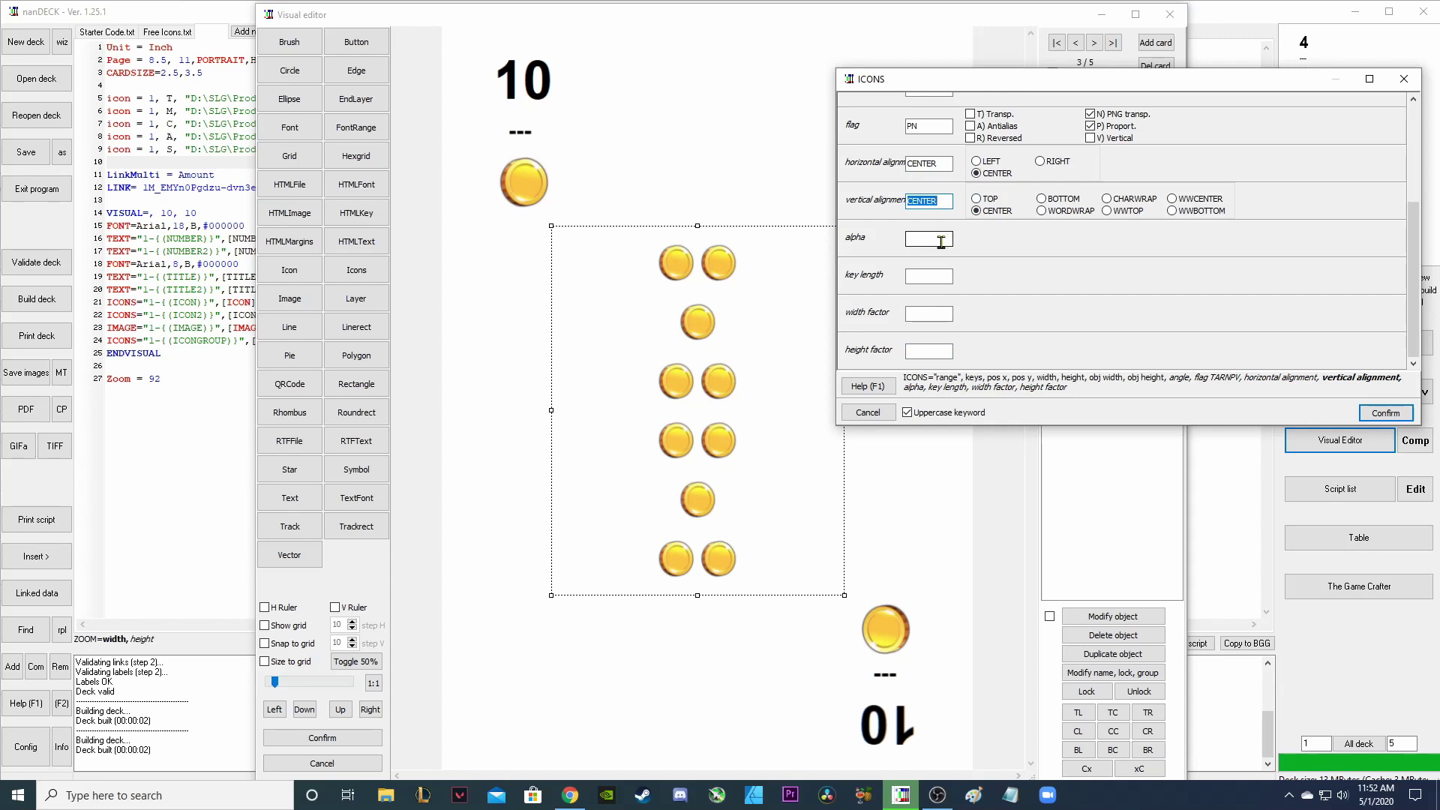
left_click(938, 275)
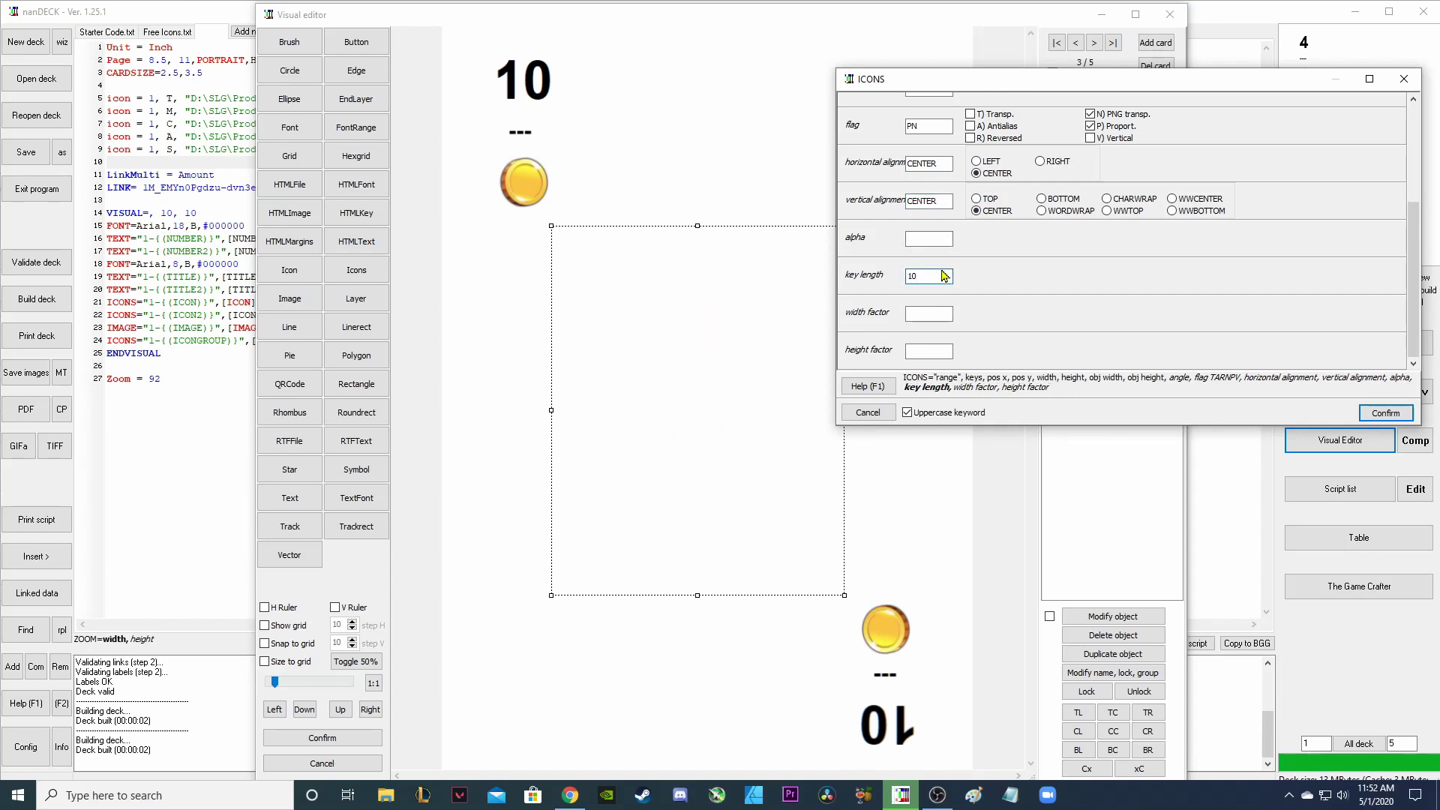
key("BackSpace")
left_click(938, 314)
type("1")
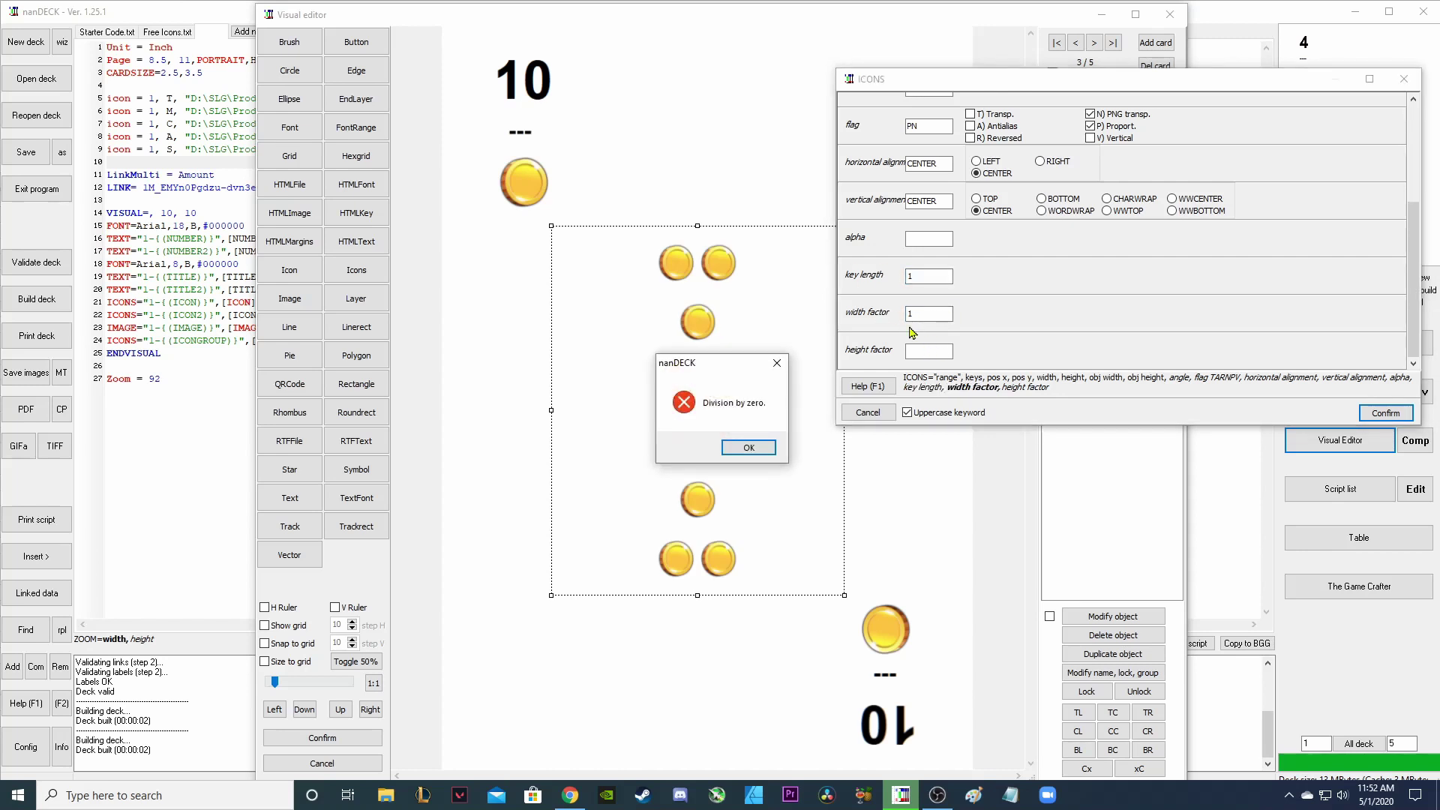
left_click(777, 363)
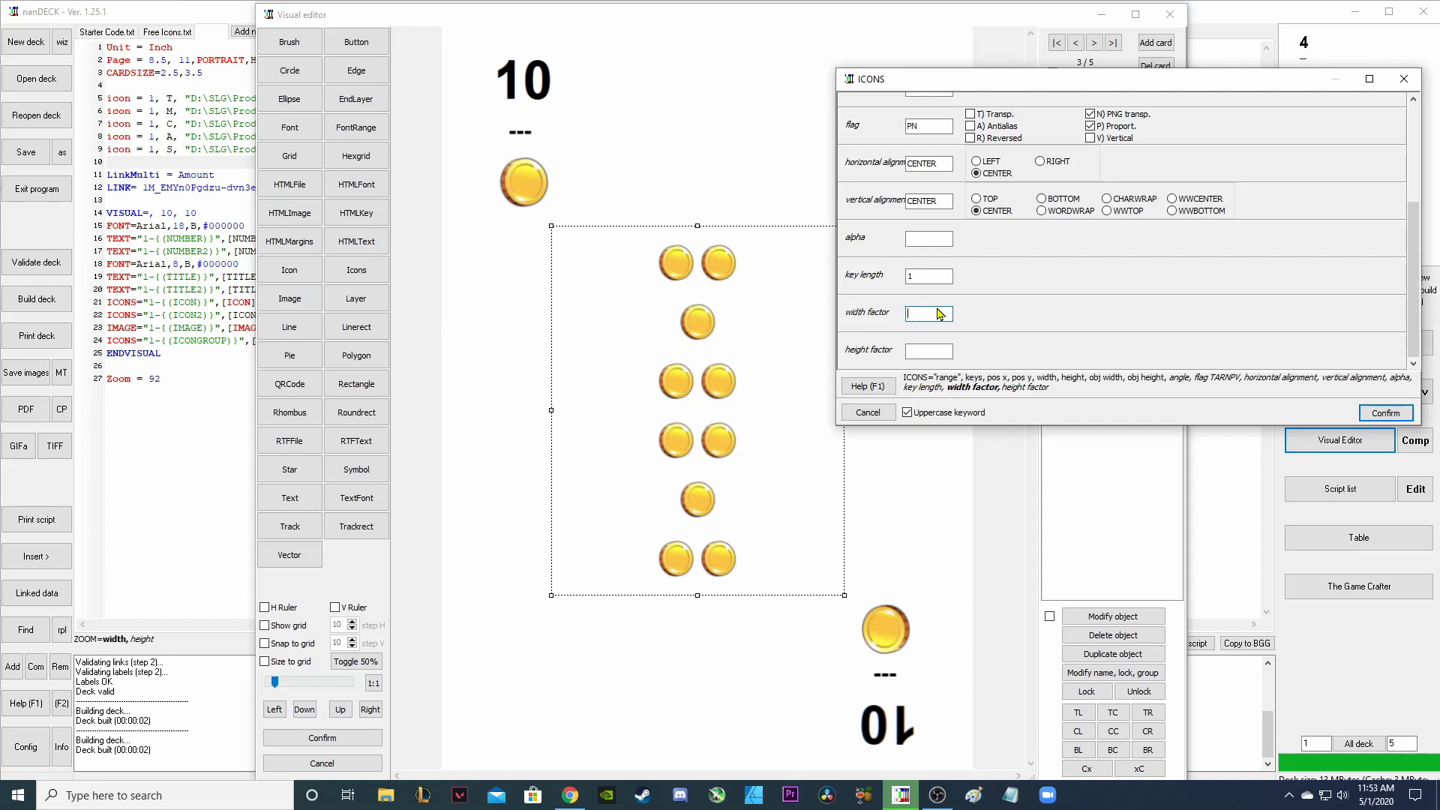
Set the icons' alpha to 100 after briefly trying 40.
left_click(922, 238)
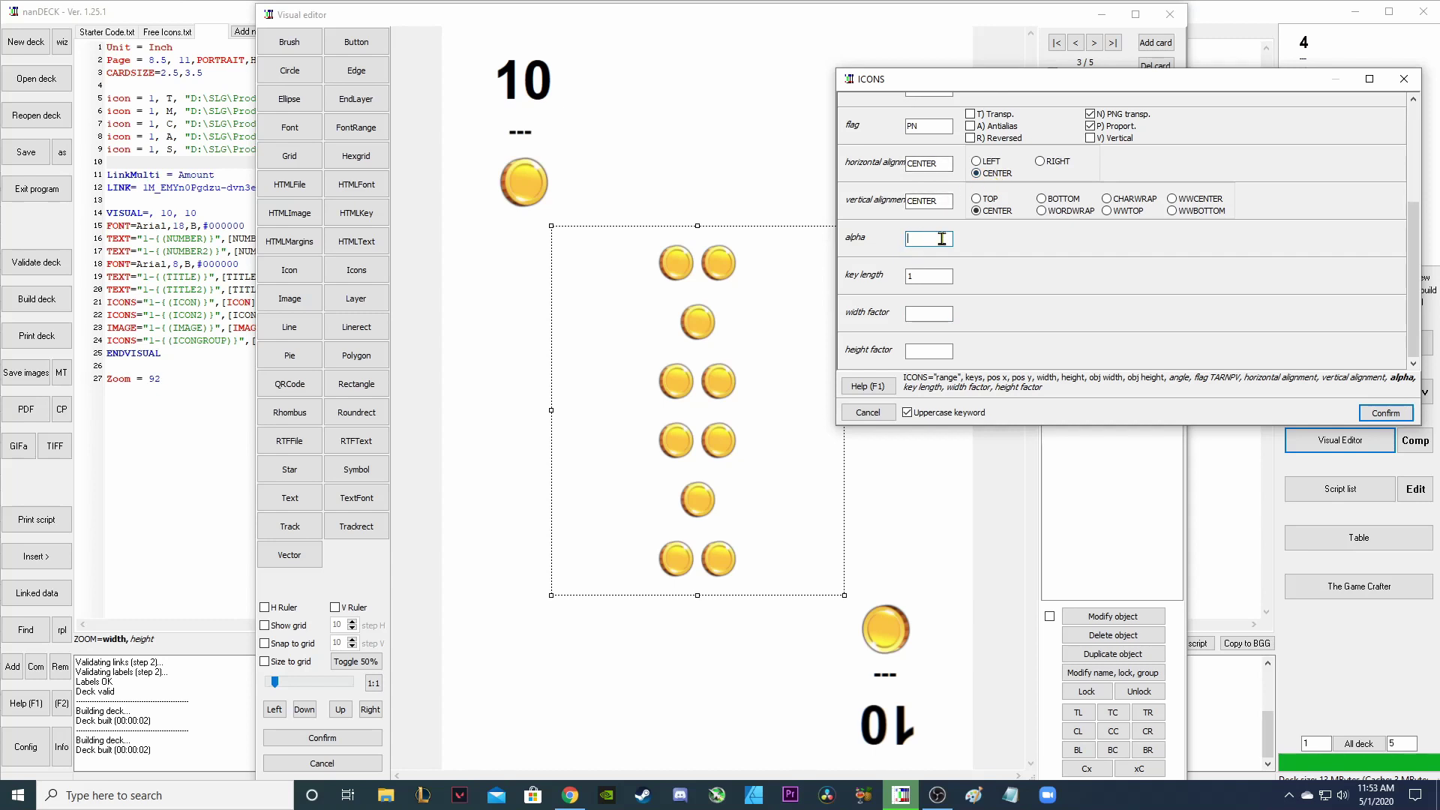
type("100")
double_click(929, 238)
type("40")
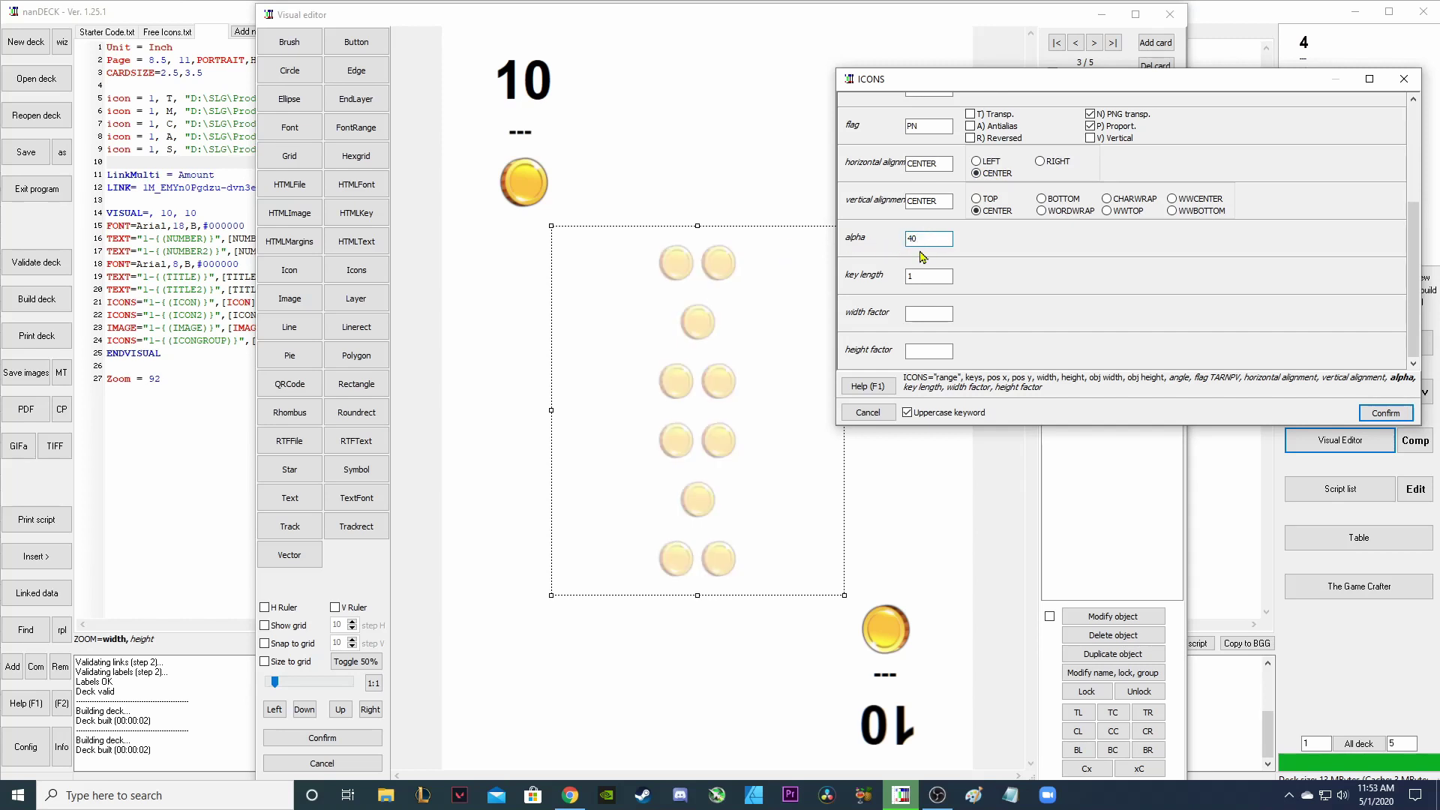
key("BackSpace")
key("BackSpace")
type("100")
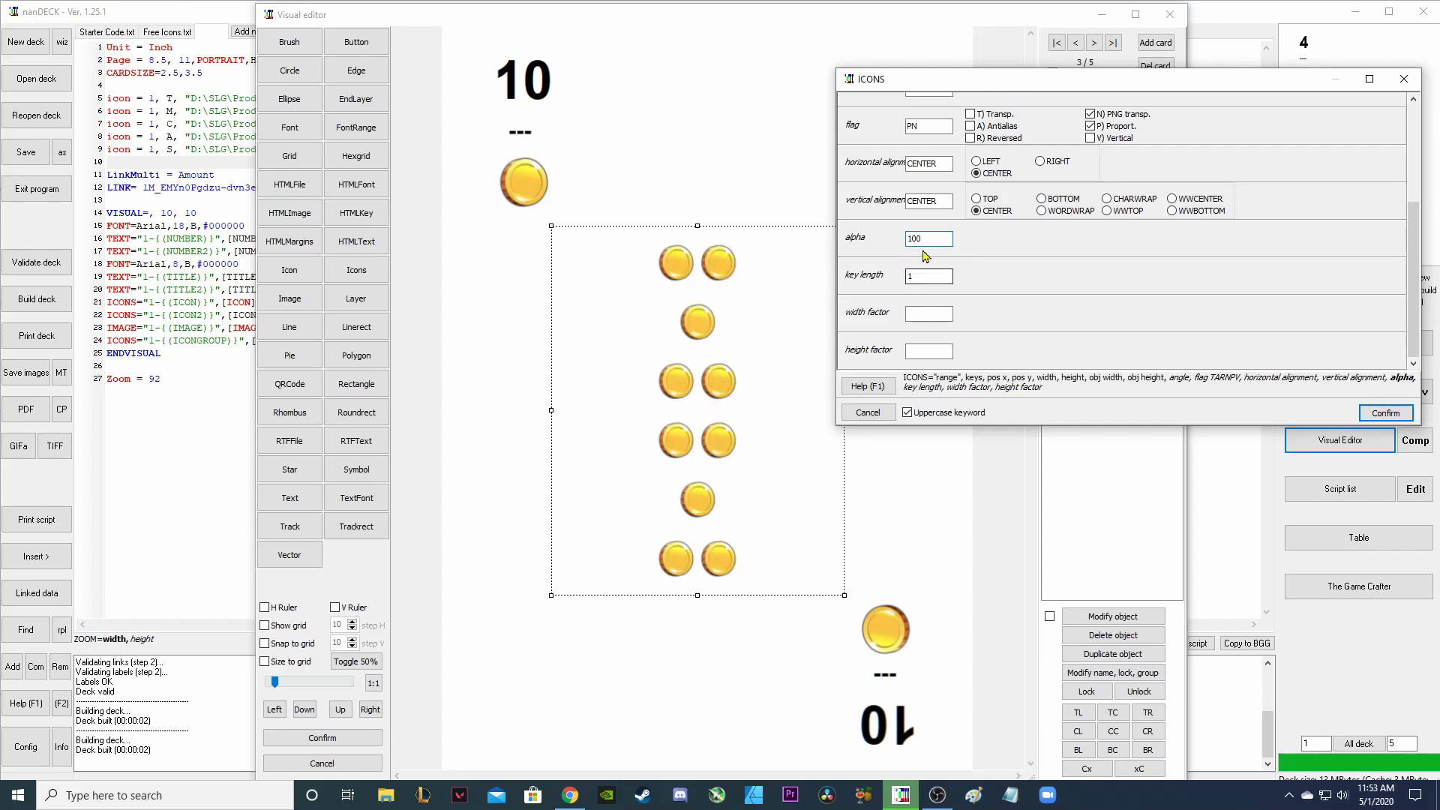
left_click(922, 273)
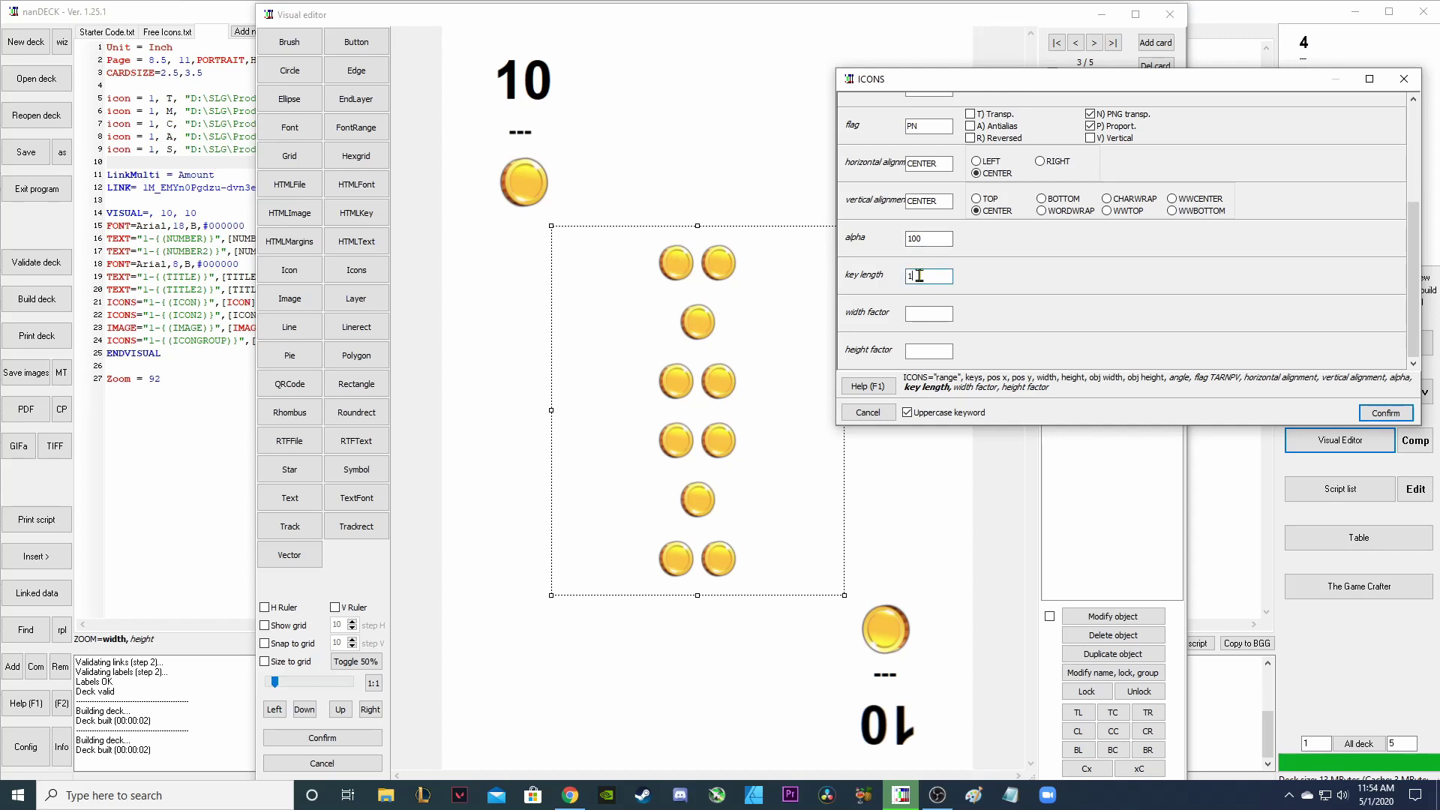
Give the coin icons a width factor of 150 and a height factor of 200.
left_click(934, 311)
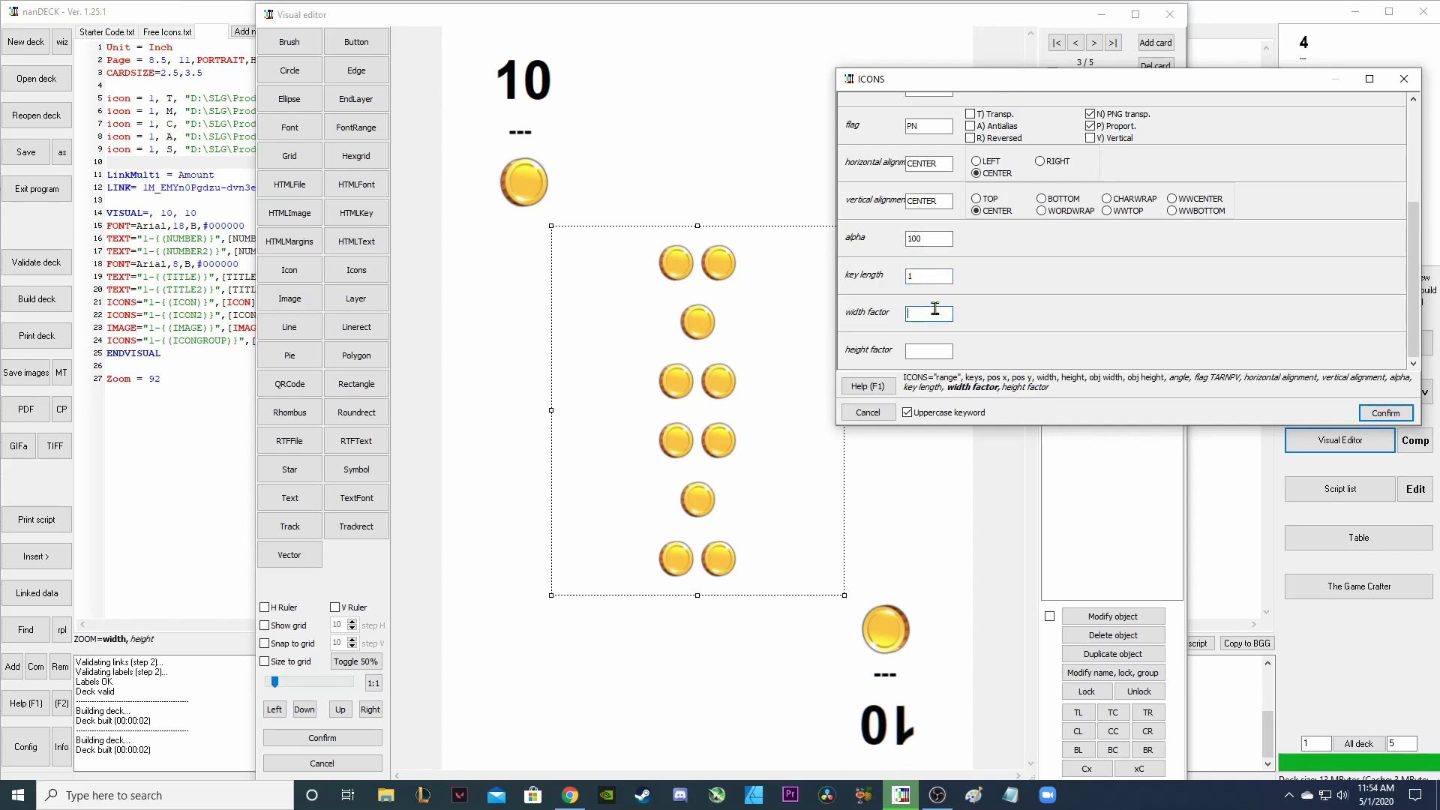
type("1")
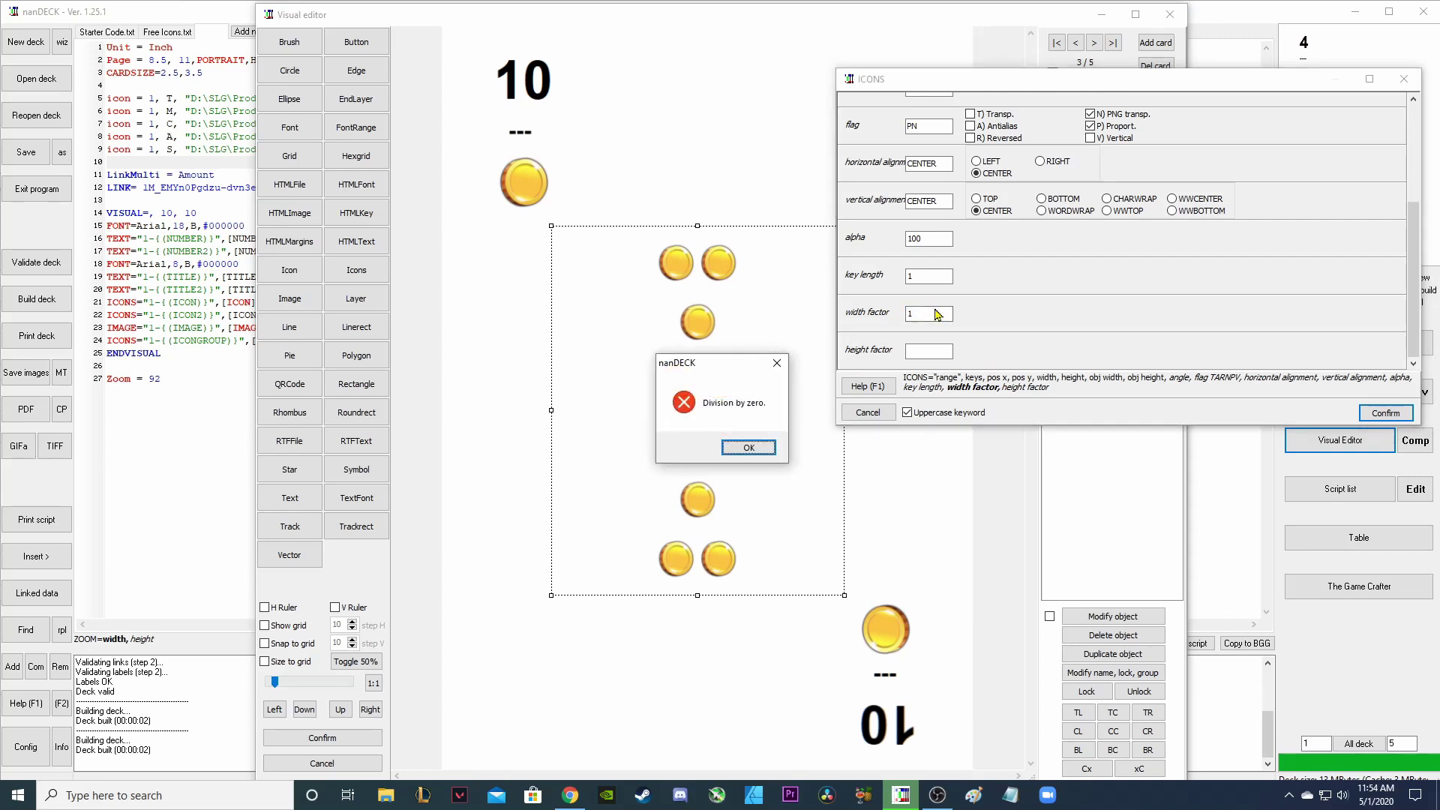
left_click(777, 363)
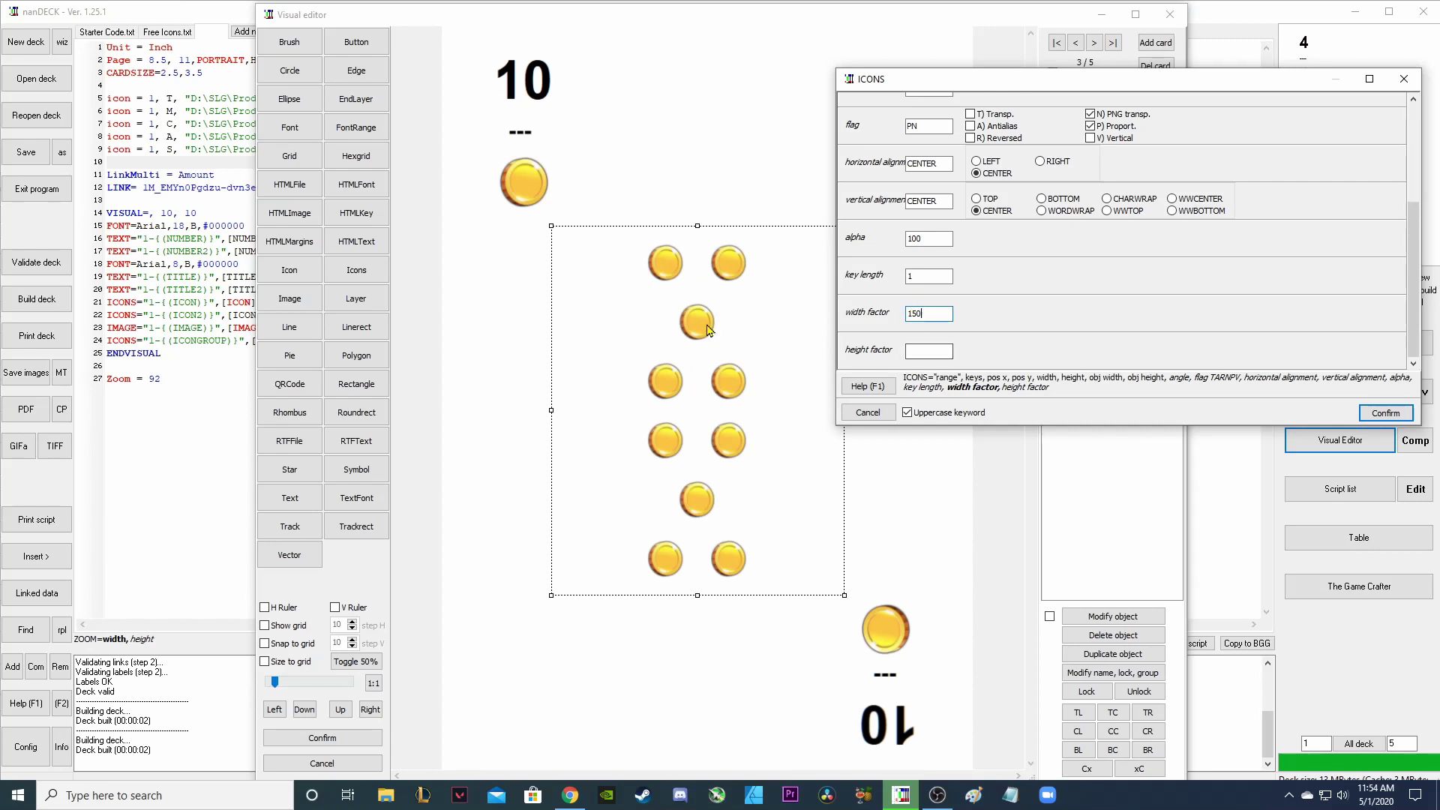
left_click(939, 348)
type("200")
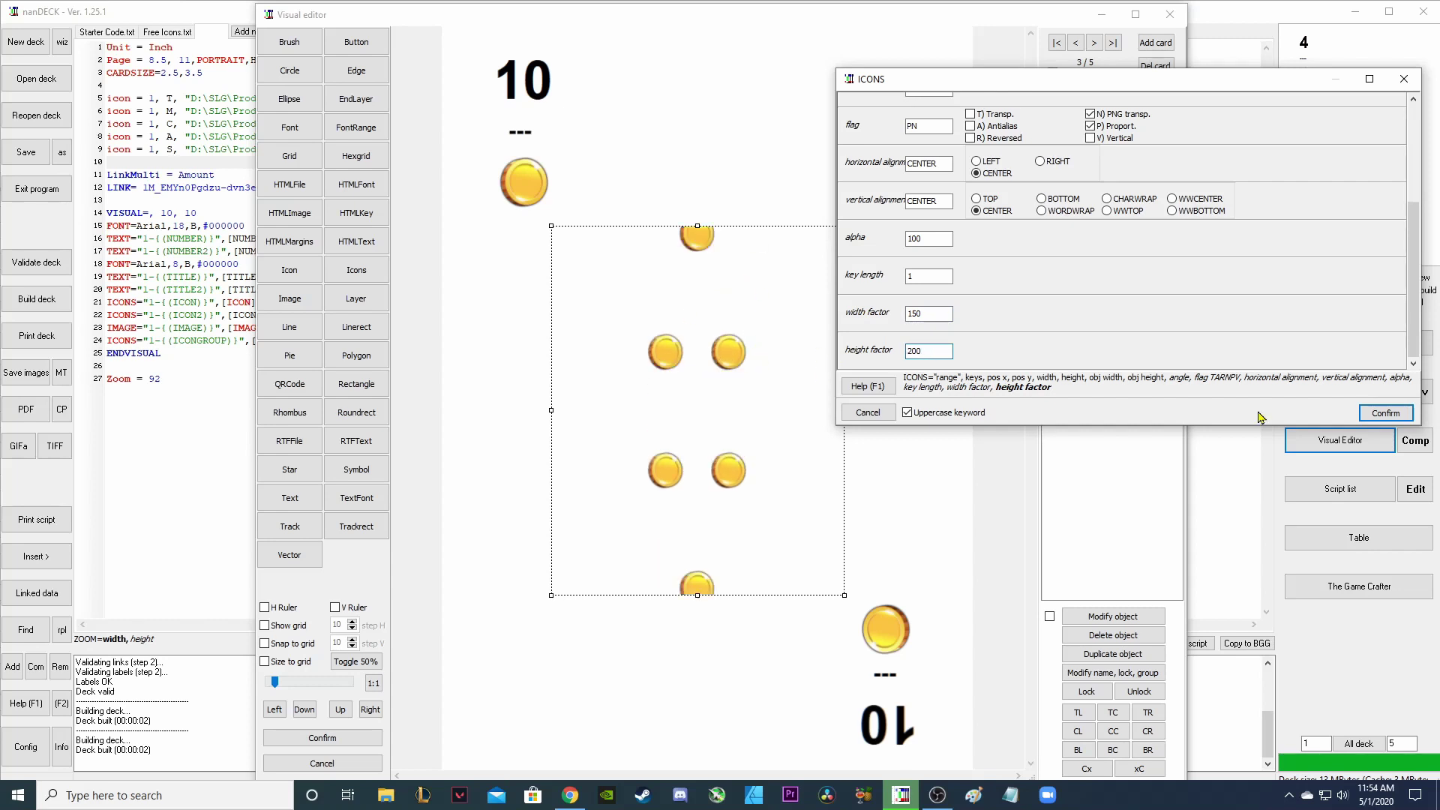
mouse_move(1123, 85)
left_mouse_down()
mouse_move(1208, 71)
mouse_move(1108, 71)
left_mouse_up()
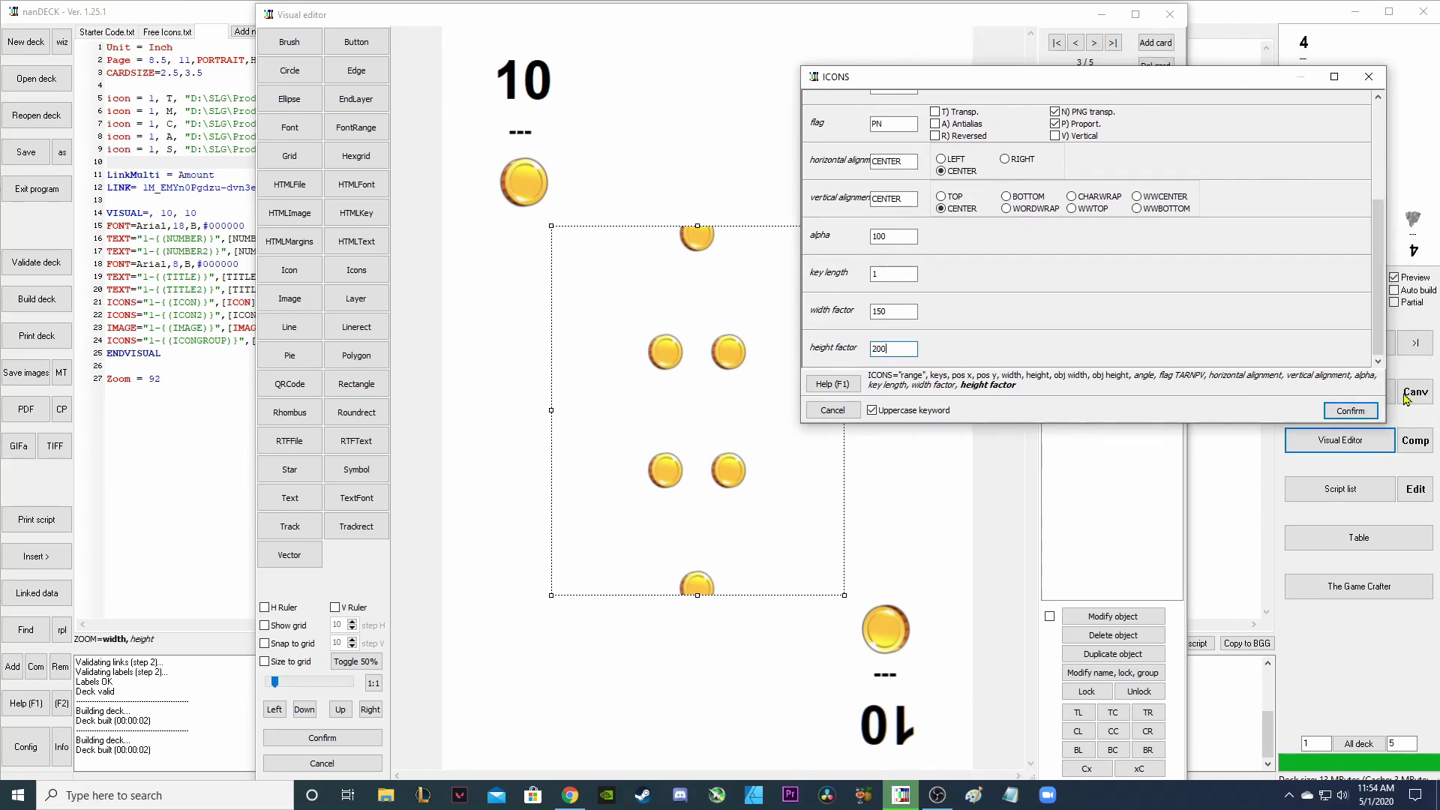
left_click(1350, 413)
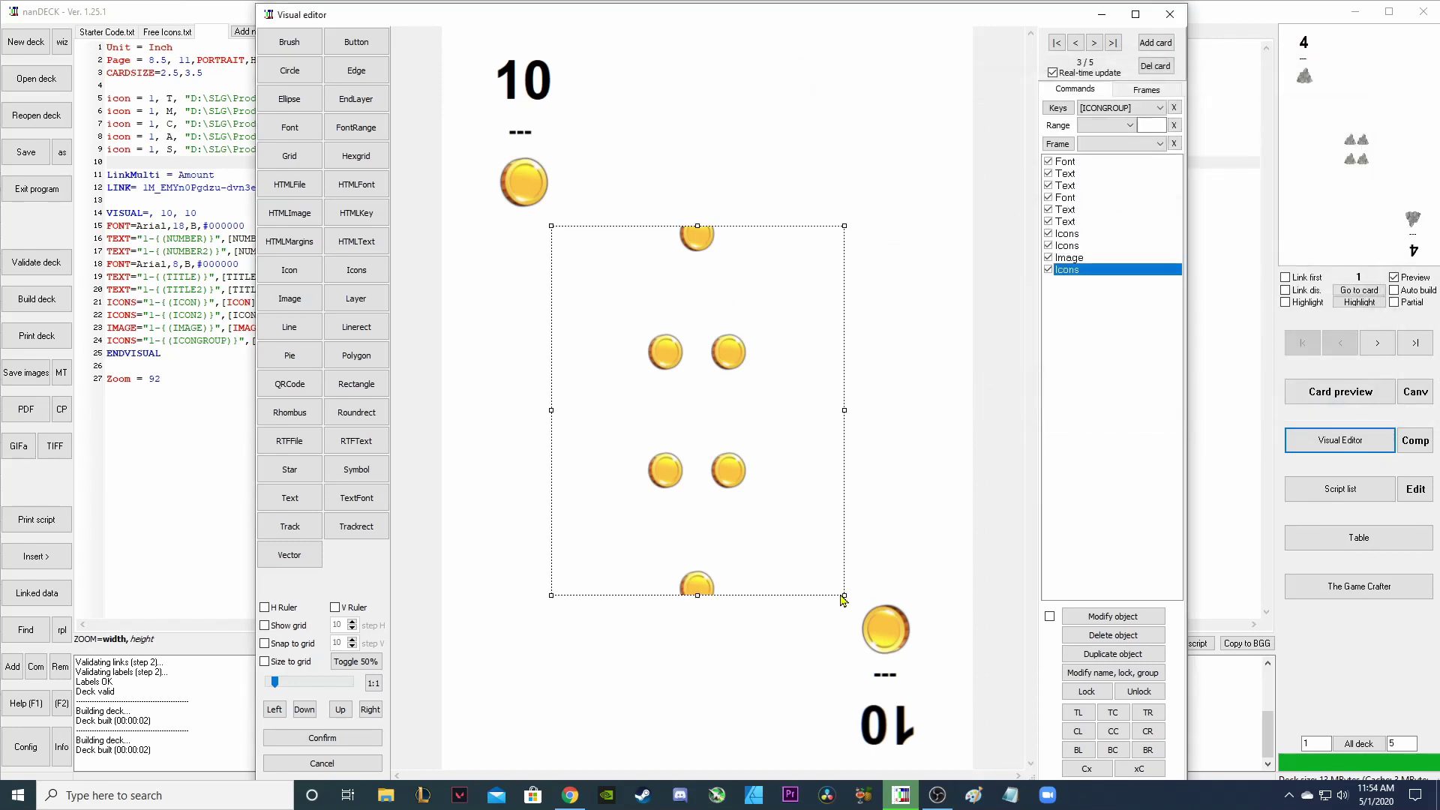
Enlarge the coin group's area to cover most of the card.
left_click_drag(841, 595, 968, 707)
left_click_drag(762, 450, 672, 305)
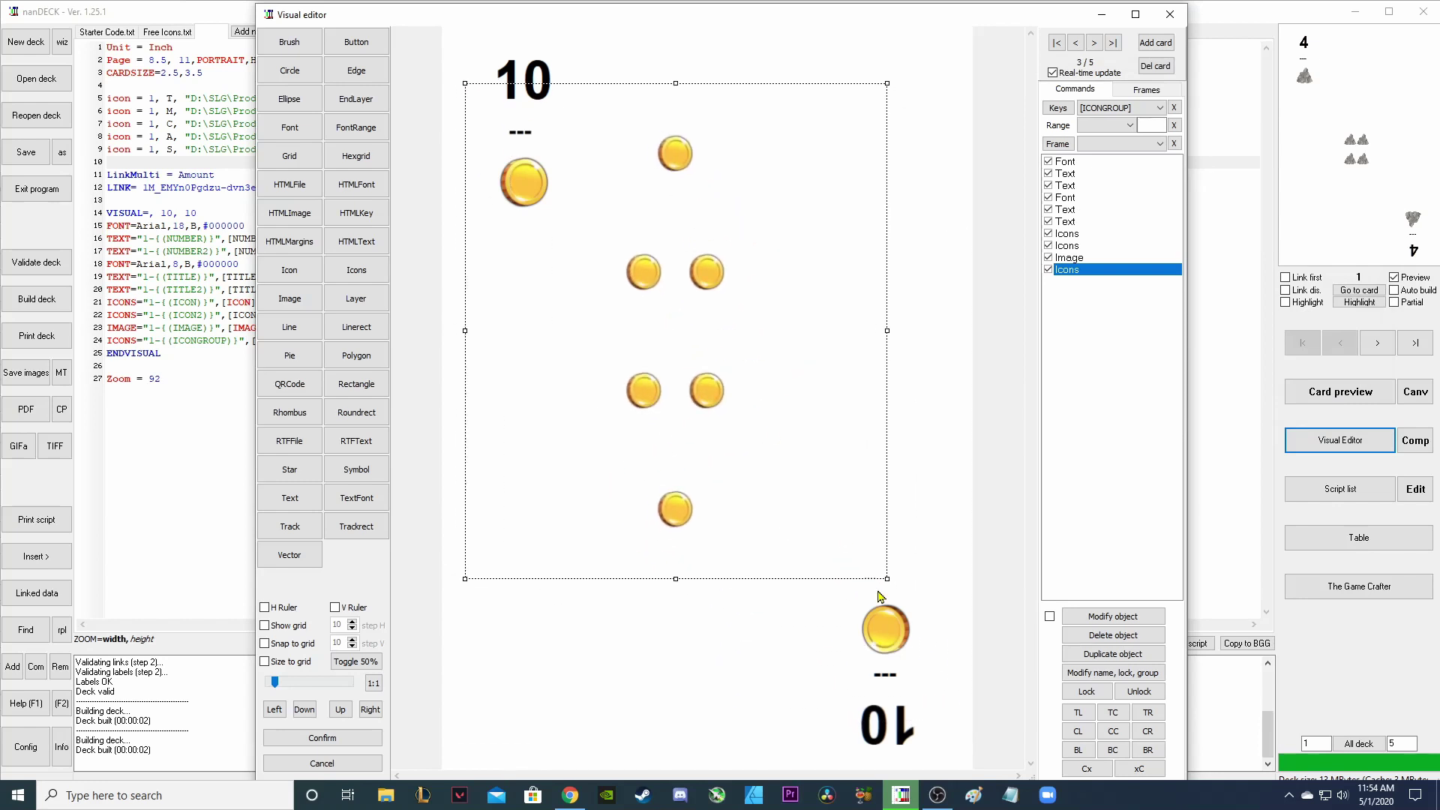
left_click_drag(885, 578, 964, 719)
left_click_drag(784, 477, 765, 463)
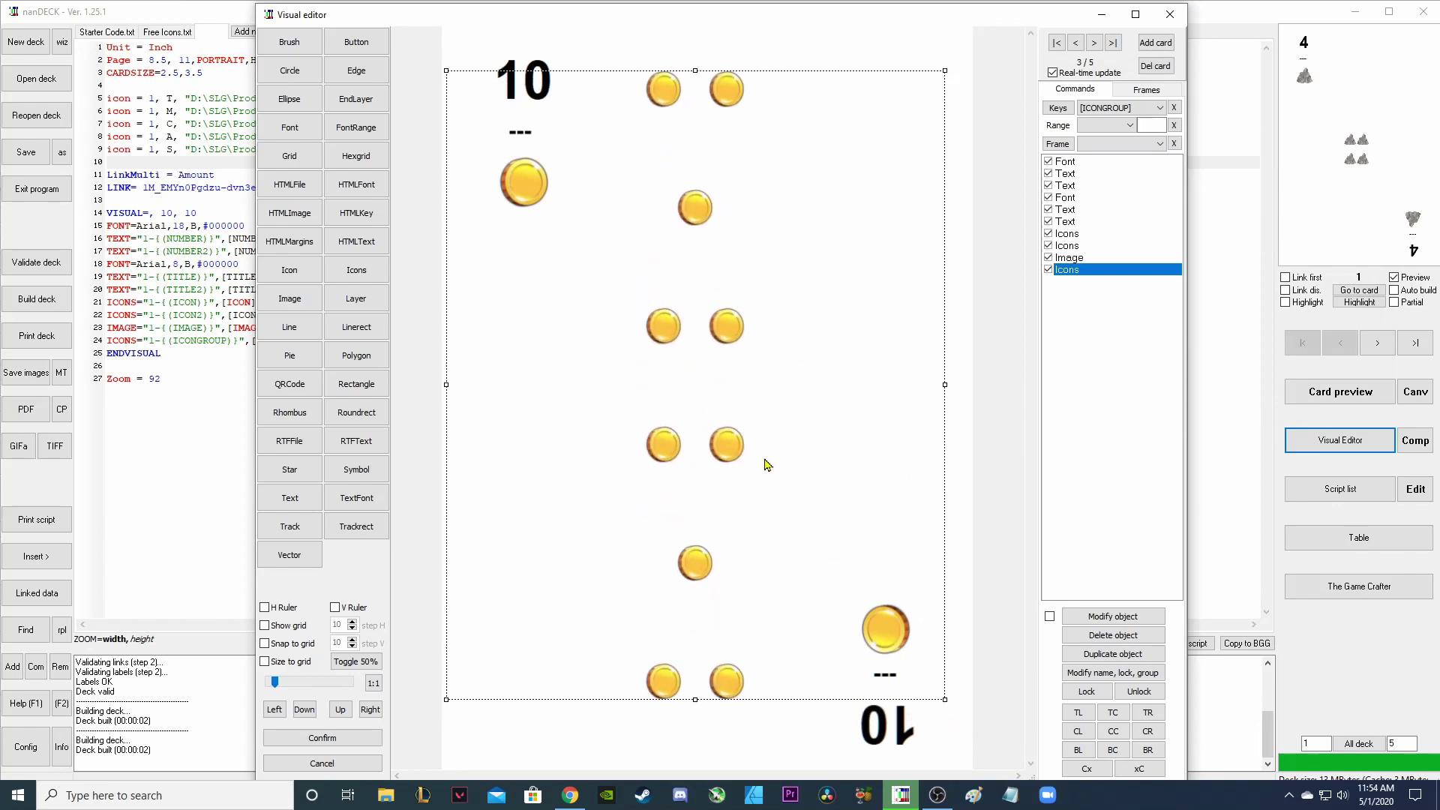
left_click_drag(945, 700, 973, 737)
left_click_drag(775, 471, 755, 466)
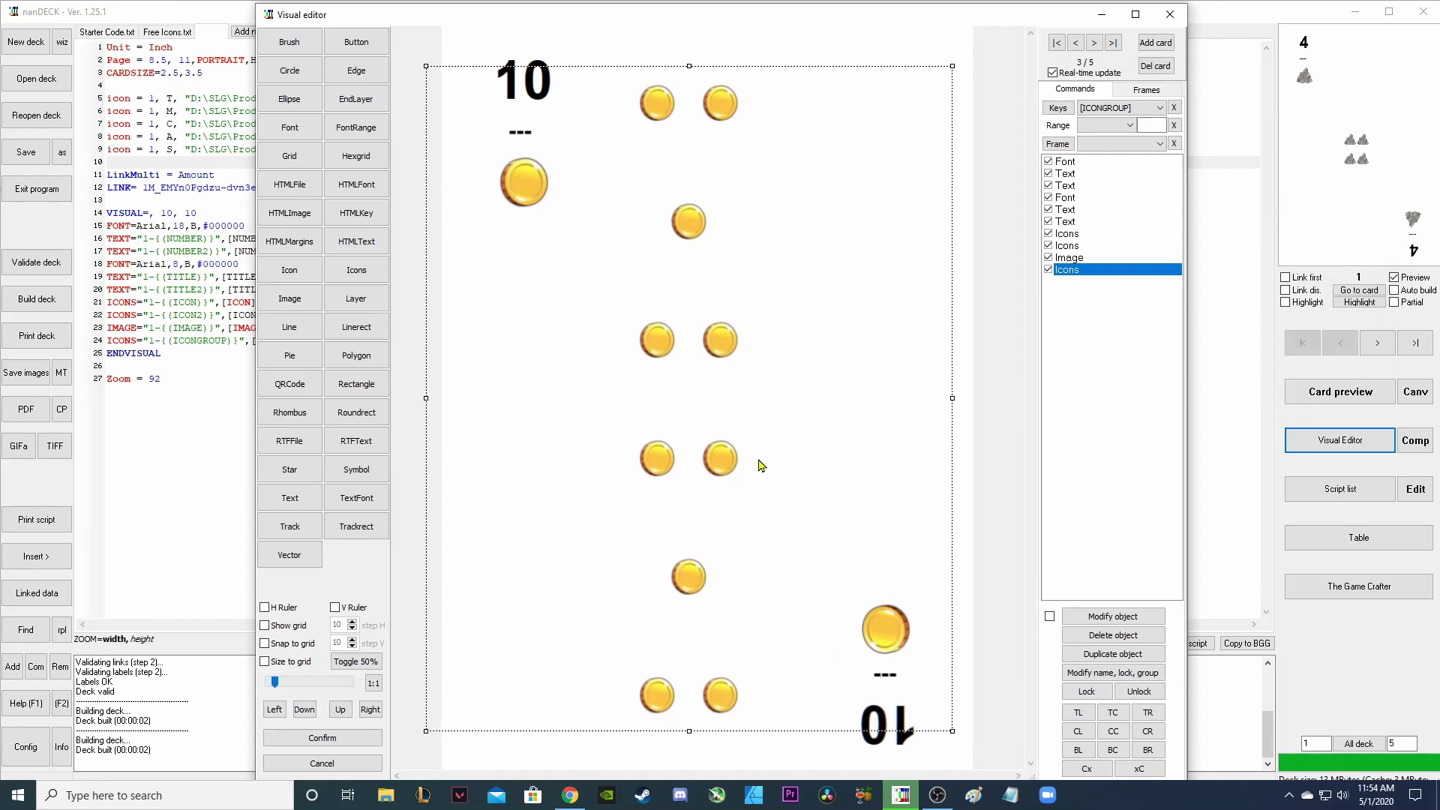
Change the coin icons to width factor 200 and height factor 150.
double_click(1068, 273)
scroll(922, 348, "down", 5)
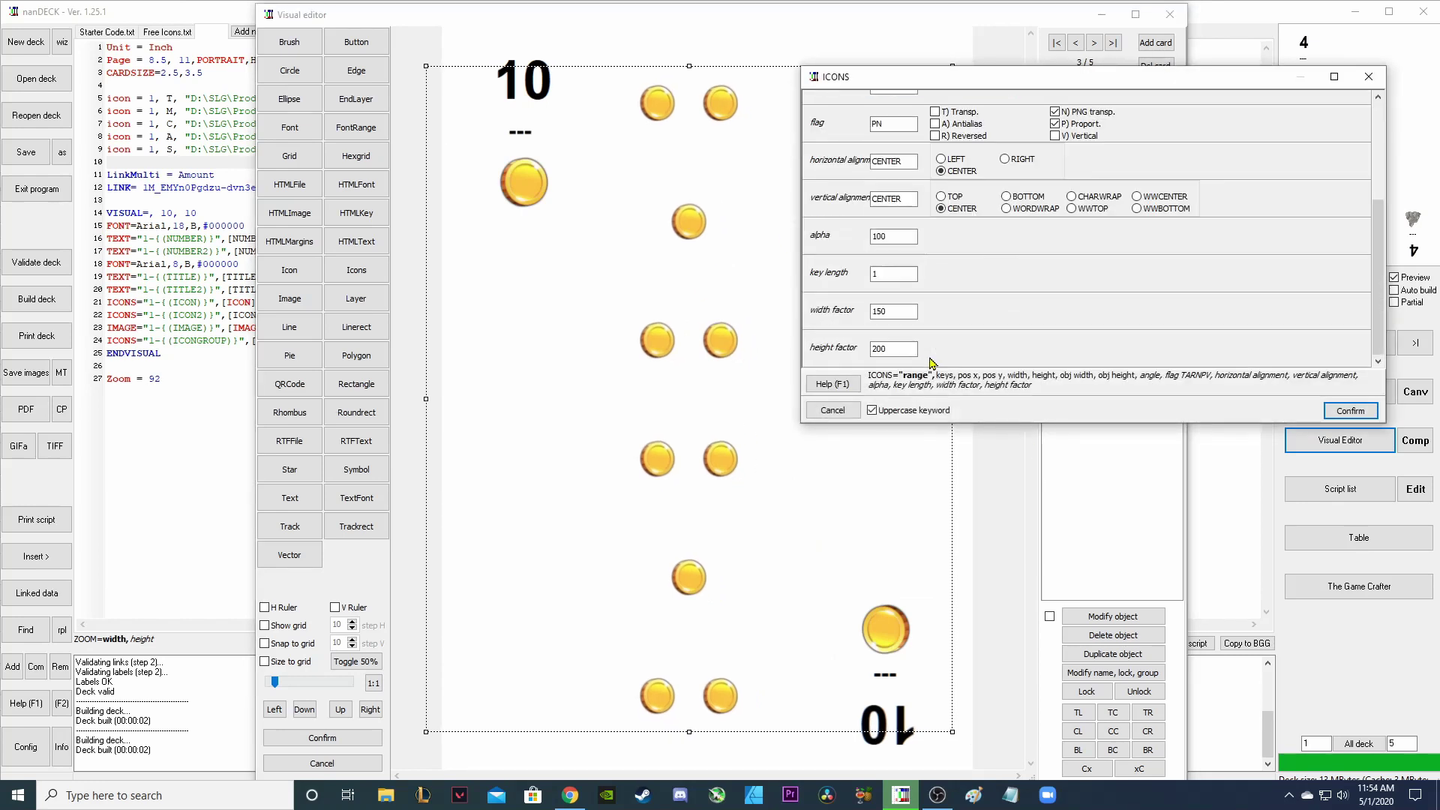
double_click(885, 348)
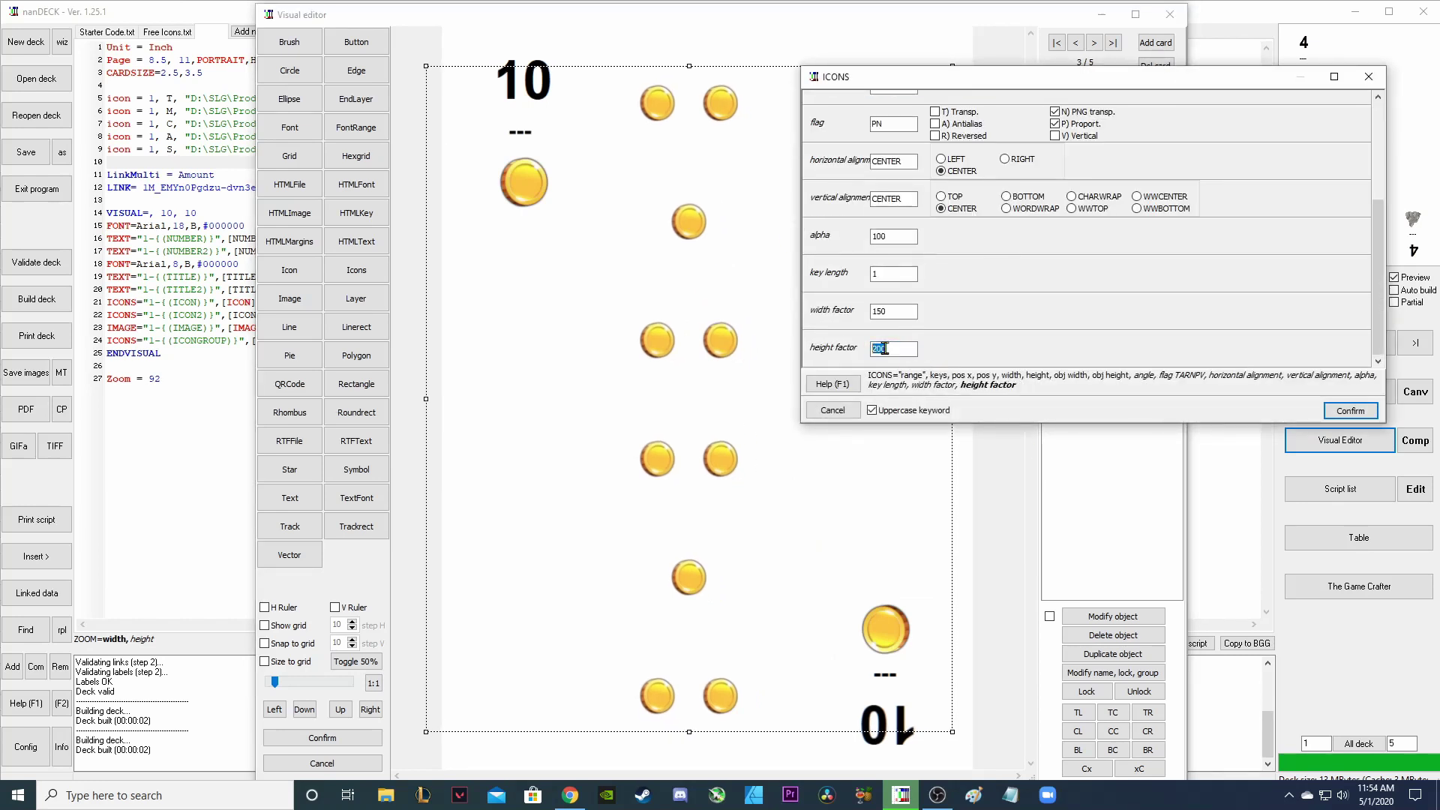
type("150")
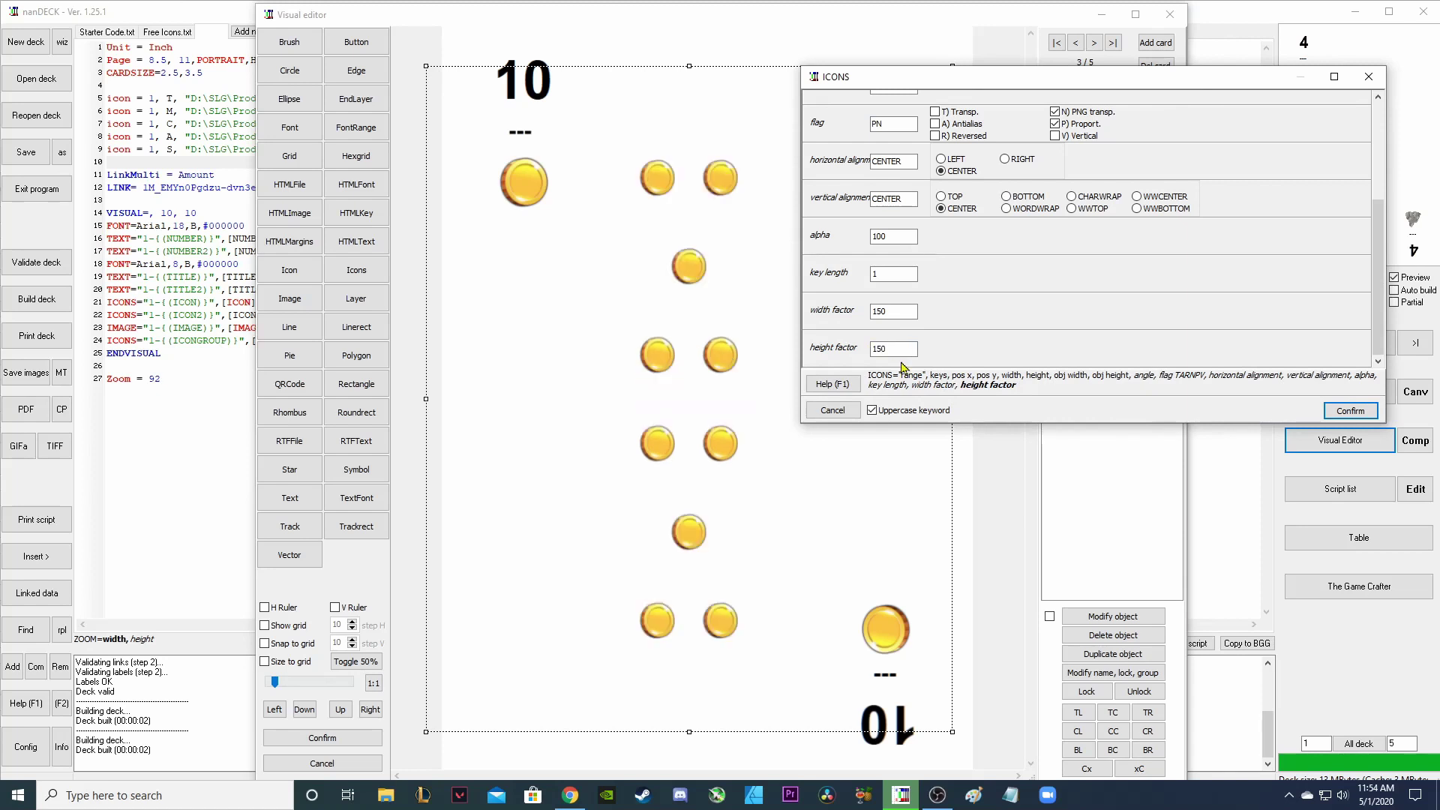
double_click(879, 311)
type("200")
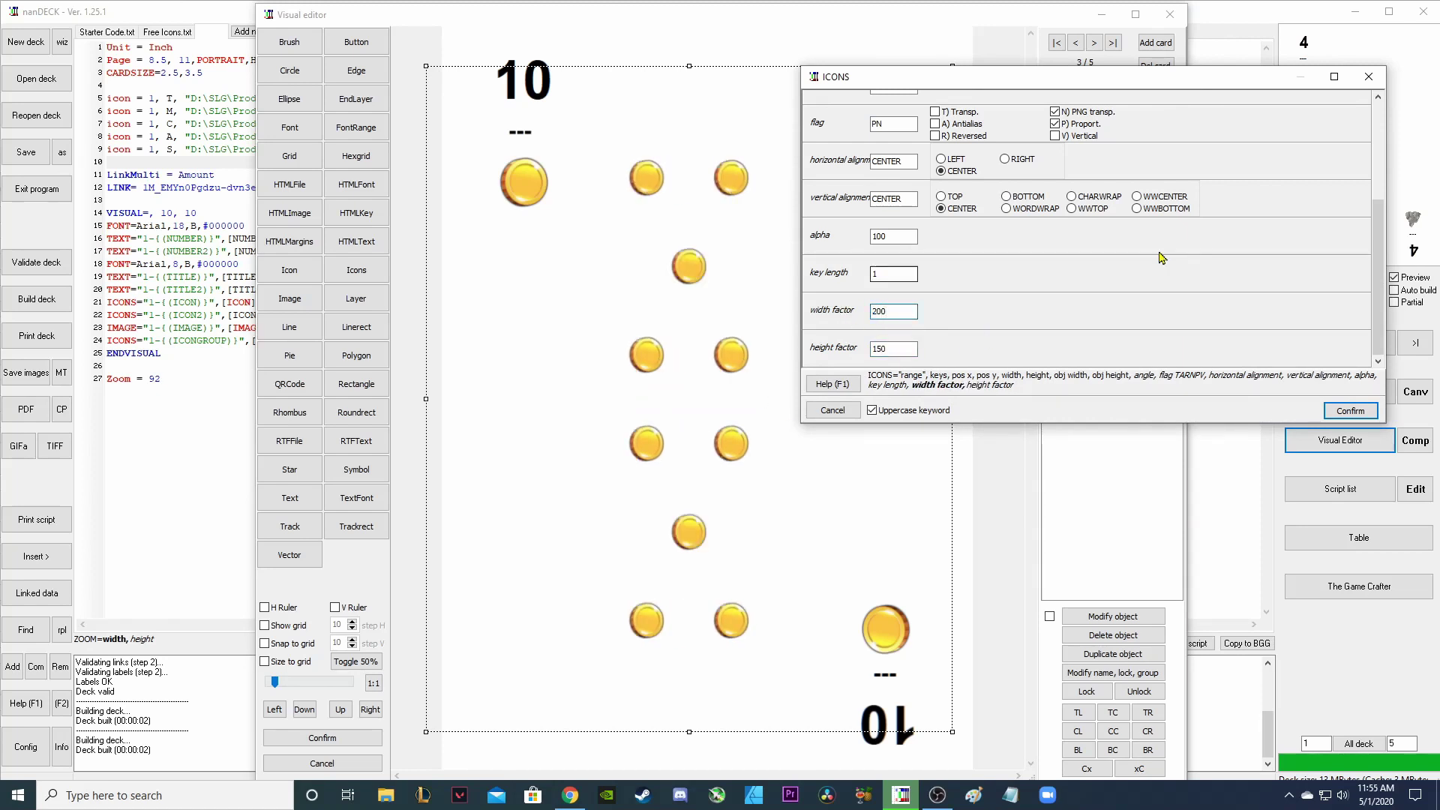
left_click(1346, 411)
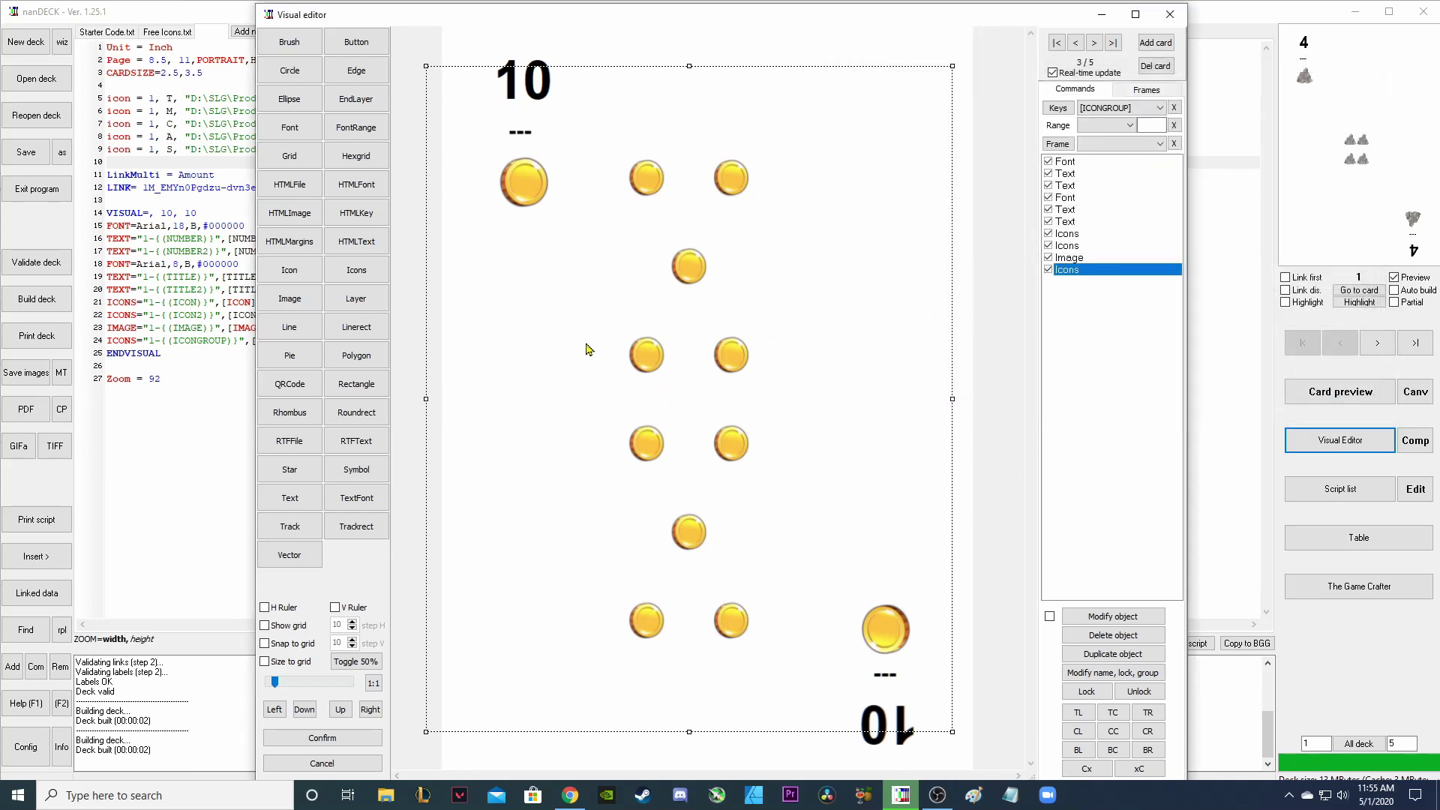
left_click(1077, 43)
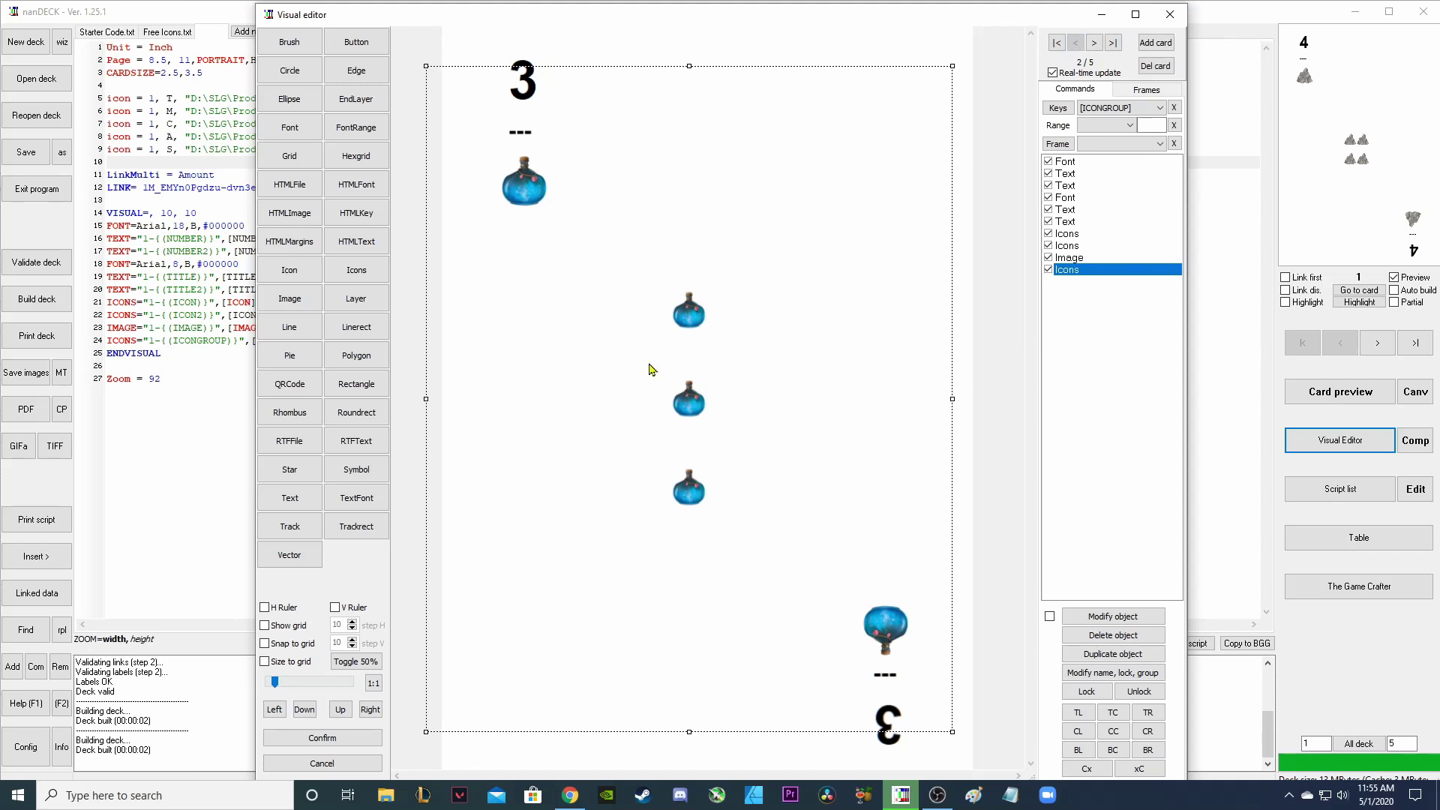
left_click(1075, 42)
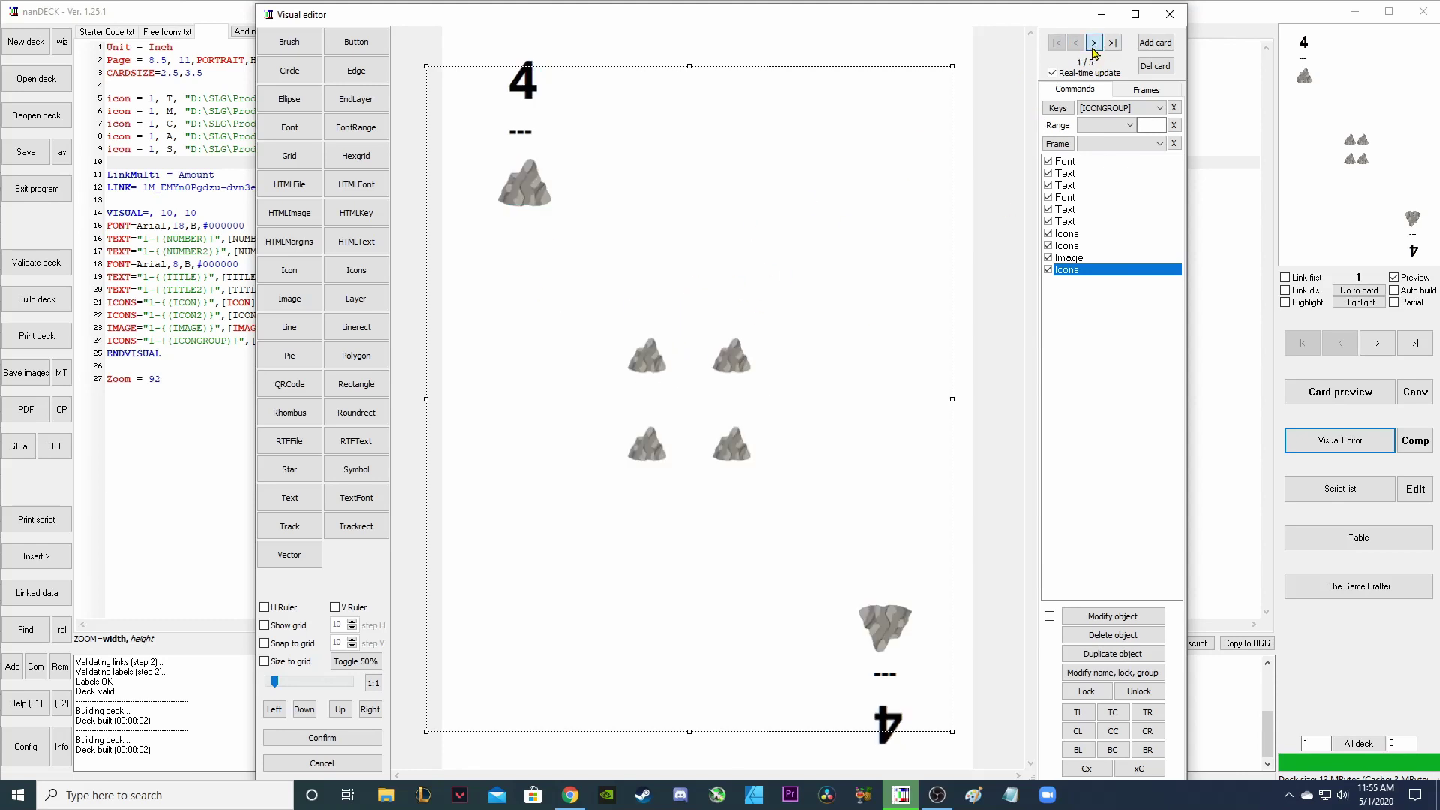
left_click(1095, 45)
left_click(1094, 45)
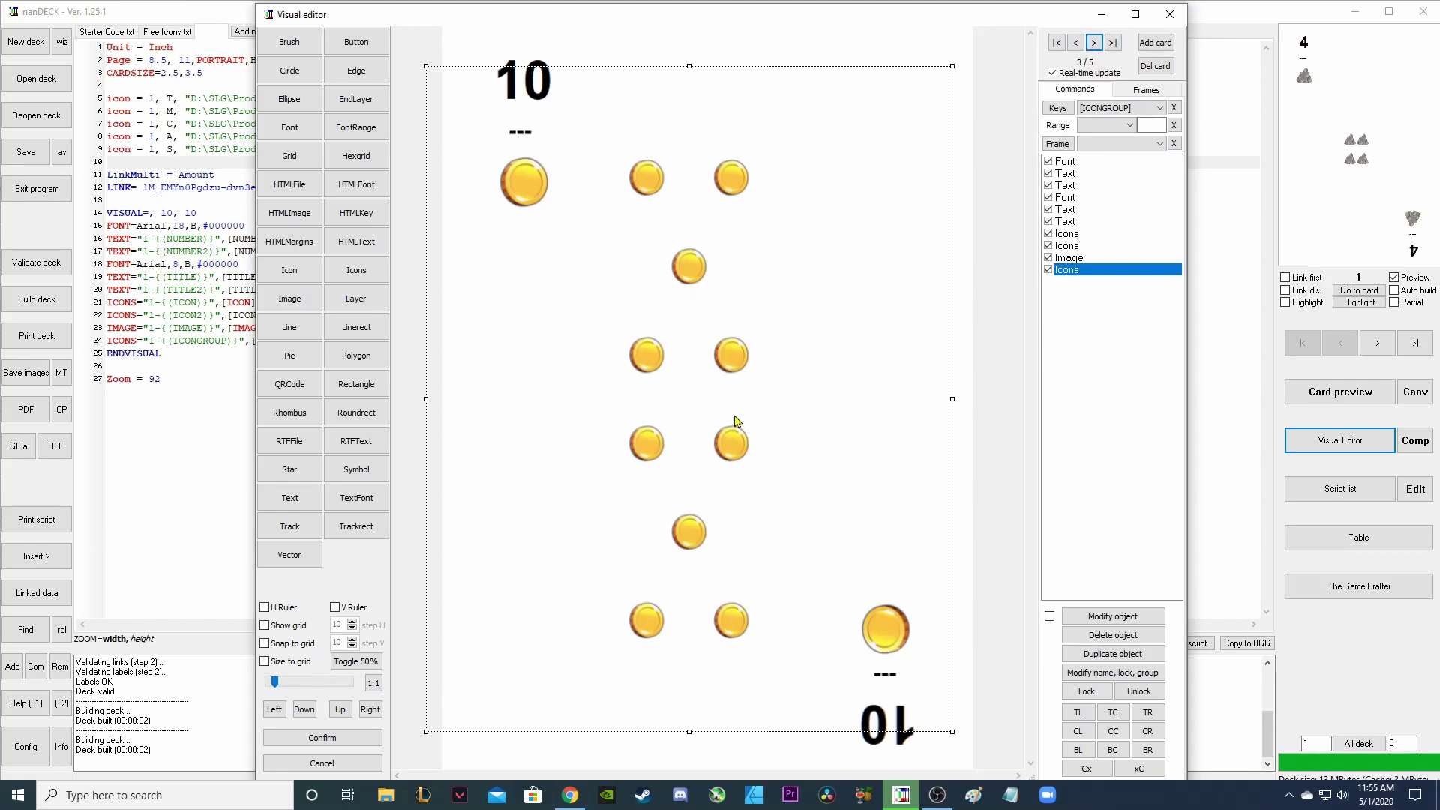
key("alt+Tab")
left_click_drag(825, 215, 823, 277)
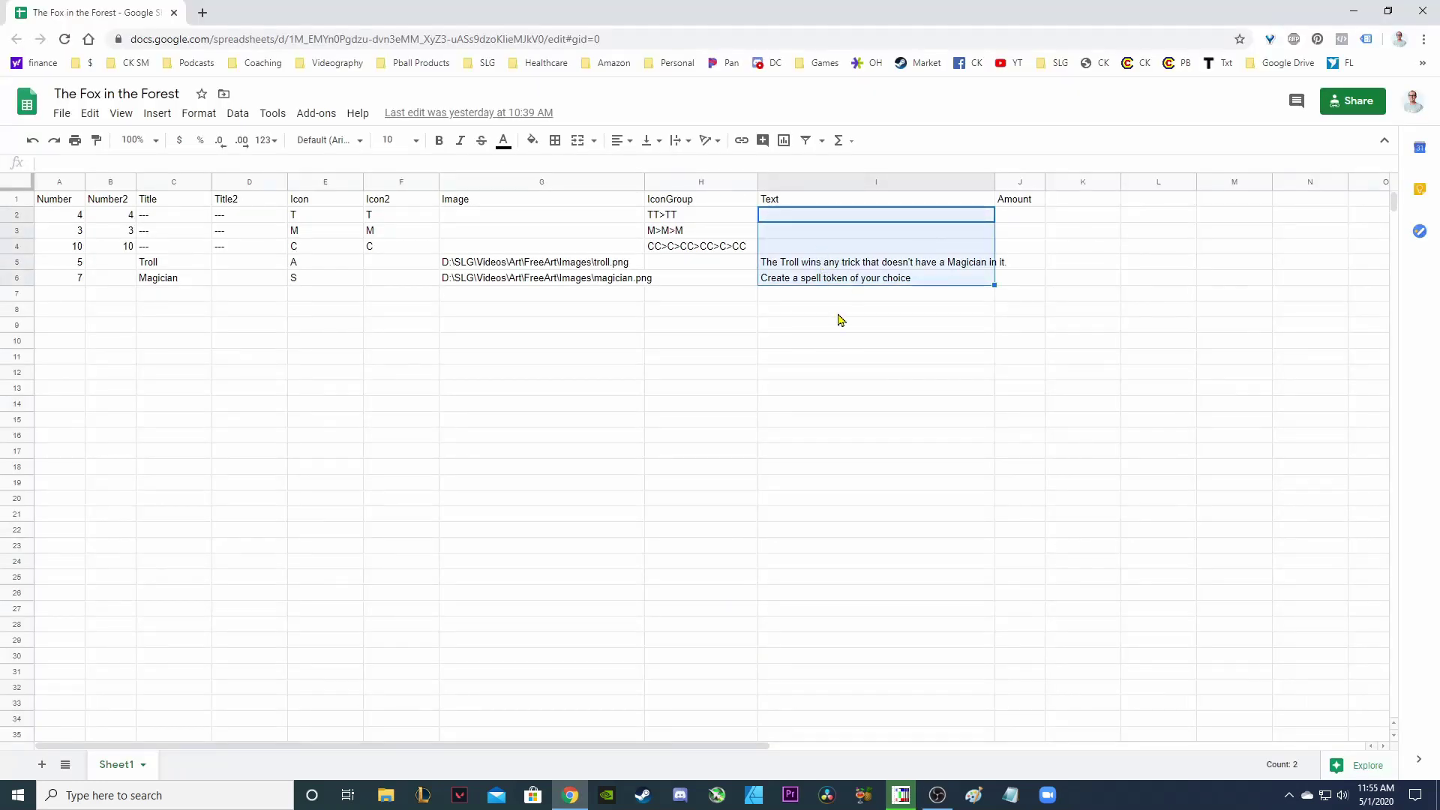
left_click(825, 327)
left_click_drag(838, 215, 844, 277)
left_click(900, 799)
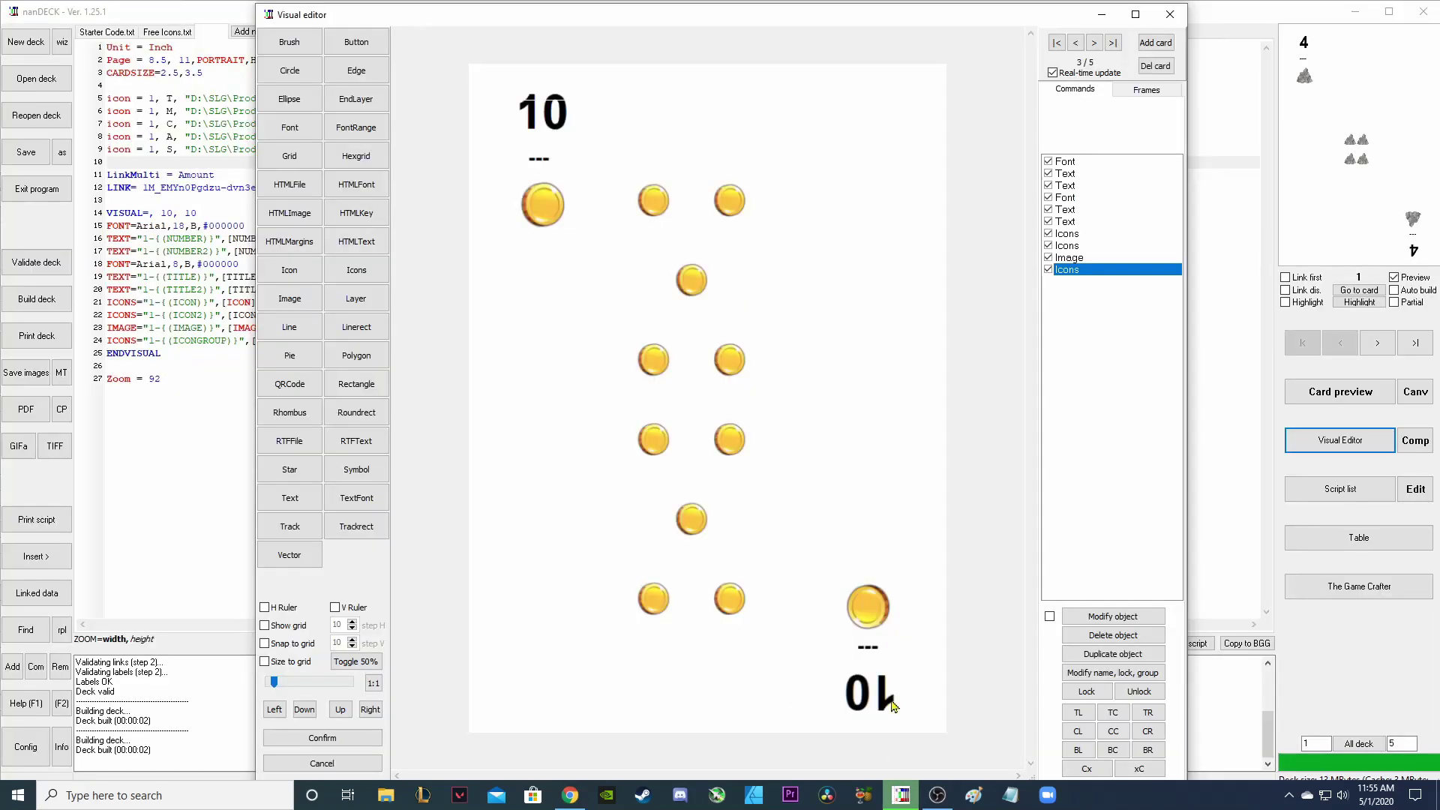
On the Troll card, add a Text element bound to the [TEXT] label with WWCENTER wrapping.
left_click(1096, 43)
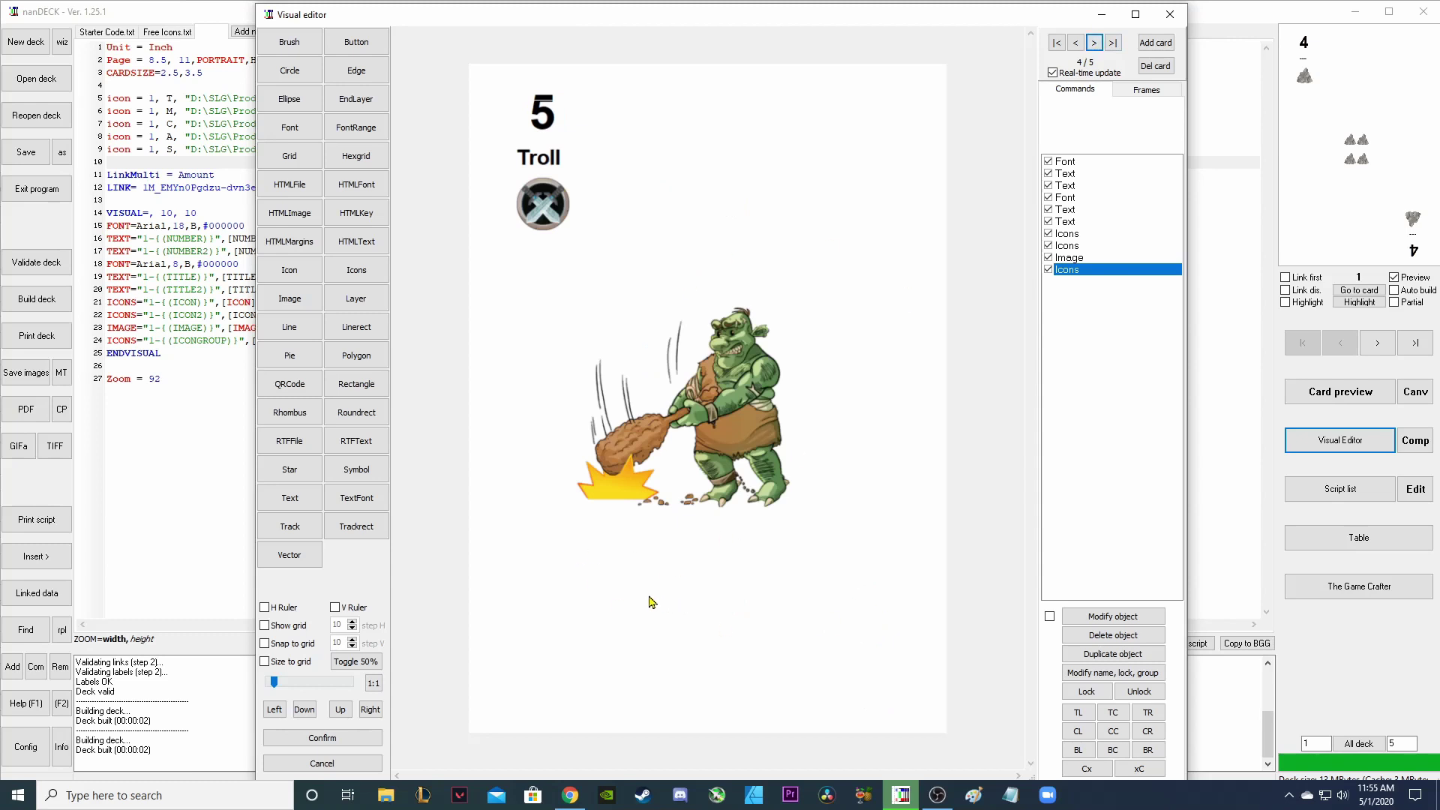
left_click(288, 499)
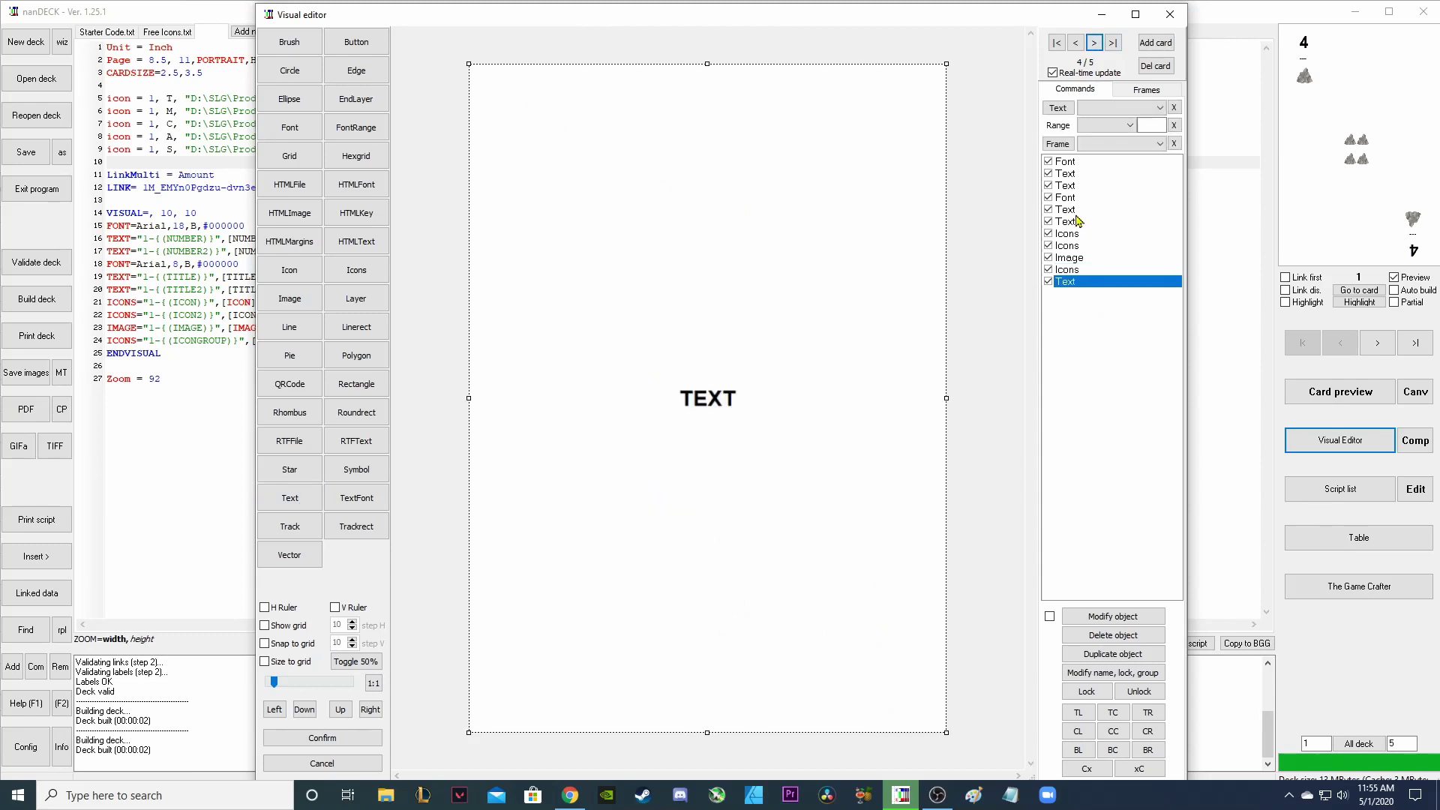
double_click(1084, 284)
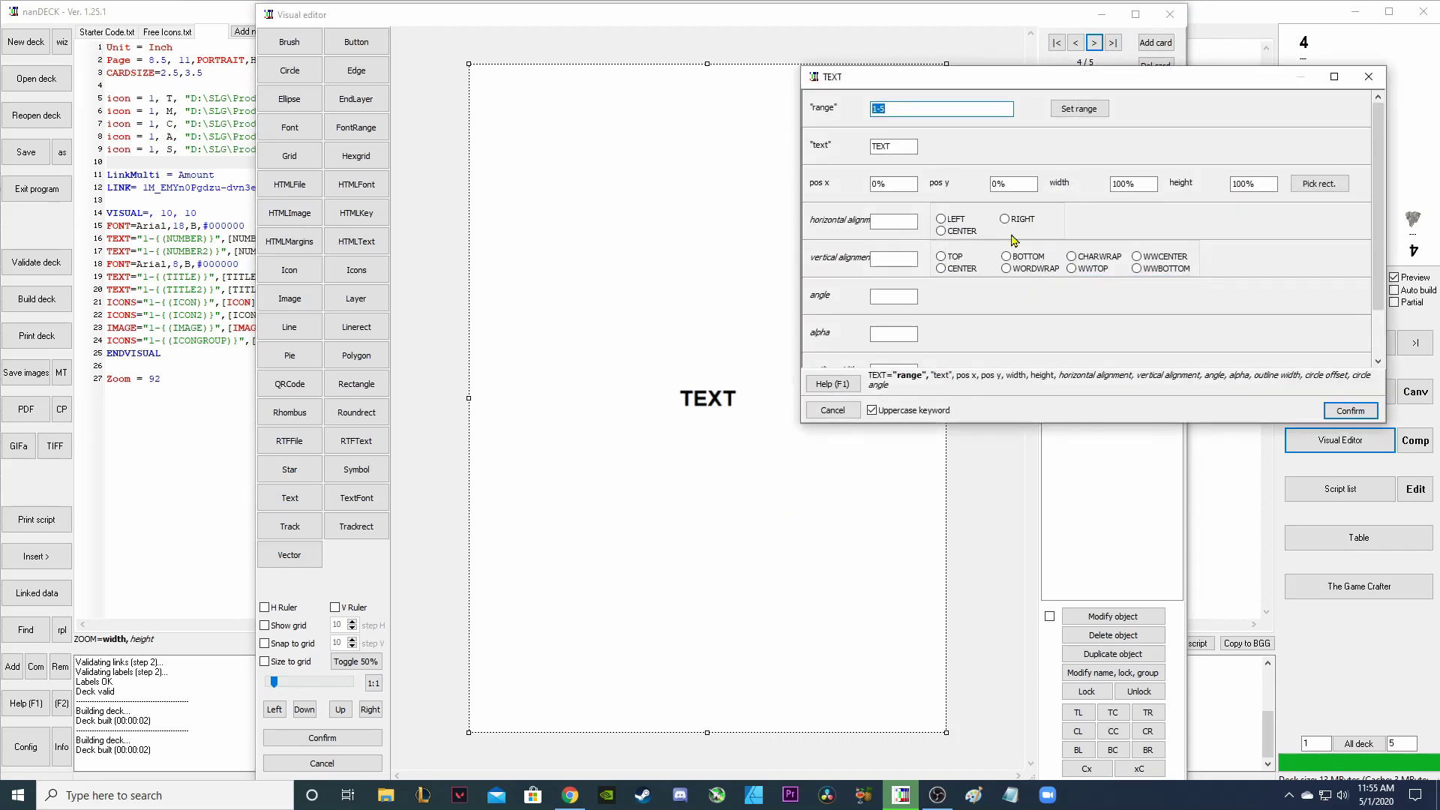
right_click(892, 147)
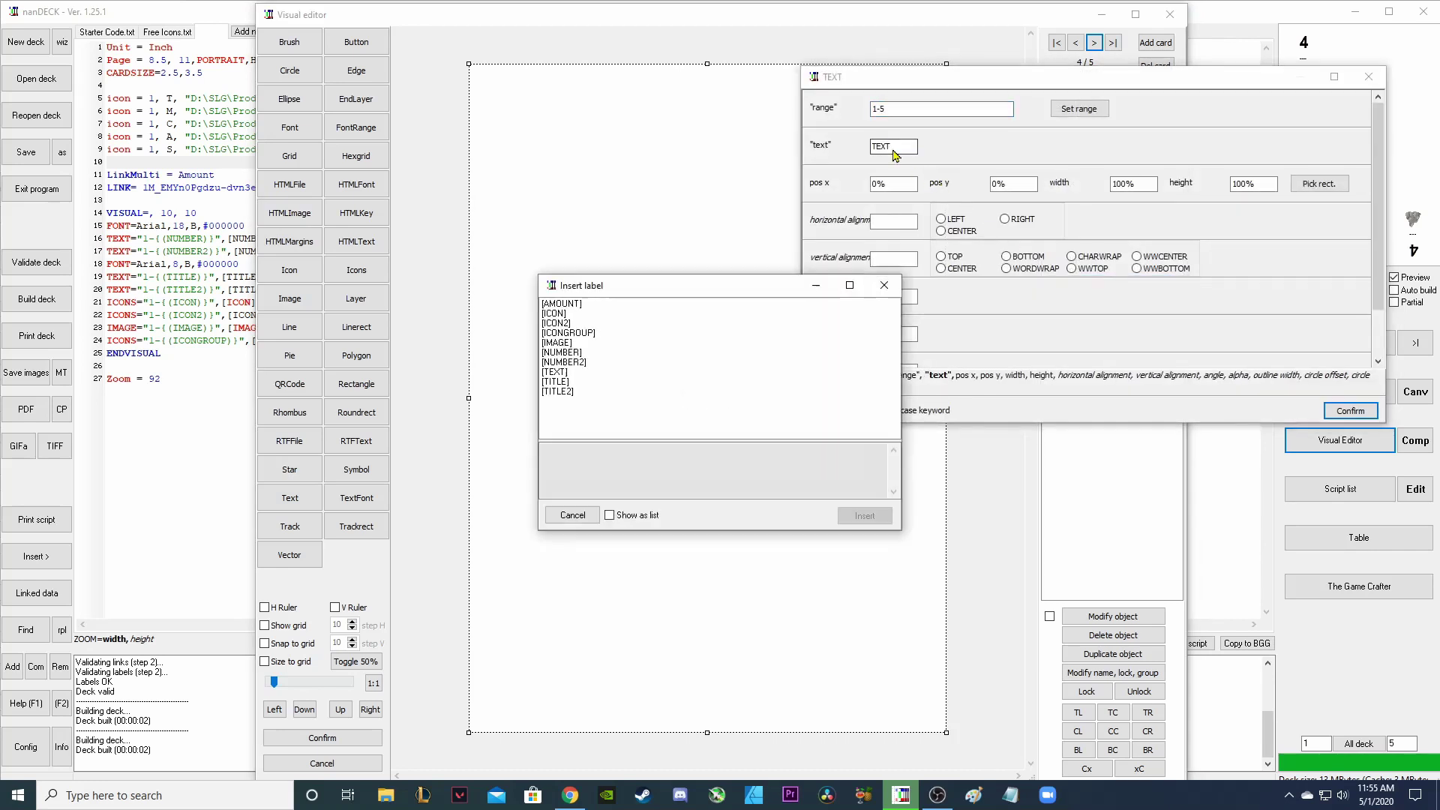
left_click(563, 373)
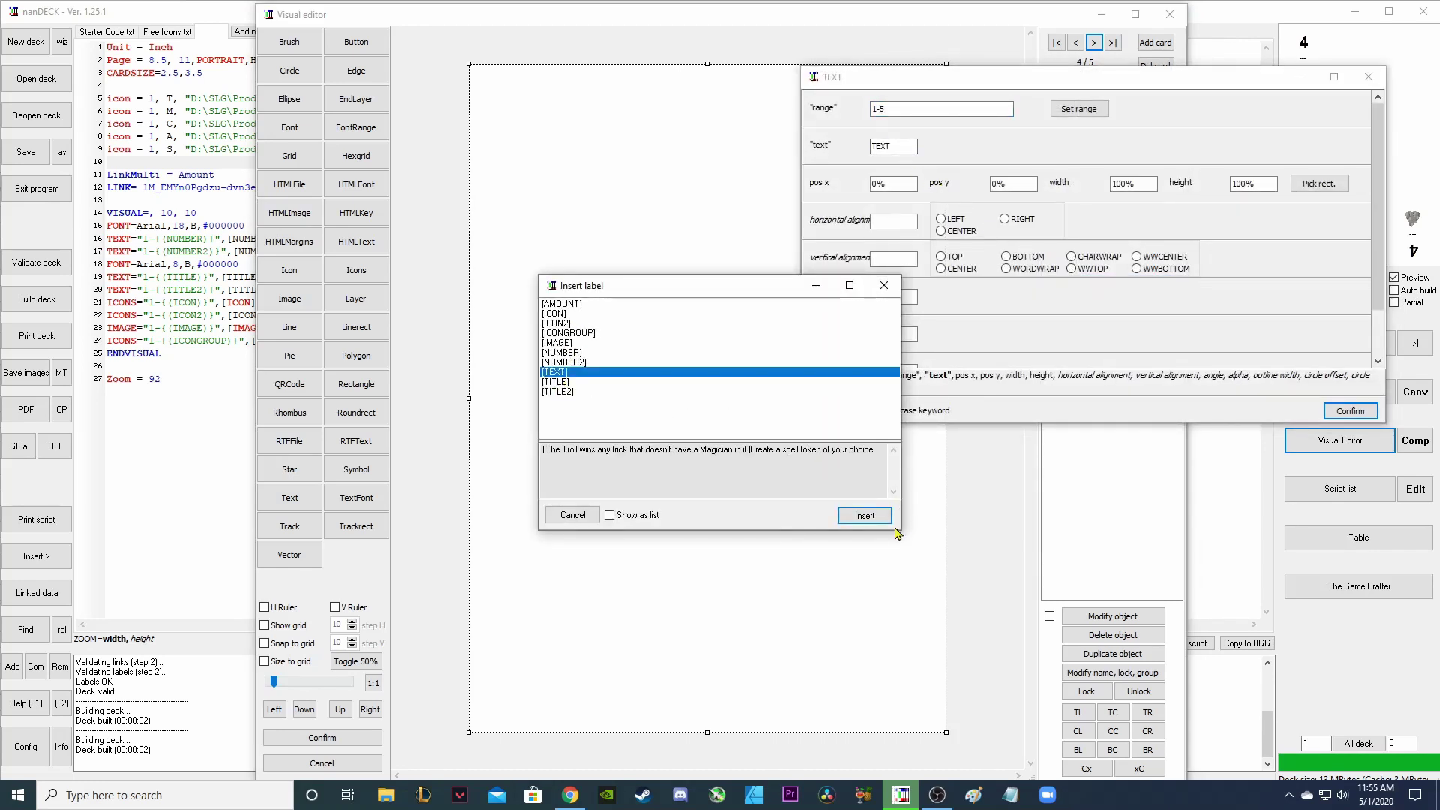
left_click(870, 521)
left_click(1137, 256)
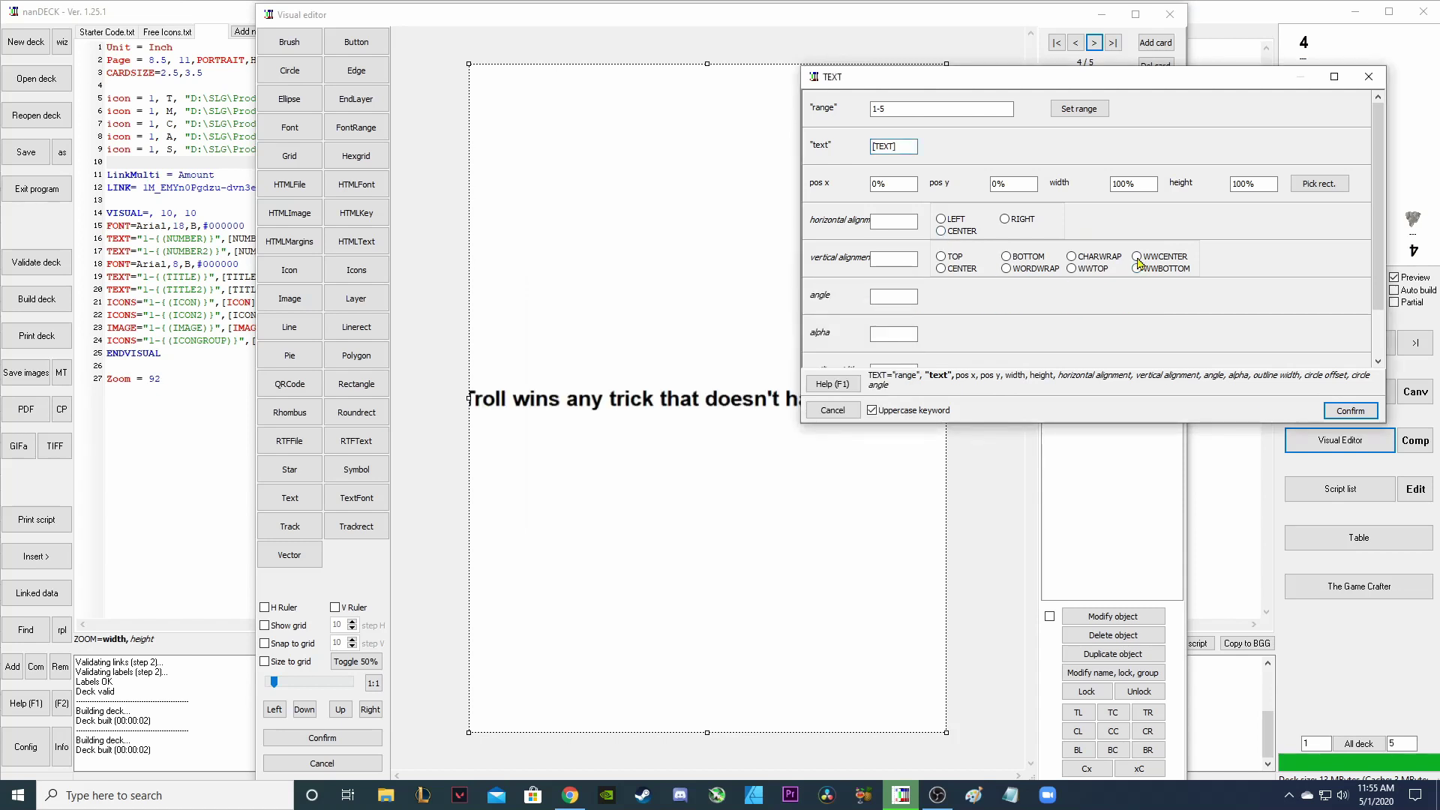
Fit the rules text box into the card's lower area beneath the troll artwork.
left_click_drag(1166, 73, 1265, 69)
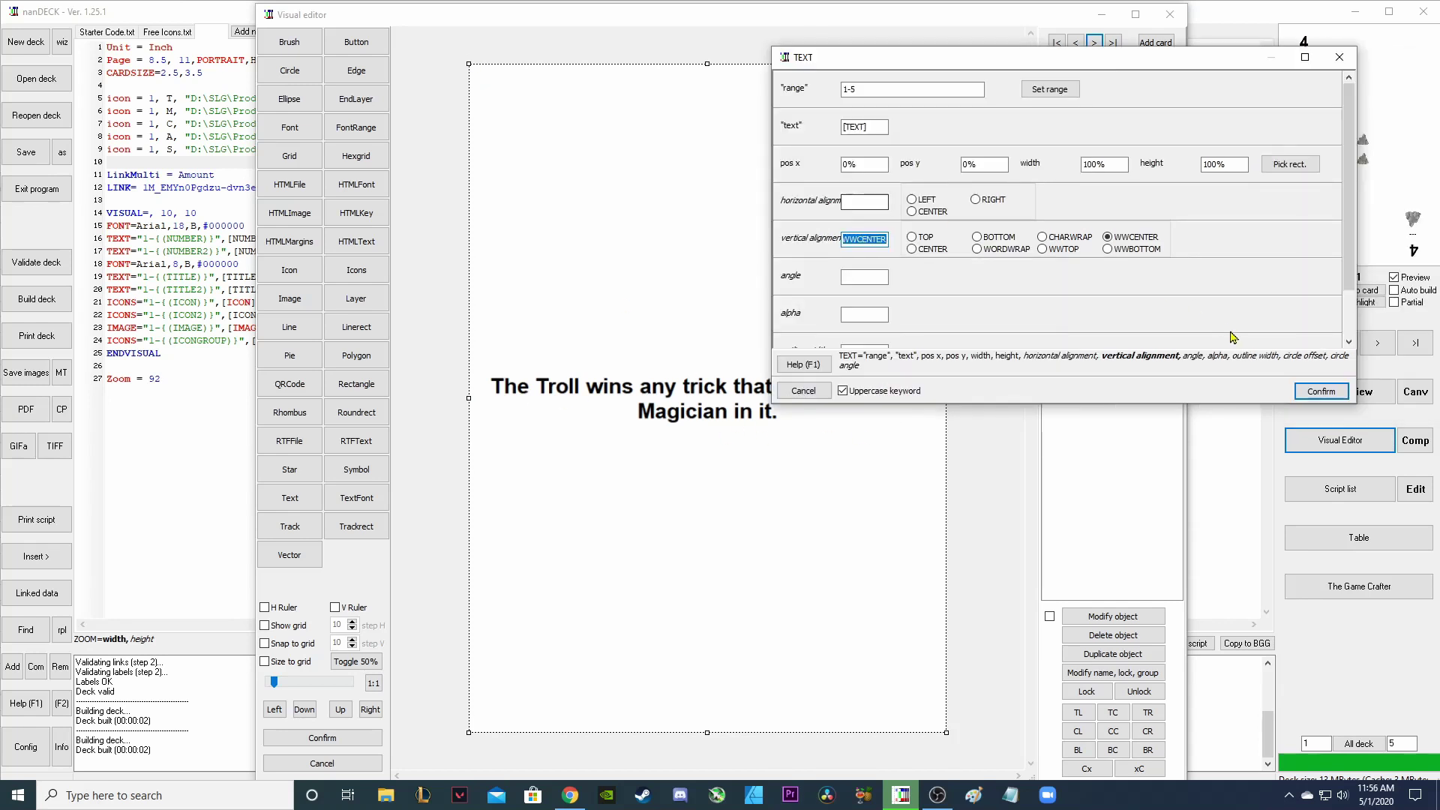
key("Return")
left_click_drag(466, 64, 678, 630)
left_click_drag(818, 664, 726, 568)
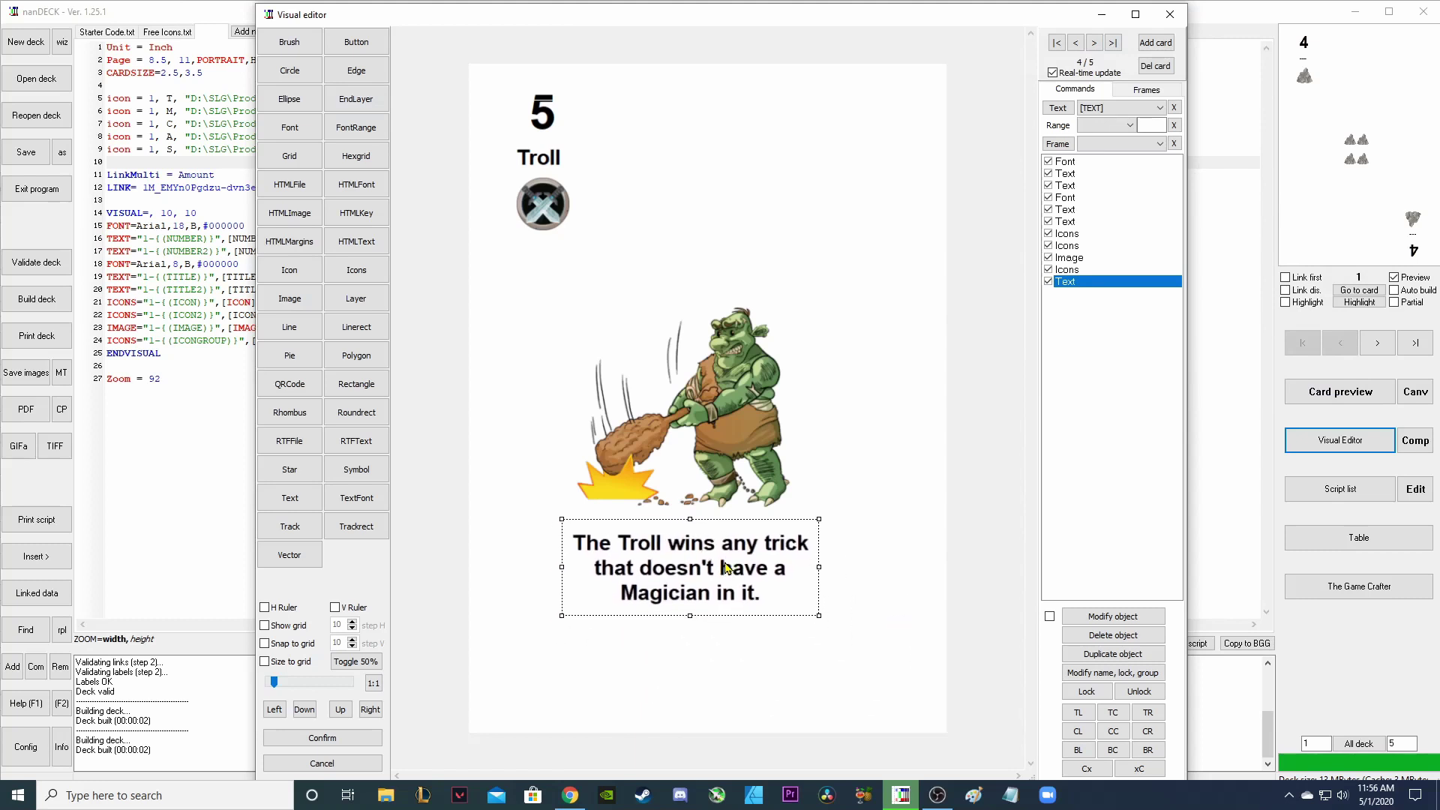
left_click(1089, 162)
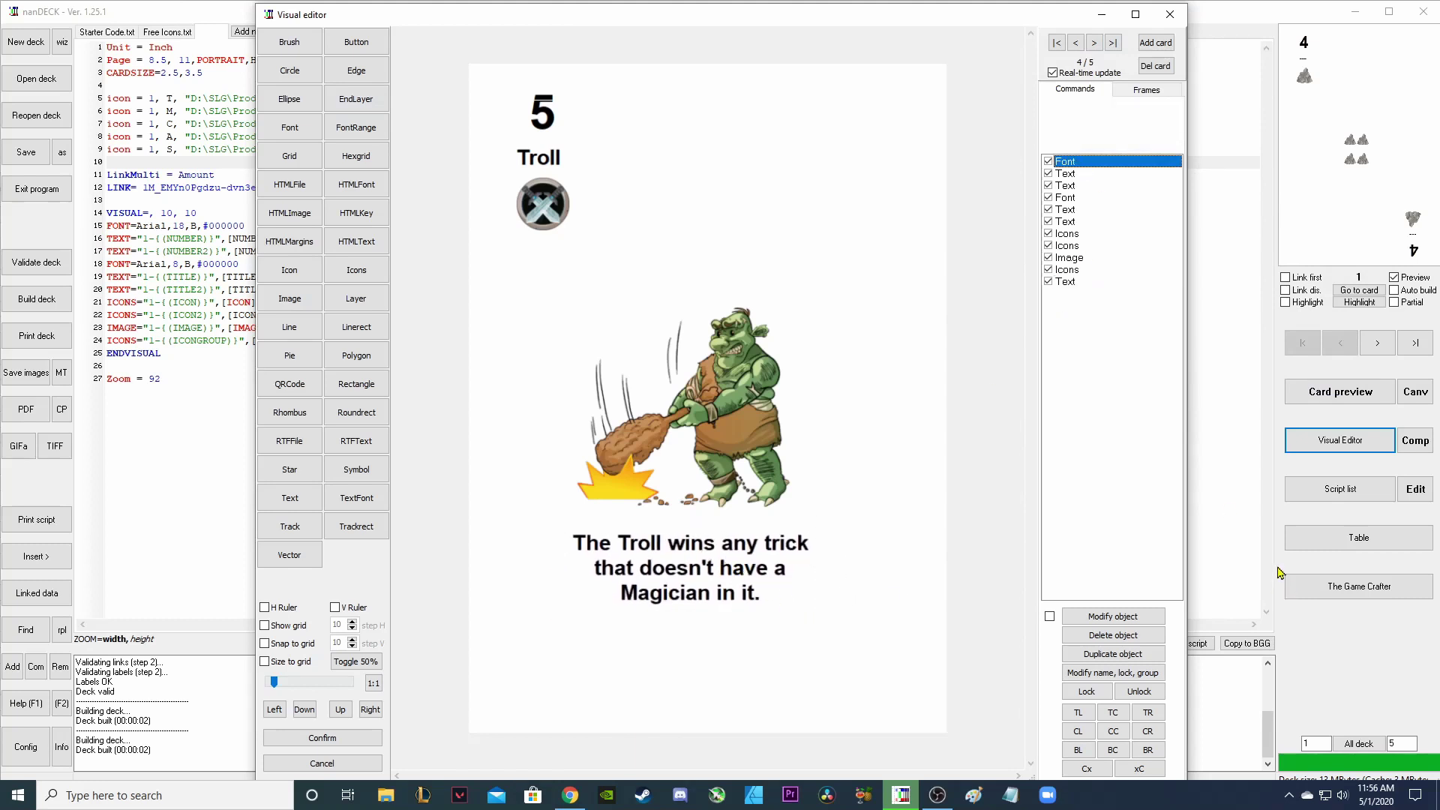
Duplicate the font setting ahead of the rules text and make it Arial size 6, not bold.
left_click(1113, 654)
left_click(1058, 297)
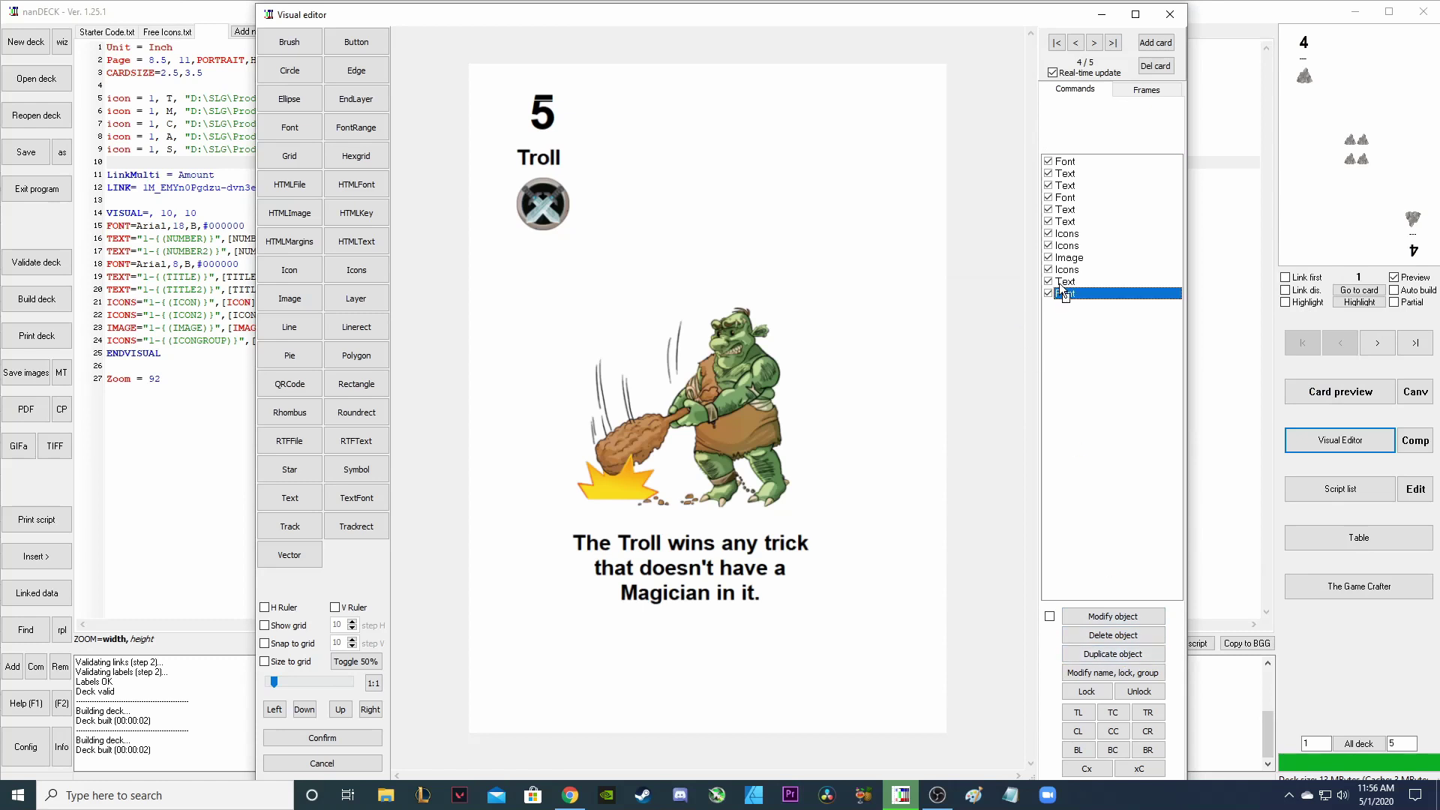
left_click_drag(1061, 281, 1074, 291)
left_click(1075, 285)
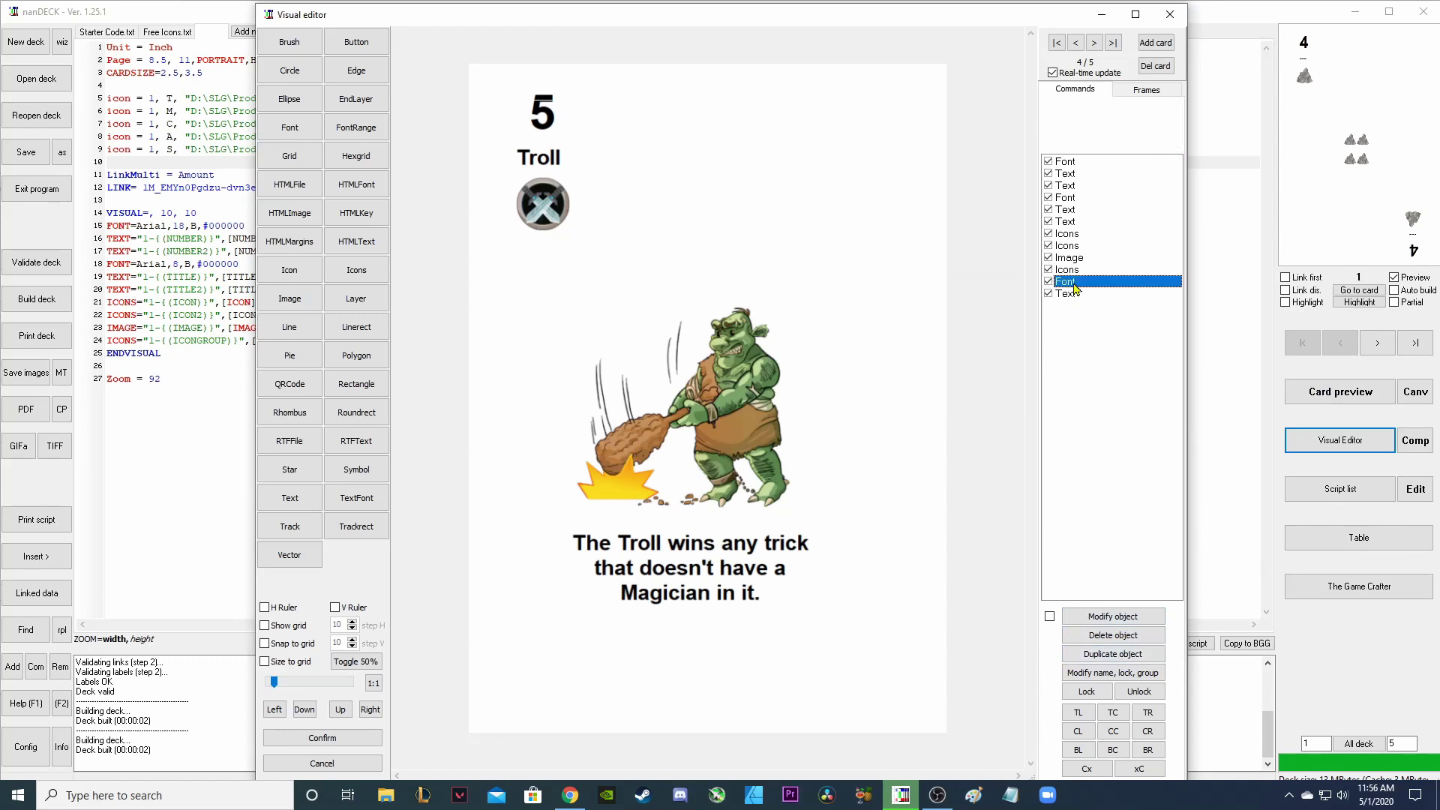
double_click(1074, 288)
double_click(863, 127)
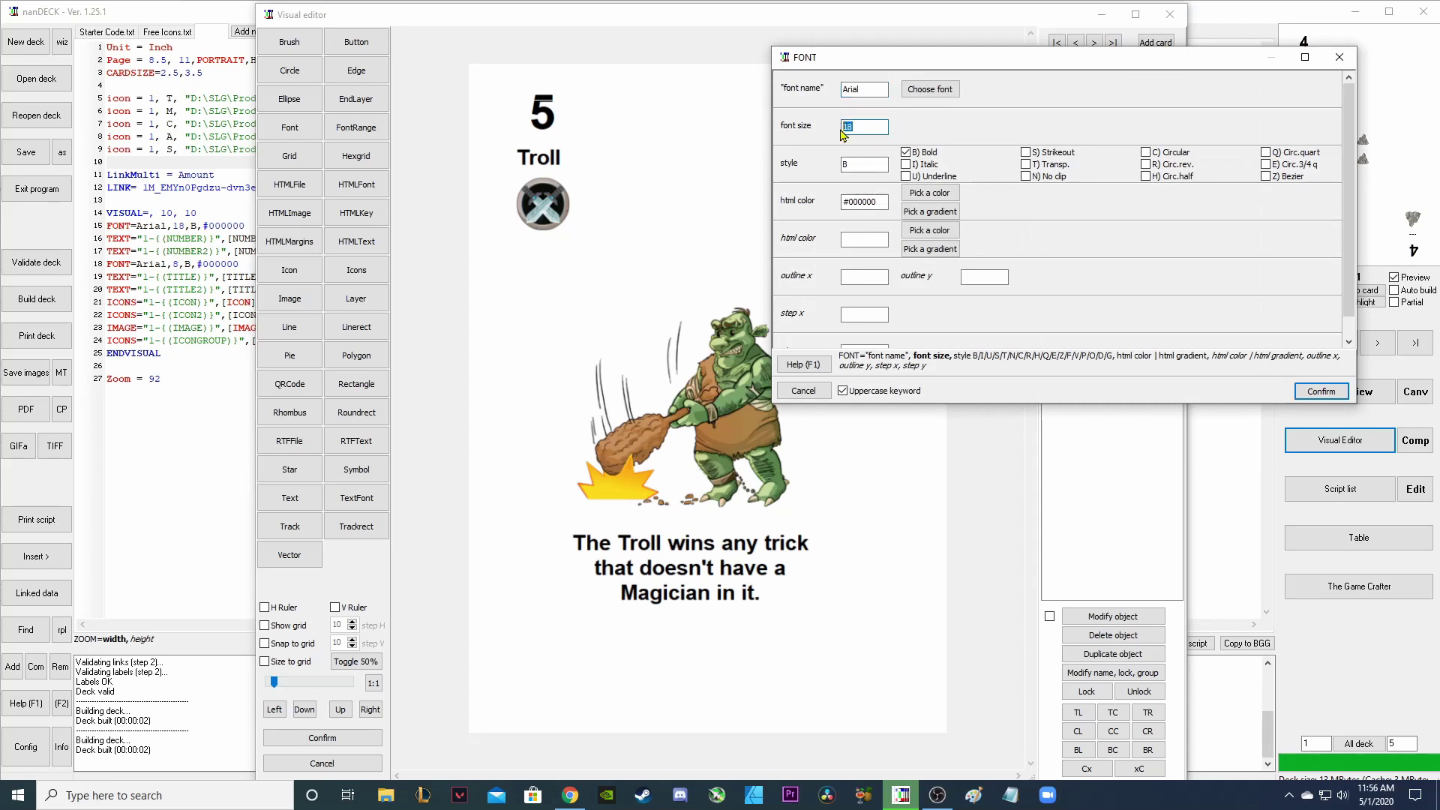
type("14")
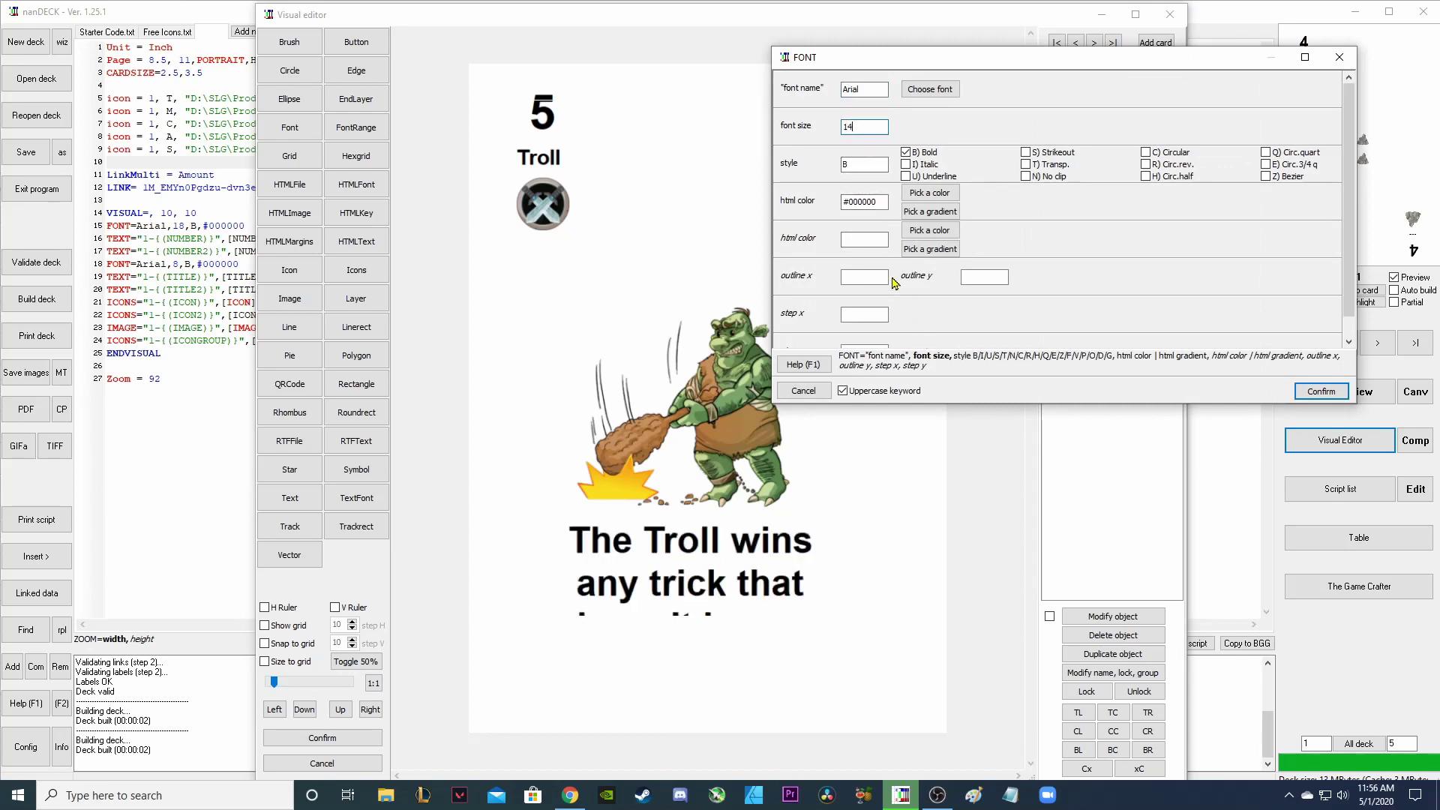
double_click(855, 127)
type("6")
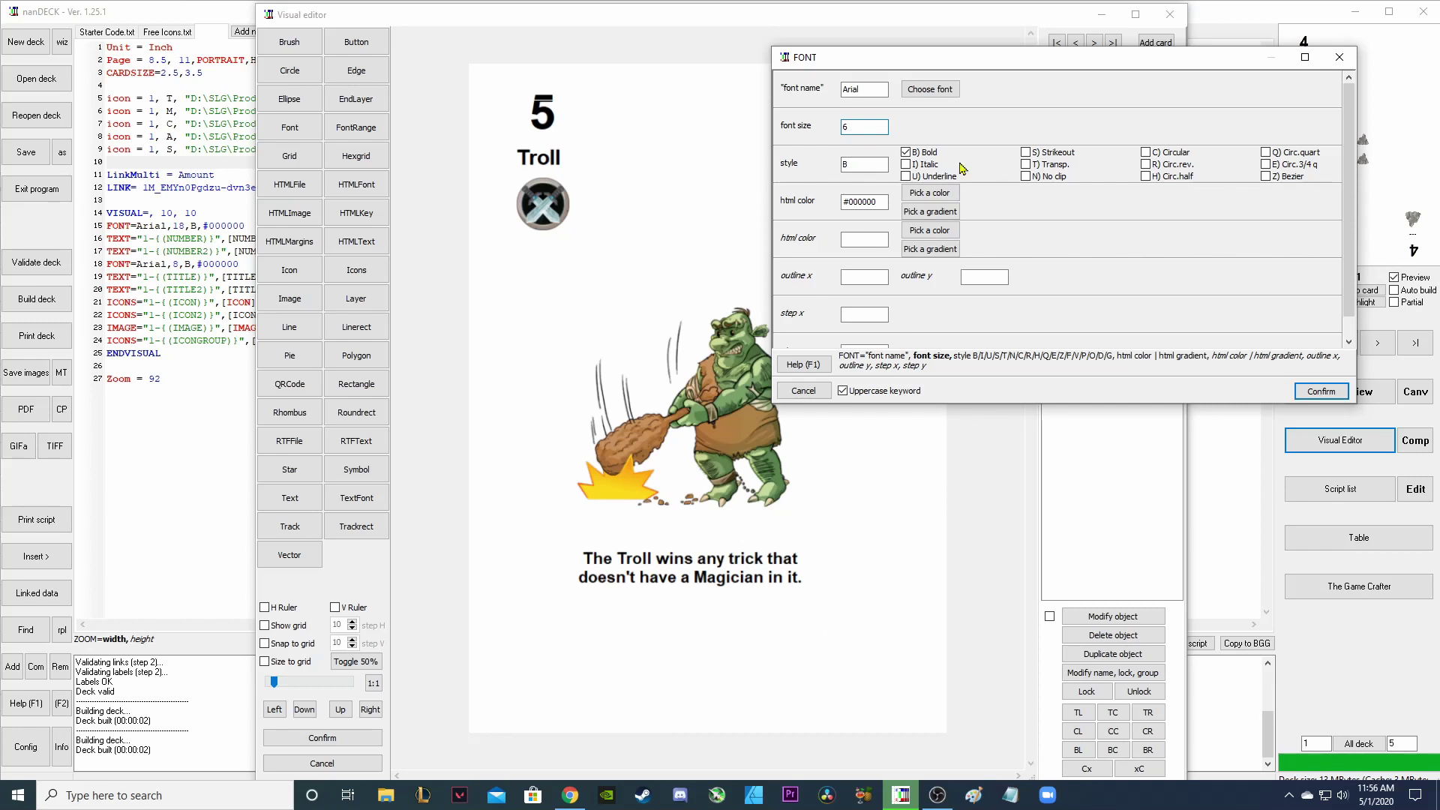
left_click(906, 153)
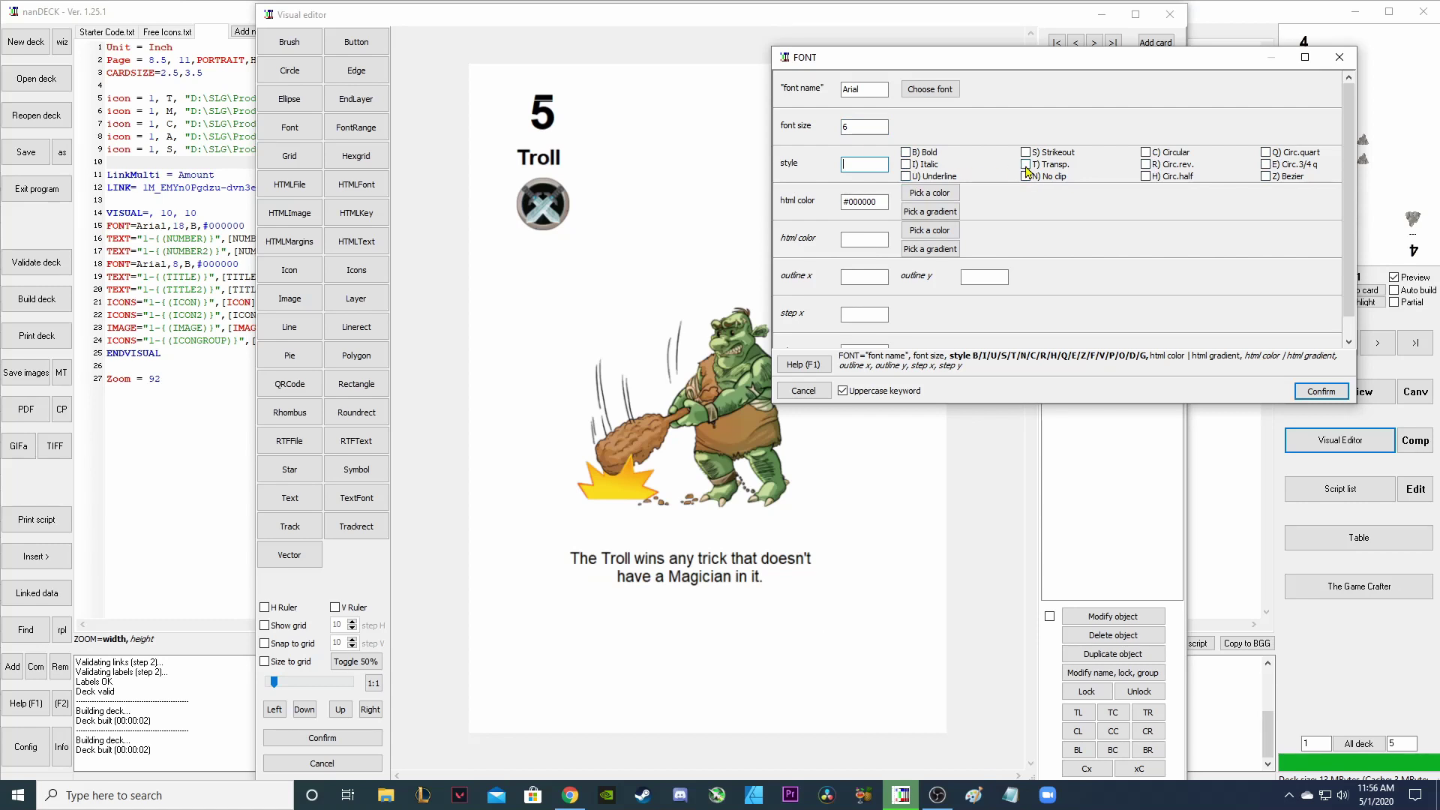
key("Return")
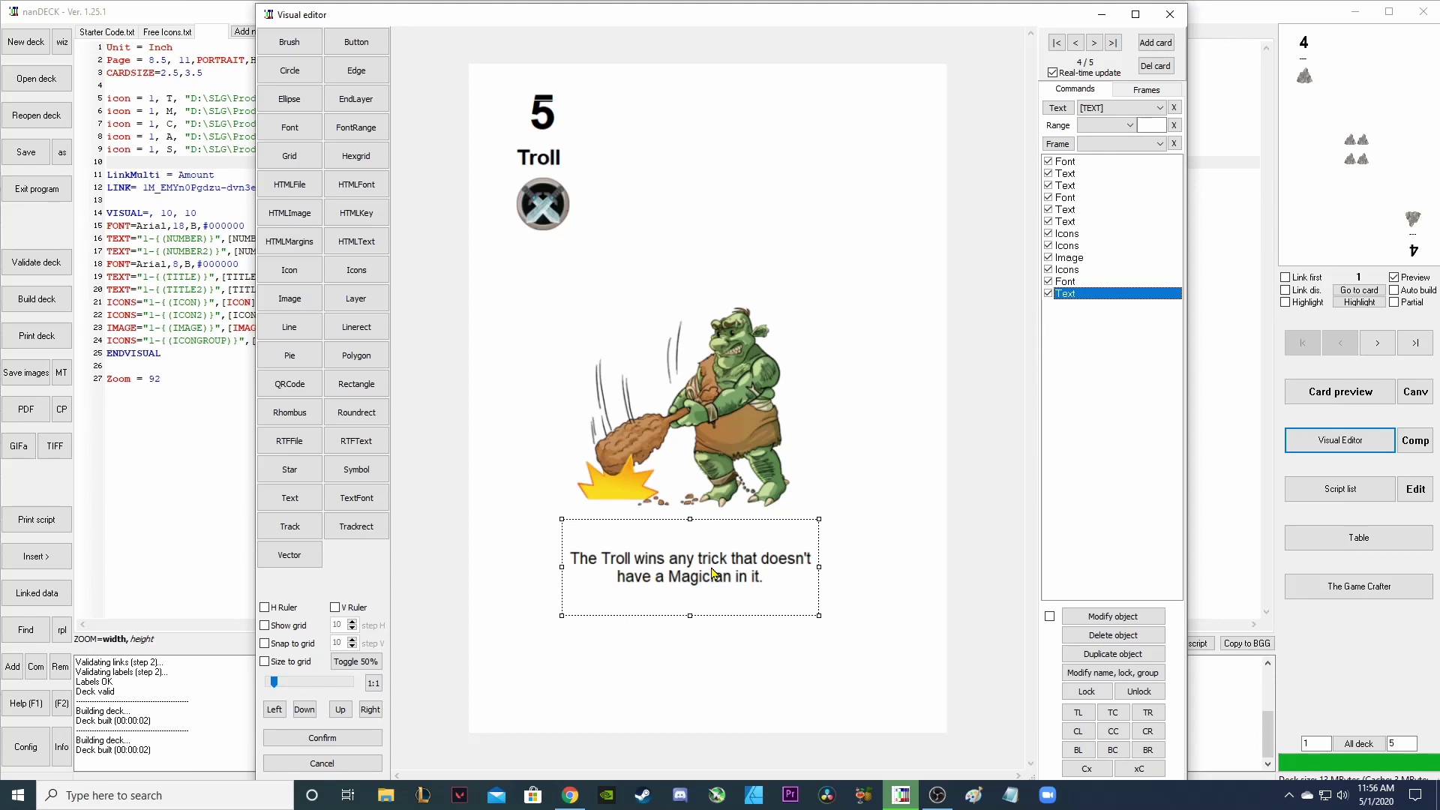
Add a rectangle sized under the troll picture and ordered behind the rules text.
left_click(602, 670)
left_click(356, 383)
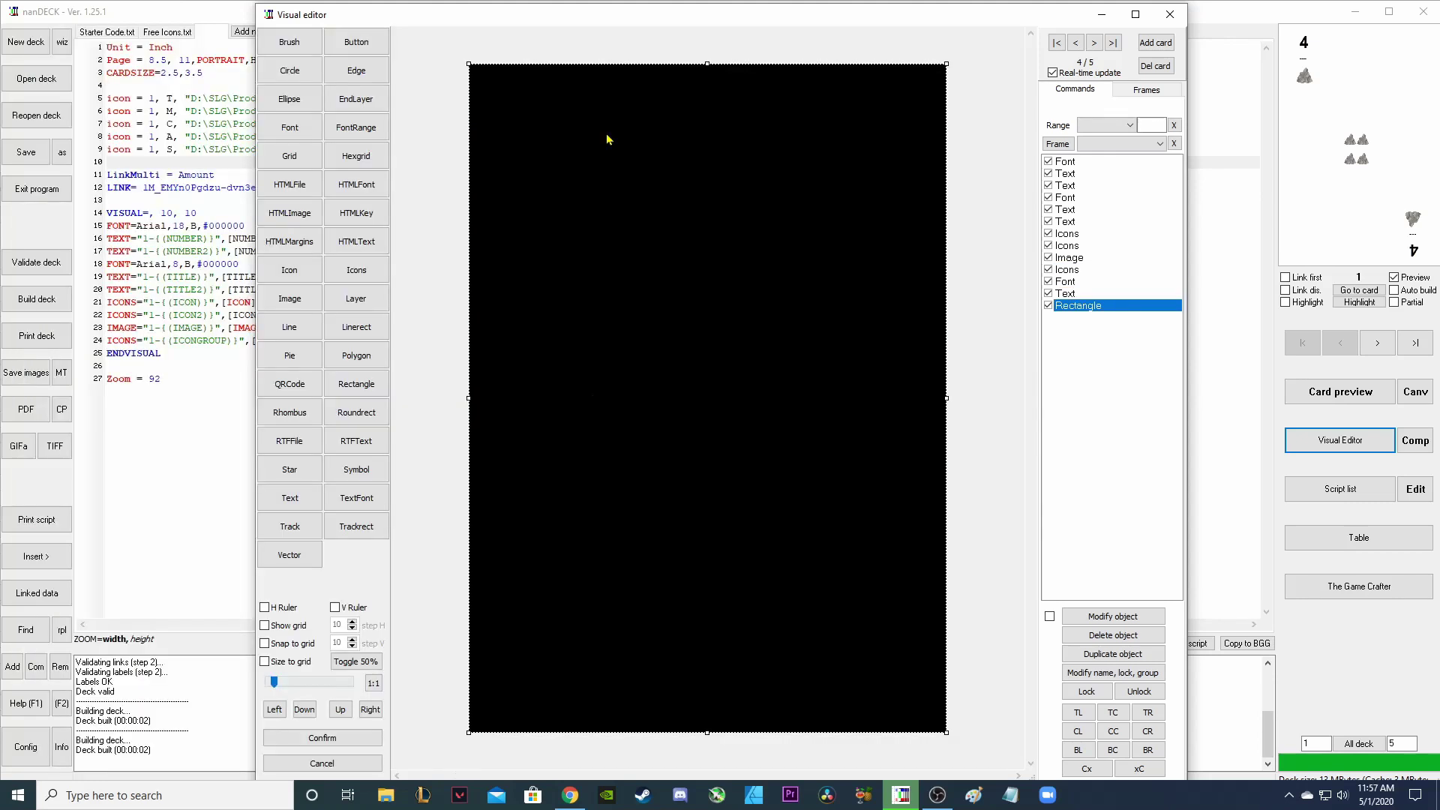
left_click_drag(470, 64, 492, 525)
left_click_drag(946, 732, 813, 622)
left_click_drag(721, 604, 762, 607)
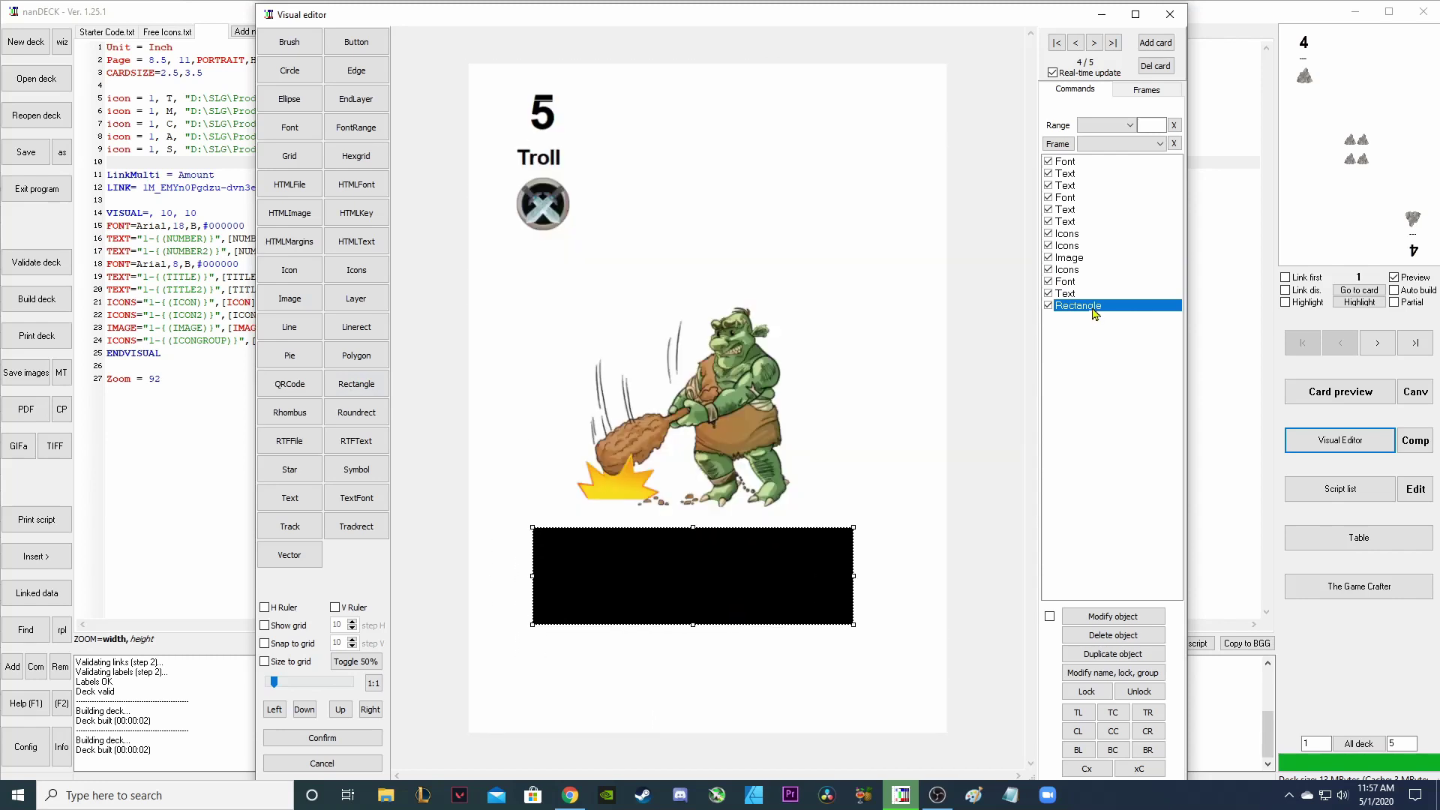
left_click_drag(1092, 308, 1087, 278)
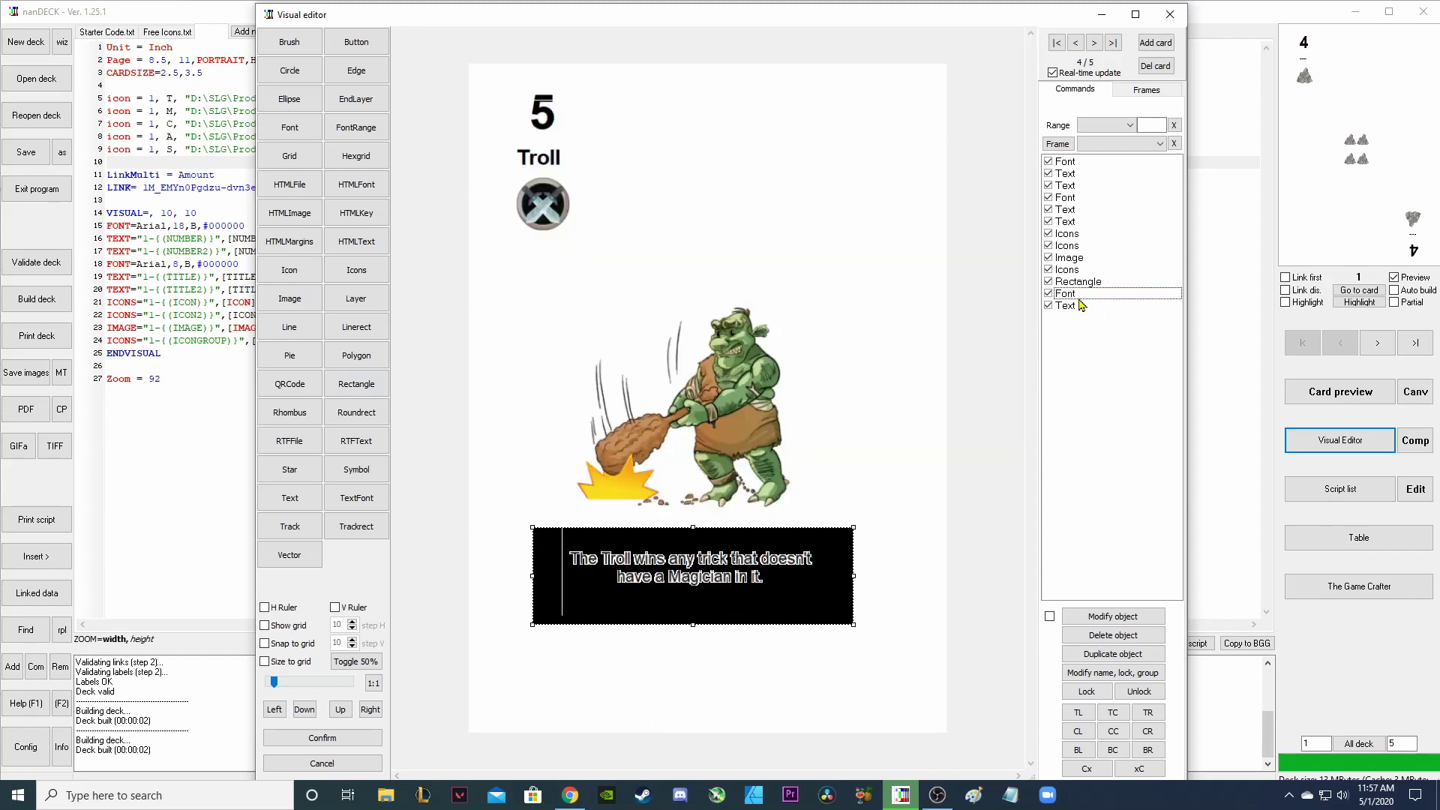
left_click(1081, 284)
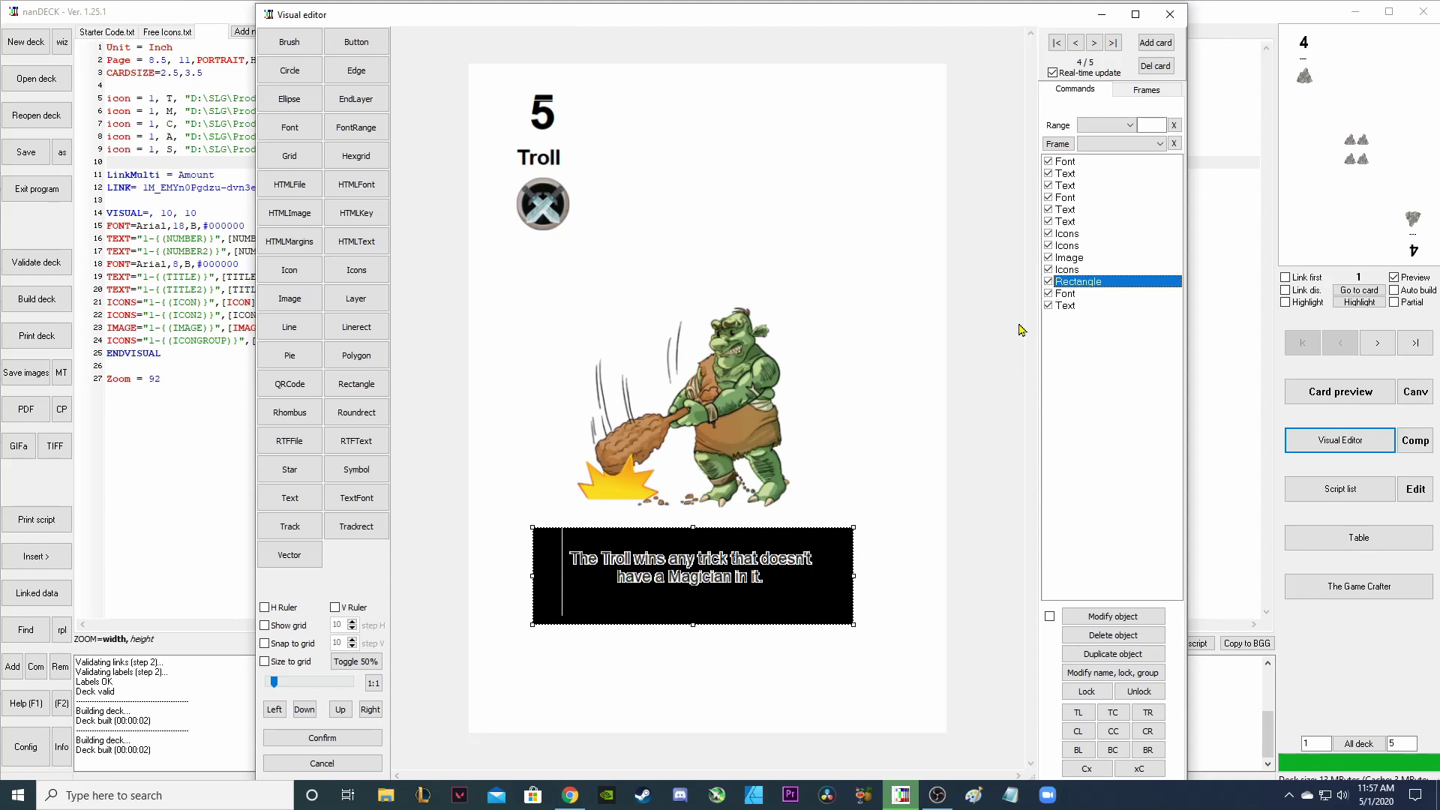
Fill the rectangle with Gold (Harvest) orange, #DA9100.
double_click(1101, 286)
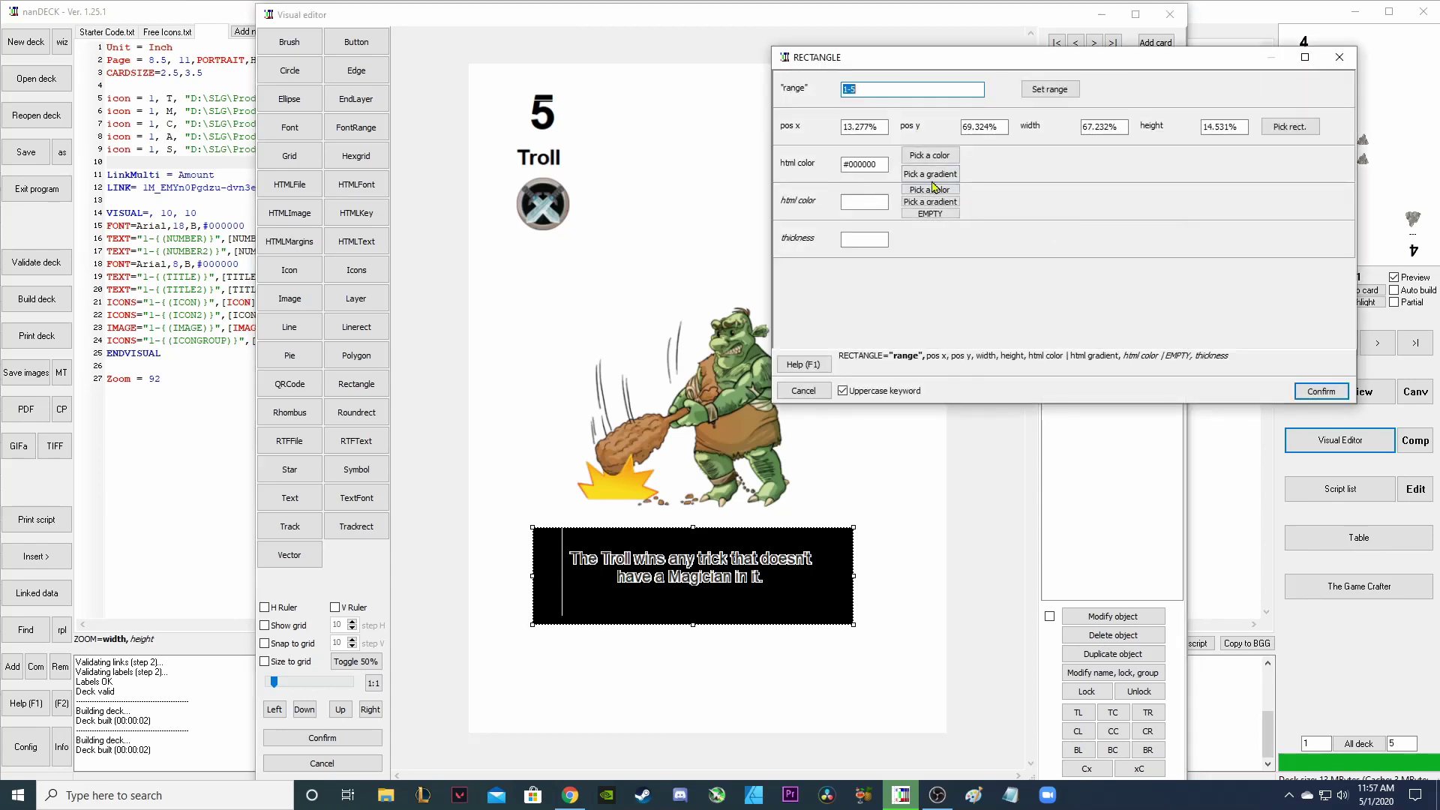
left_click(930, 156)
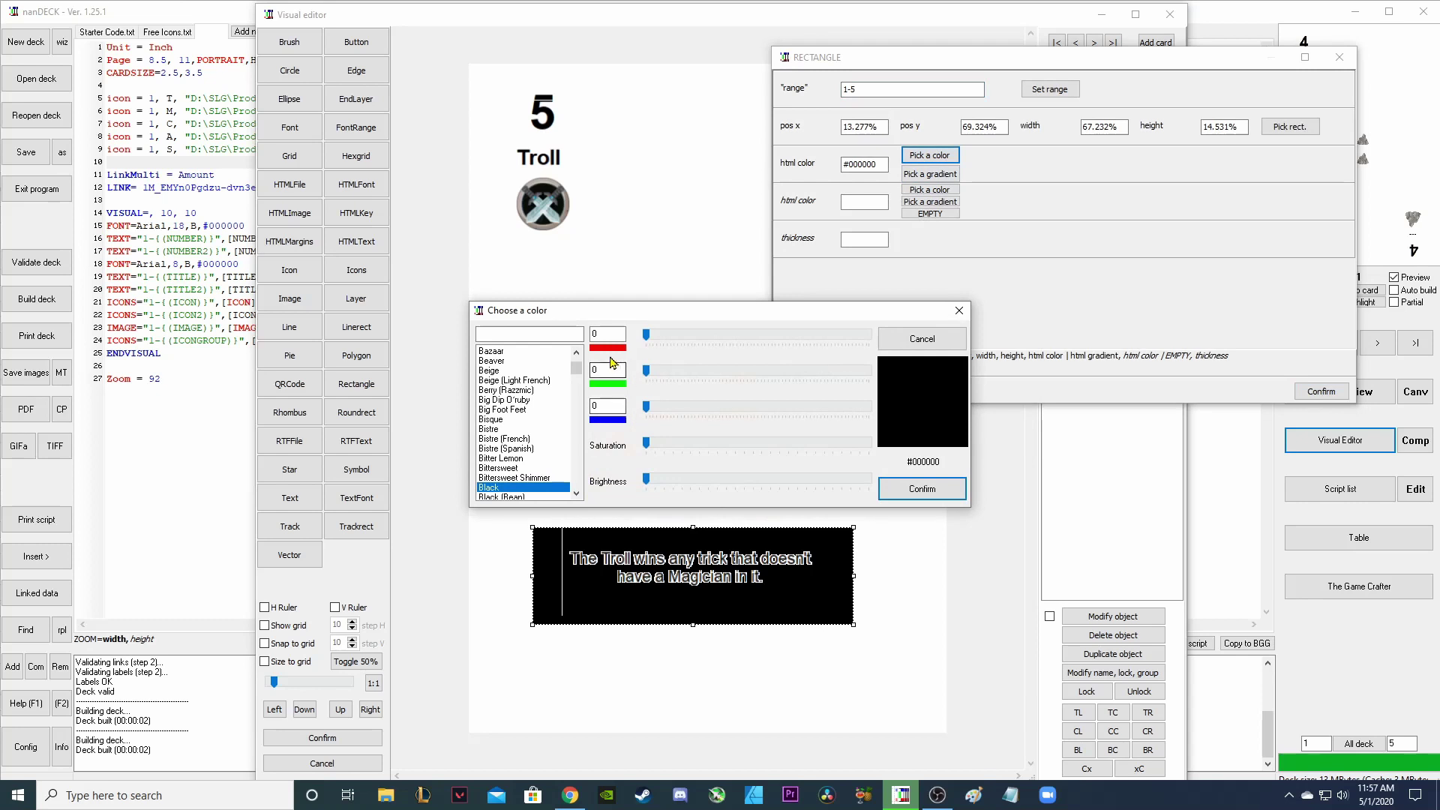
left_click(520, 439)
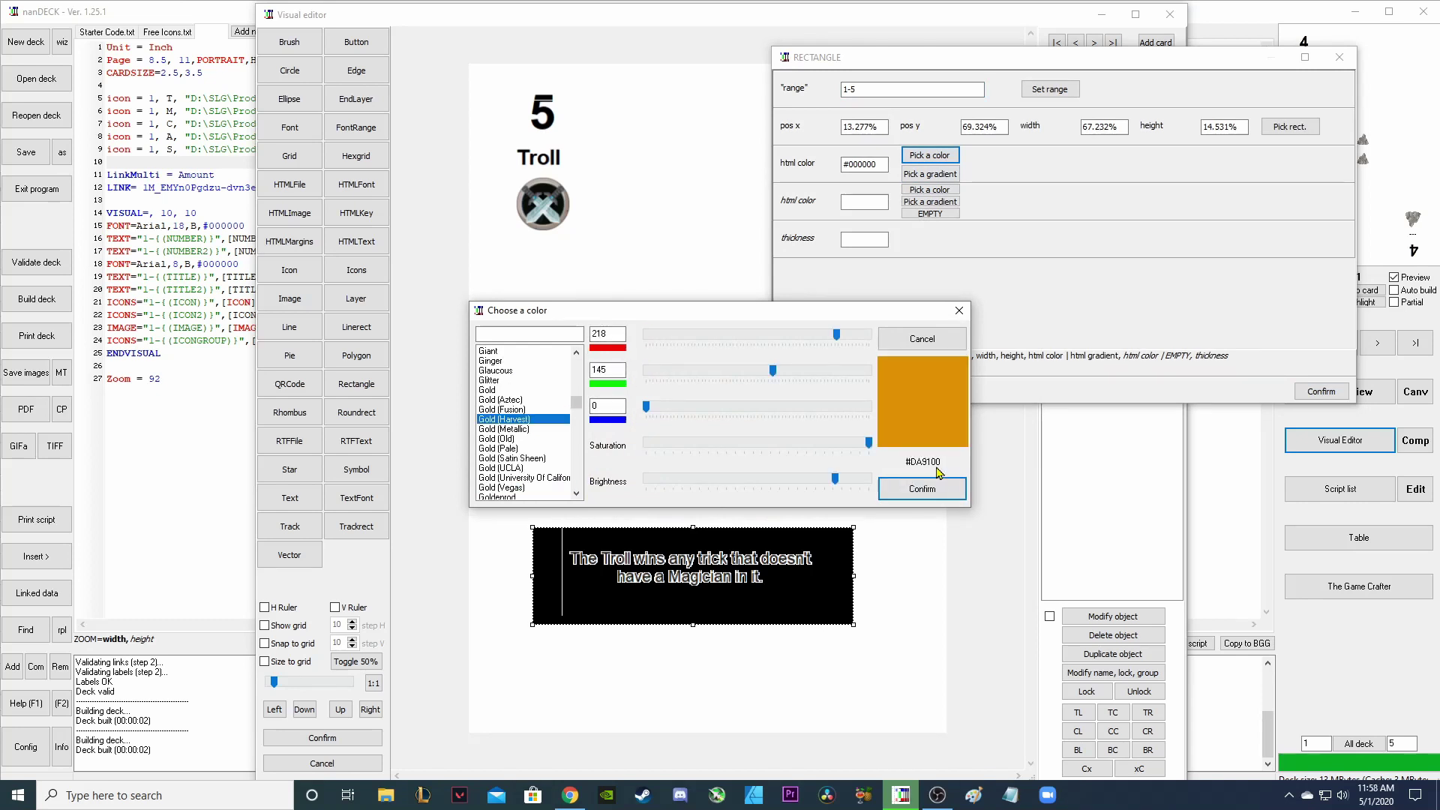
left_click(922, 488)
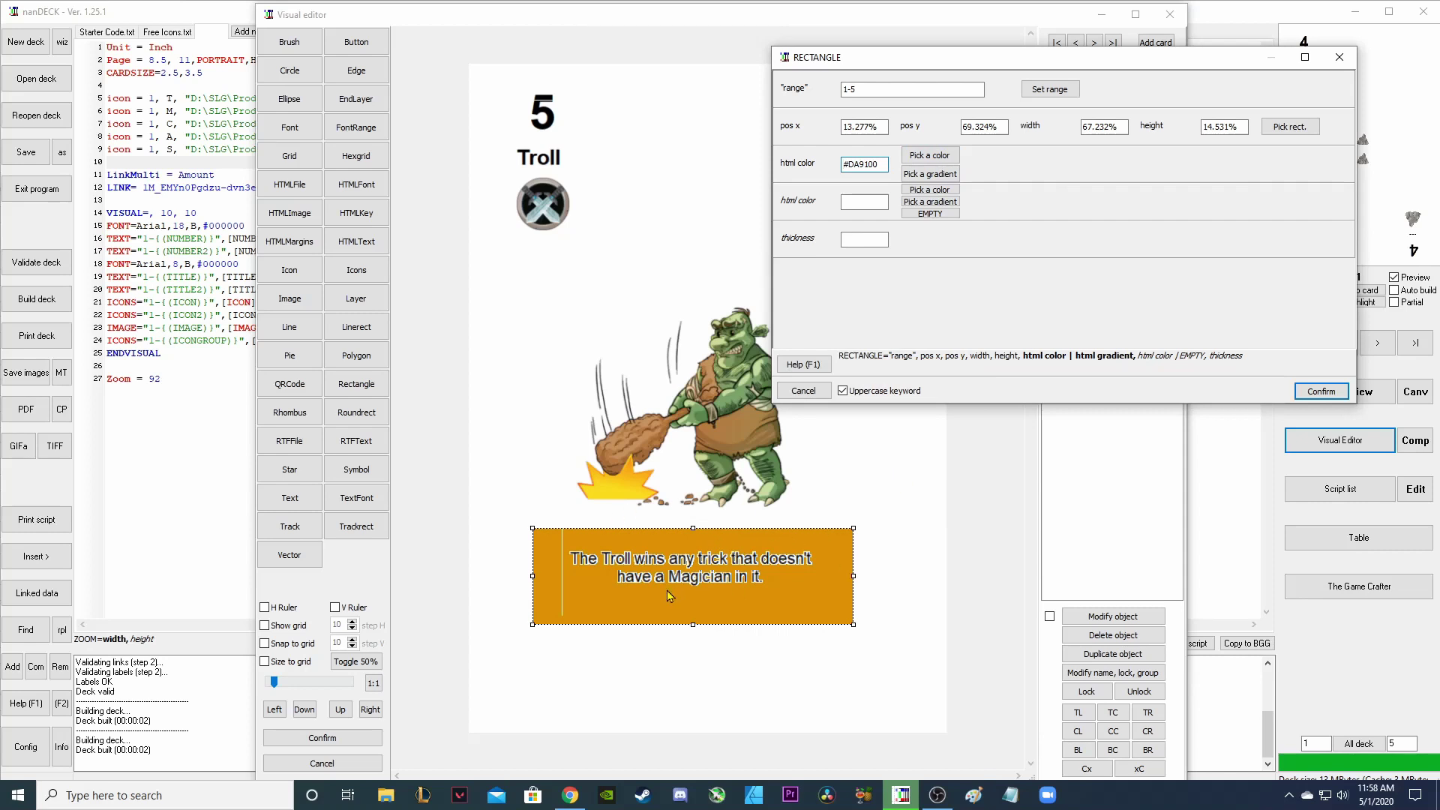
left_click(1322, 391)
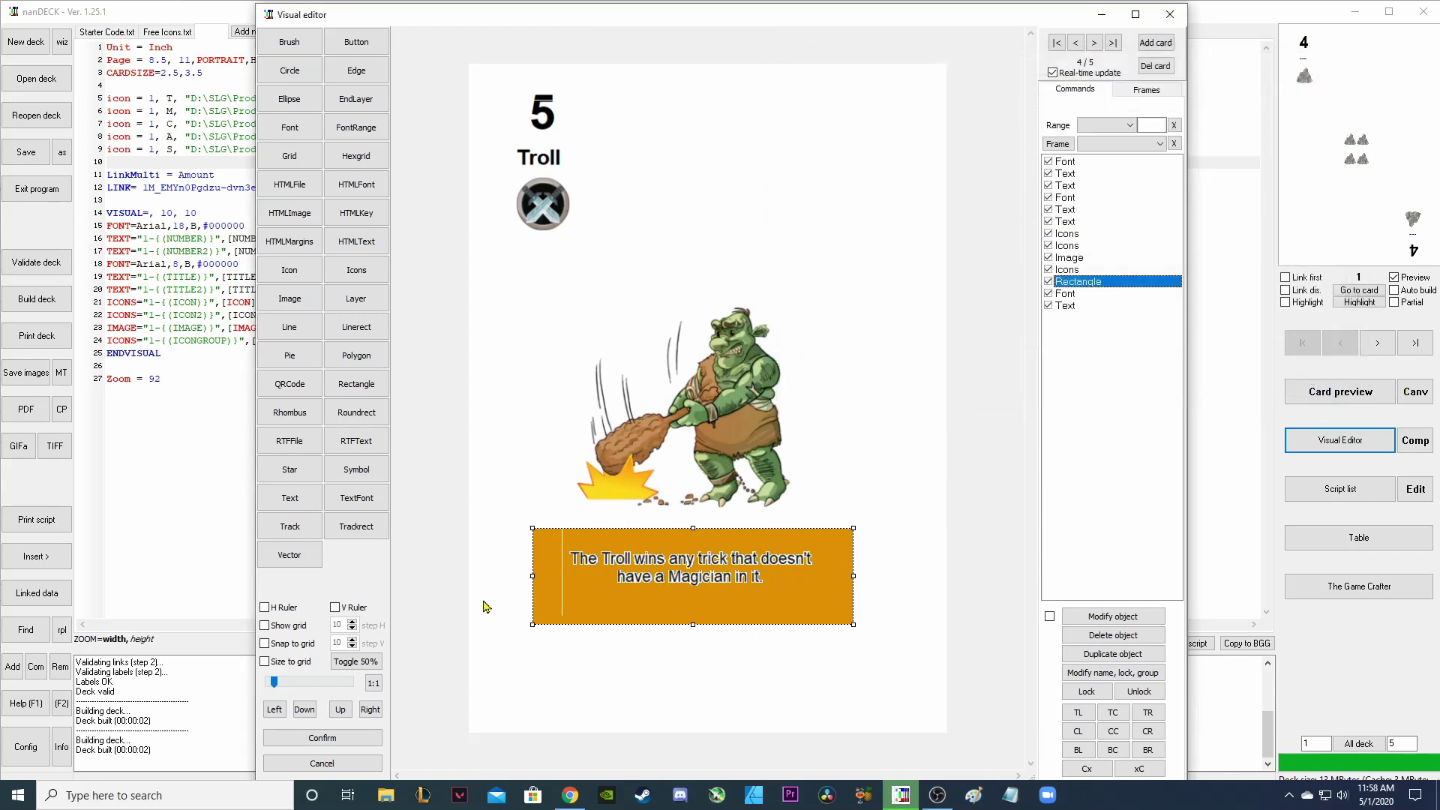
left_click(765, 698)
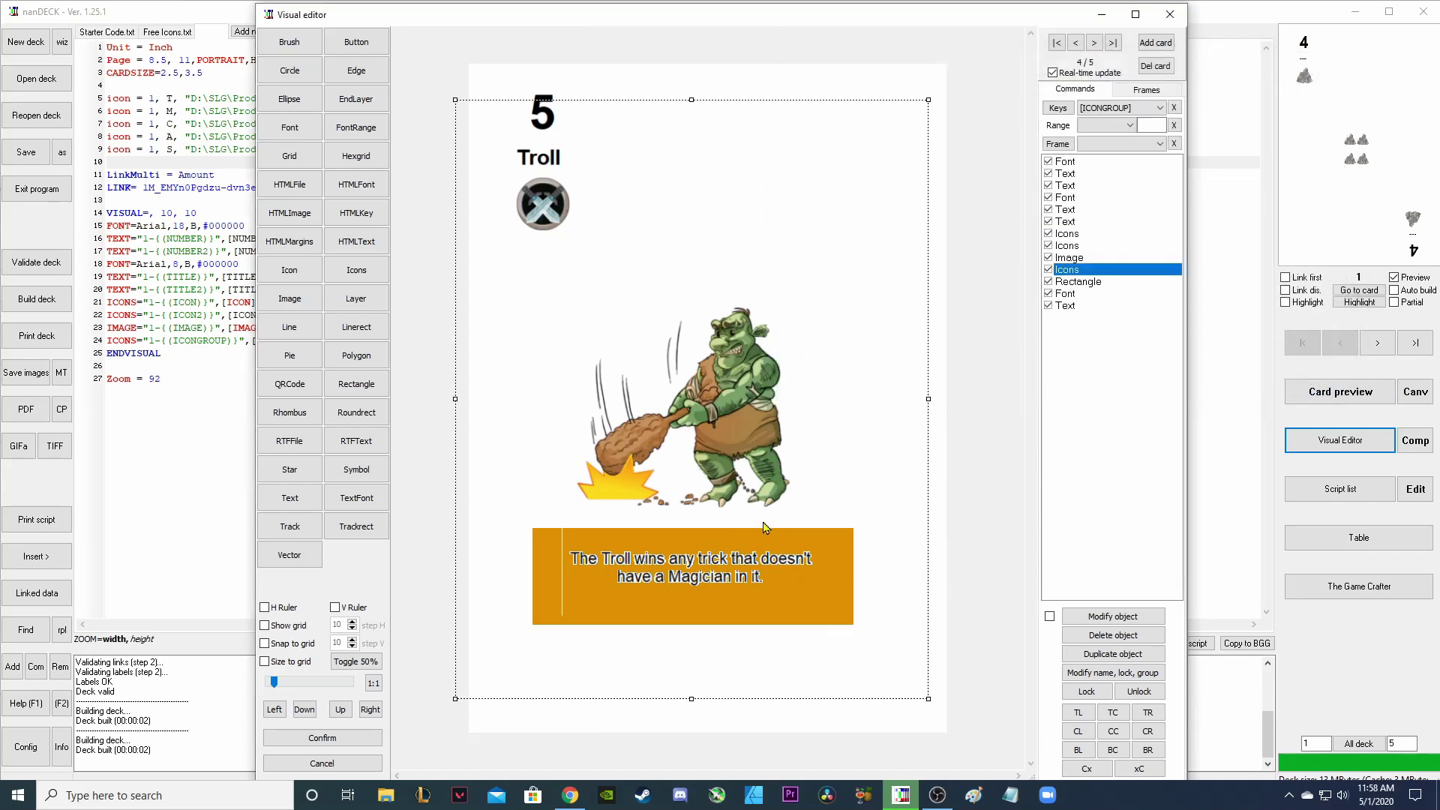
Delete the orange rectangle and write the Visual editor layout back into the script.
left_click(1095, 43)
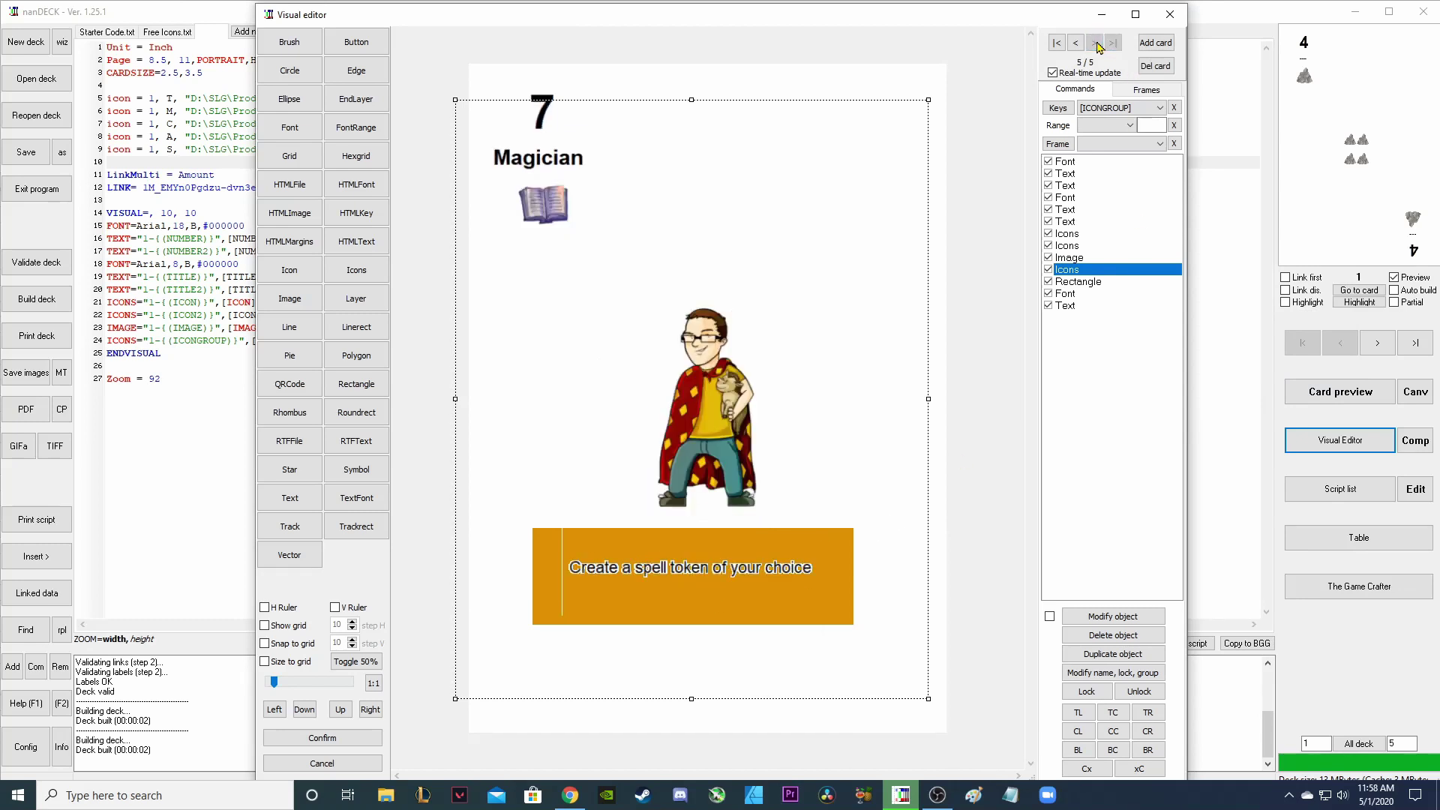
left_click(1080, 282)
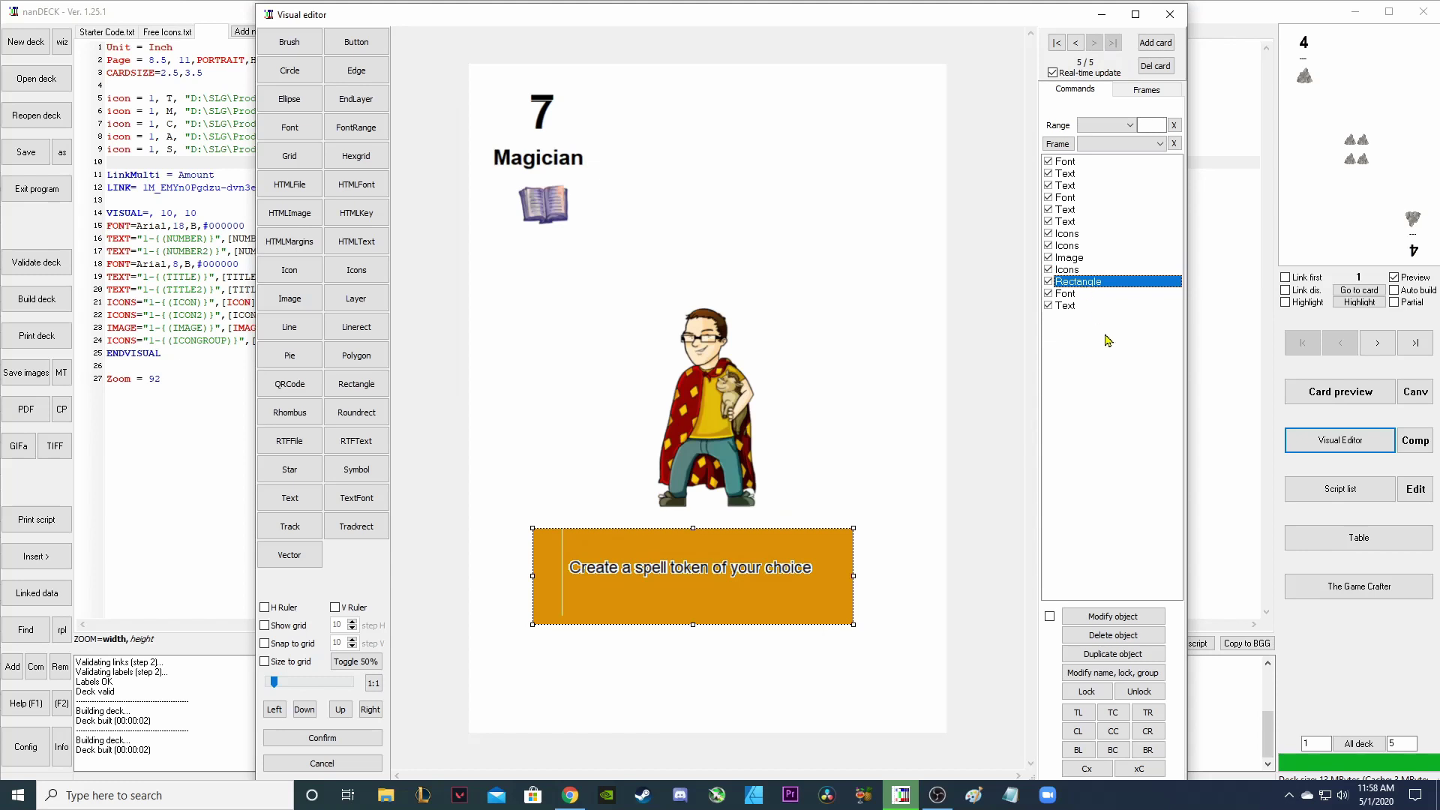
left_click(1113, 636)
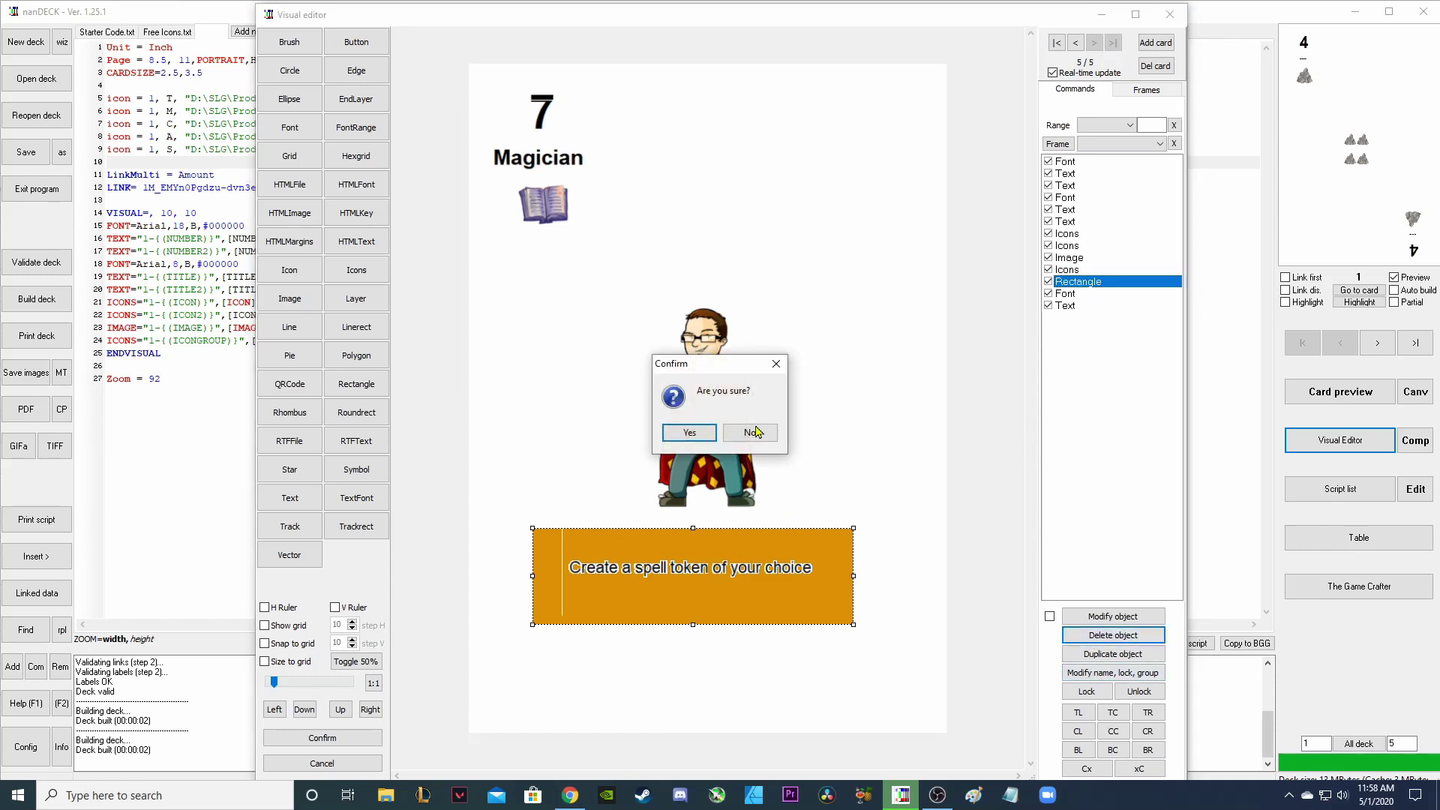
left_click(690, 433)
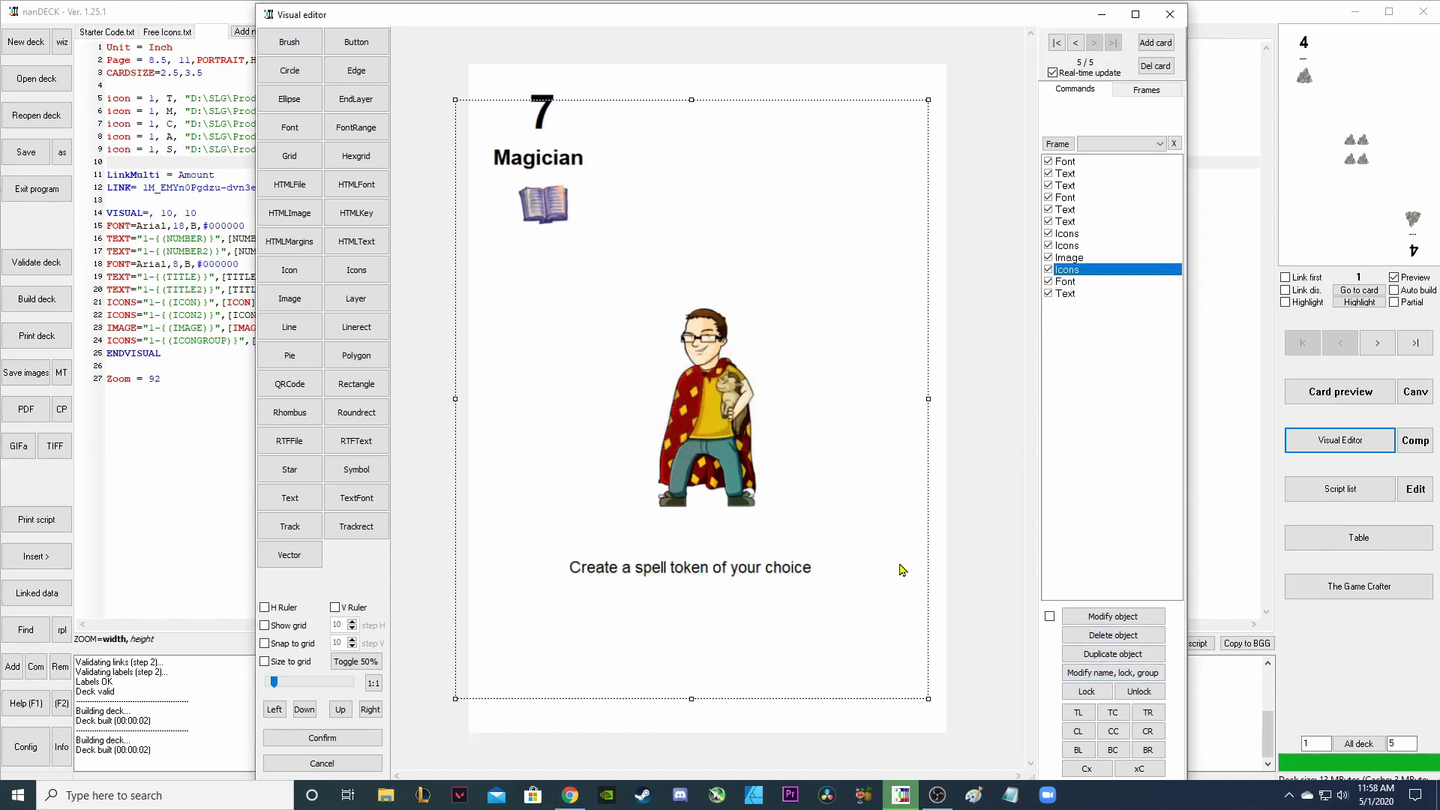
left_click(1003, 537)
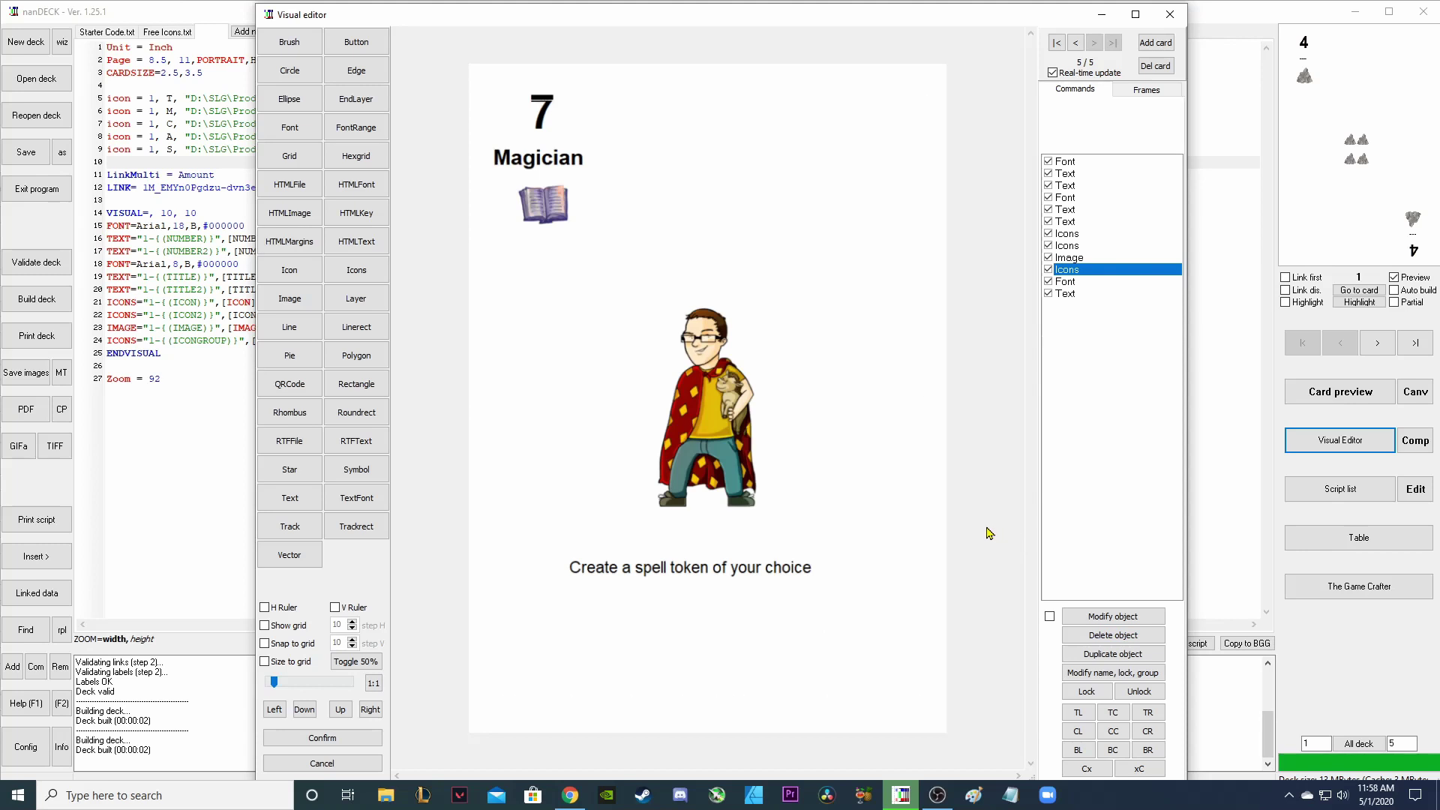
left_click(323, 739)
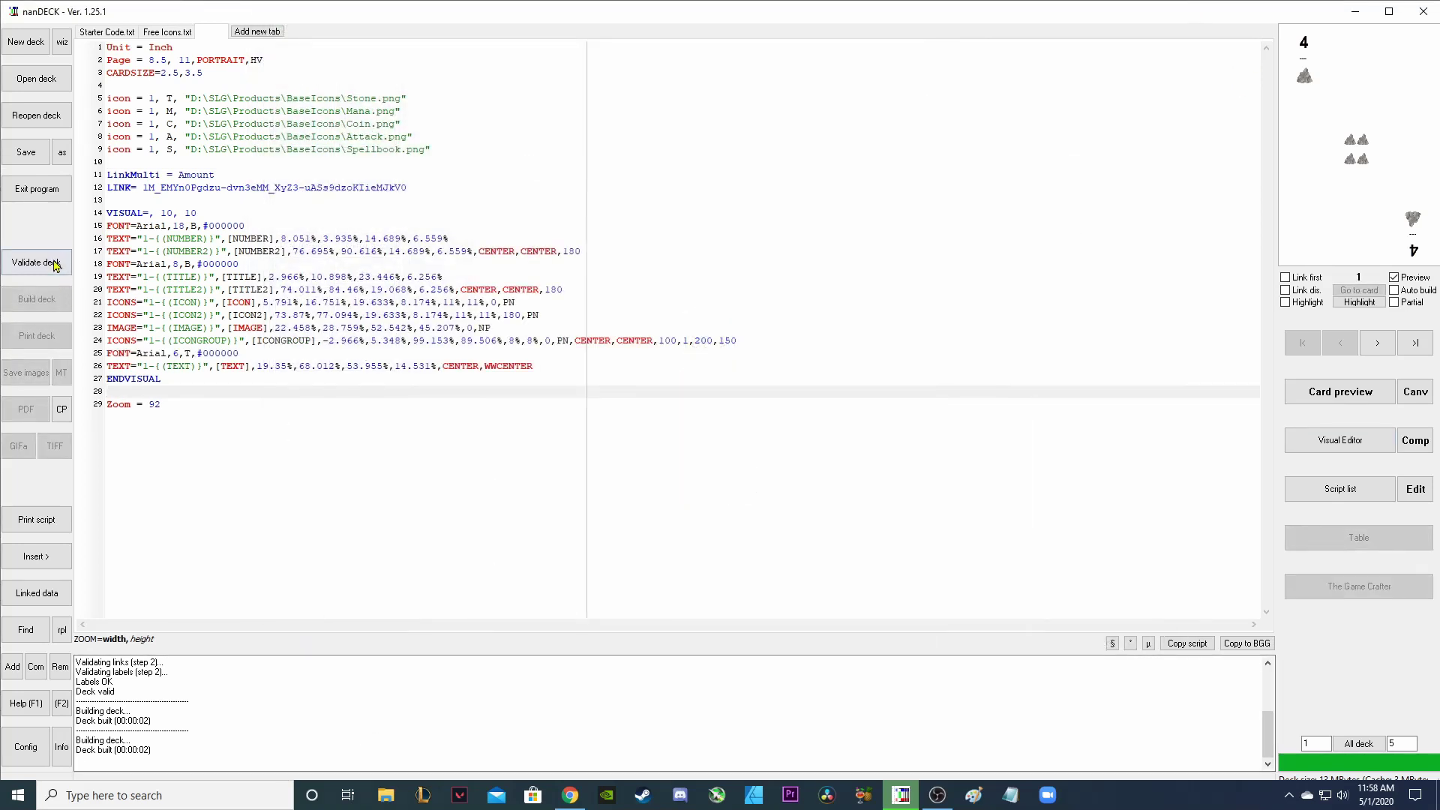
Validate and build the deck, then preview all five cards through to the Magician.
left_click(50, 261)
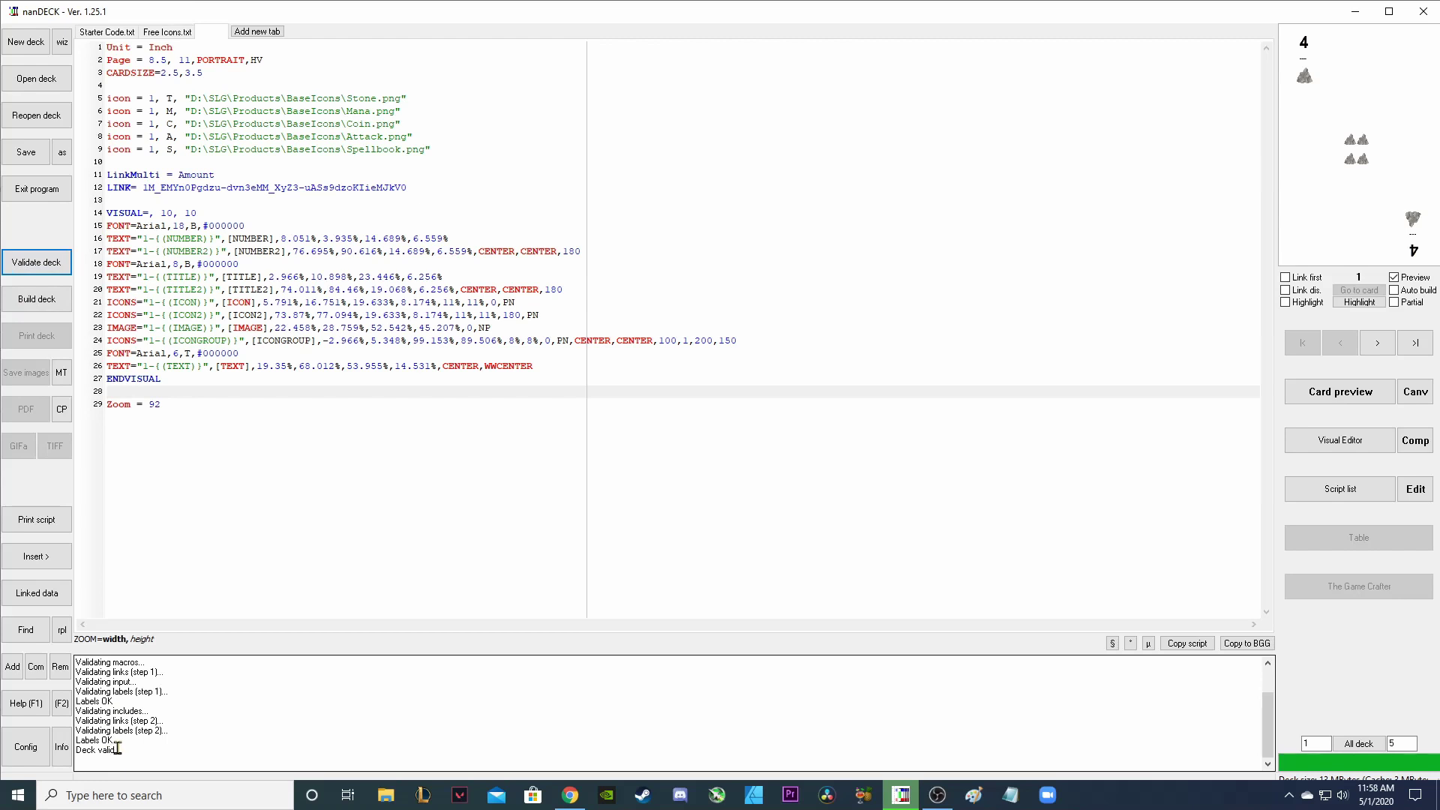
left_click(45, 299)
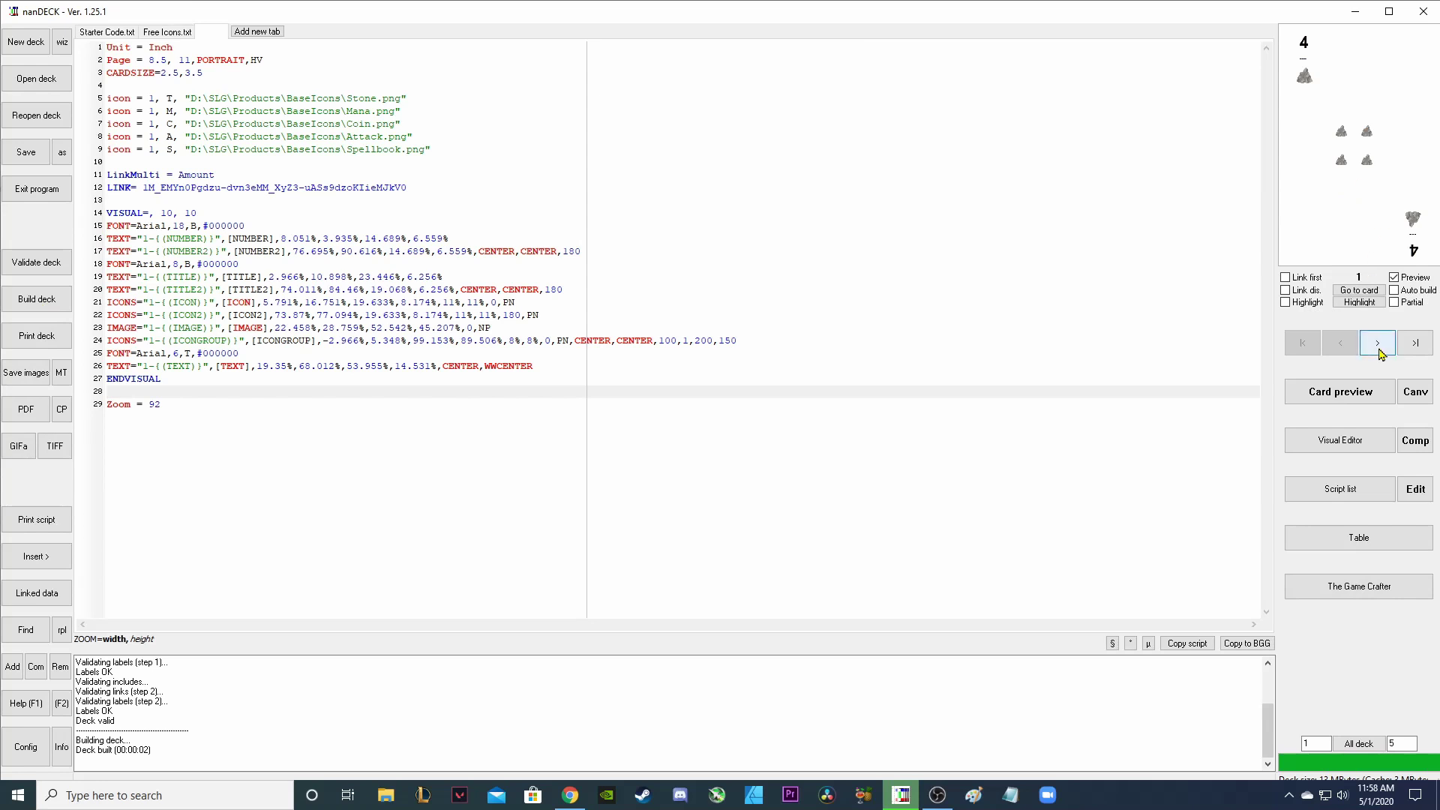
left_click(1352, 399)
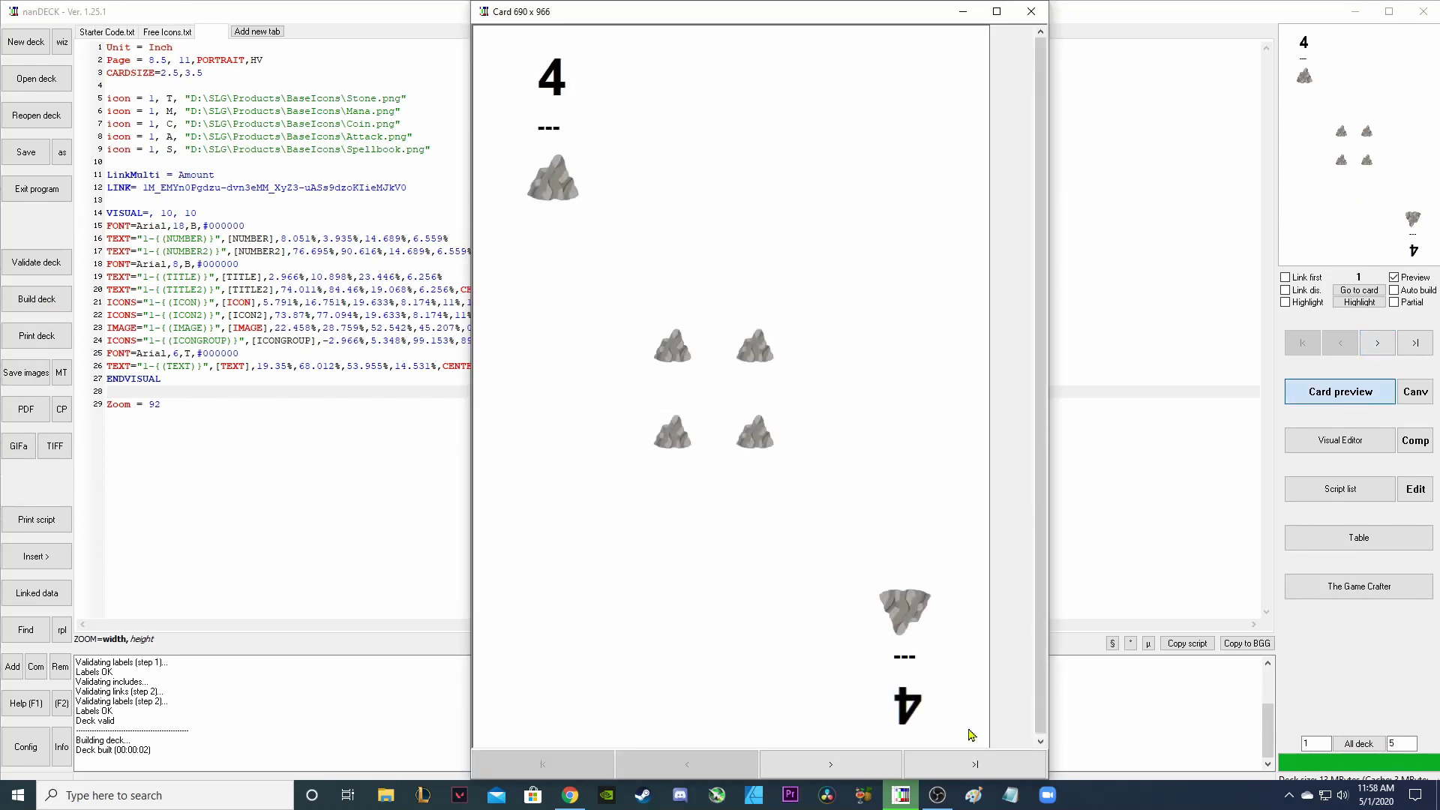
left_click(844, 771)
left_click(846, 771)
left_click(847, 771)
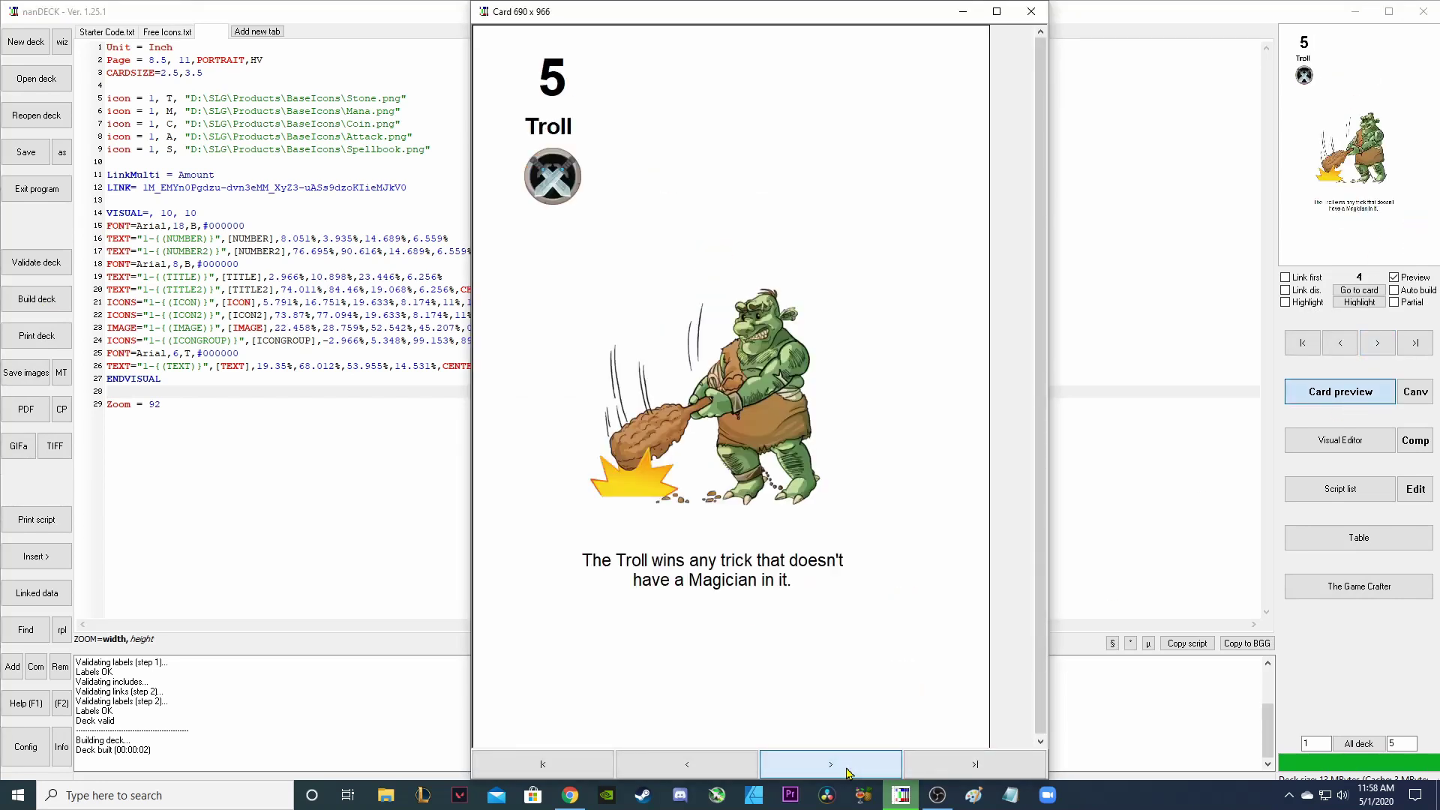
left_click(847, 771)
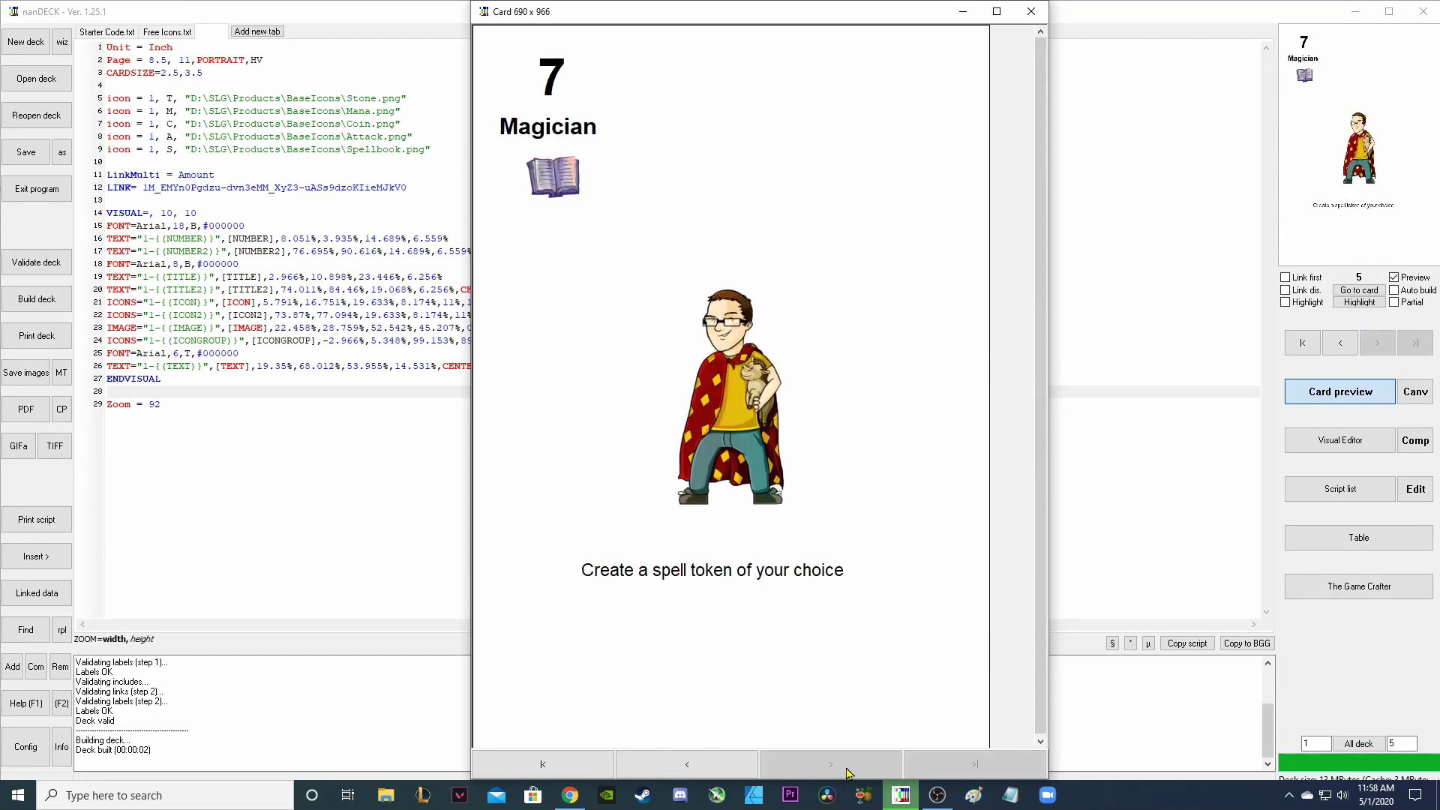
left_click(1030, 11)
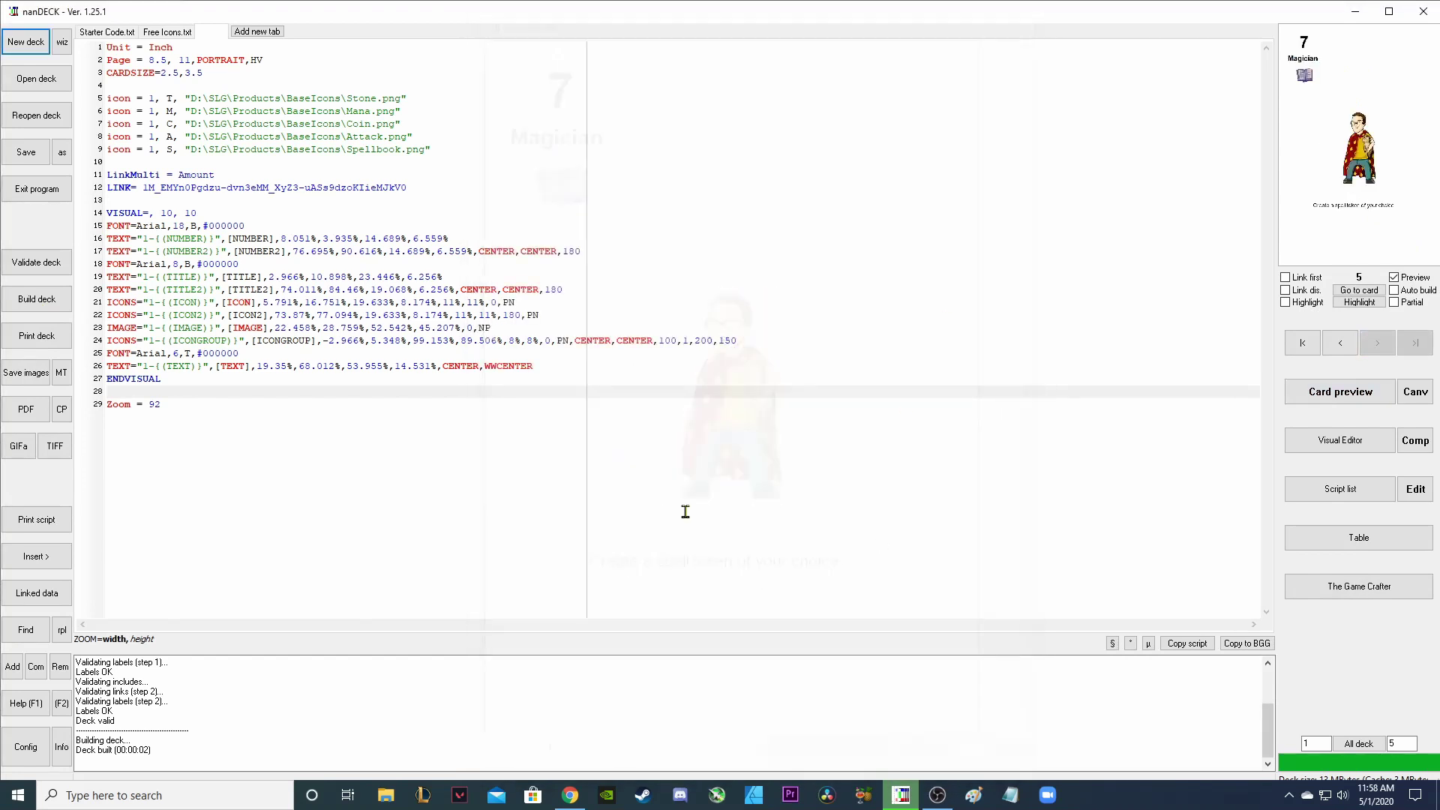
key("alt+Tab")
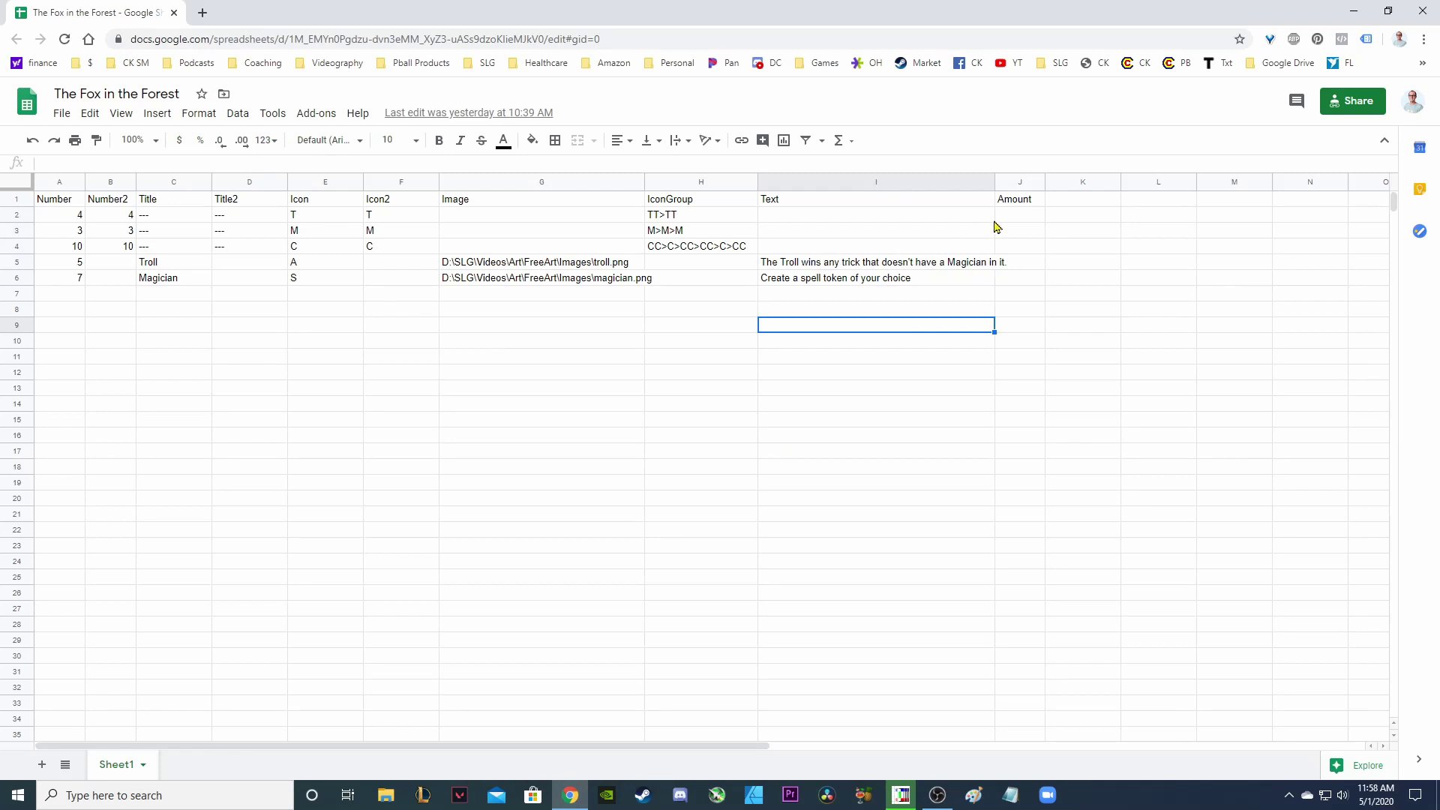
Enter amounts 3, 3, 3, 2, 2 in cells J2:J6 of the Amount column.
left_click_drag(1011, 216, 1020, 283)
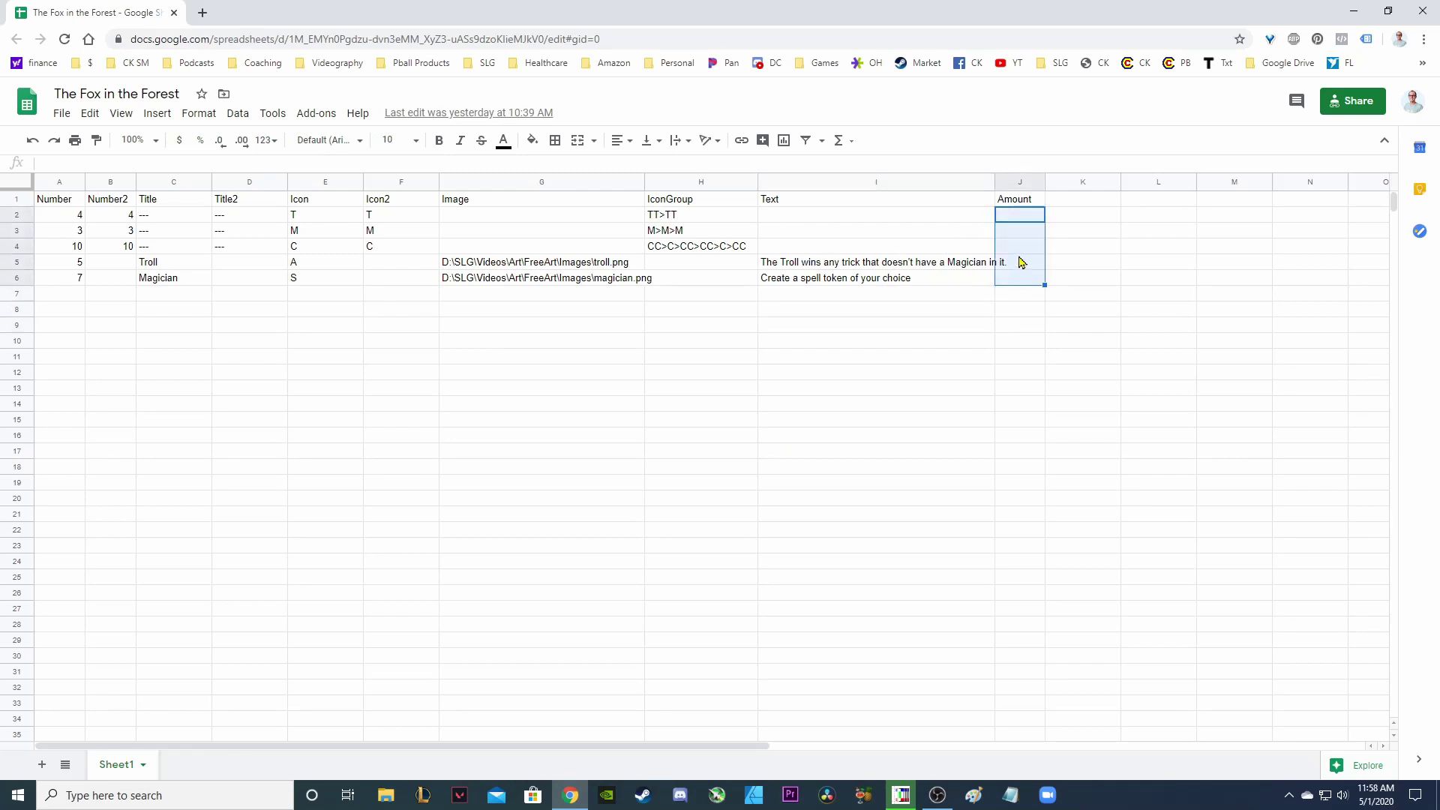
left_click(1030, 221)
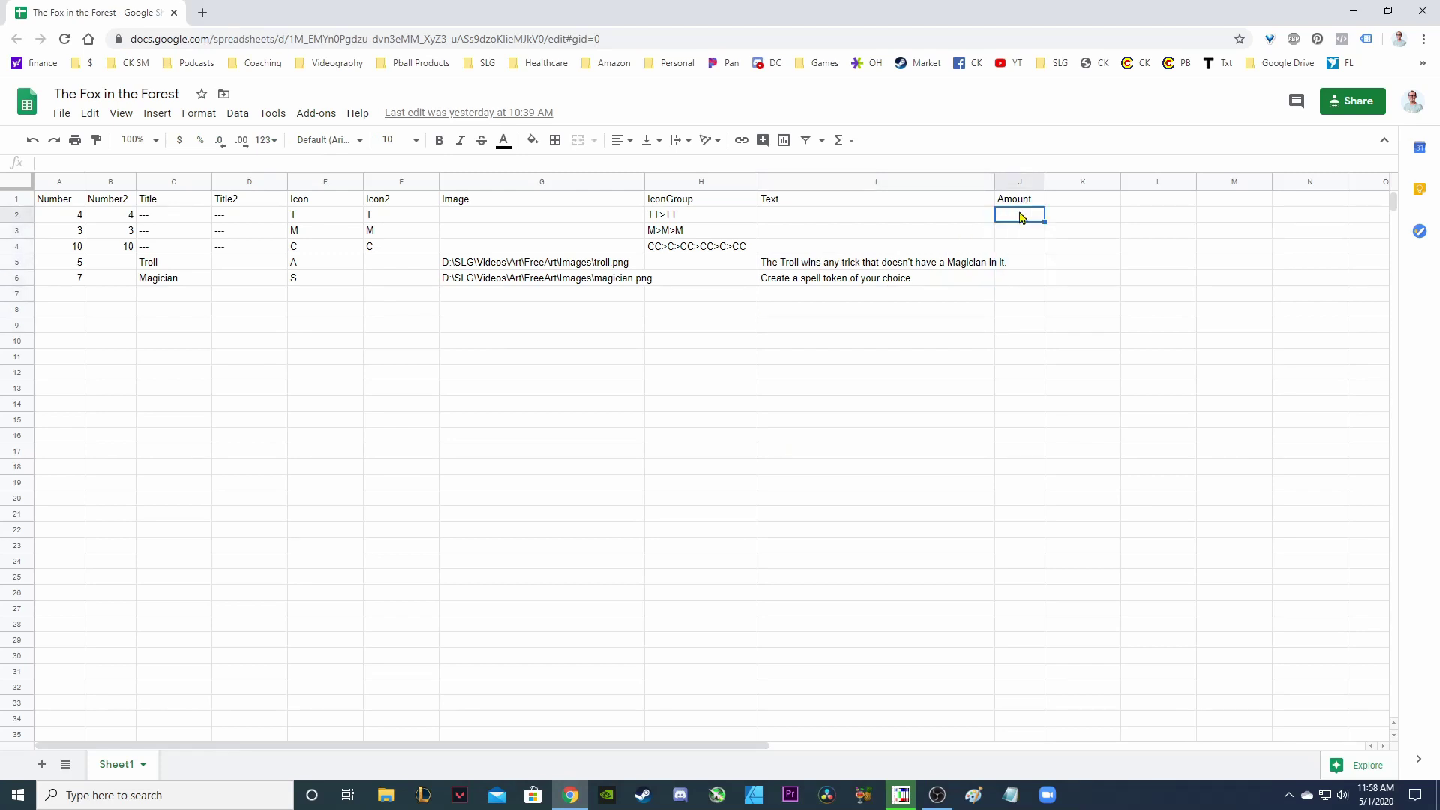
key("Return")
type("3")
key("Return")
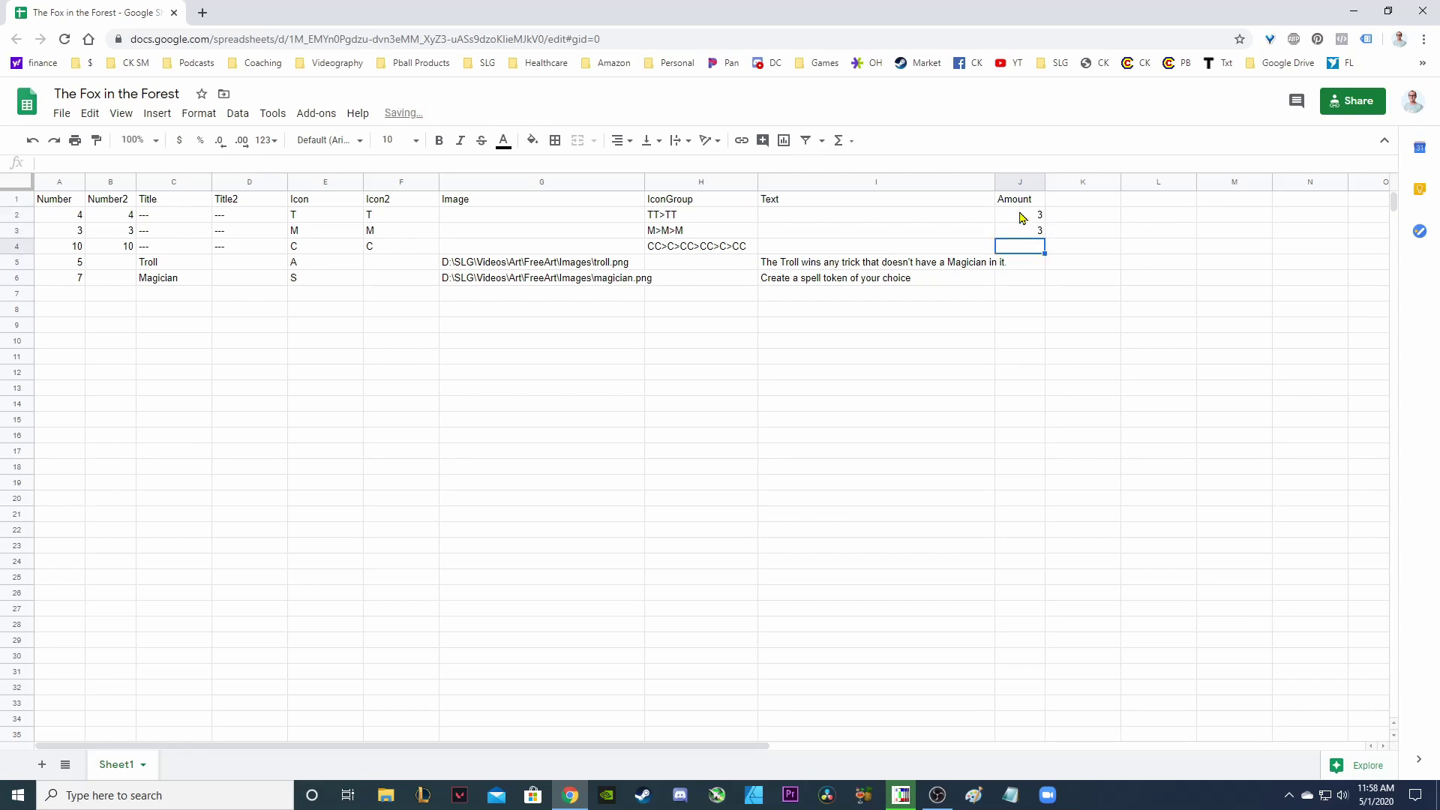
type("3")
key("Return")
type("2")
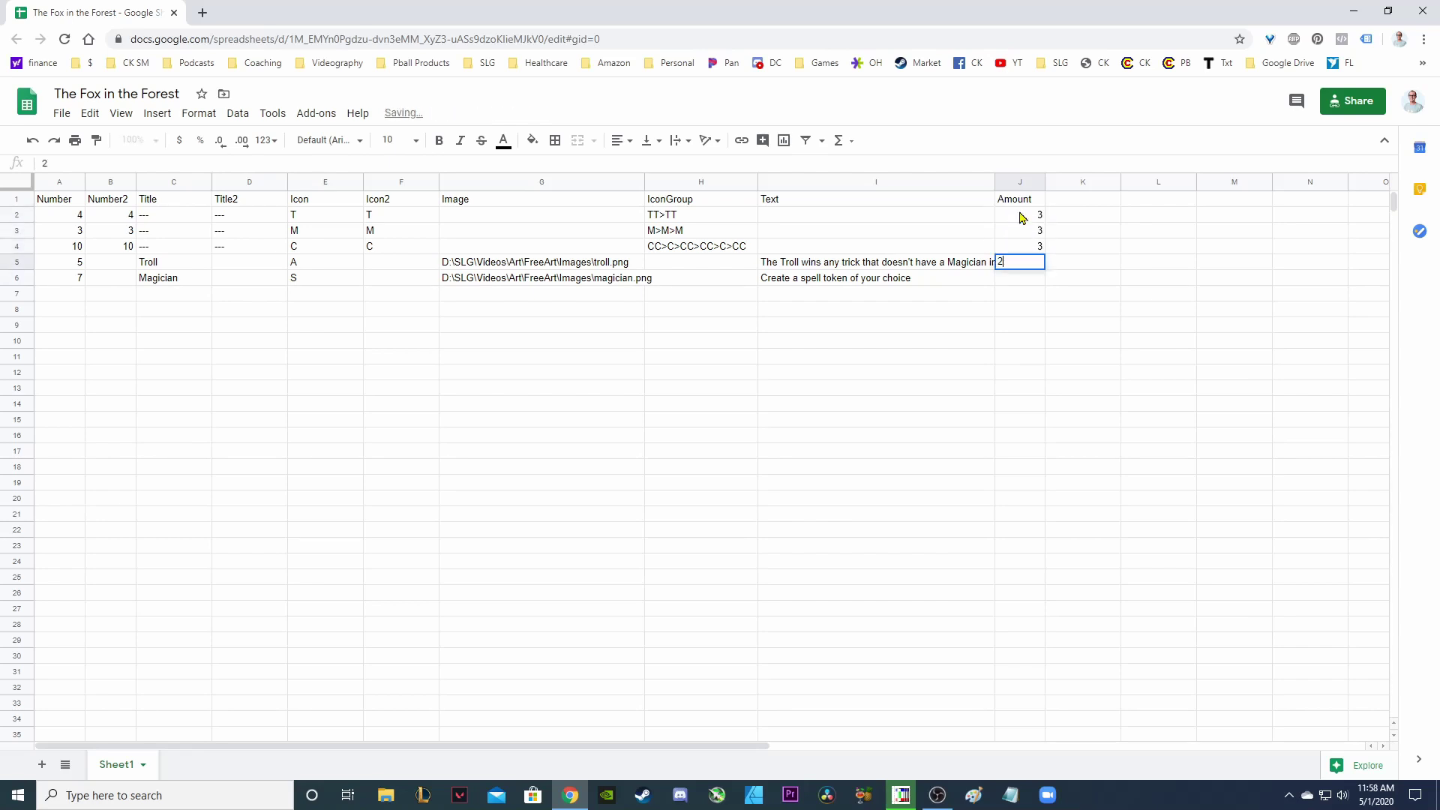
key("Return")
type("2")
key("Return")
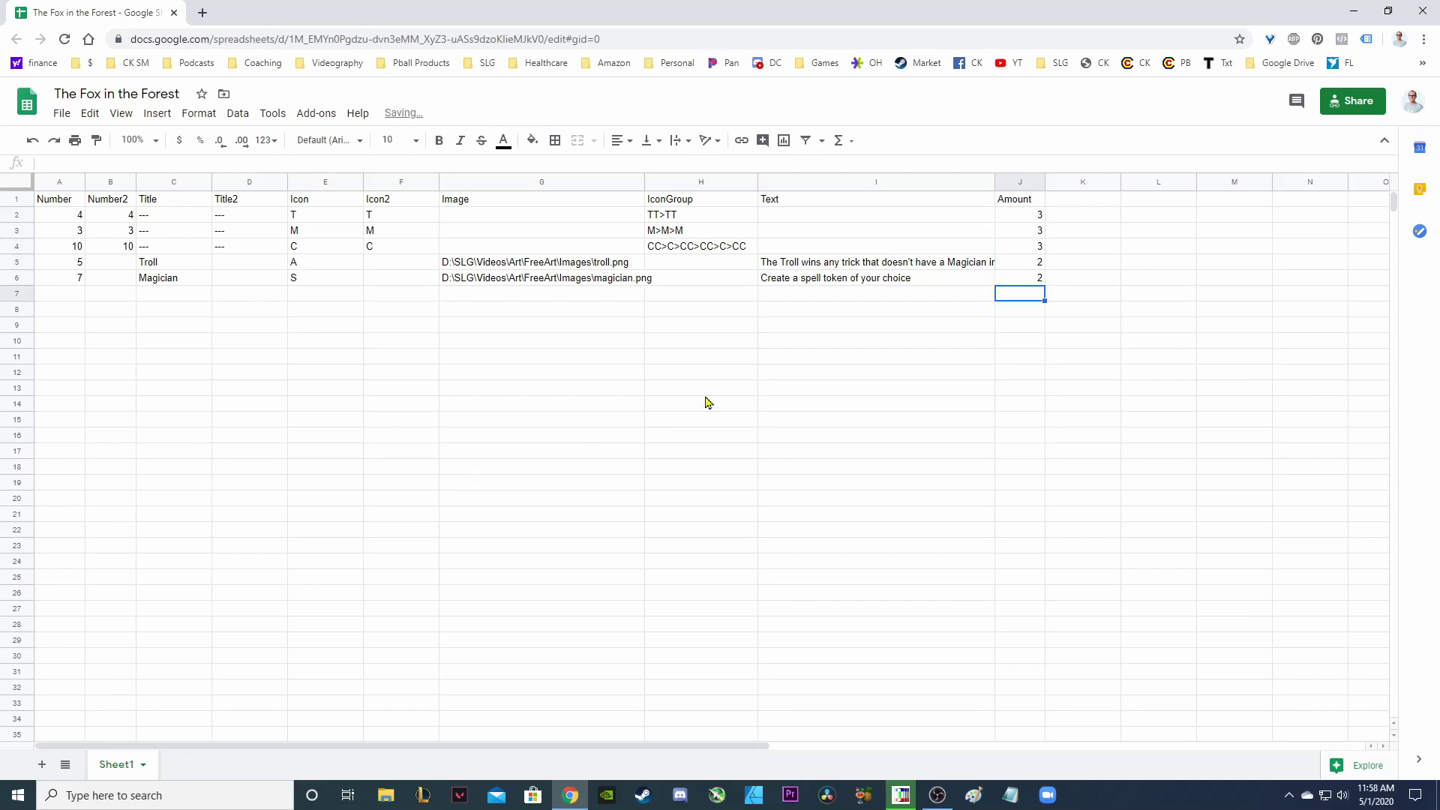
left_click(706, 395)
key("alt+Tab")
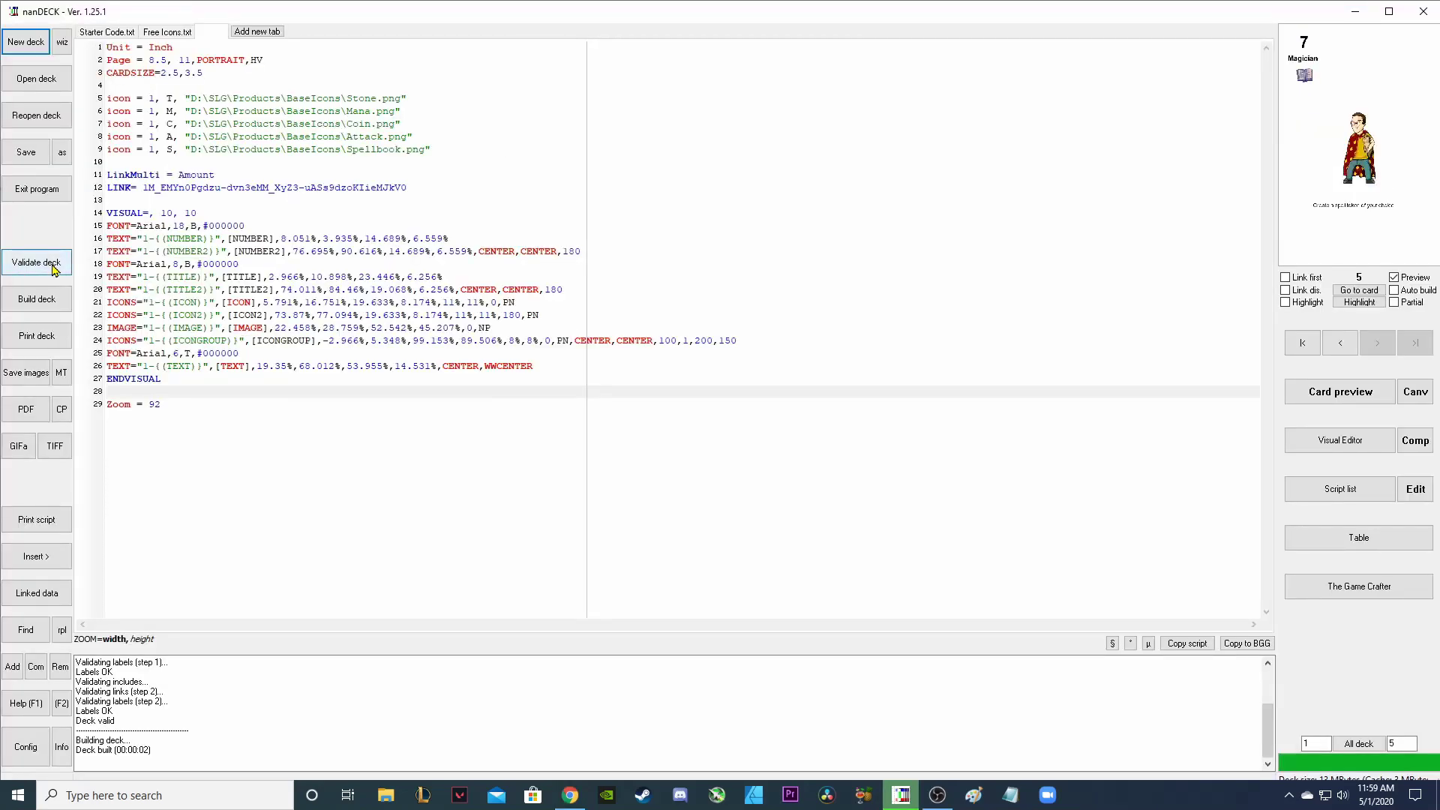
Rebuild the 13-card deck and view page 2 of its print preview.
left_click(53, 267)
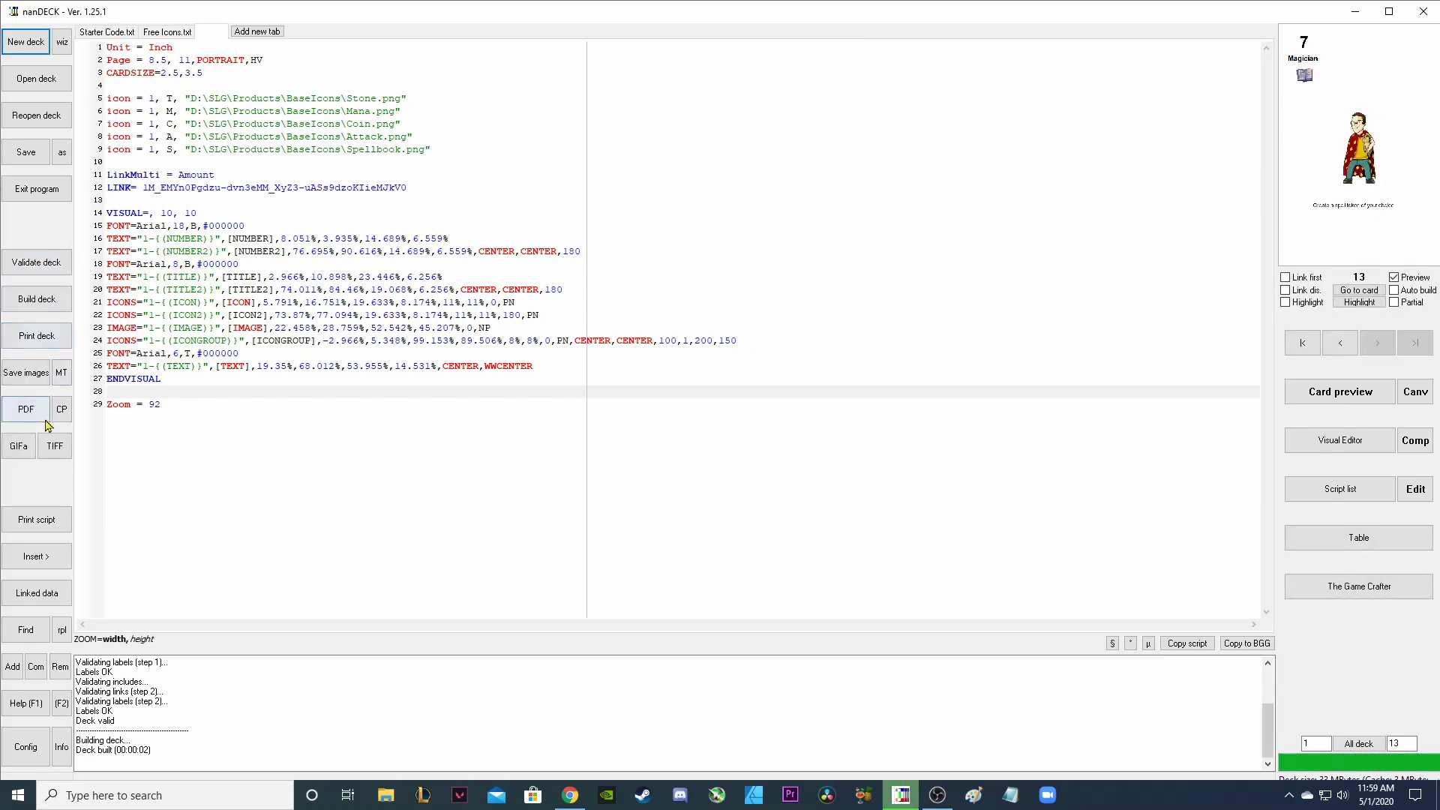
left_click(36, 335)
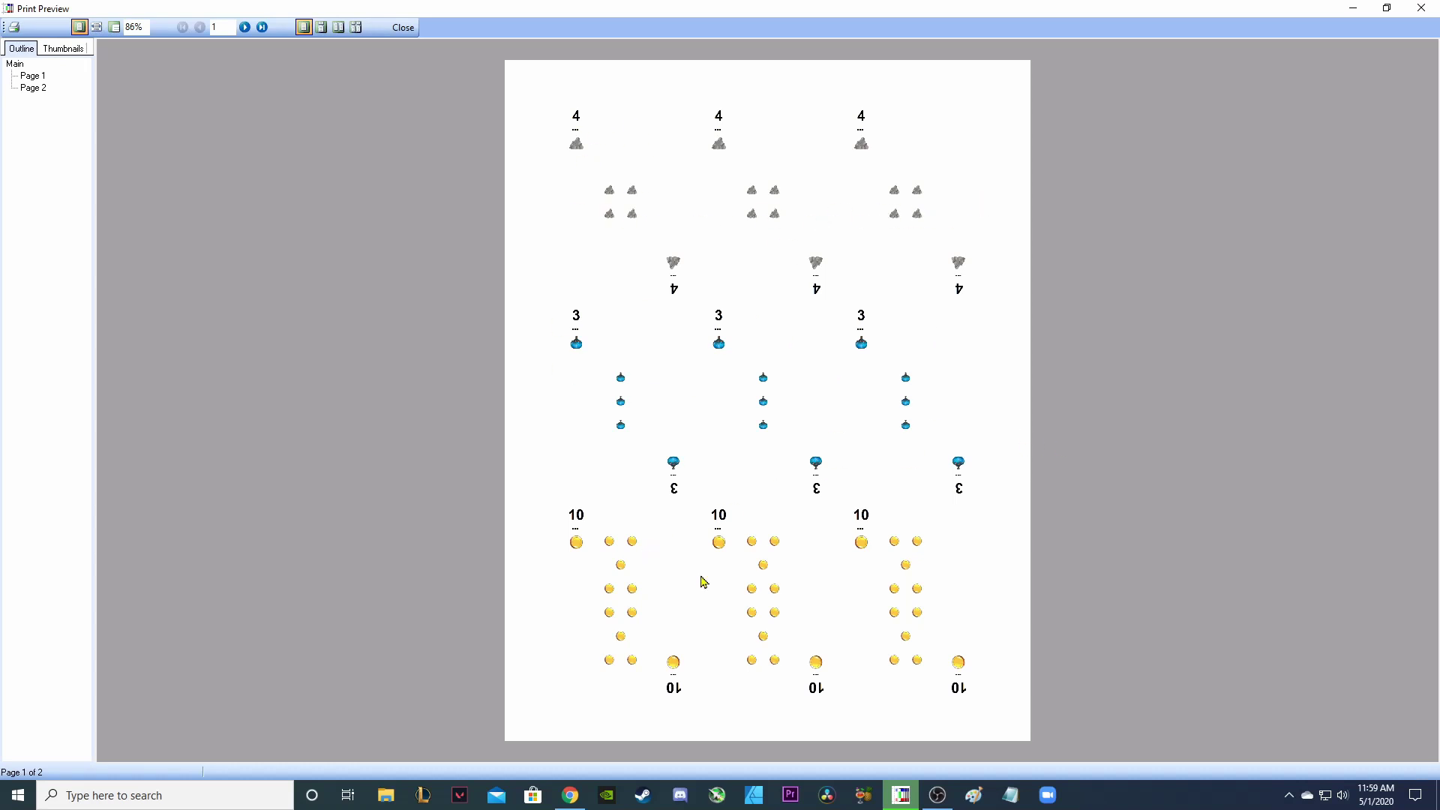
left_click(24, 89)
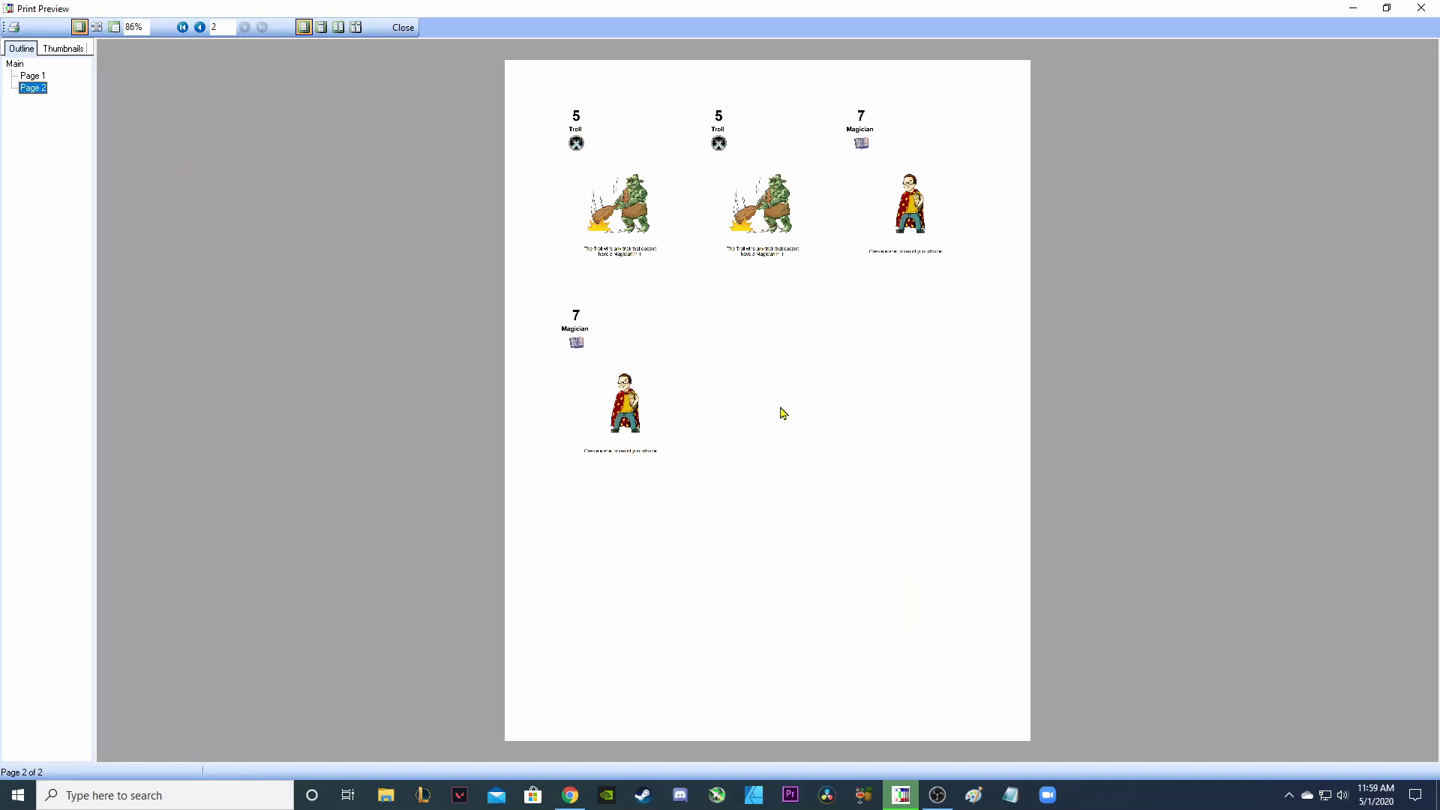